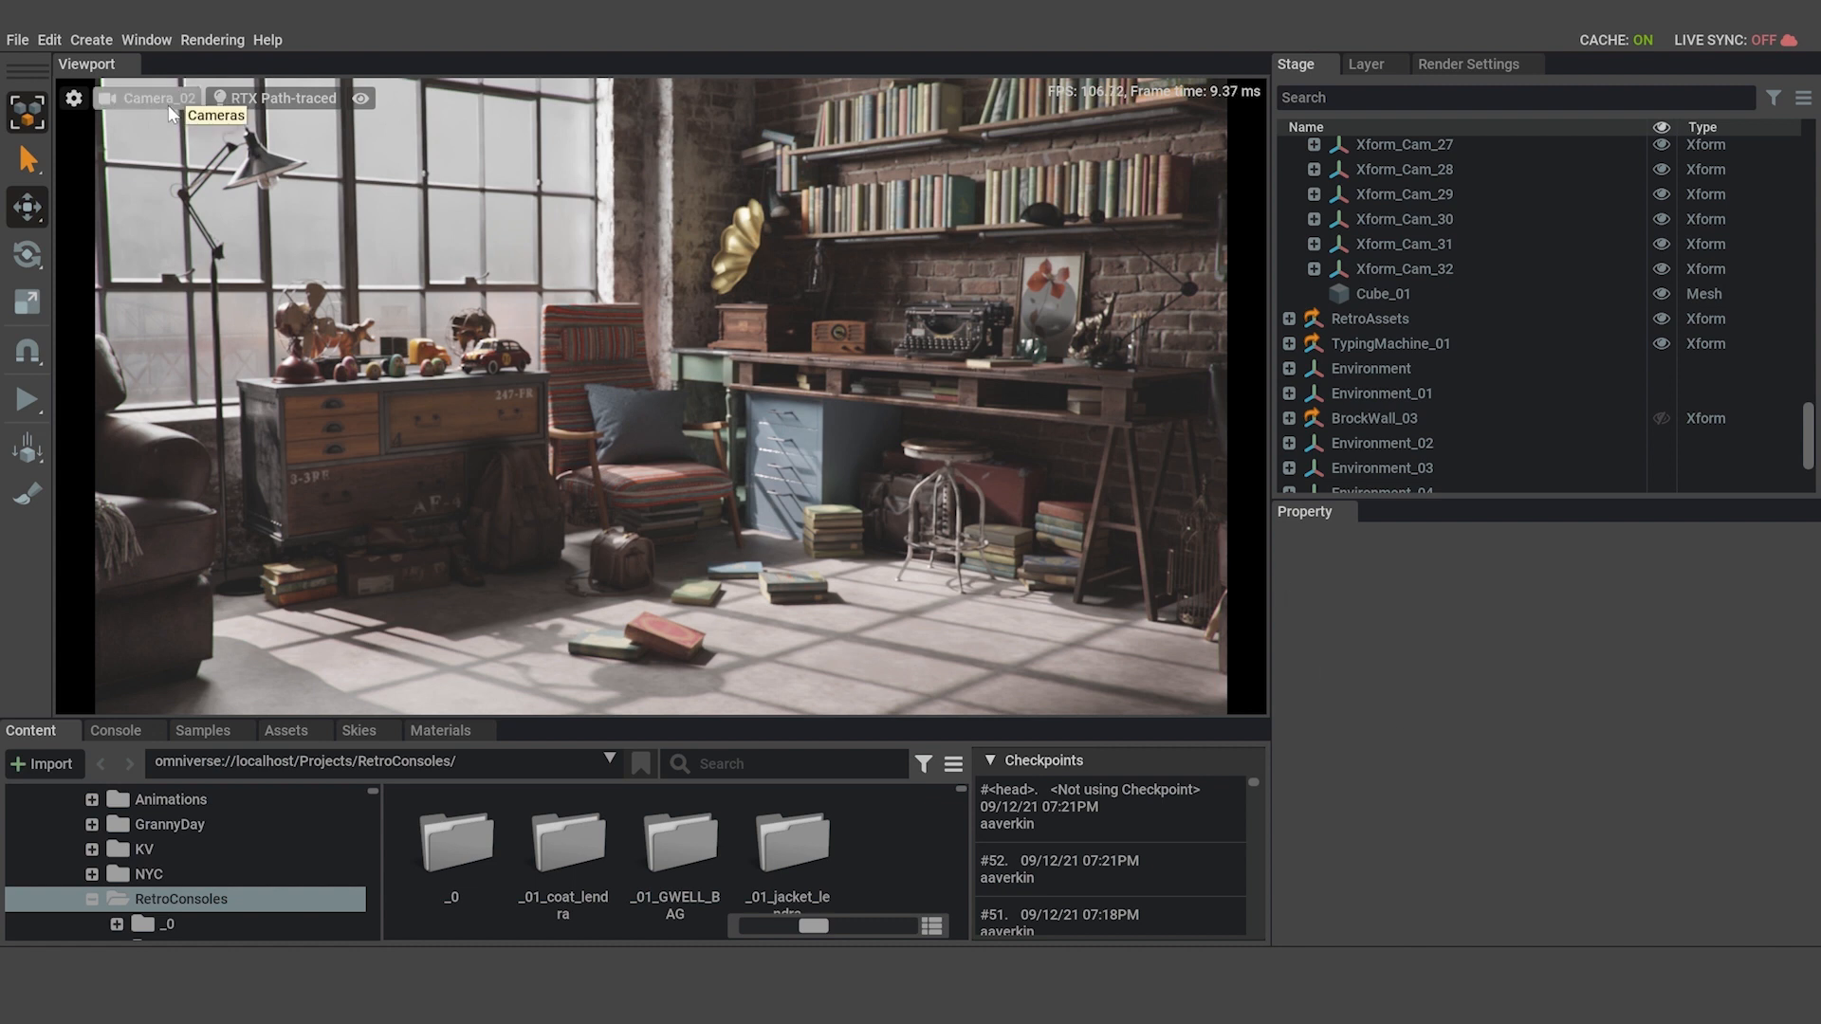
Switch the viewport to the Perspective view and survey the room from the window-side dresser to the desk.
{"action": "left_click", "coordinate": [235, 139]}
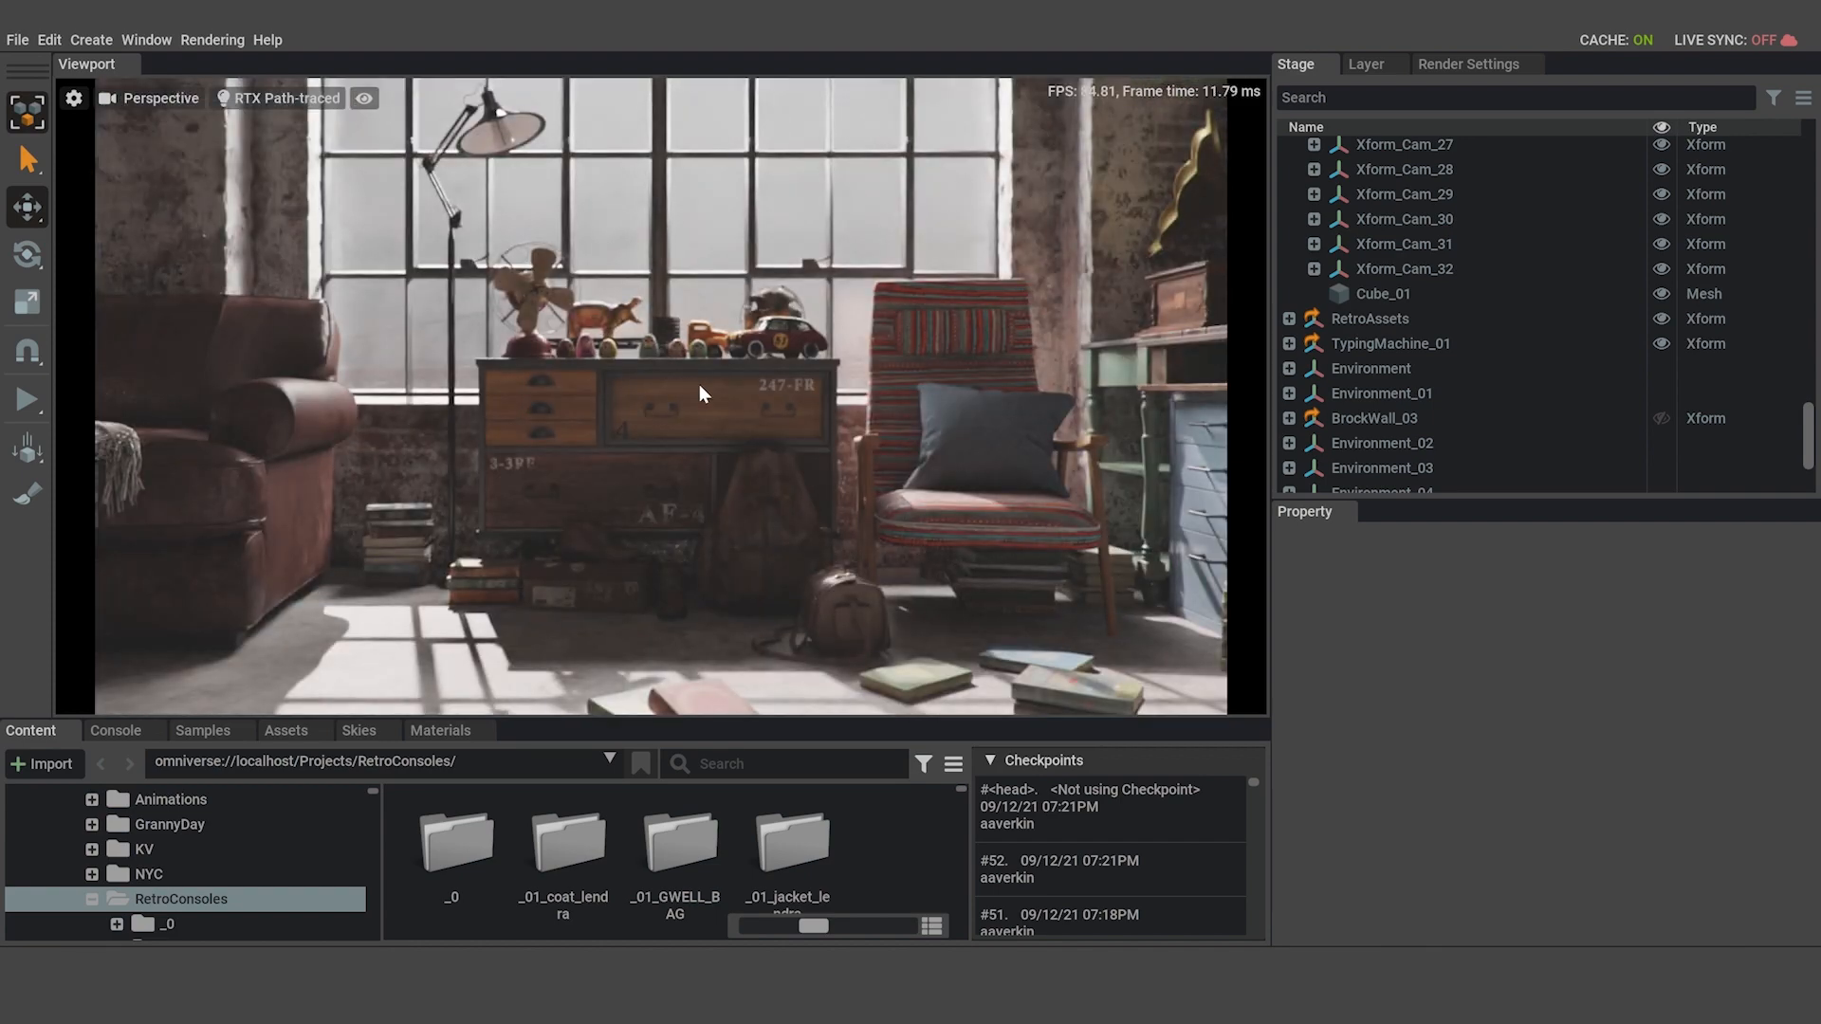
{"action": "right_click_drag", "start_coordinate": [698, 384], "coordinate": [898, 414]}
{"action": "key", "text": "s"}
{"action": "key", "text": "w"}
{"action": "key", "text": "s"}
{"action": "key", "text": "w"}
{"action": "key", "text": "s"}
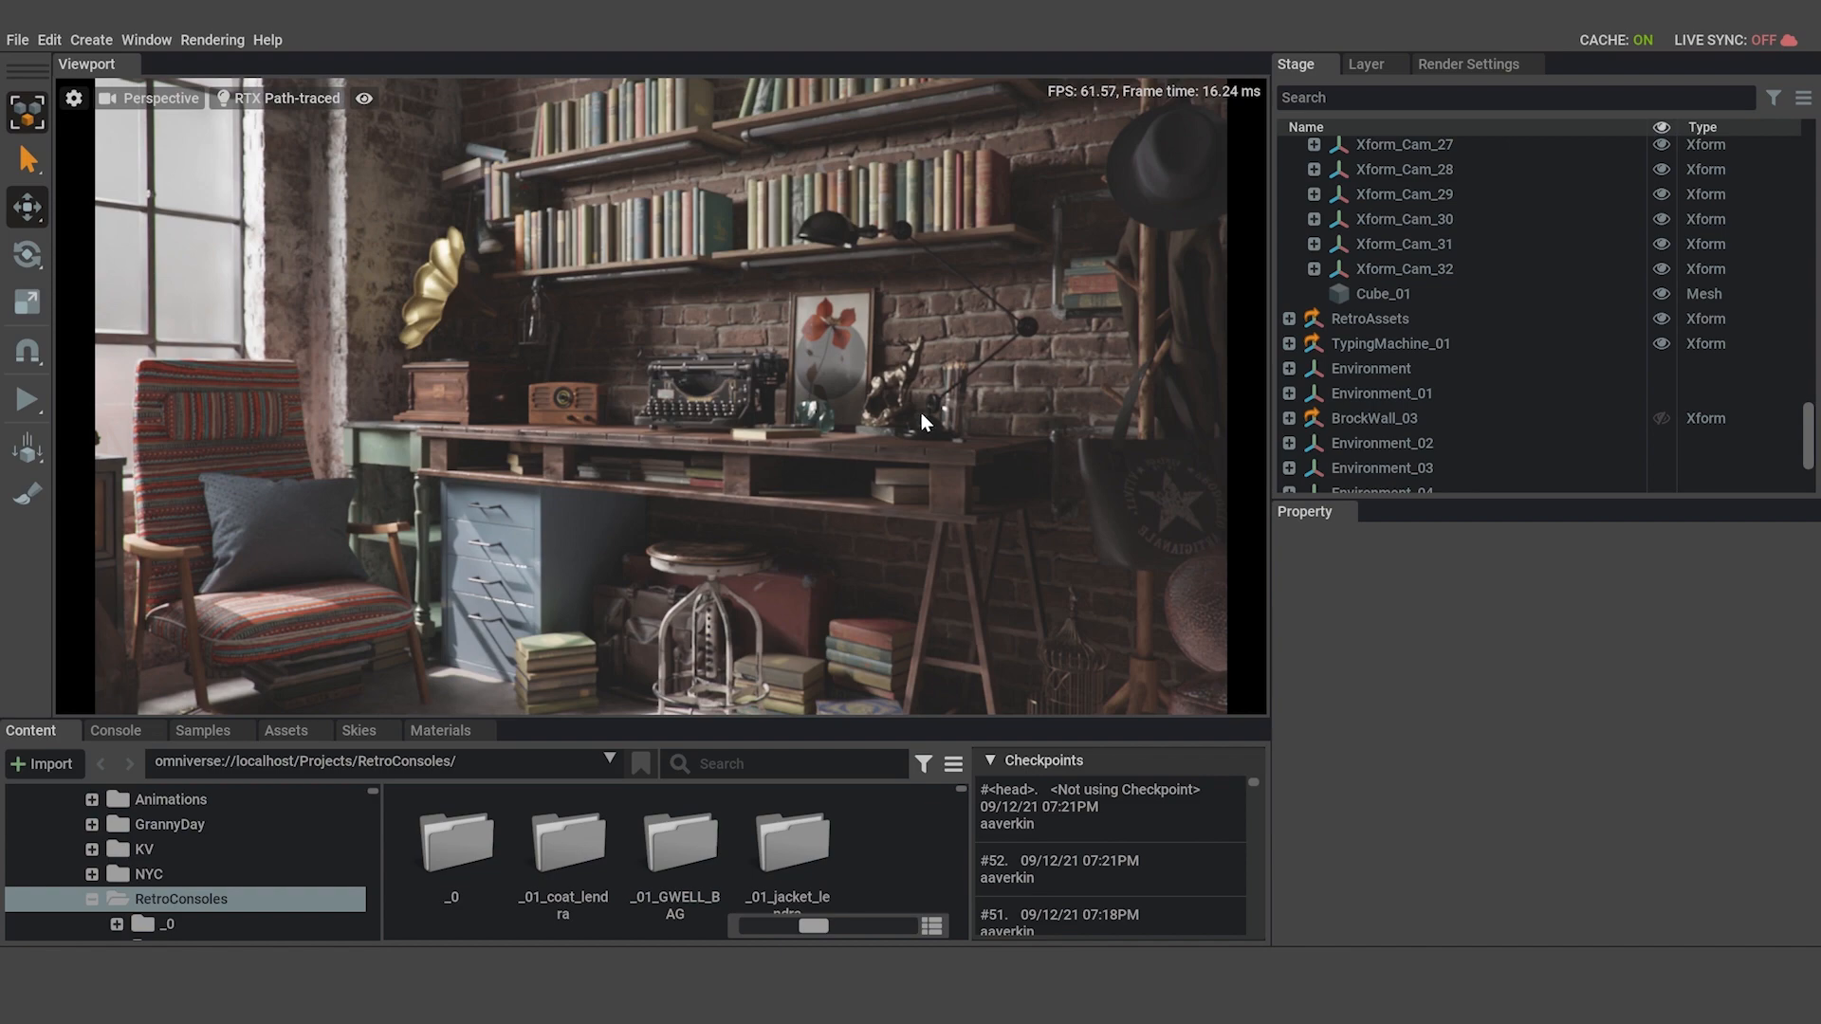
{"action": "mouse_move", "coordinate": [886, 430]}
{"action": "right_mouse_down"}
{"action": "mouse_move", "coordinate": [778, 442]}
{"action": "mouse_move", "coordinate": [852, 442]}
{"action": "right_mouse_up"}
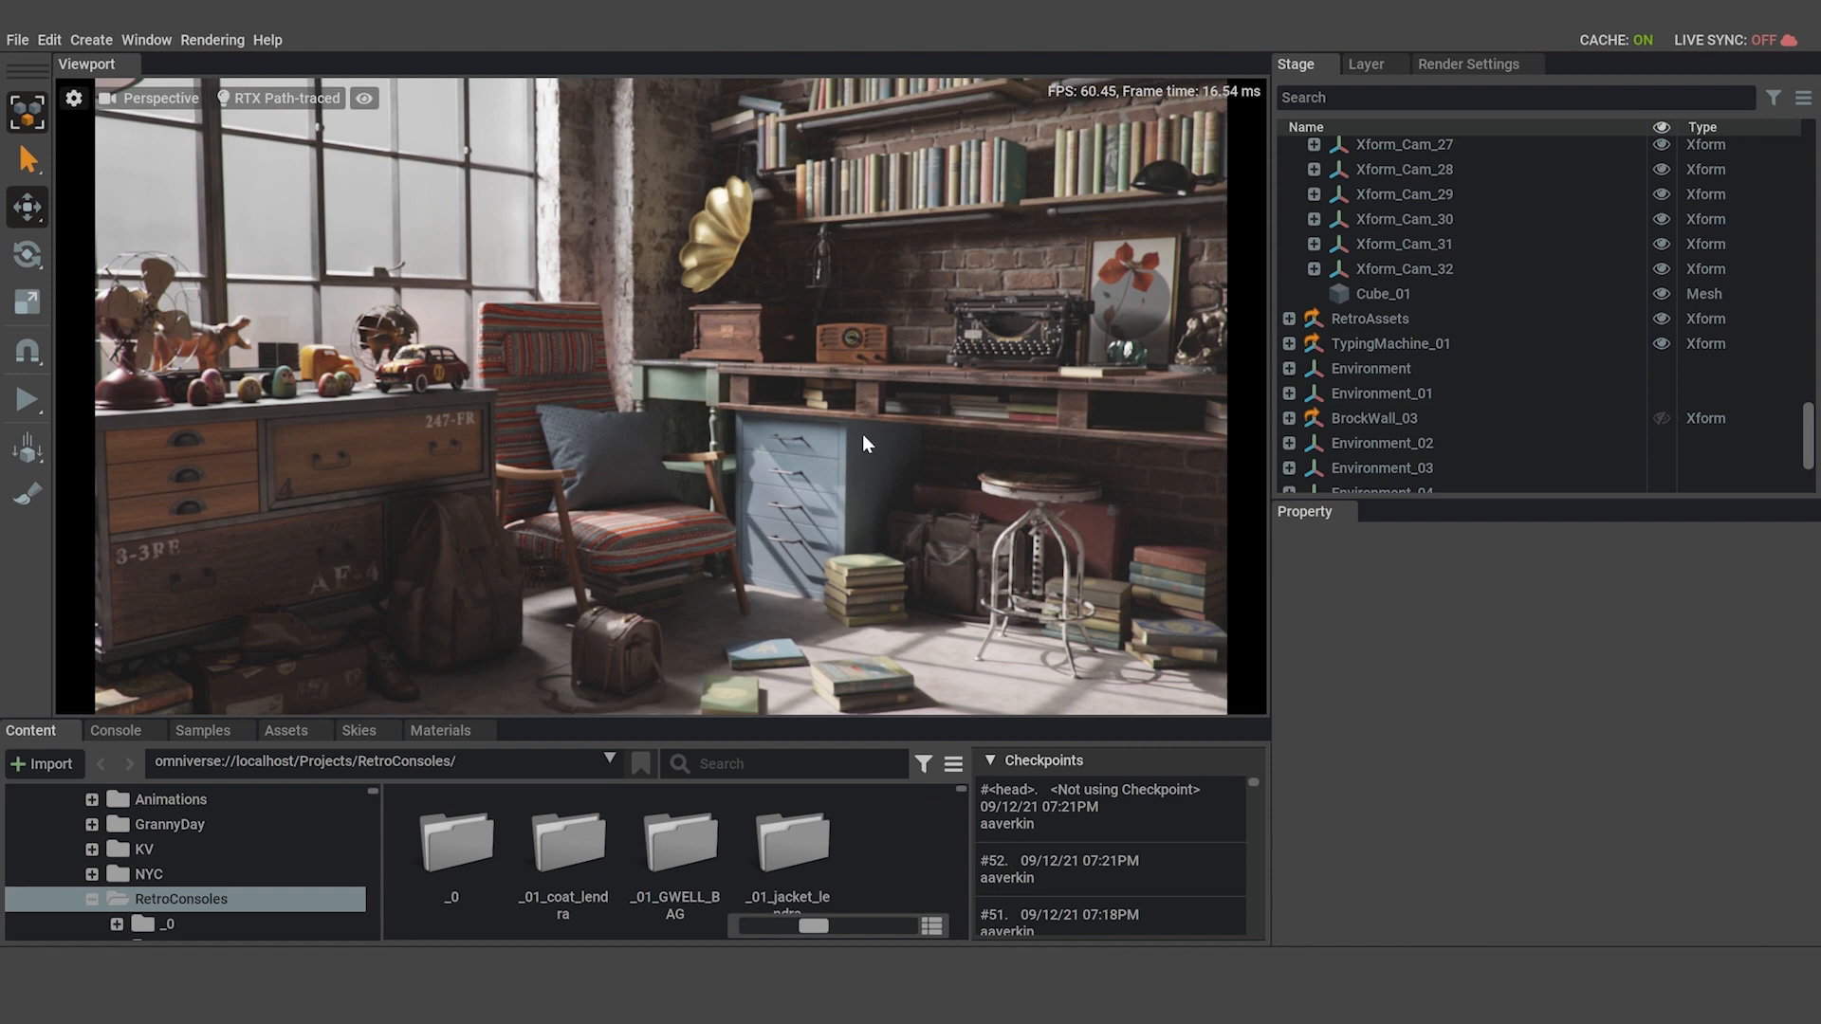
{"action": "right_click_drag", "start_coordinate": [791, 455], "coordinate": [749, 448]}
{"action": "right_click_drag", "start_coordinate": [868, 423], "coordinate": [806, 383]}
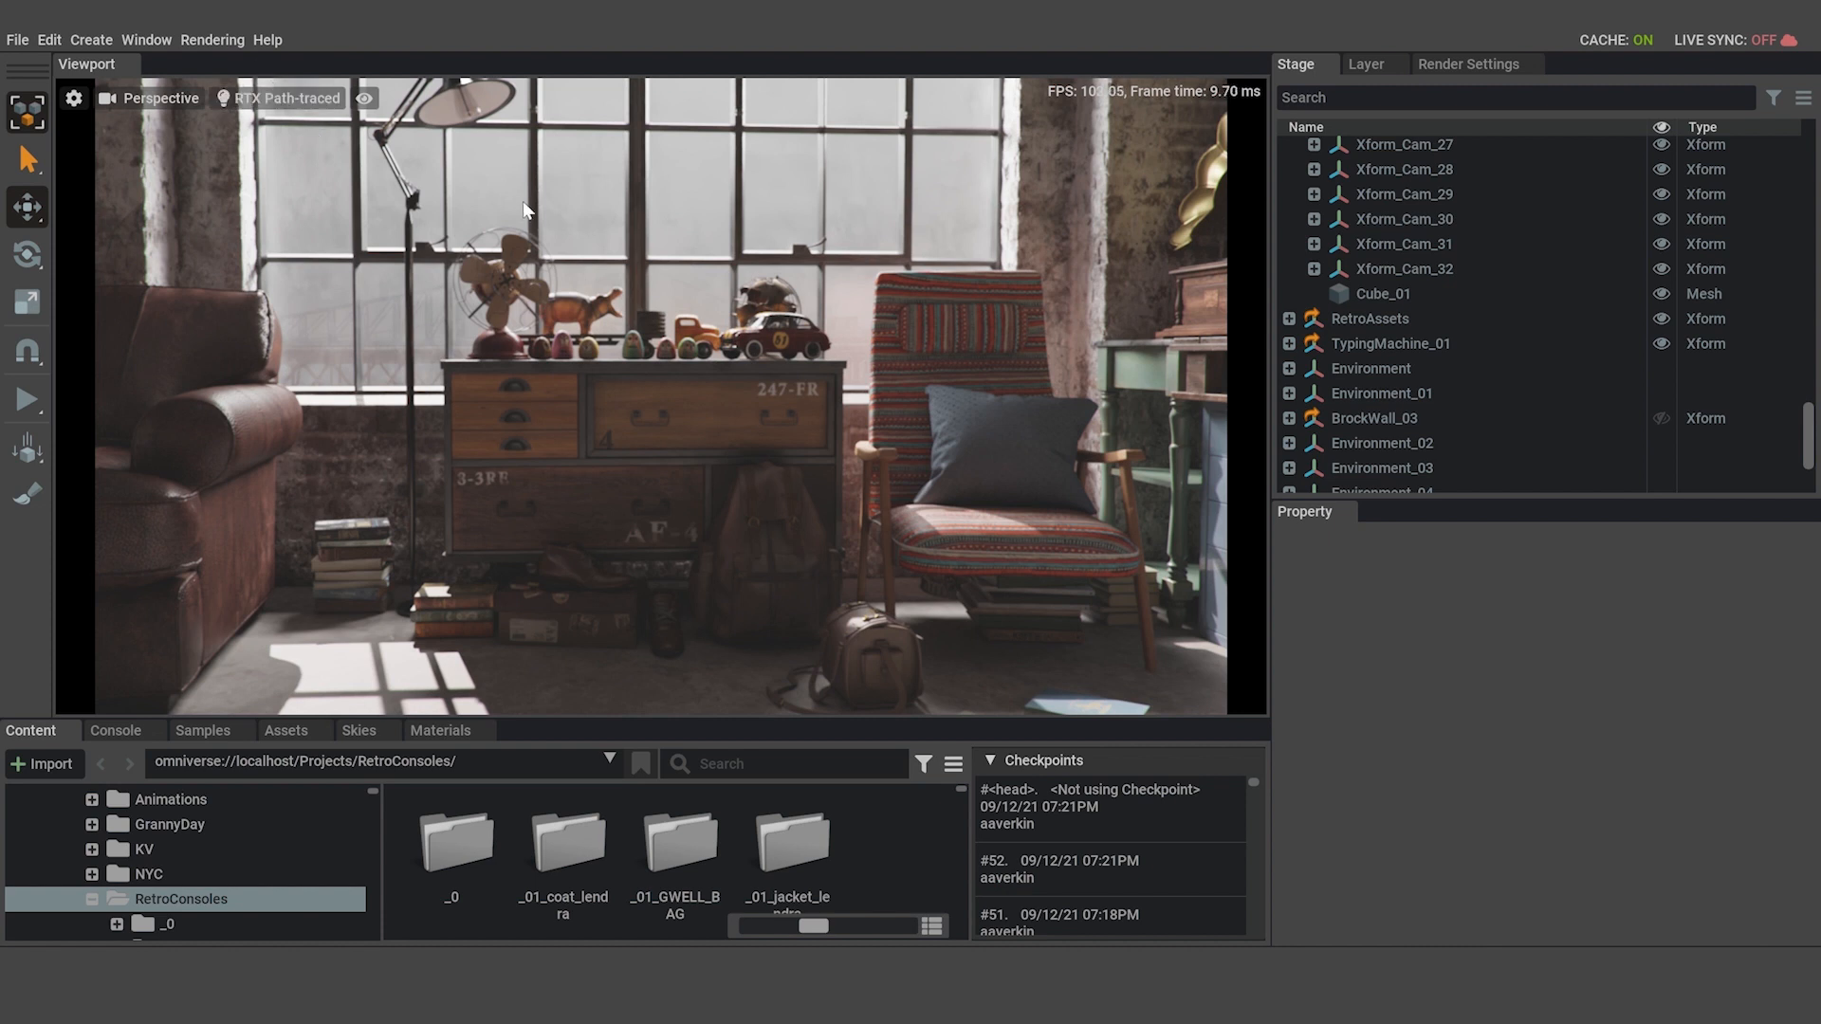
Create an Xform in the scene and frame the viewport on it.
{"action": "left_click", "coordinate": [79, 41]}
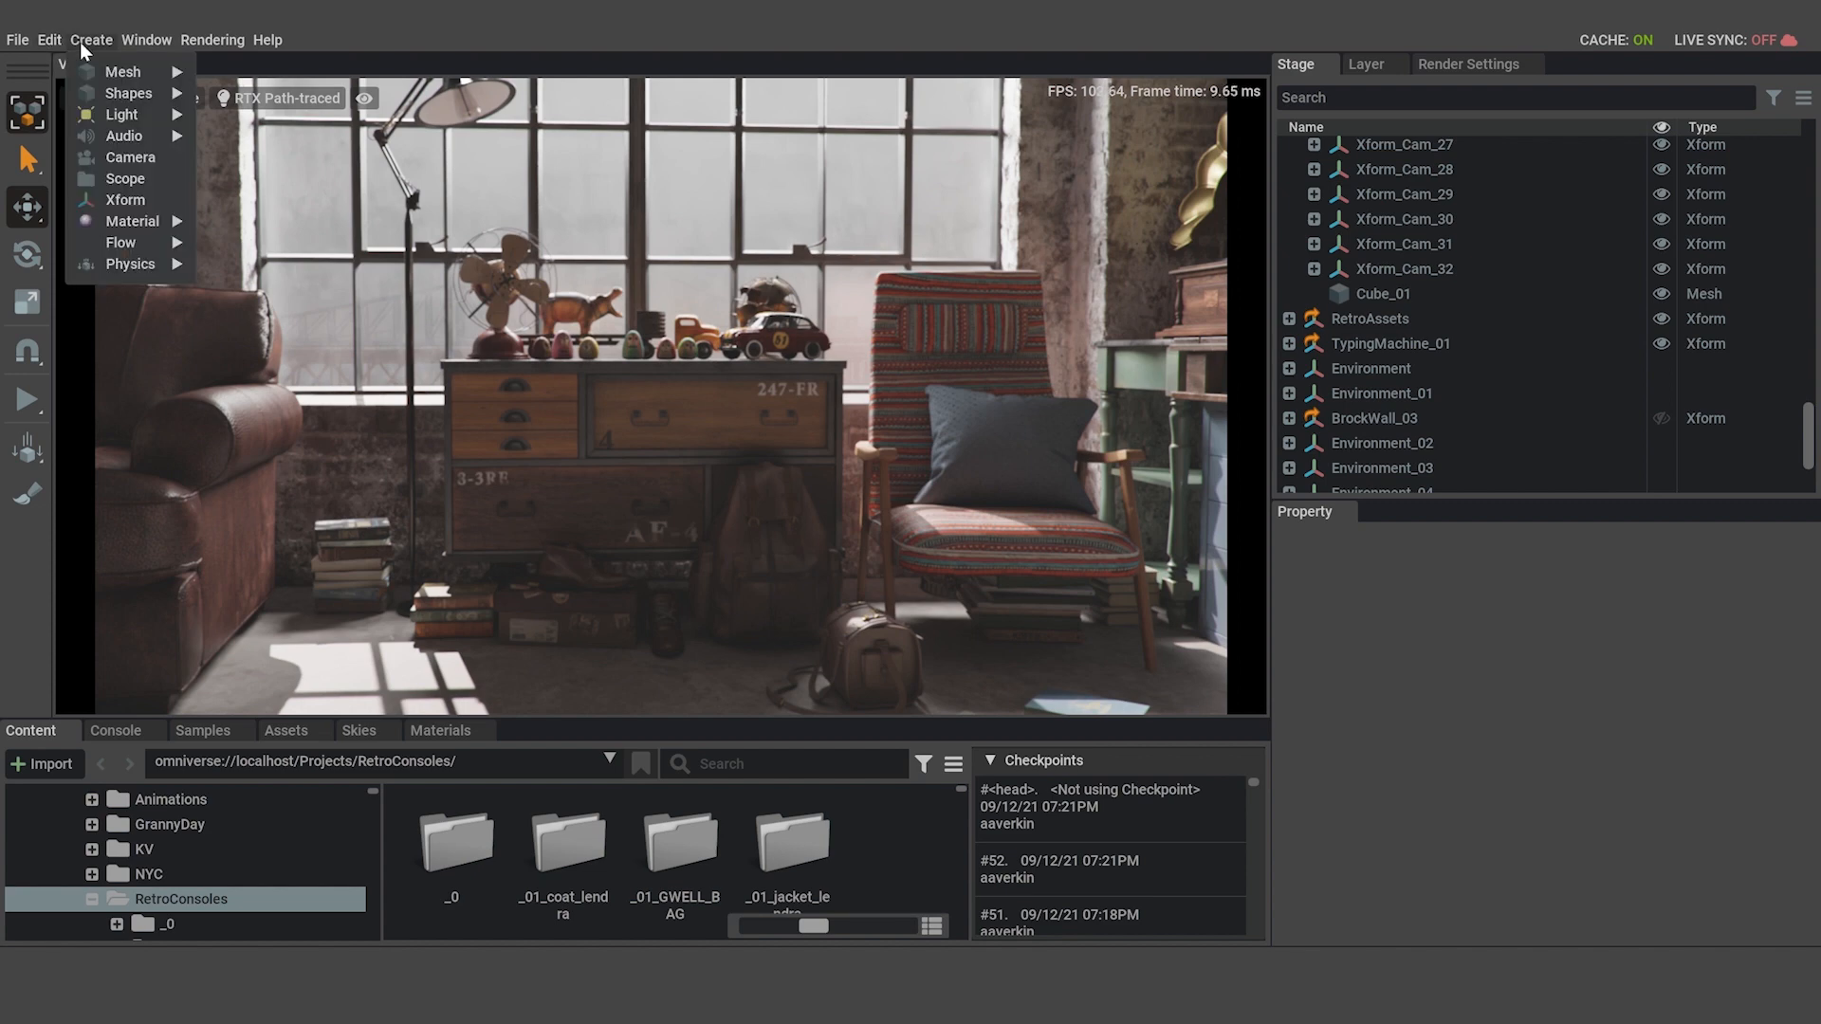
{"action": "left_click", "coordinate": [140, 200]}
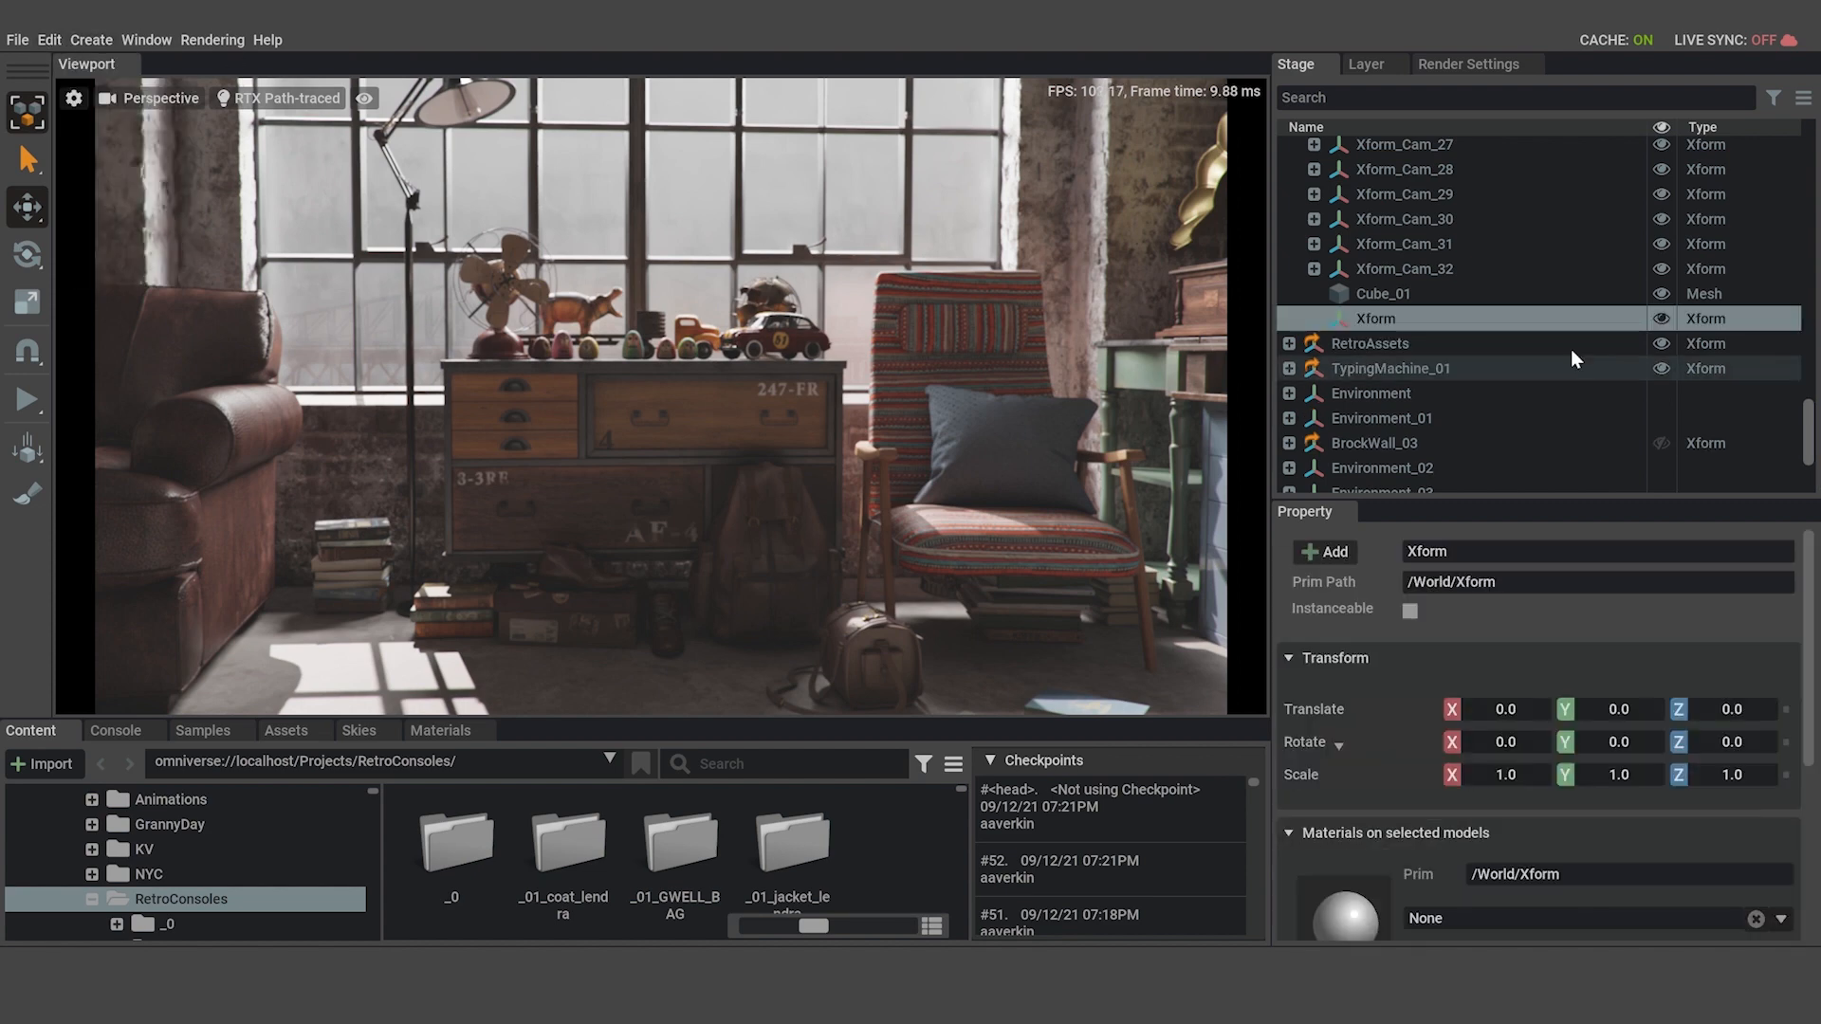
{"action": "right_click_drag", "start_coordinate": [794, 368], "coordinate": [795, 418]}
{"action": "key", "text": "f"}
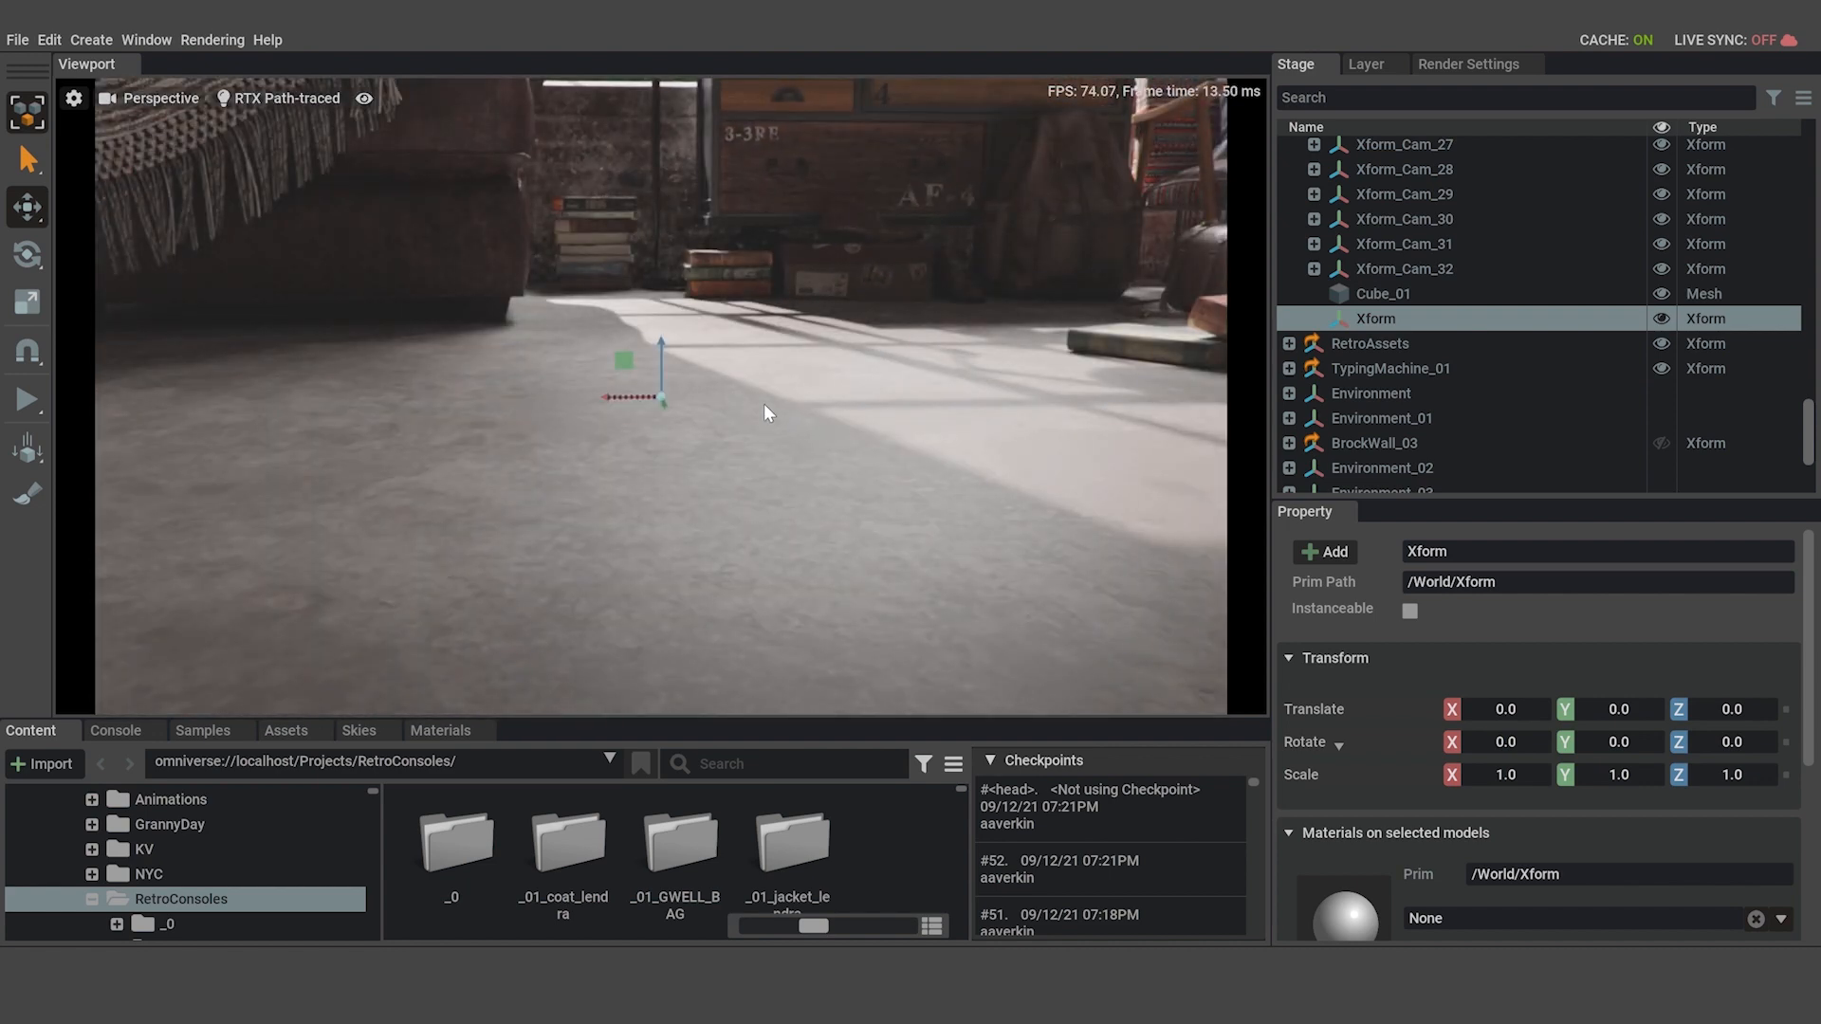
Move the Xform from the floor toward the dresser, to about X 79.6, Y 148.3, Z 69.2.
{"action": "left_click_drag", "start_coordinate": [764, 402], "coordinate": [839, 453], "text": "alt"}
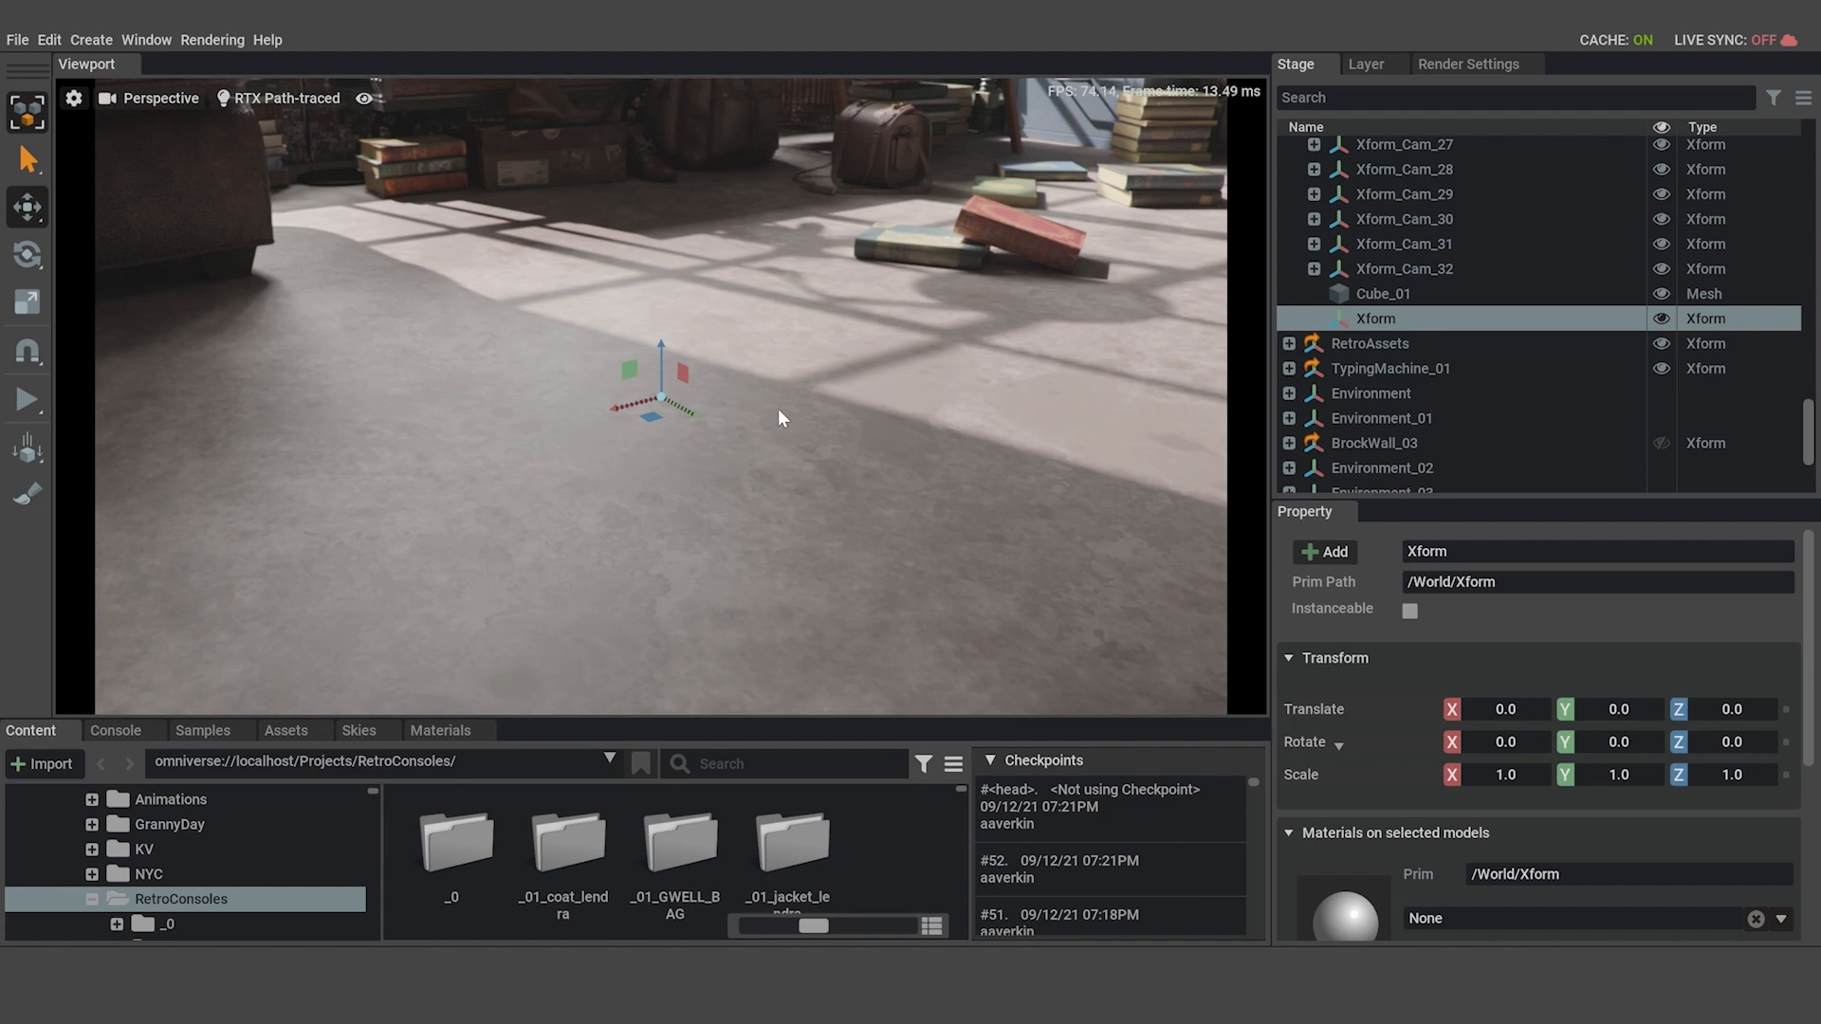
{"action": "left_click_drag", "start_coordinate": [777, 408], "coordinate": [716, 365], "text": "alt"}
{"action": "middle_click_drag", "start_coordinate": [716, 365], "coordinate": [577, 445]}
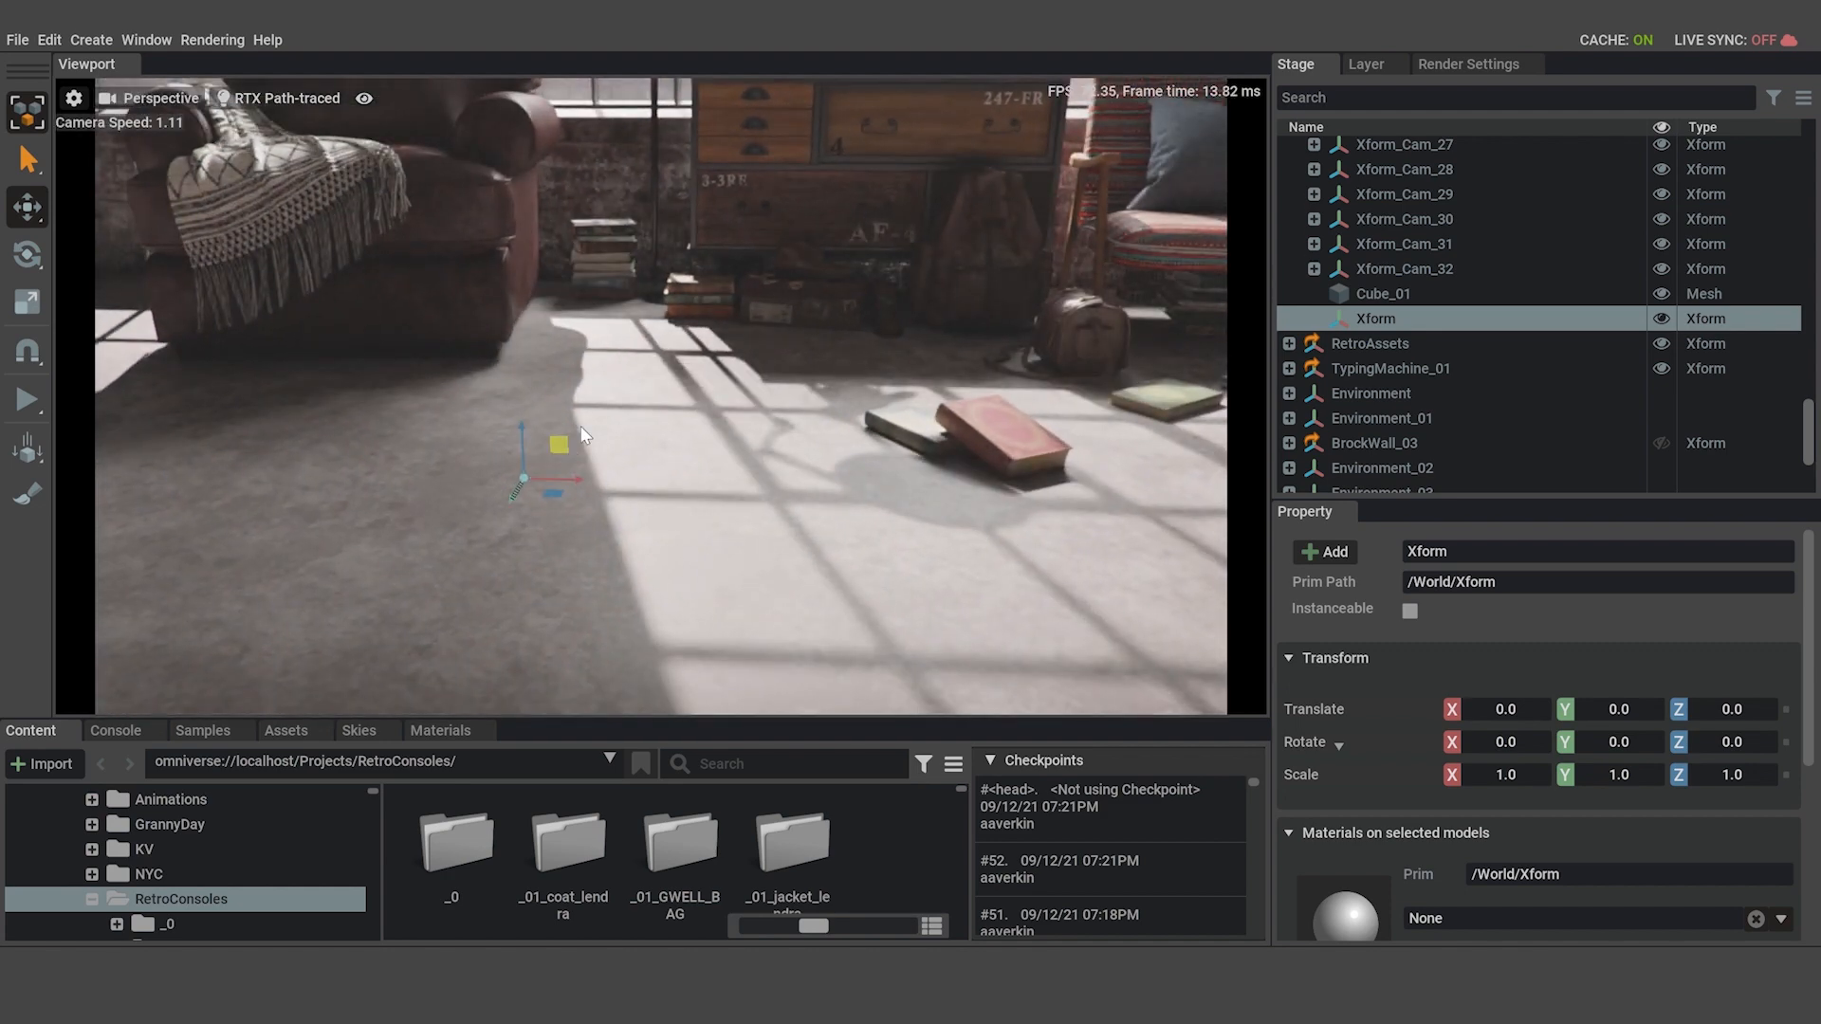
{"action": "left_click_drag", "start_coordinate": [563, 442], "coordinate": [1042, 210]}
{"action": "left_click_drag", "start_coordinate": [901, 403], "coordinate": [1271, 356], "text": "alt"}
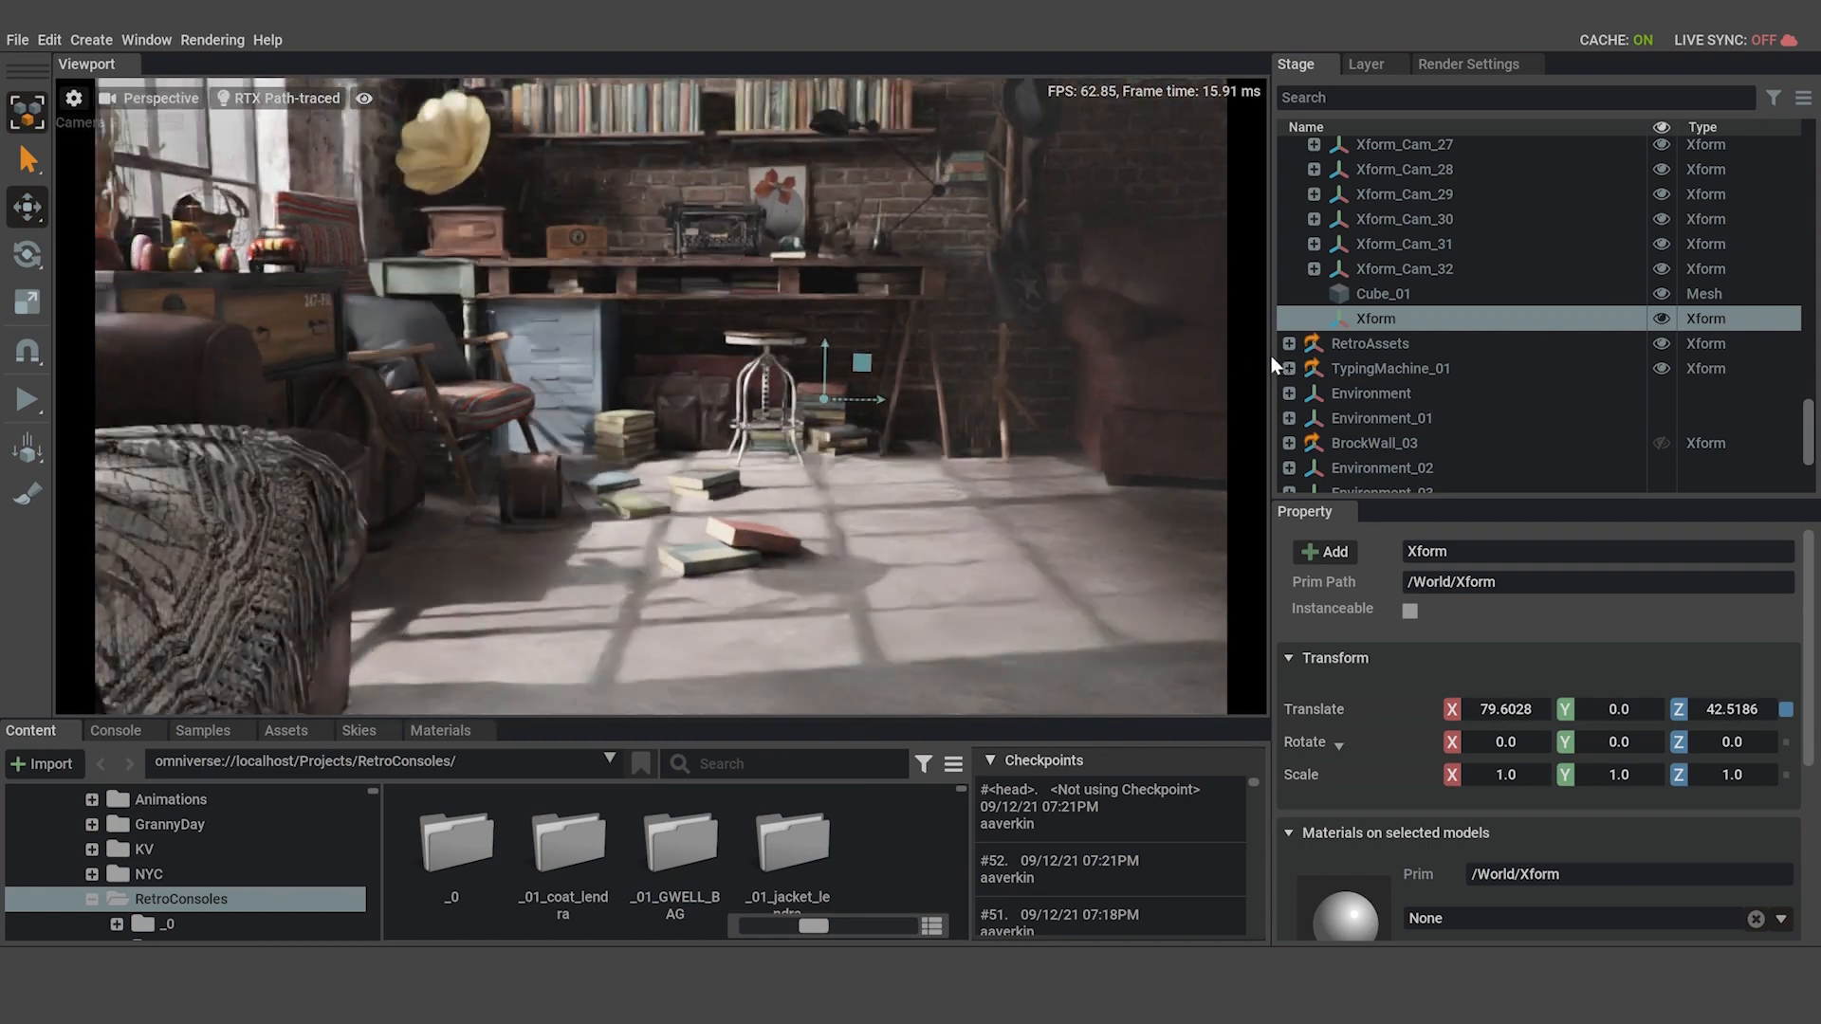
{"action": "mouse_move", "coordinate": [867, 367]}
{"action": "left_mouse_down"}
{"action": "mouse_move", "coordinate": [662, 266]}
{"action": "mouse_move", "coordinate": [300, 257]}
{"action": "left_mouse_up"}
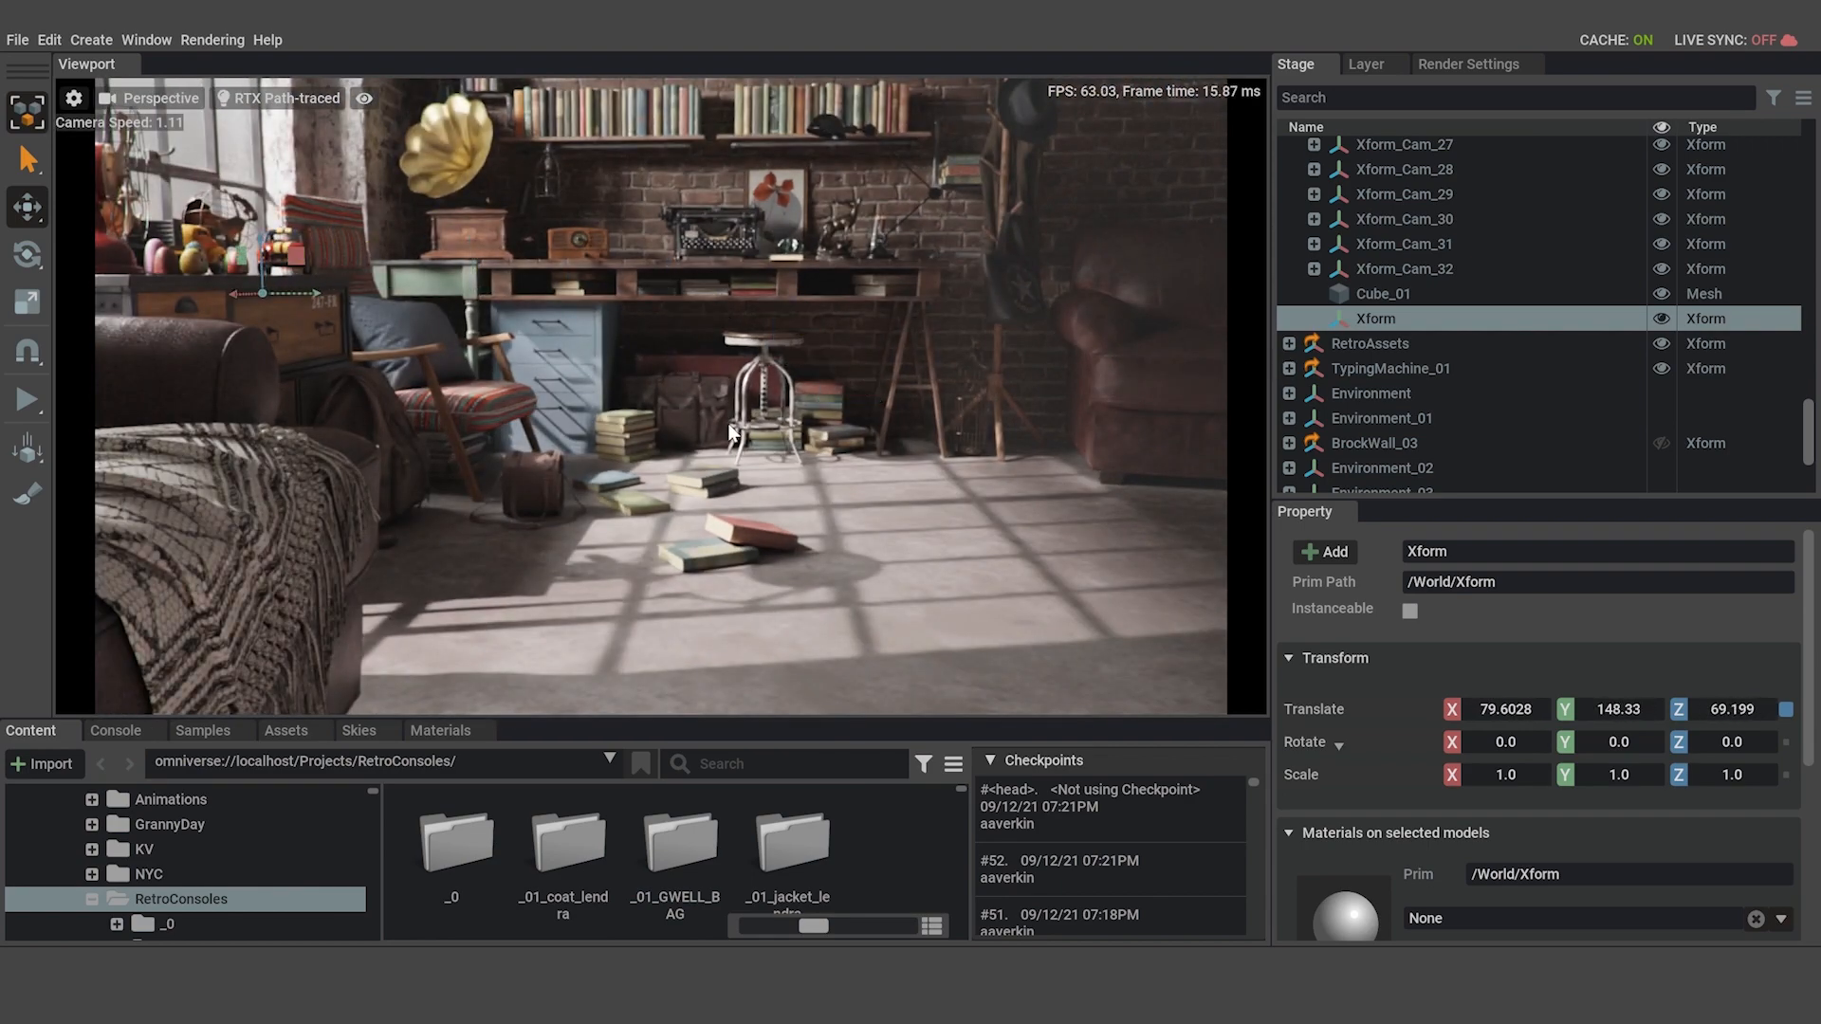
Face the dresser and lower the Xform slightly to about Z 65.8.
{"action": "left_click_drag", "start_coordinate": [759, 431], "coordinate": [455, 460], "text": "alt"}
{"action": "middle_click_drag", "start_coordinate": [455, 460], "coordinate": [920, 438]}
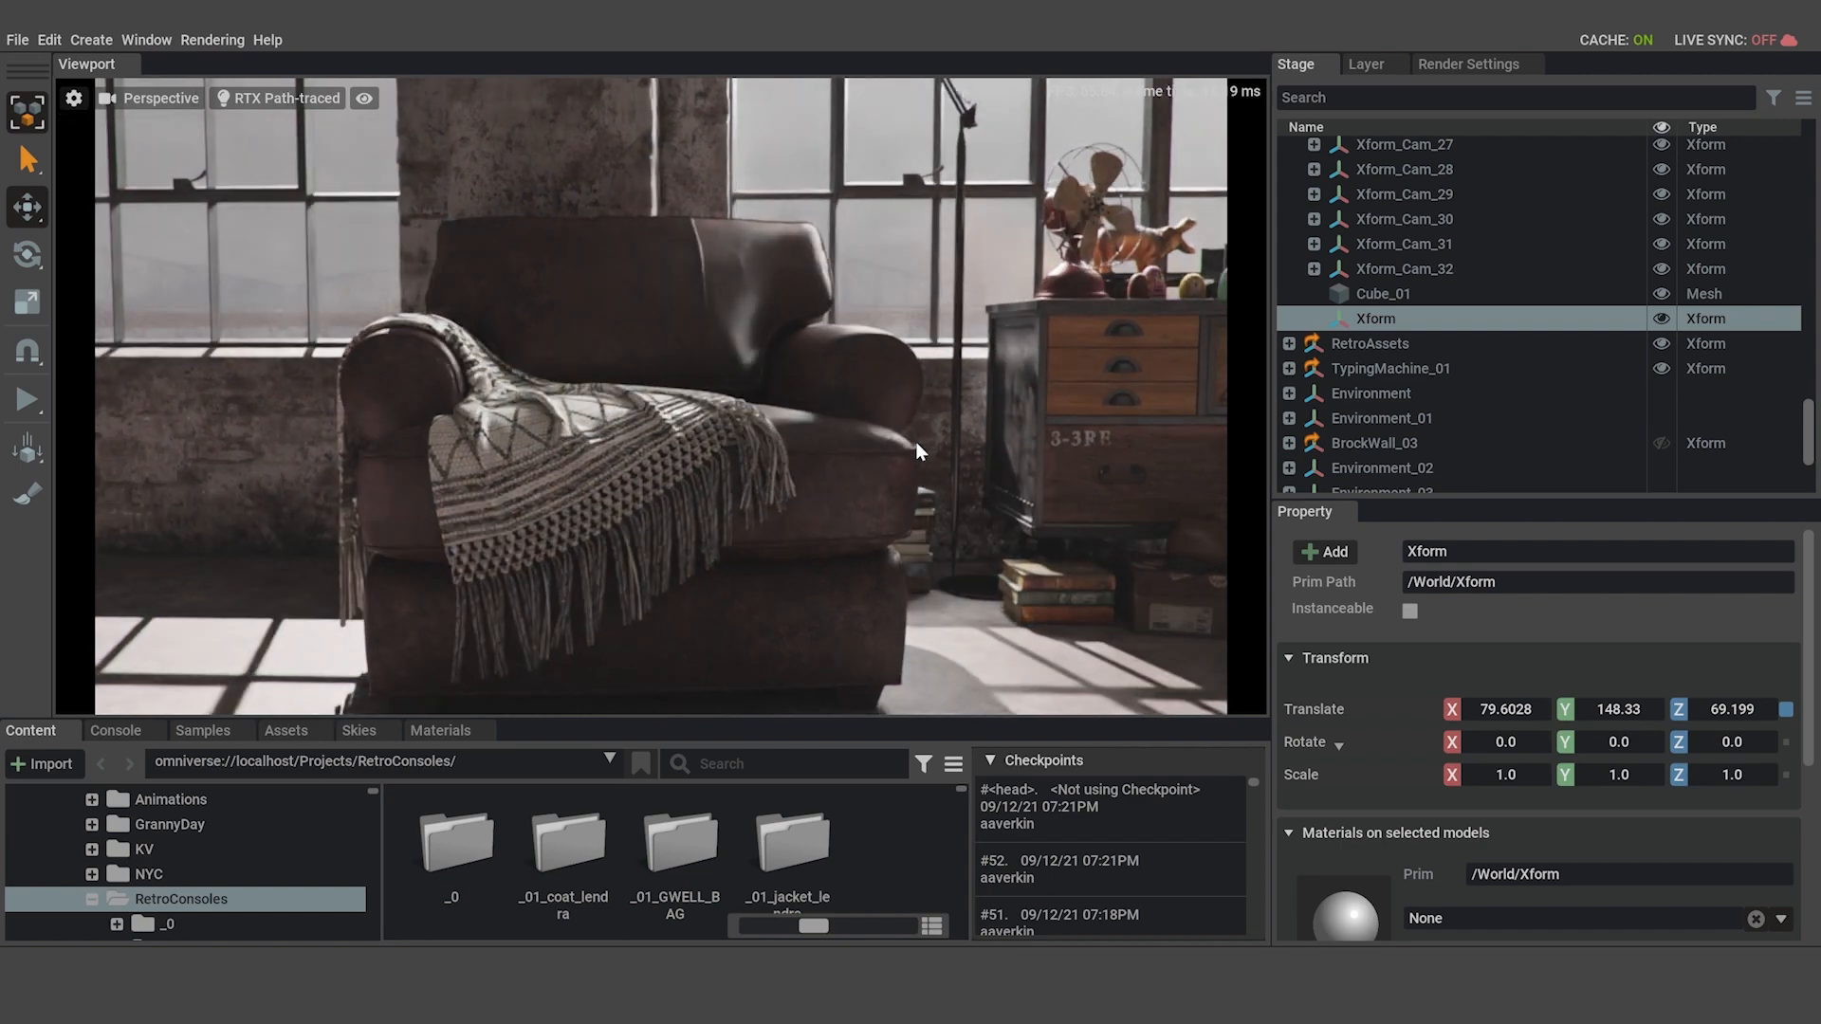
{"action": "key", "text": "d"}
{"action": "right_click_drag", "start_coordinate": [914, 441], "coordinate": [800, 428]}
{"action": "key", "text": "s"}
{"action": "key", "text": "w"}
{"action": "key", "text": "s"}
{"action": "left_click_drag", "start_coordinate": [628, 504], "coordinate": [628, 531]}
{"action": "right_click_drag", "start_coordinate": [938, 526], "coordinate": [924, 548]}
{"action": "key", "text": "s"}
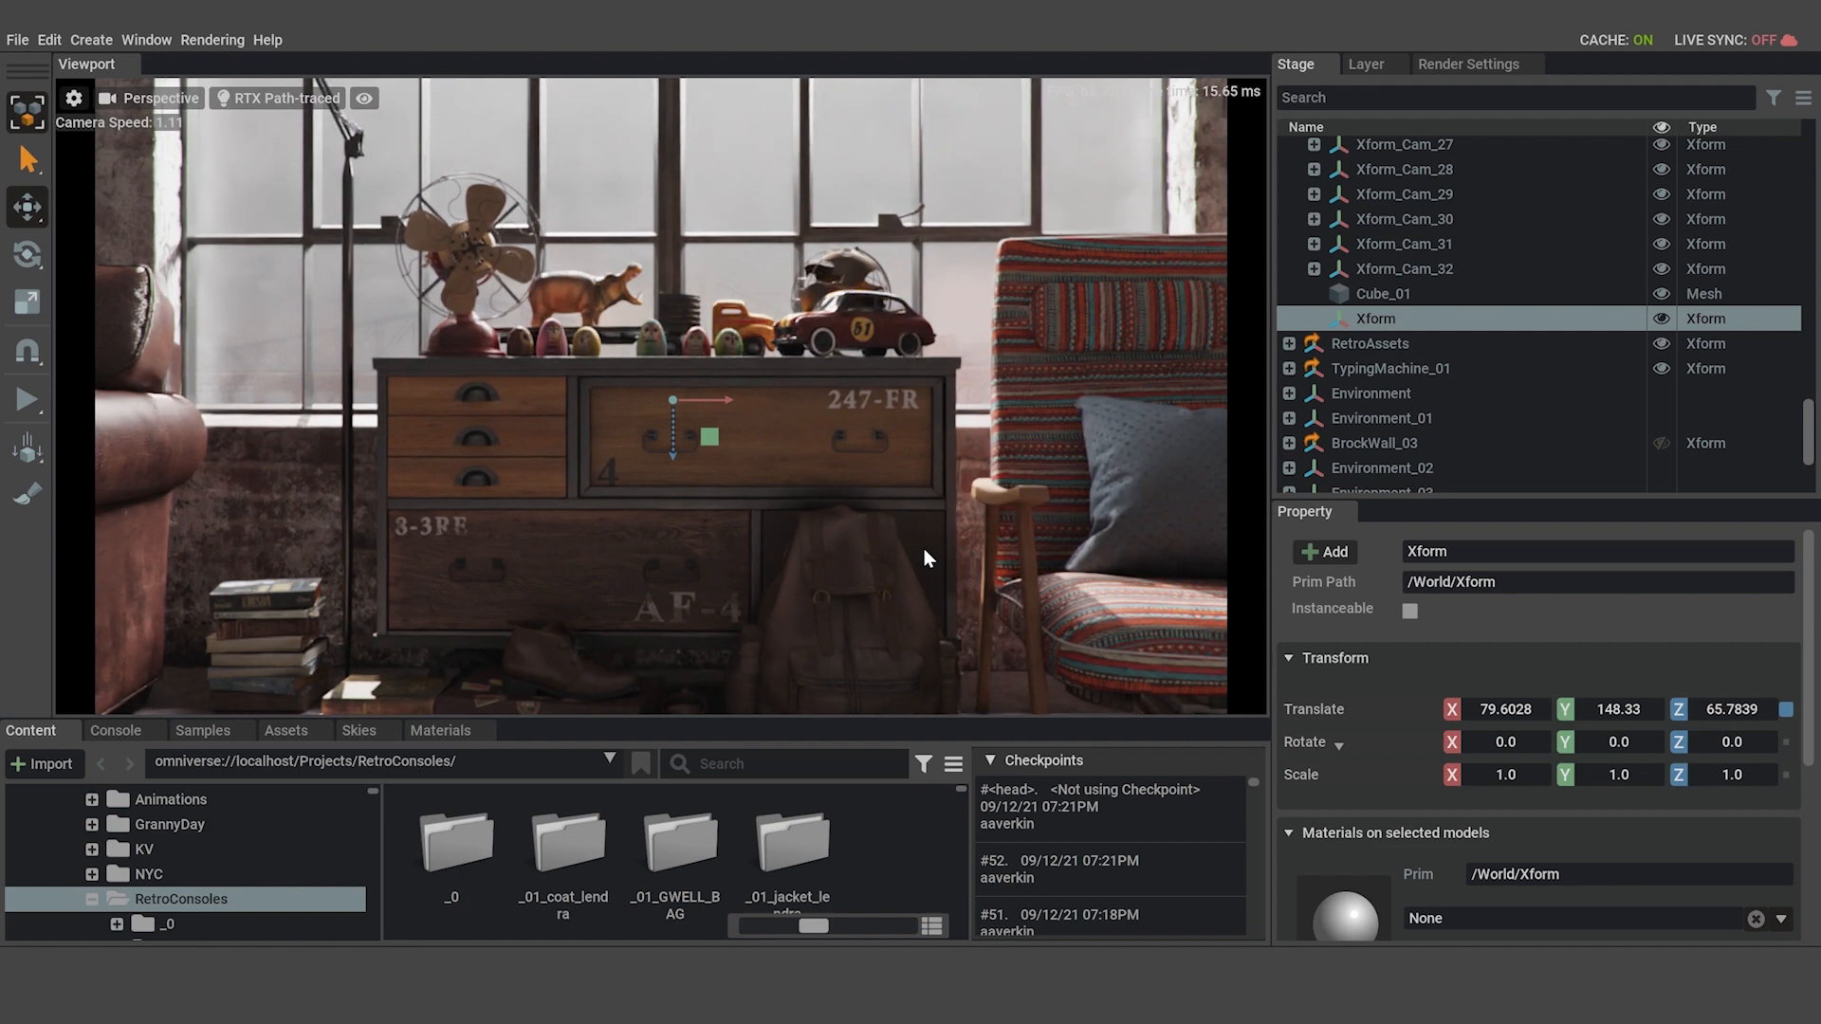
Lower the Xform on the dresser front to about Z 57.8.
{"action": "key", "text": "f"}
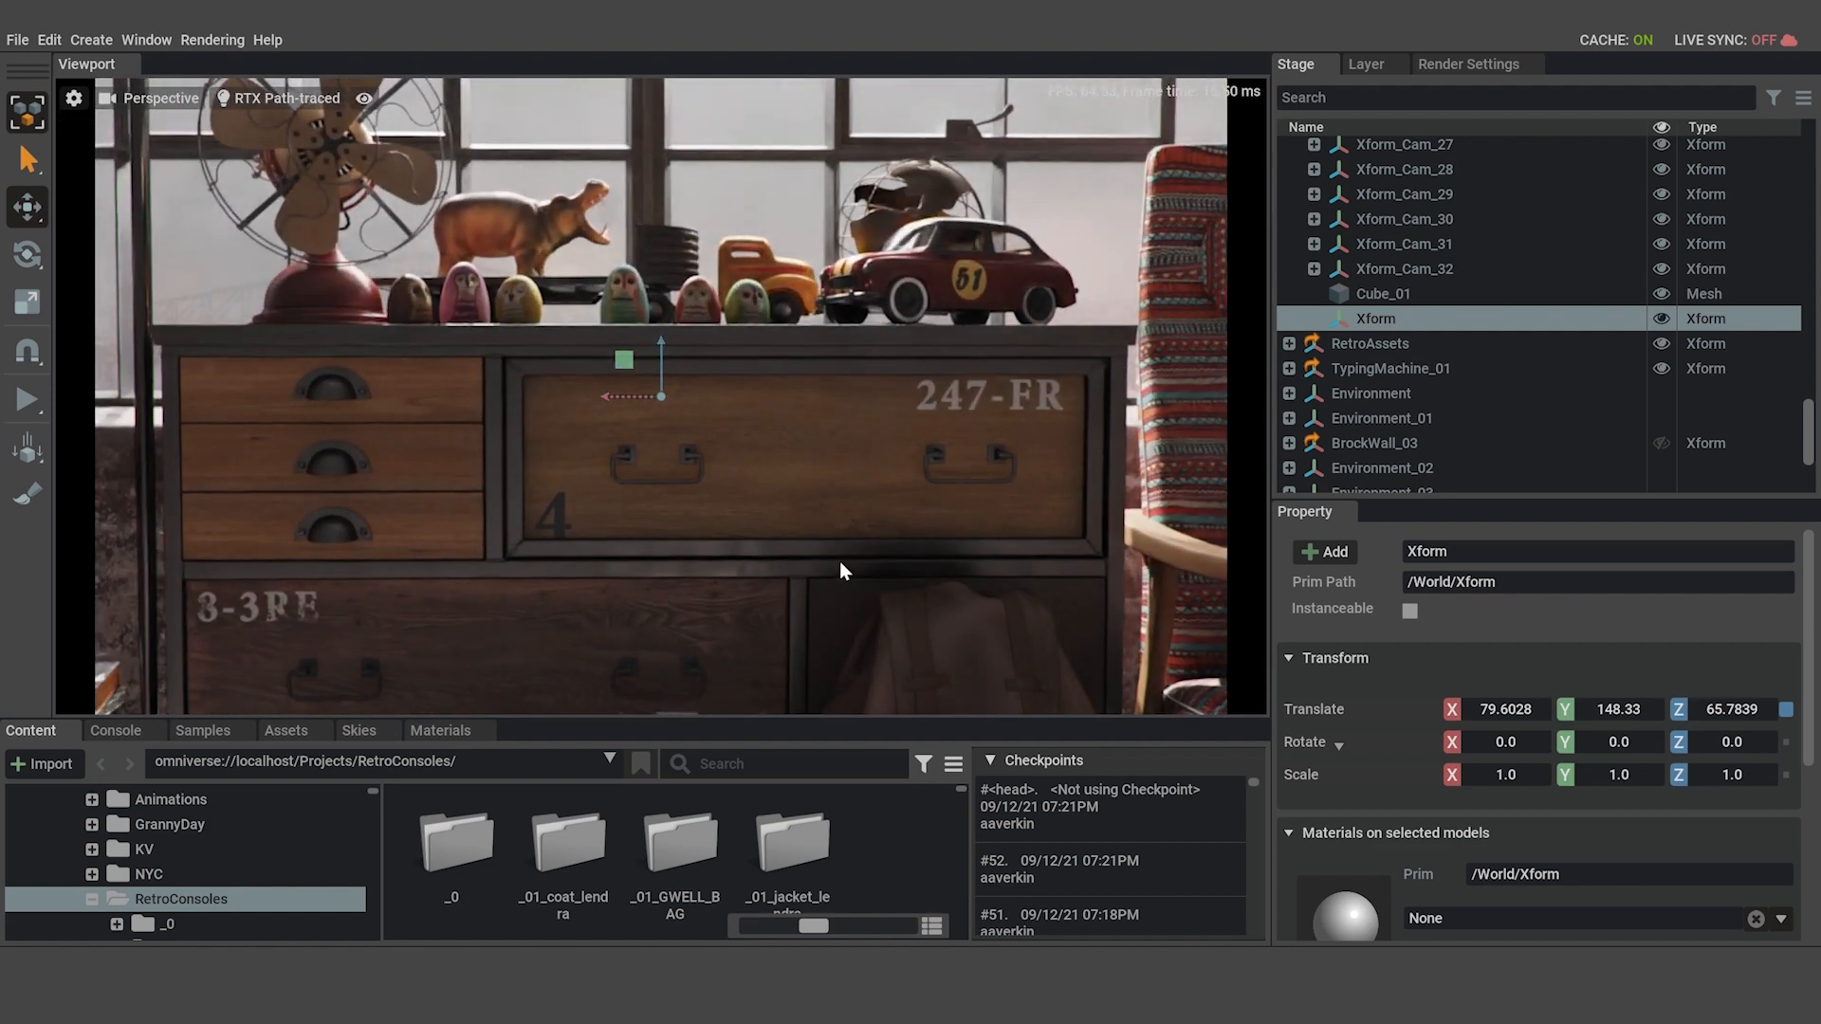
{"action": "left_click_drag", "start_coordinate": [846, 525], "coordinate": [844, 524], "text": "alt"}
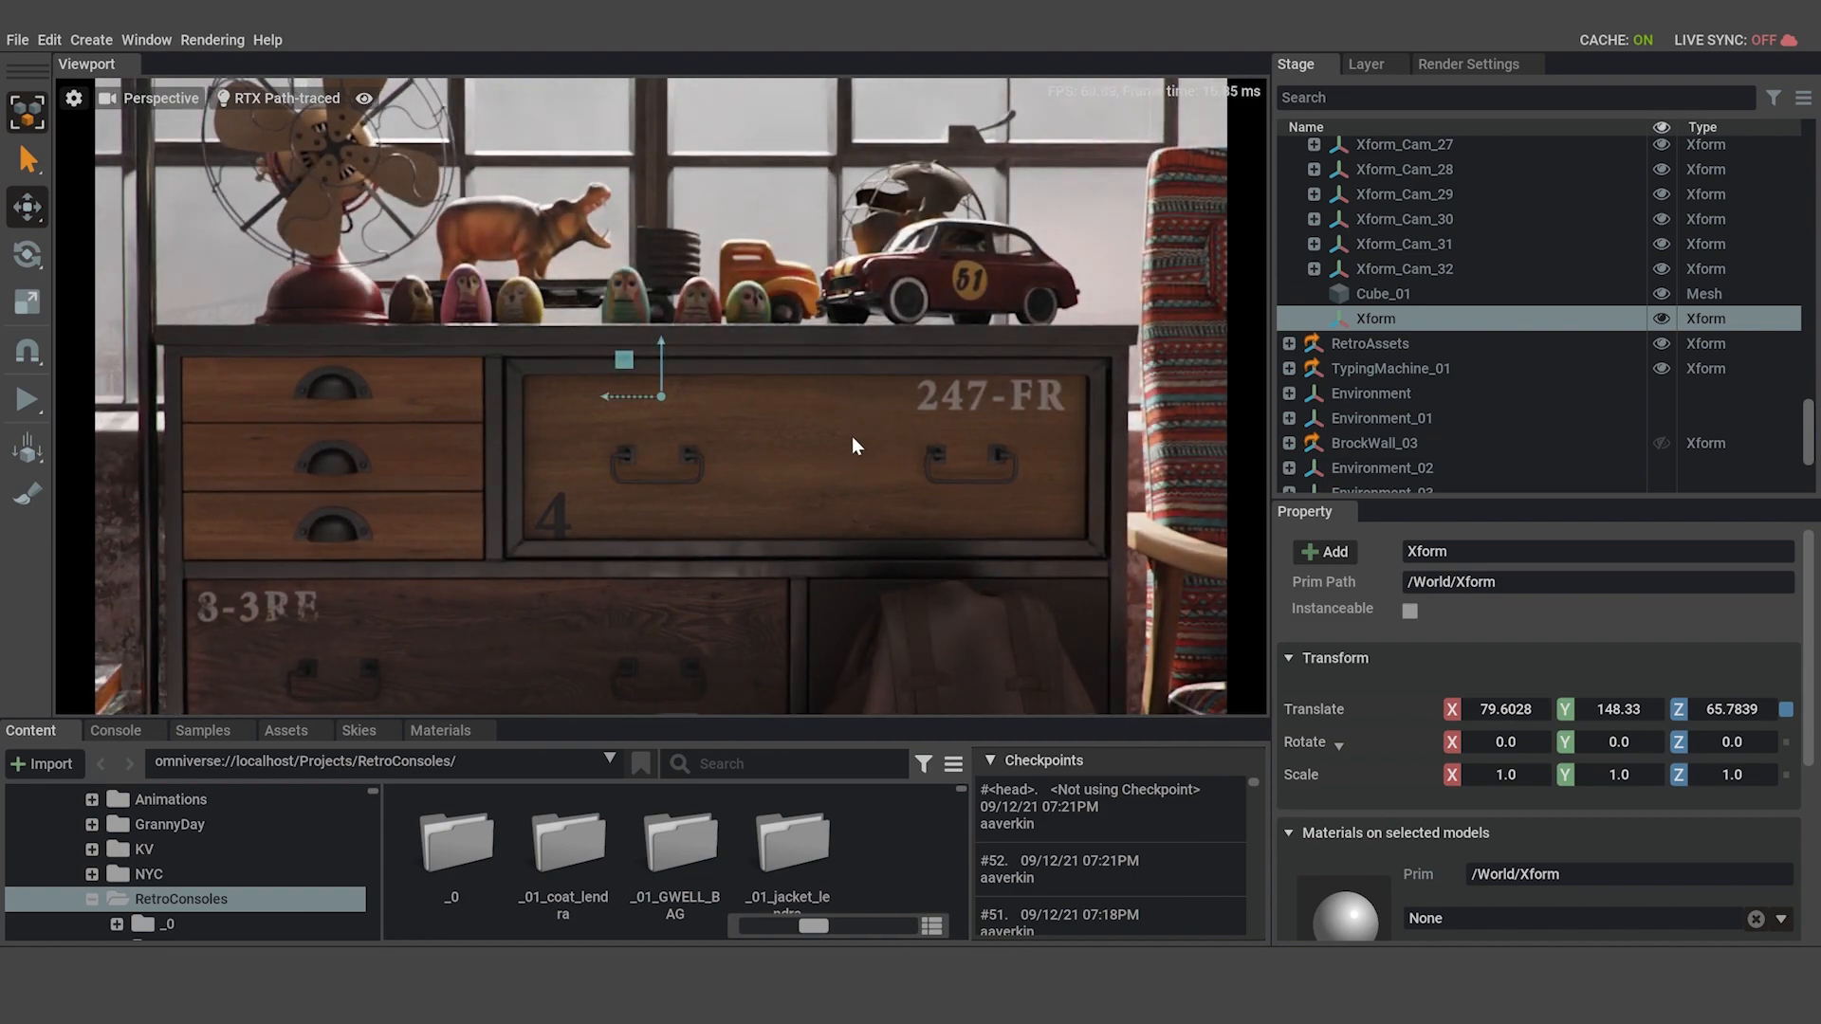
{"action": "scroll", "coordinate": [852, 436], "scroll_direction": "down", "scroll_amount": 6}
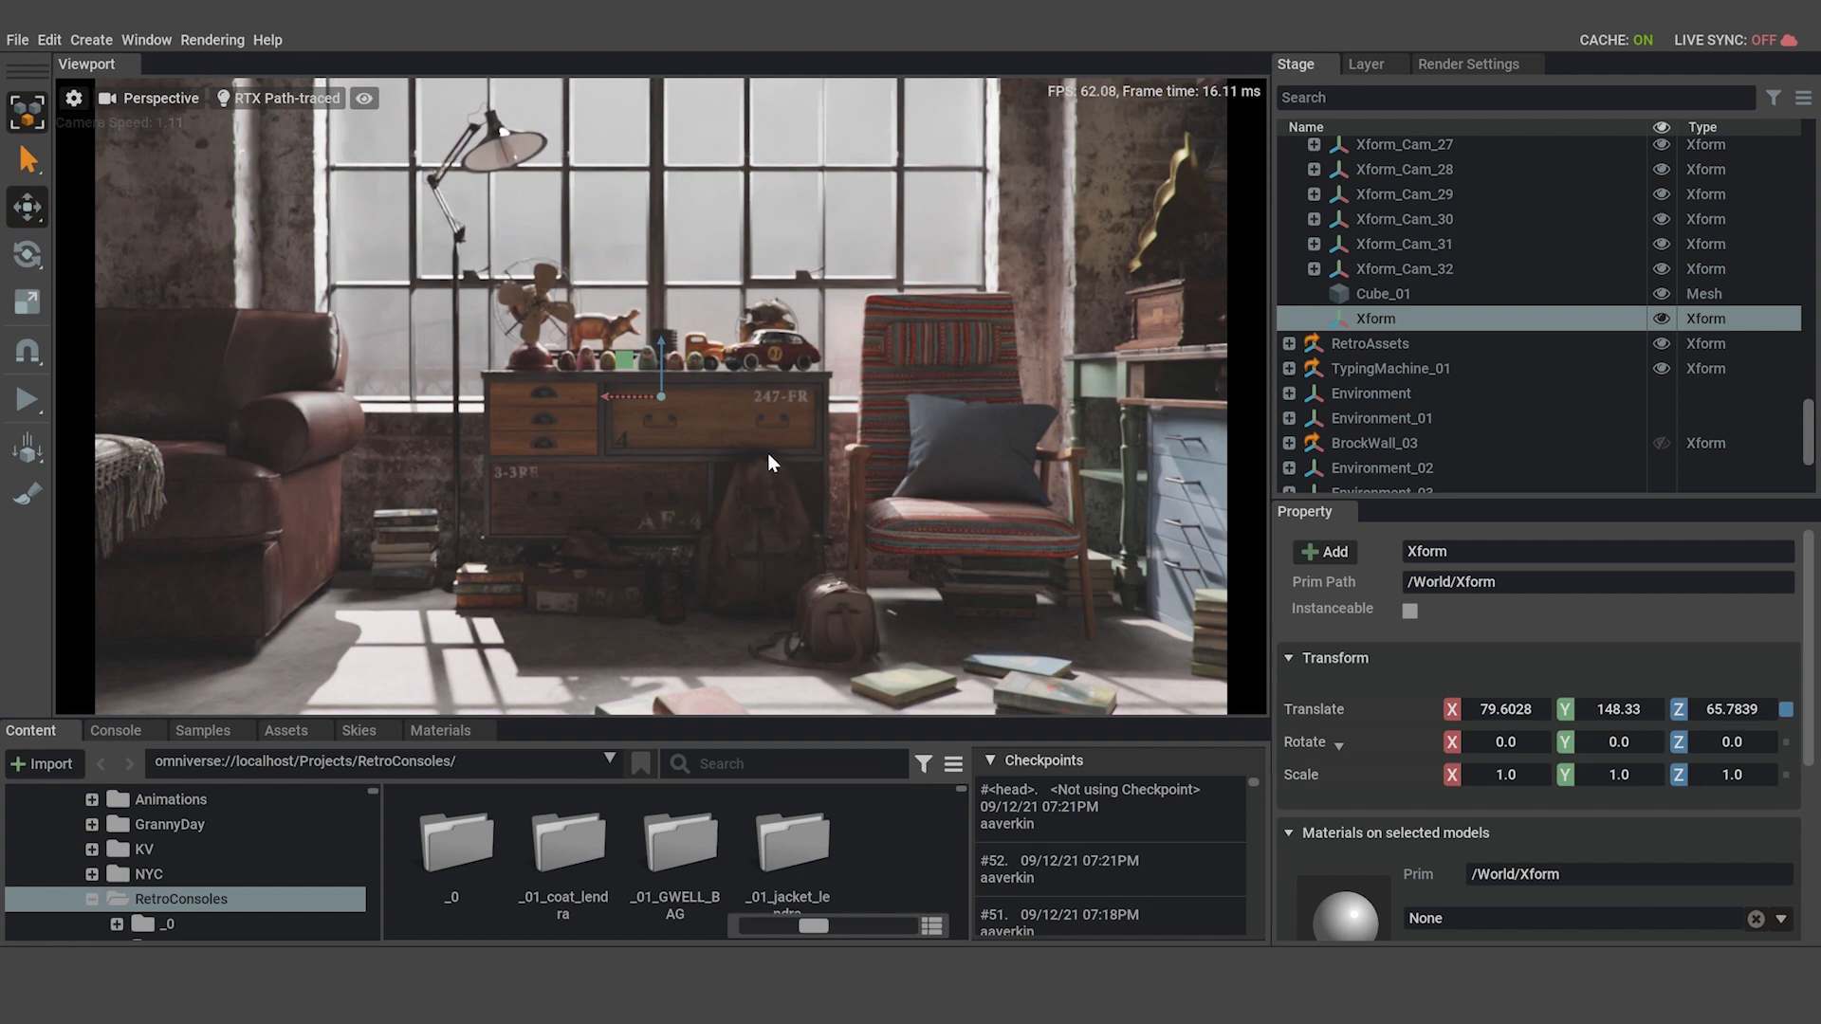
{"action": "scroll", "coordinate": [767, 453], "scroll_direction": "up", "scroll_amount": 6}
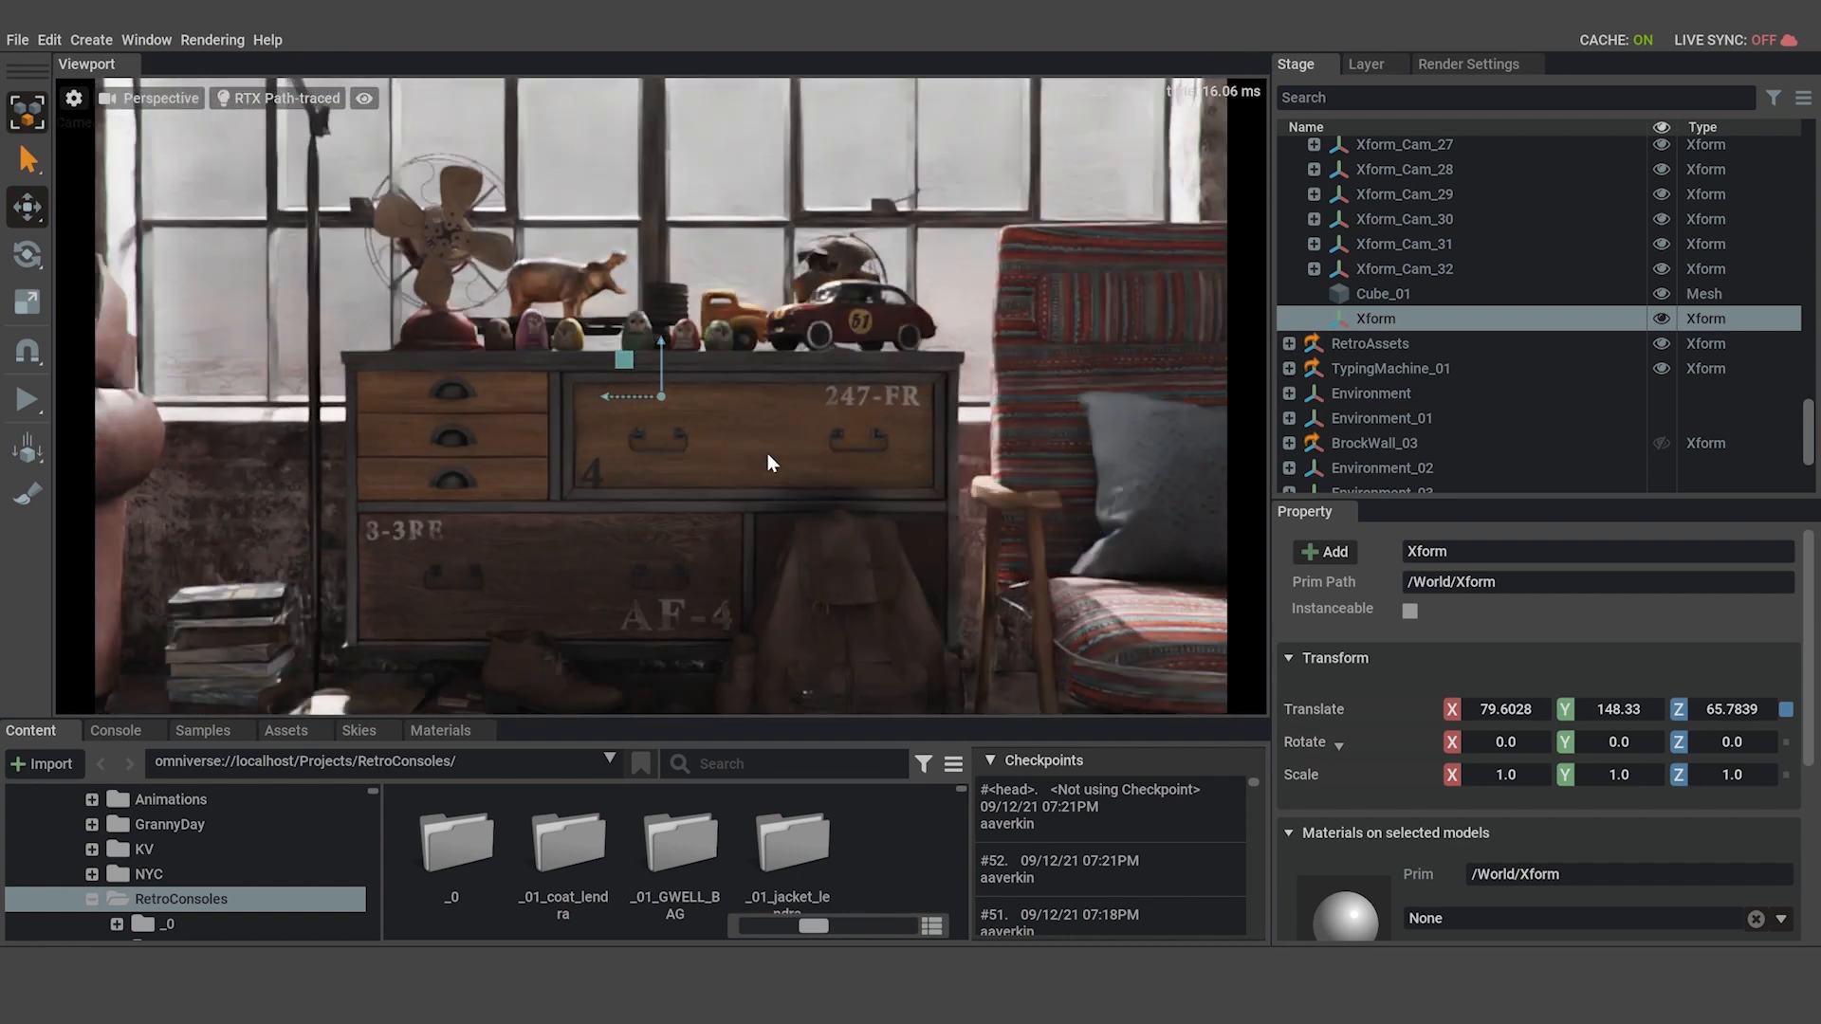
{"action": "scroll", "coordinate": [691, 467], "scroll_direction": "down", "scroll_amount": 5}
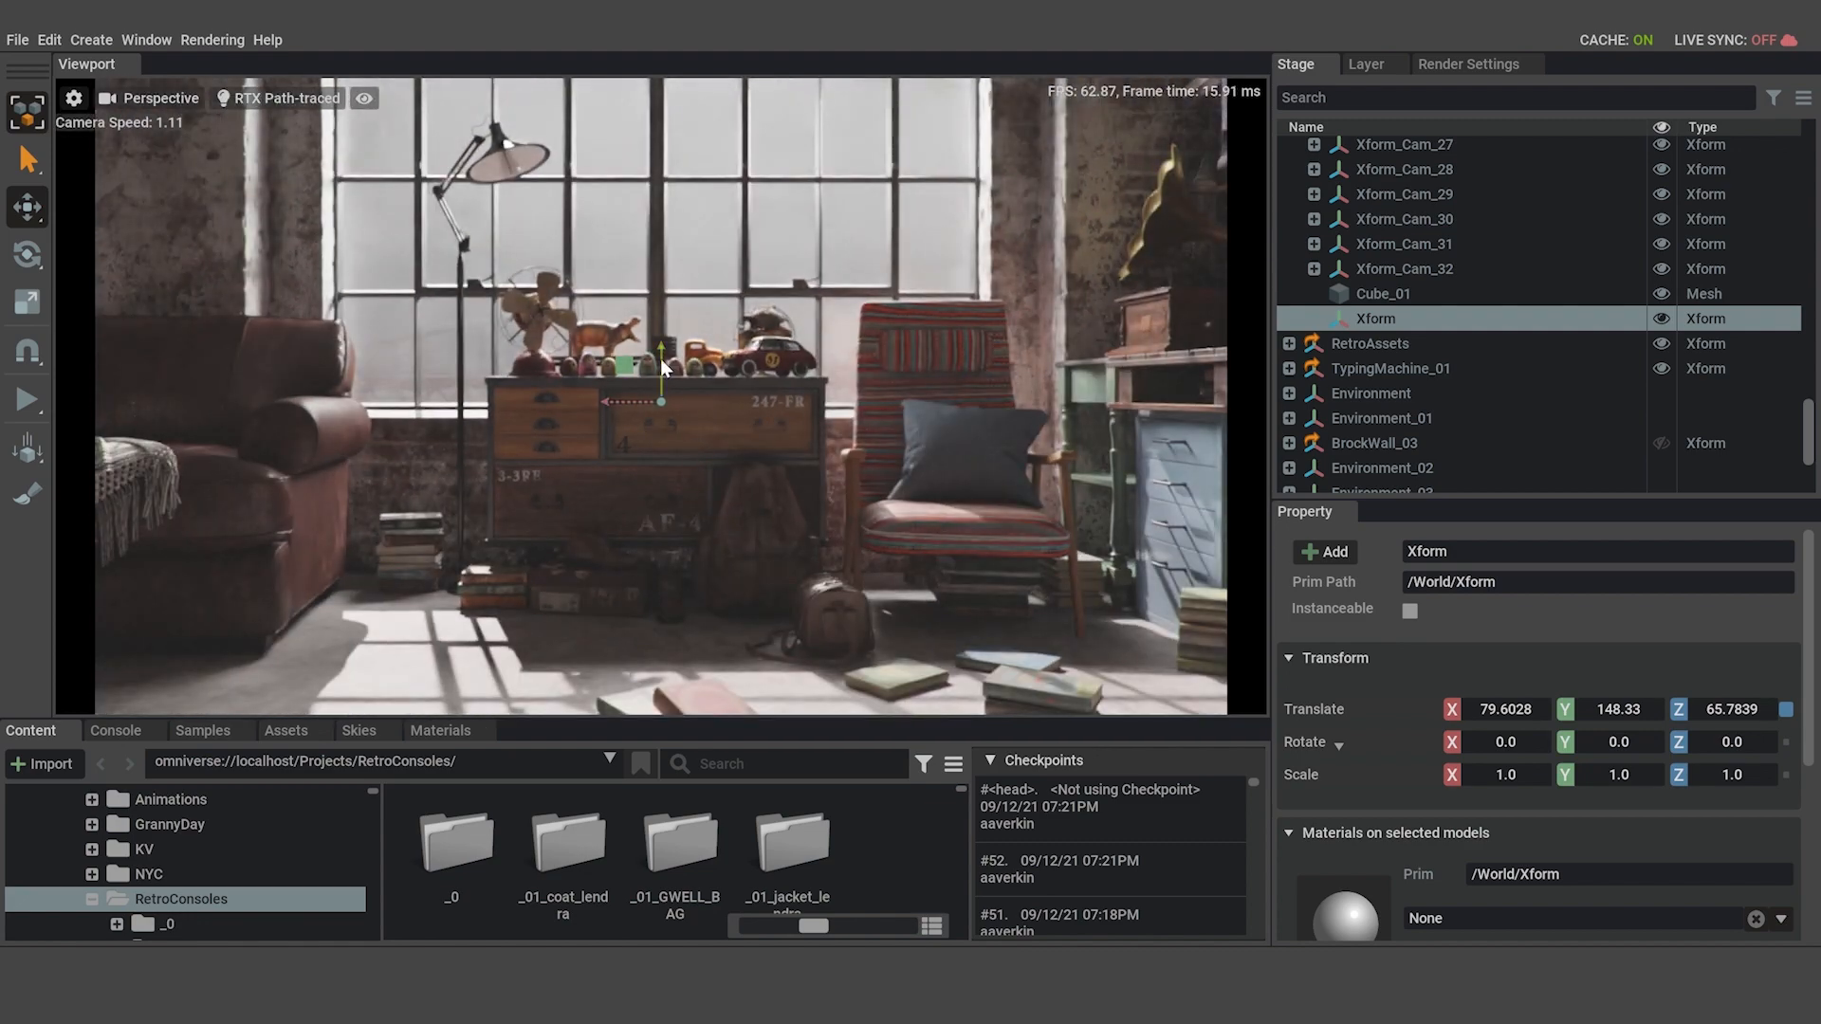
{"action": "left_click_drag", "start_coordinate": [661, 360], "coordinate": [671, 383]}
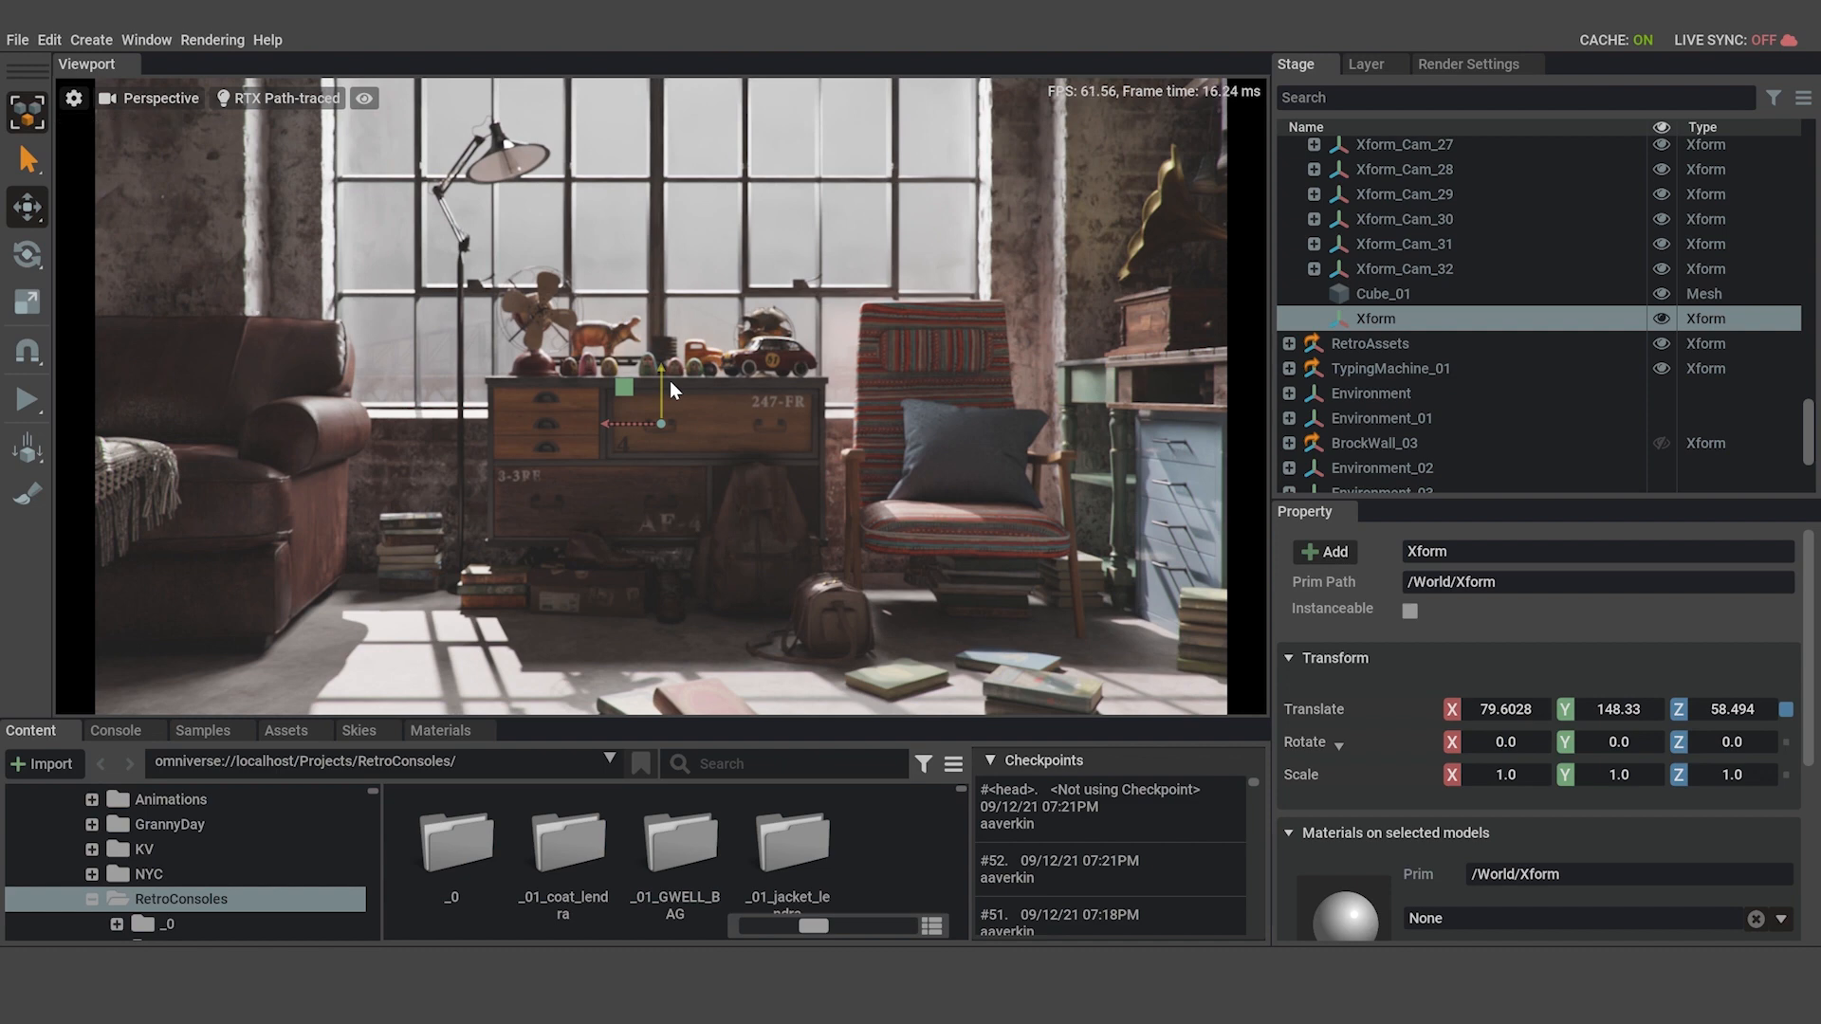
{"action": "left_click_drag", "start_coordinate": [665, 383], "coordinate": [673, 385]}
Frame the Xform and examine how the dresser sits in the view at close, distant and sideways camera positions.
{"action": "key", "text": "f"}
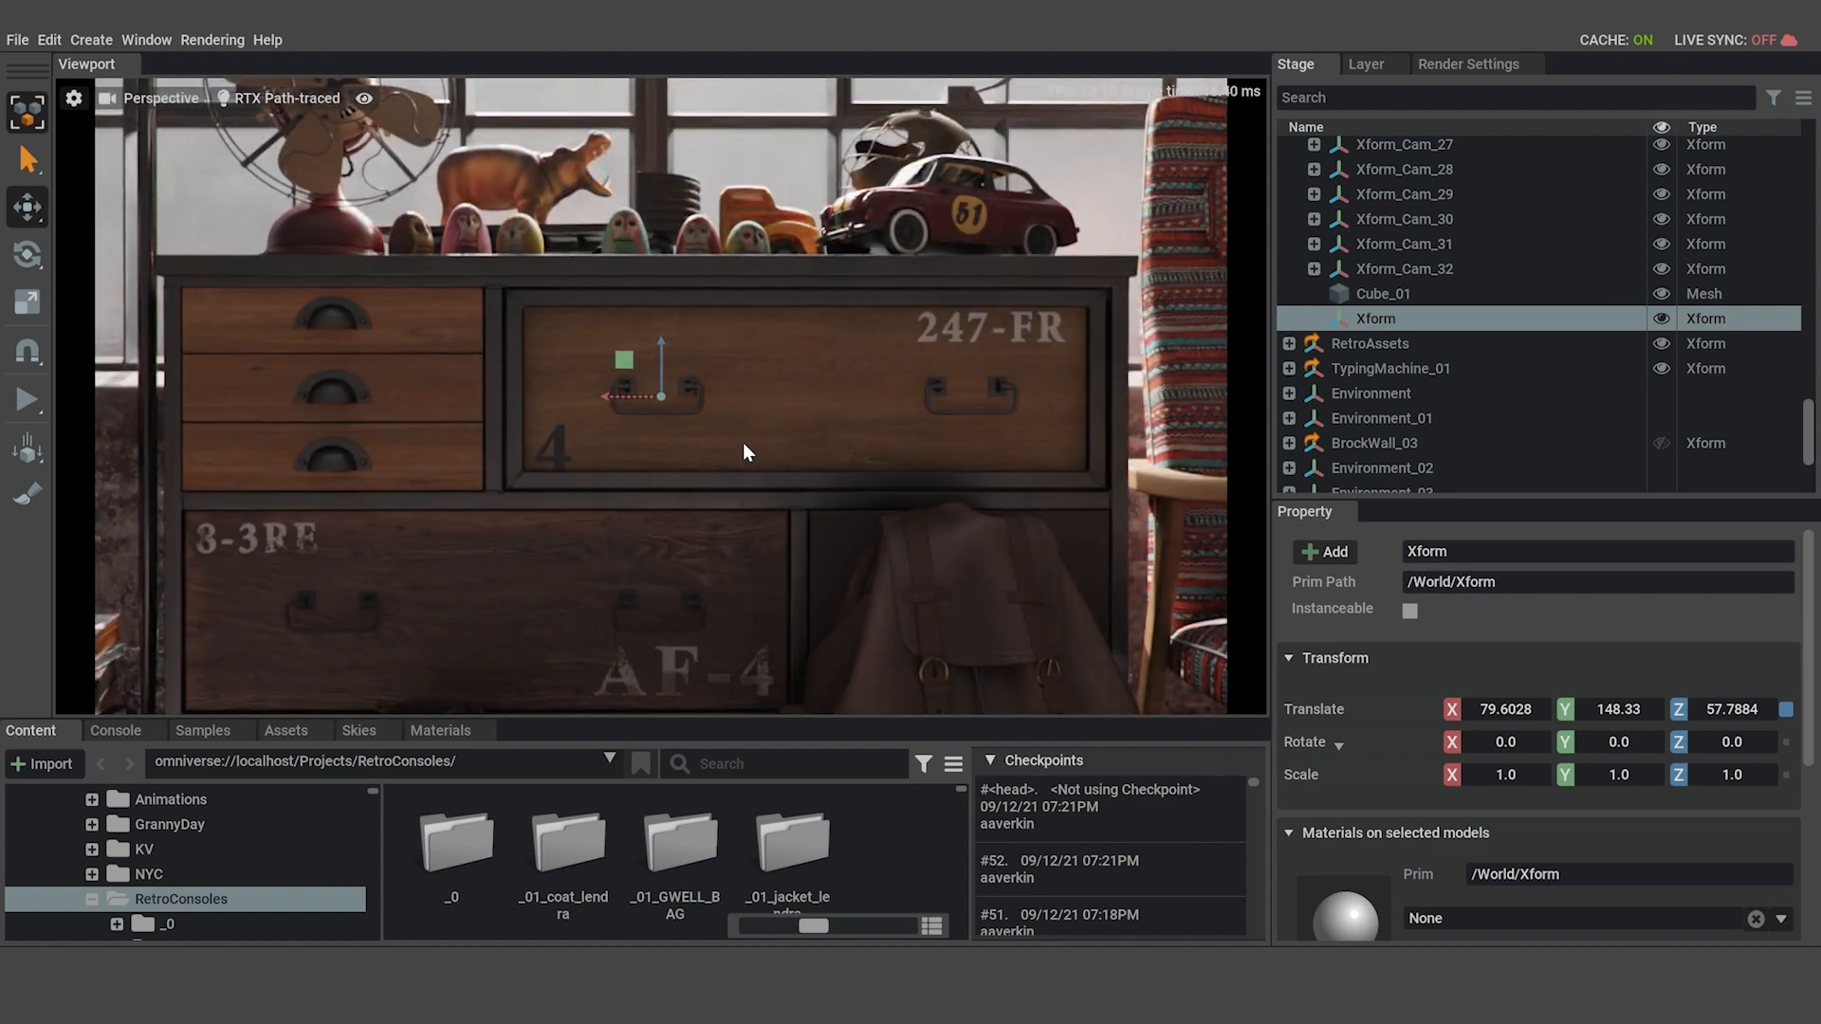
{"action": "scroll", "coordinate": [742, 442], "scroll_direction": "down", "scroll_amount": 10}
{"action": "scroll", "coordinate": [743, 442], "scroll_direction": "up", "scroll_amount": 8}
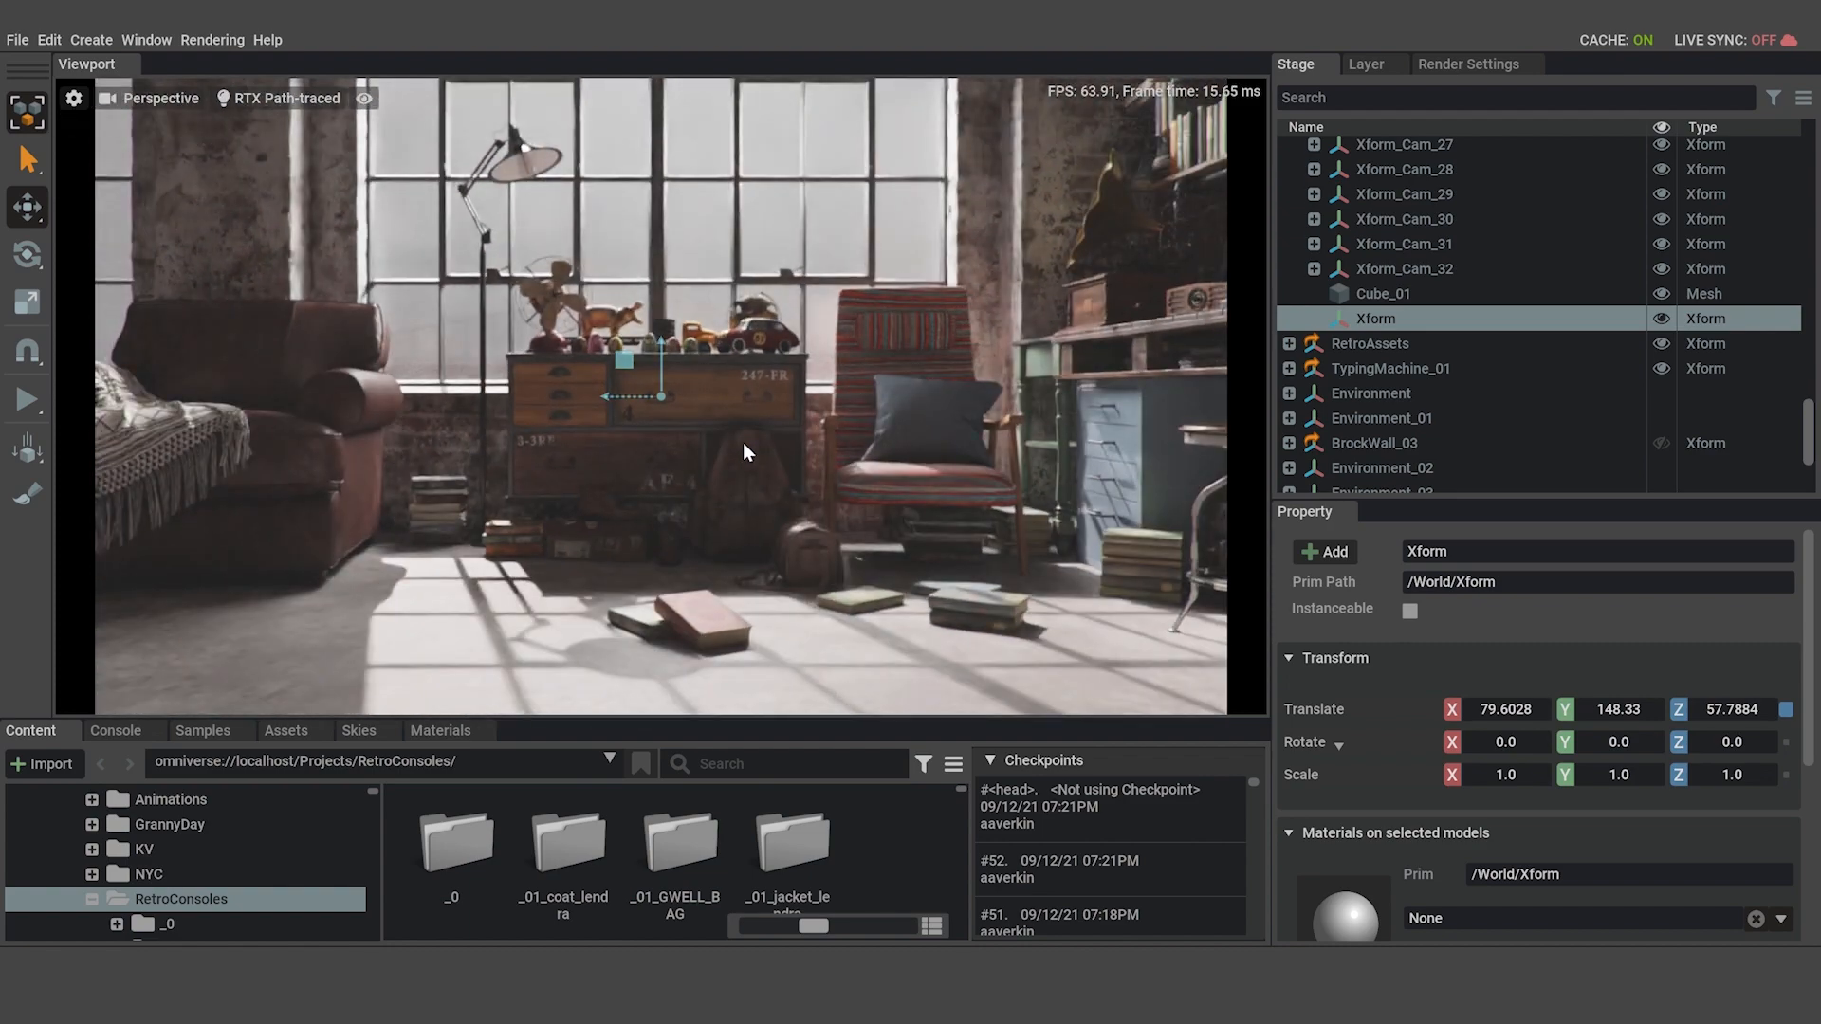
{"action": "scroll", "coordinate": [742, 442], "scroll_direction": "down", "scroll_amount": 3}
{"action": "key", "text": "d"}
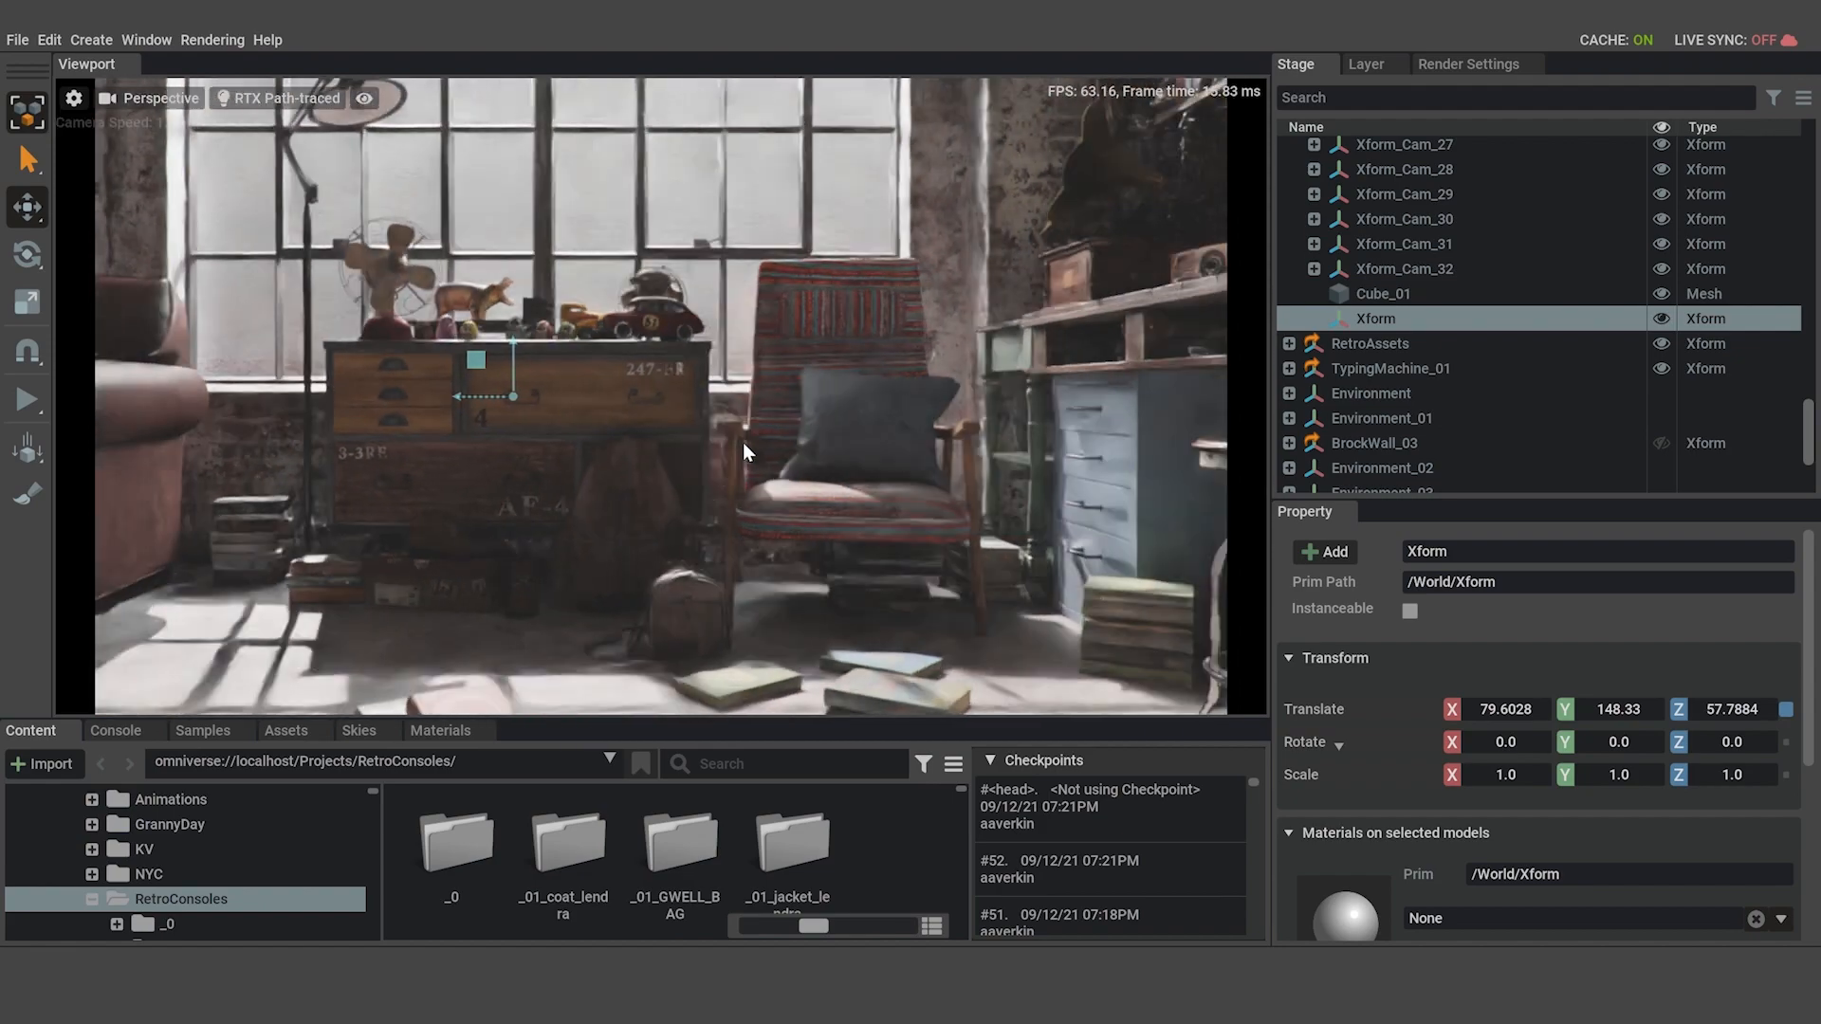
{"action": "key", "text": "a"}
{"action": "key", "text": "d"}
{"action": "key", "text": "d"}
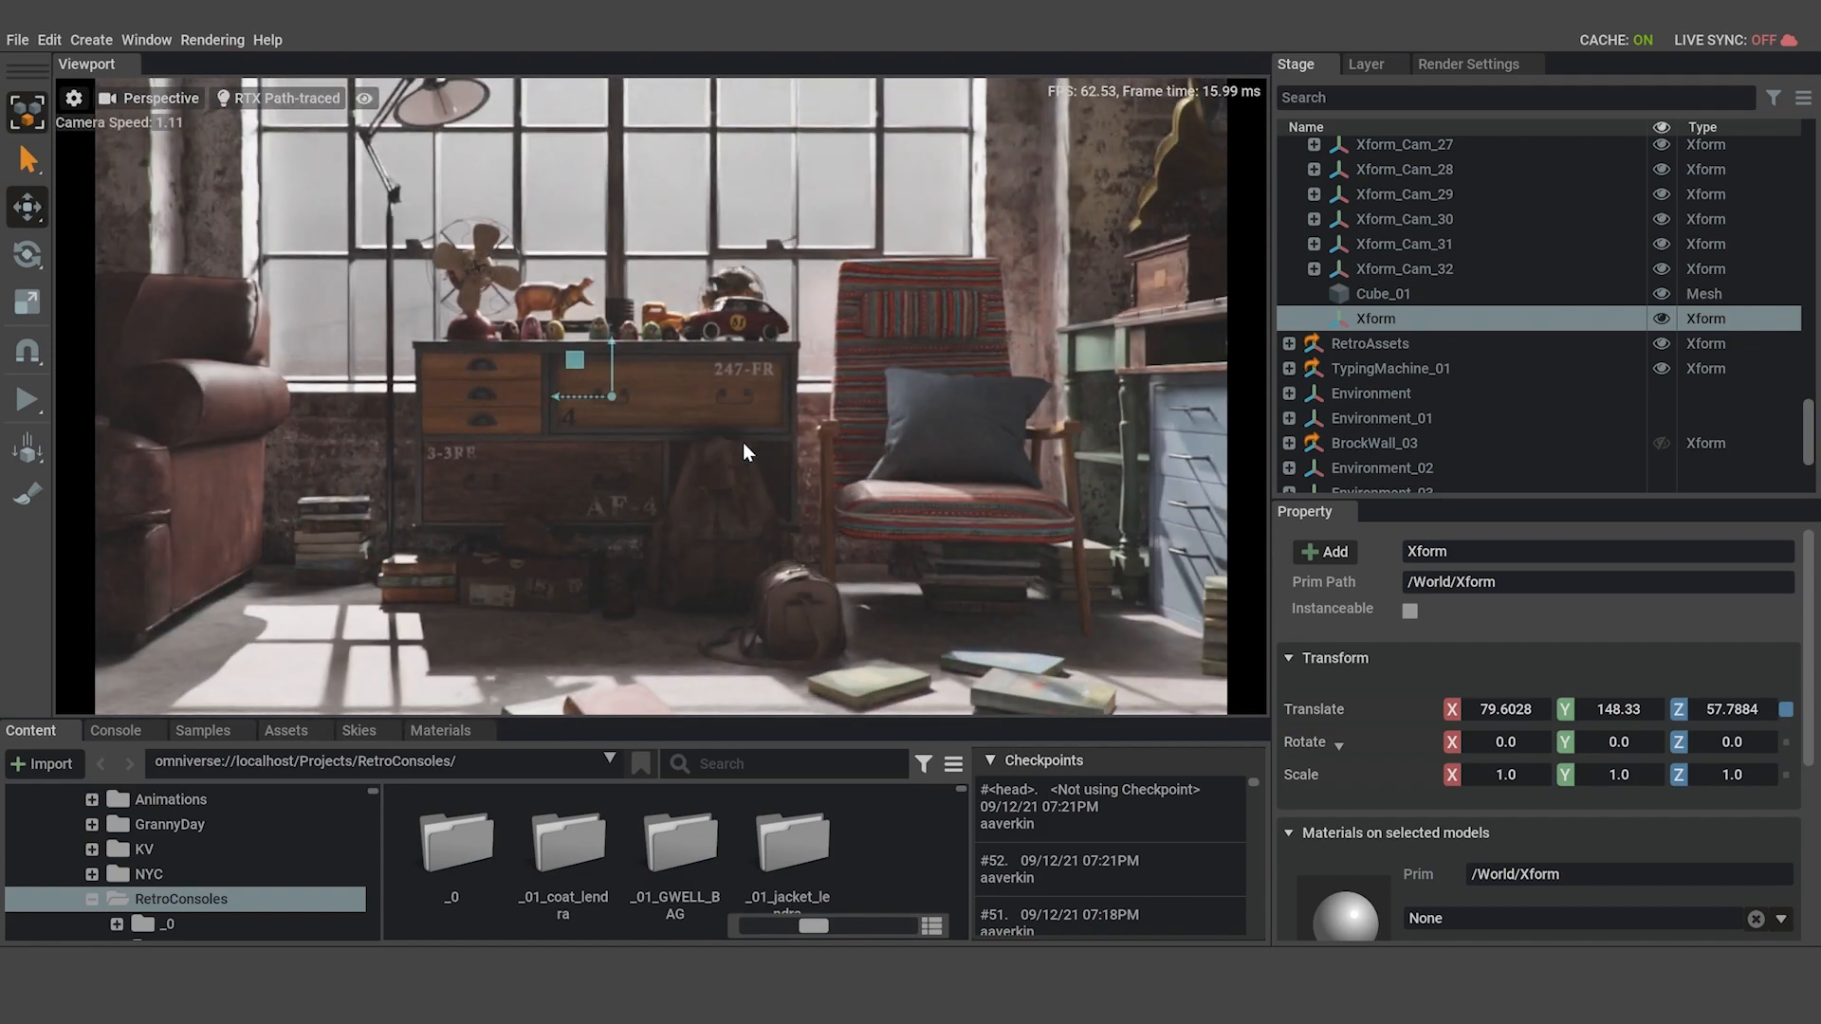
{"action": "key", "text": "a"}
{"action": "key", "text": "d"}
{"action": "key", "text": "a"}
{"action": "scroll", "coordinate": [743, 441], "scroll_direction": "up", "scroll_amount": 10}
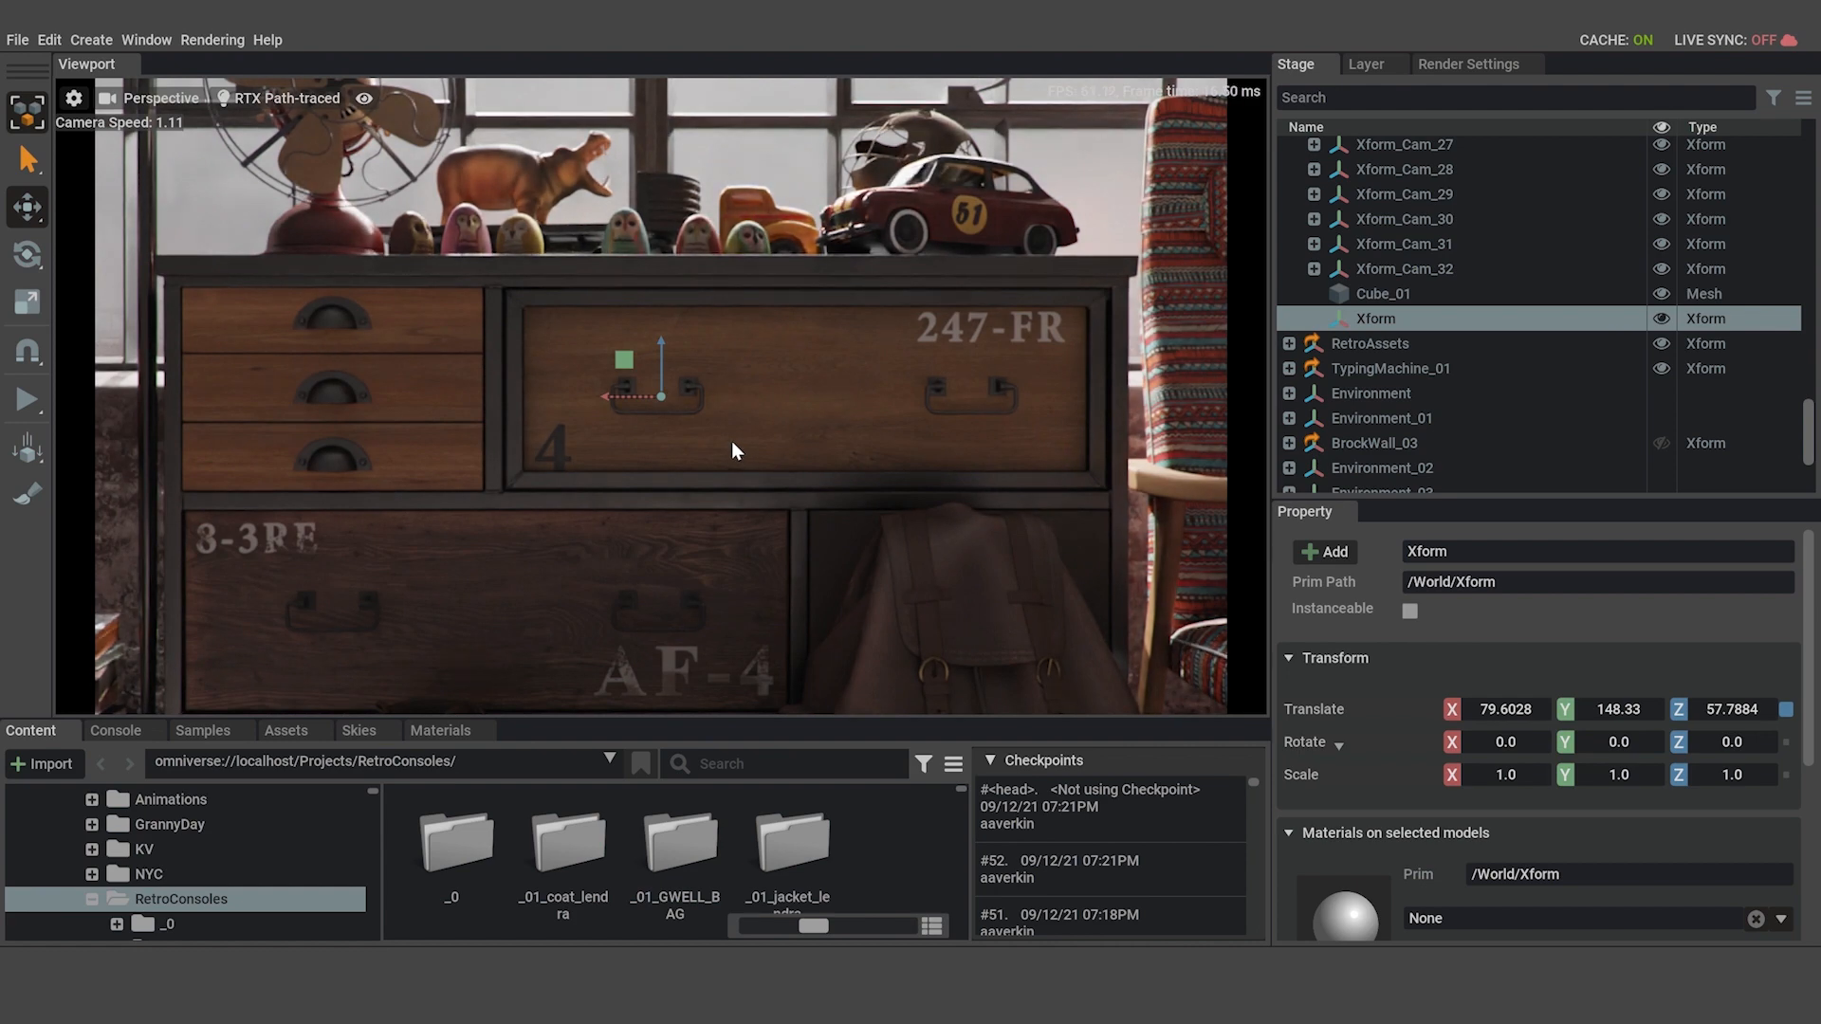
{"action": "scroll", "coordinate": [690, 419], "scroll_direction": "down", "scroll_amount": 10}
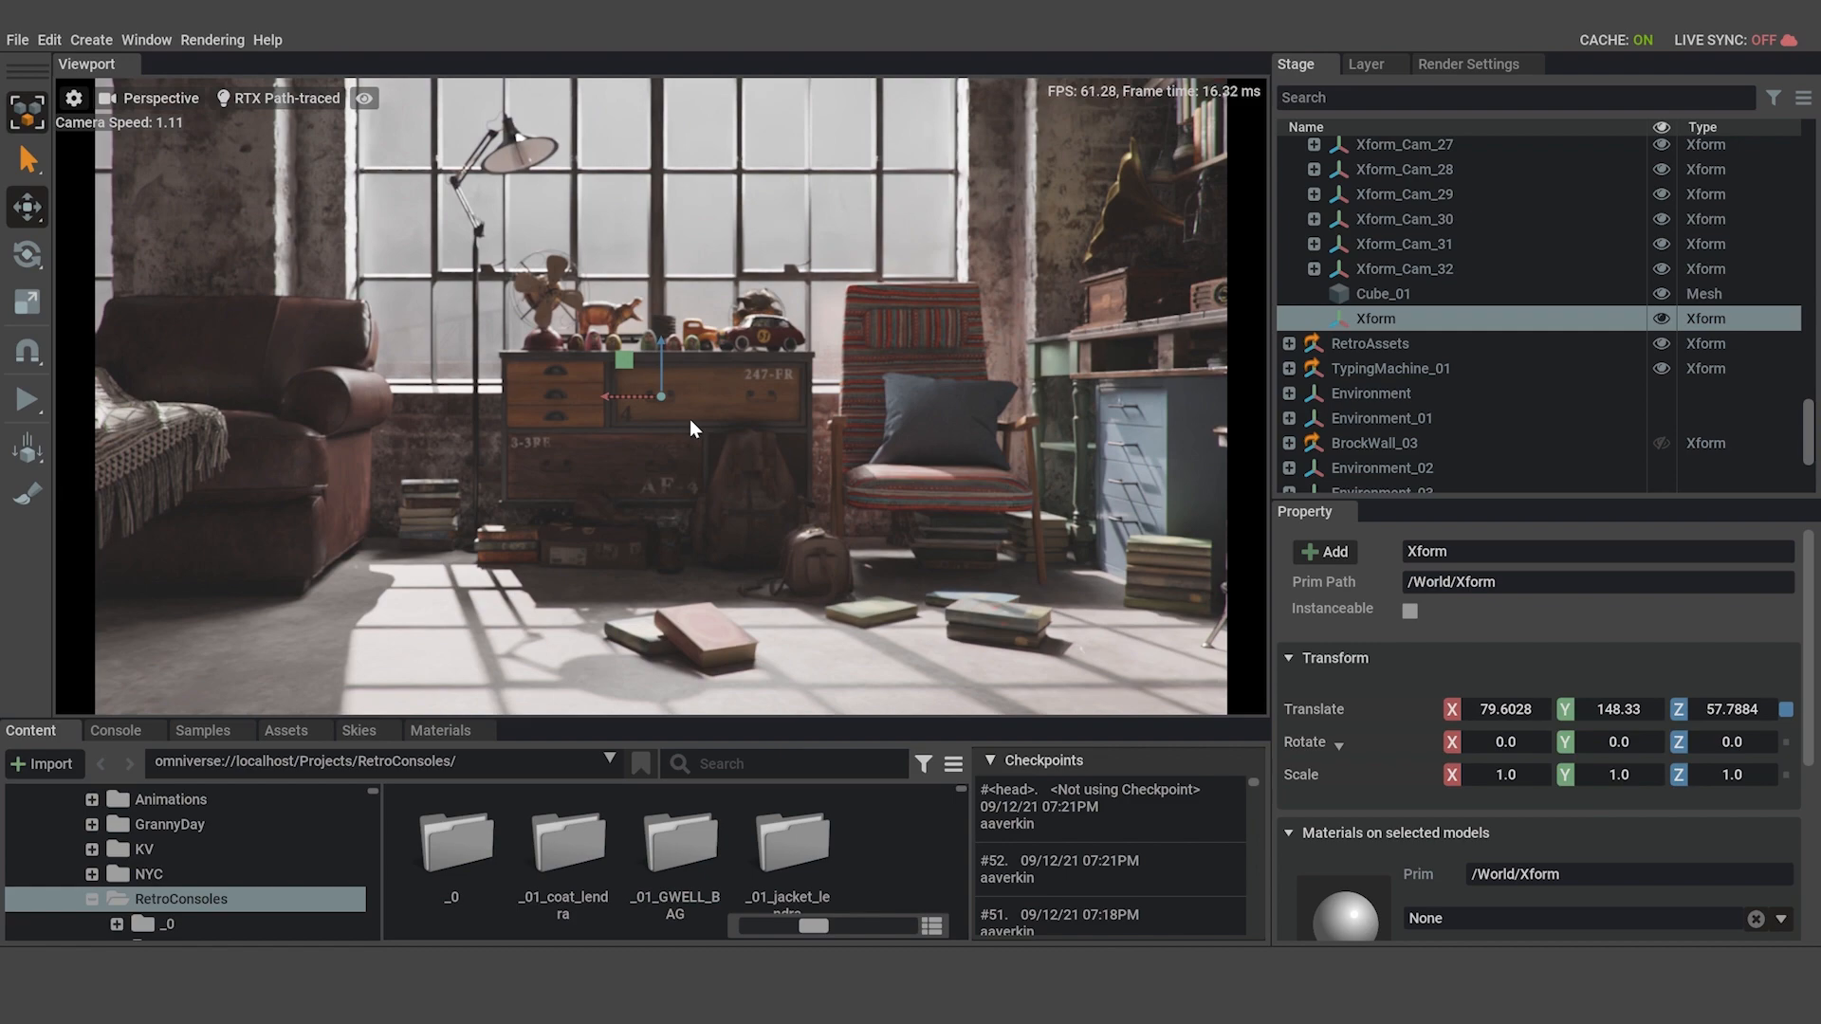
{"action": "scroll", "coordinate": [691, 418], "scroll_direction": "up", "scroll_amount": 8}
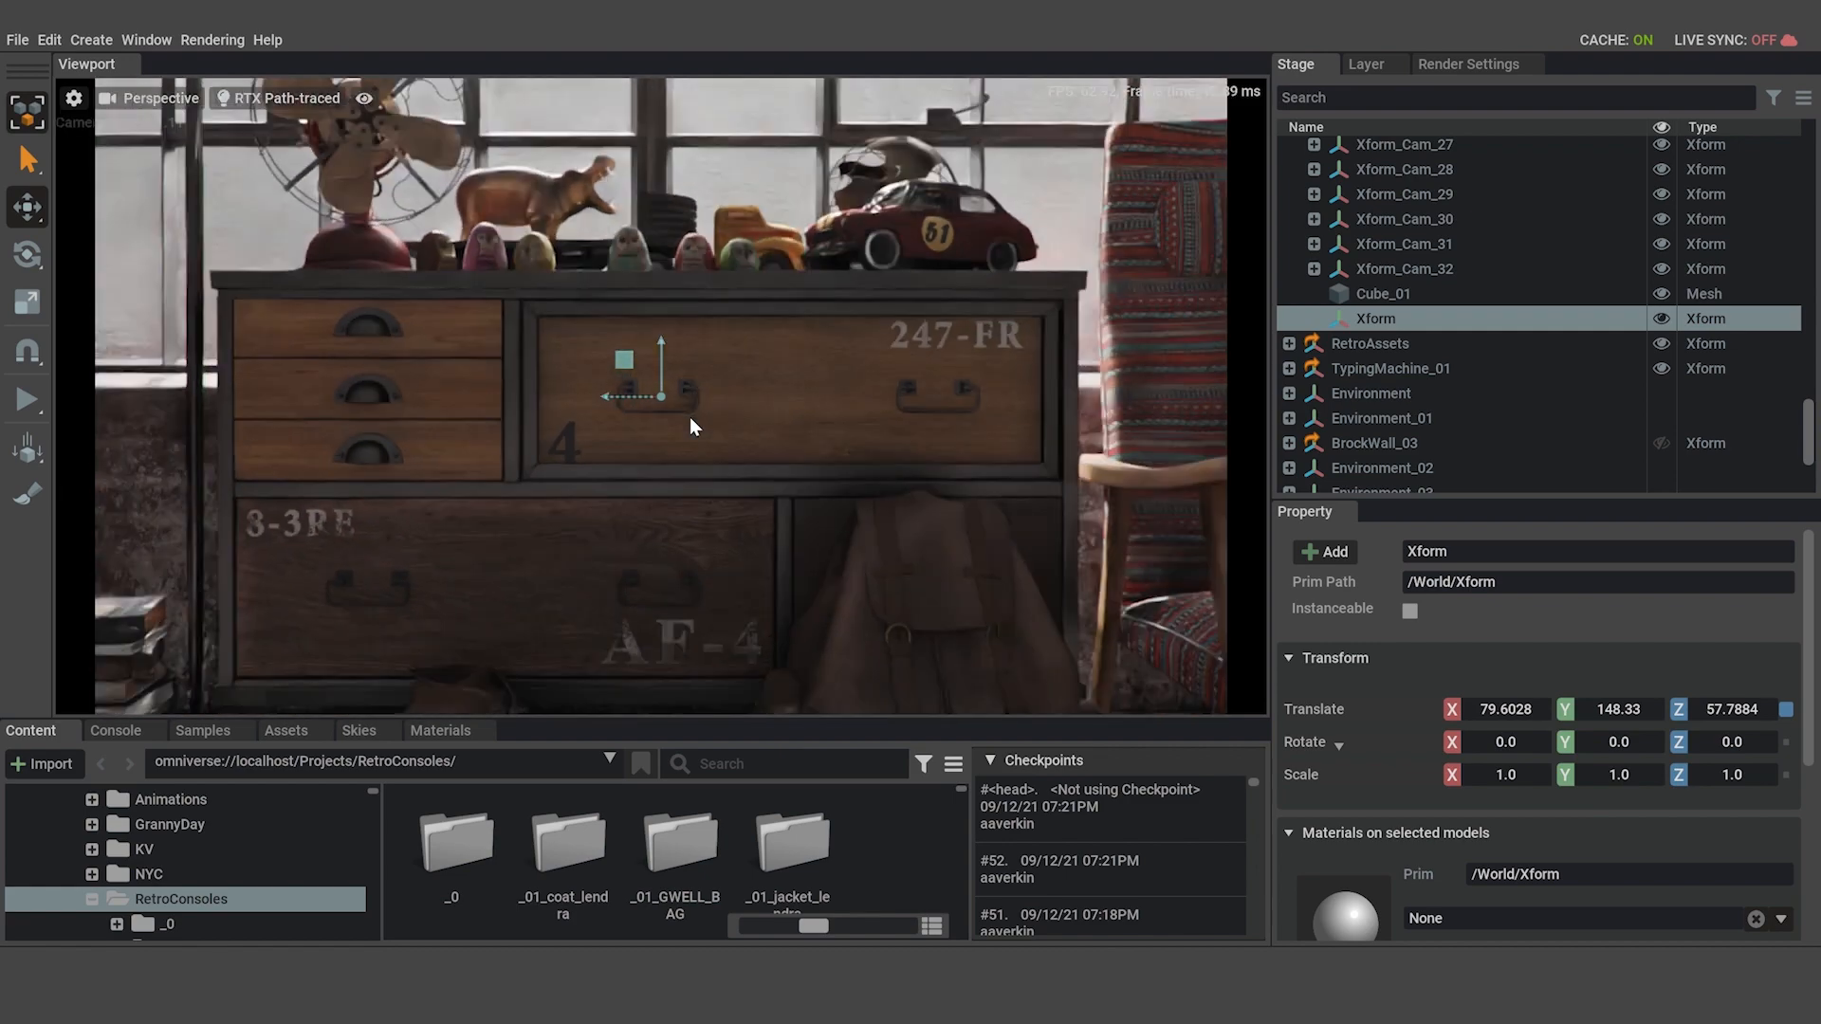
Raise the Xform toward the upper edge of the dresser's front to about Z 64.7, viewing the dresser close up.
{"action": "scroll", "coordinate": [690, 417], "scroll_direction": "down", "scroll_amount": 5}
{"action": "scroll", "coordinate": [691, 417], "scroll_direction": "down", "scroll_amount": 2}
{"action": "left_click_drag", "start_coordinate": [664, 362], "coordinate": [664, 350]}
{"action": "scroll", "coordinate": [664, 352], "scroll_direction": "up", "scroll_amount": 6}
{"action": "scroll", "coordinate": [675, 398], "scroll_direction": "down", "scroll_amount": 6}
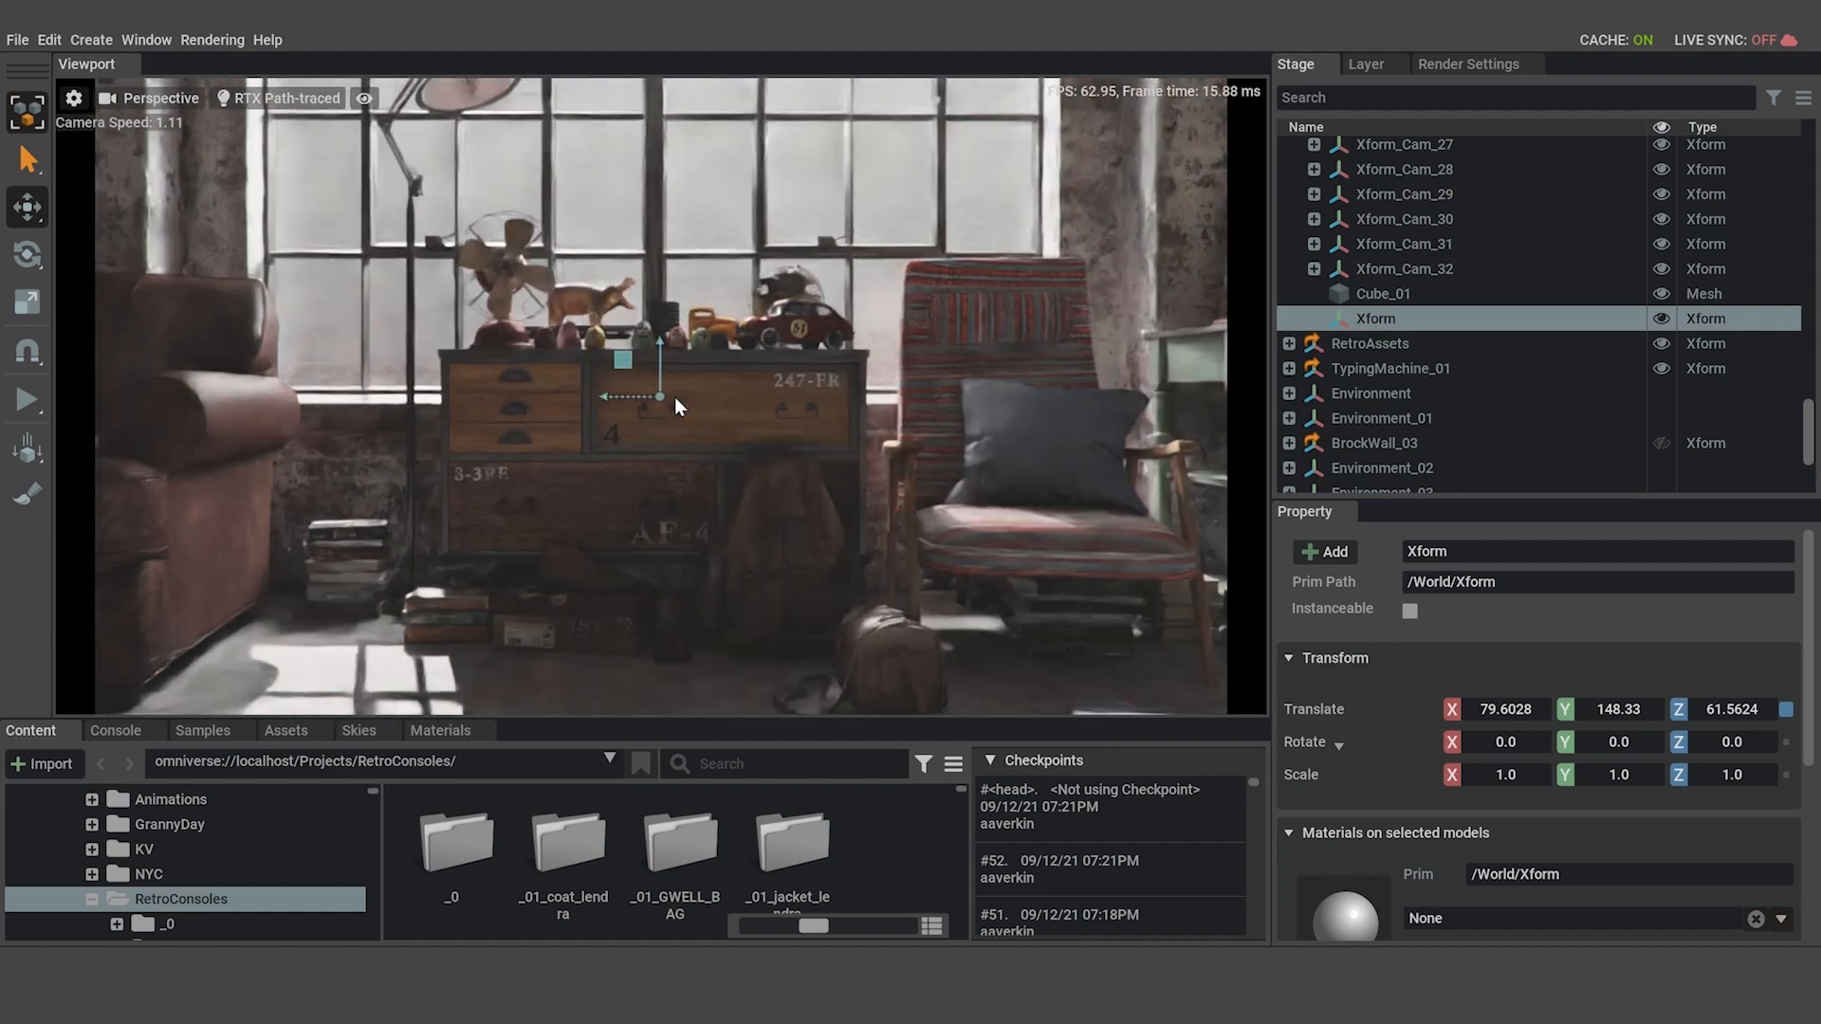
{"action": "scroll", "coordinate": [675, 398], "scroll_direction": "up", "scroll_amount": 6}
{"action": "scroll", "coordinate": [674, 397], "scroll_direction": "down", "scroll_amount": 6}
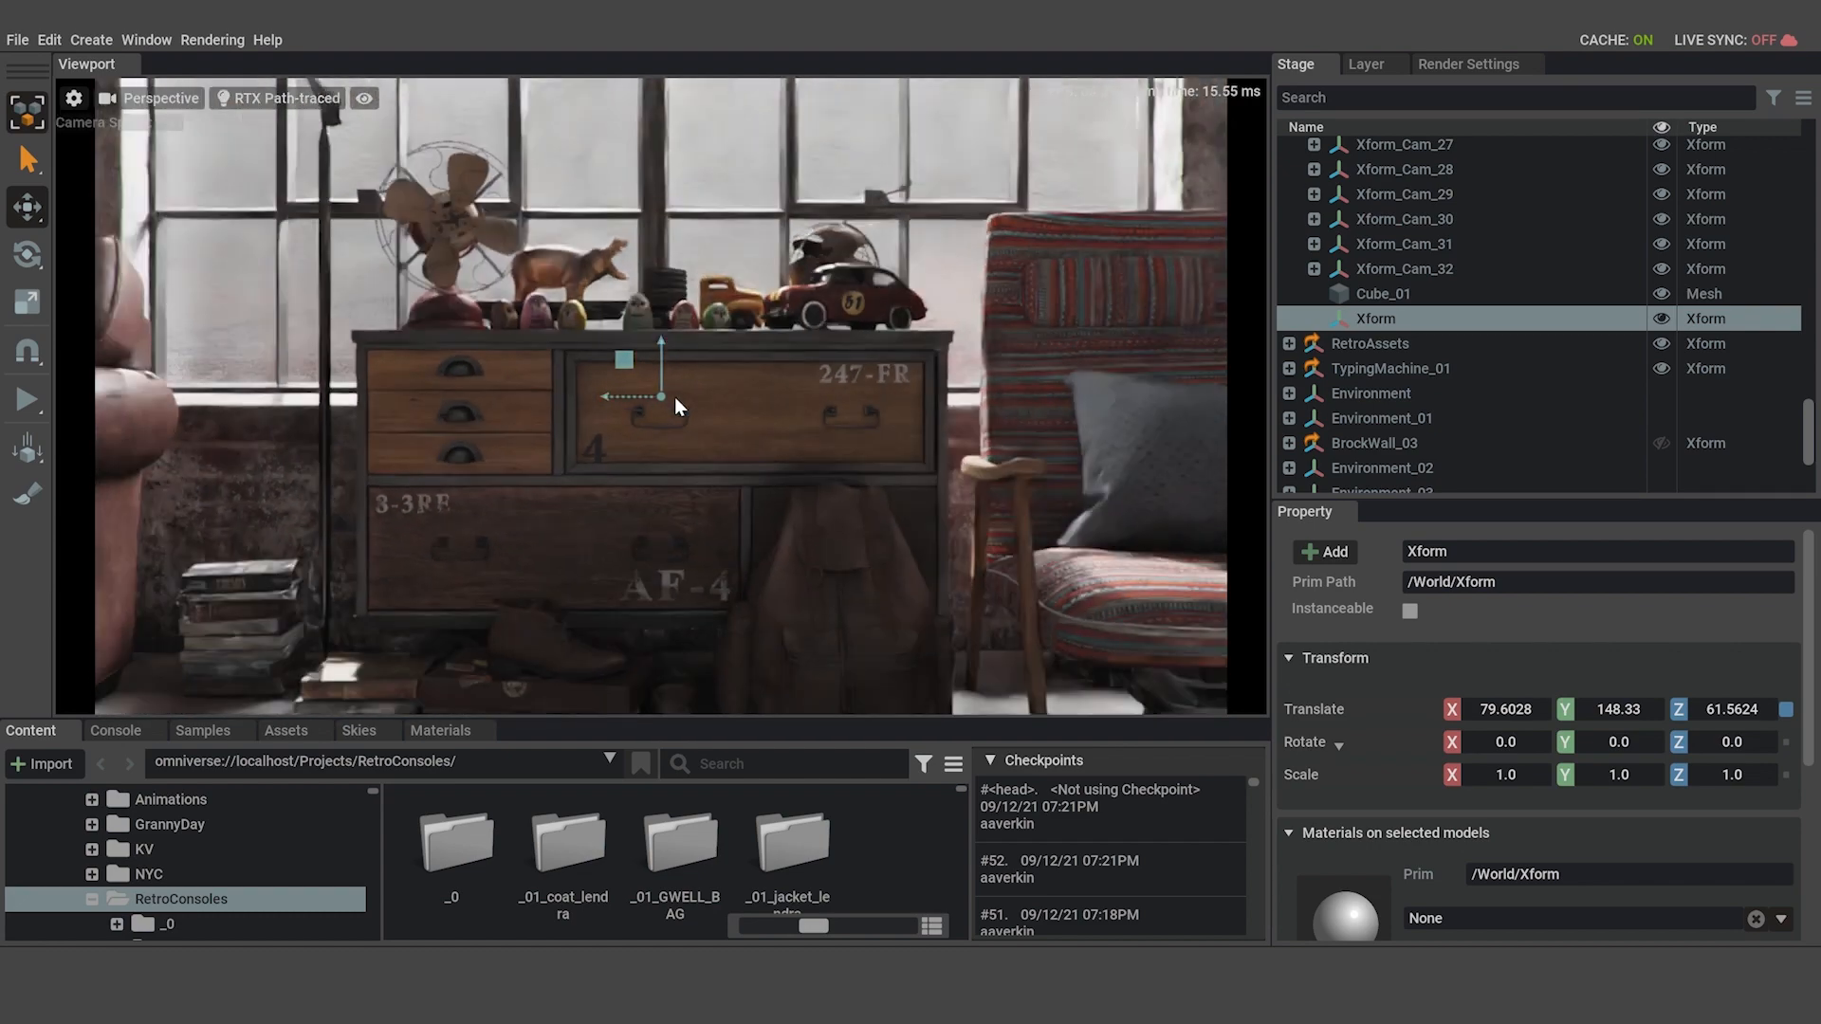
{"action": "scroll", "coordinate": [674, 396], "scroll_direction": "down", "scroll_amount": 2}
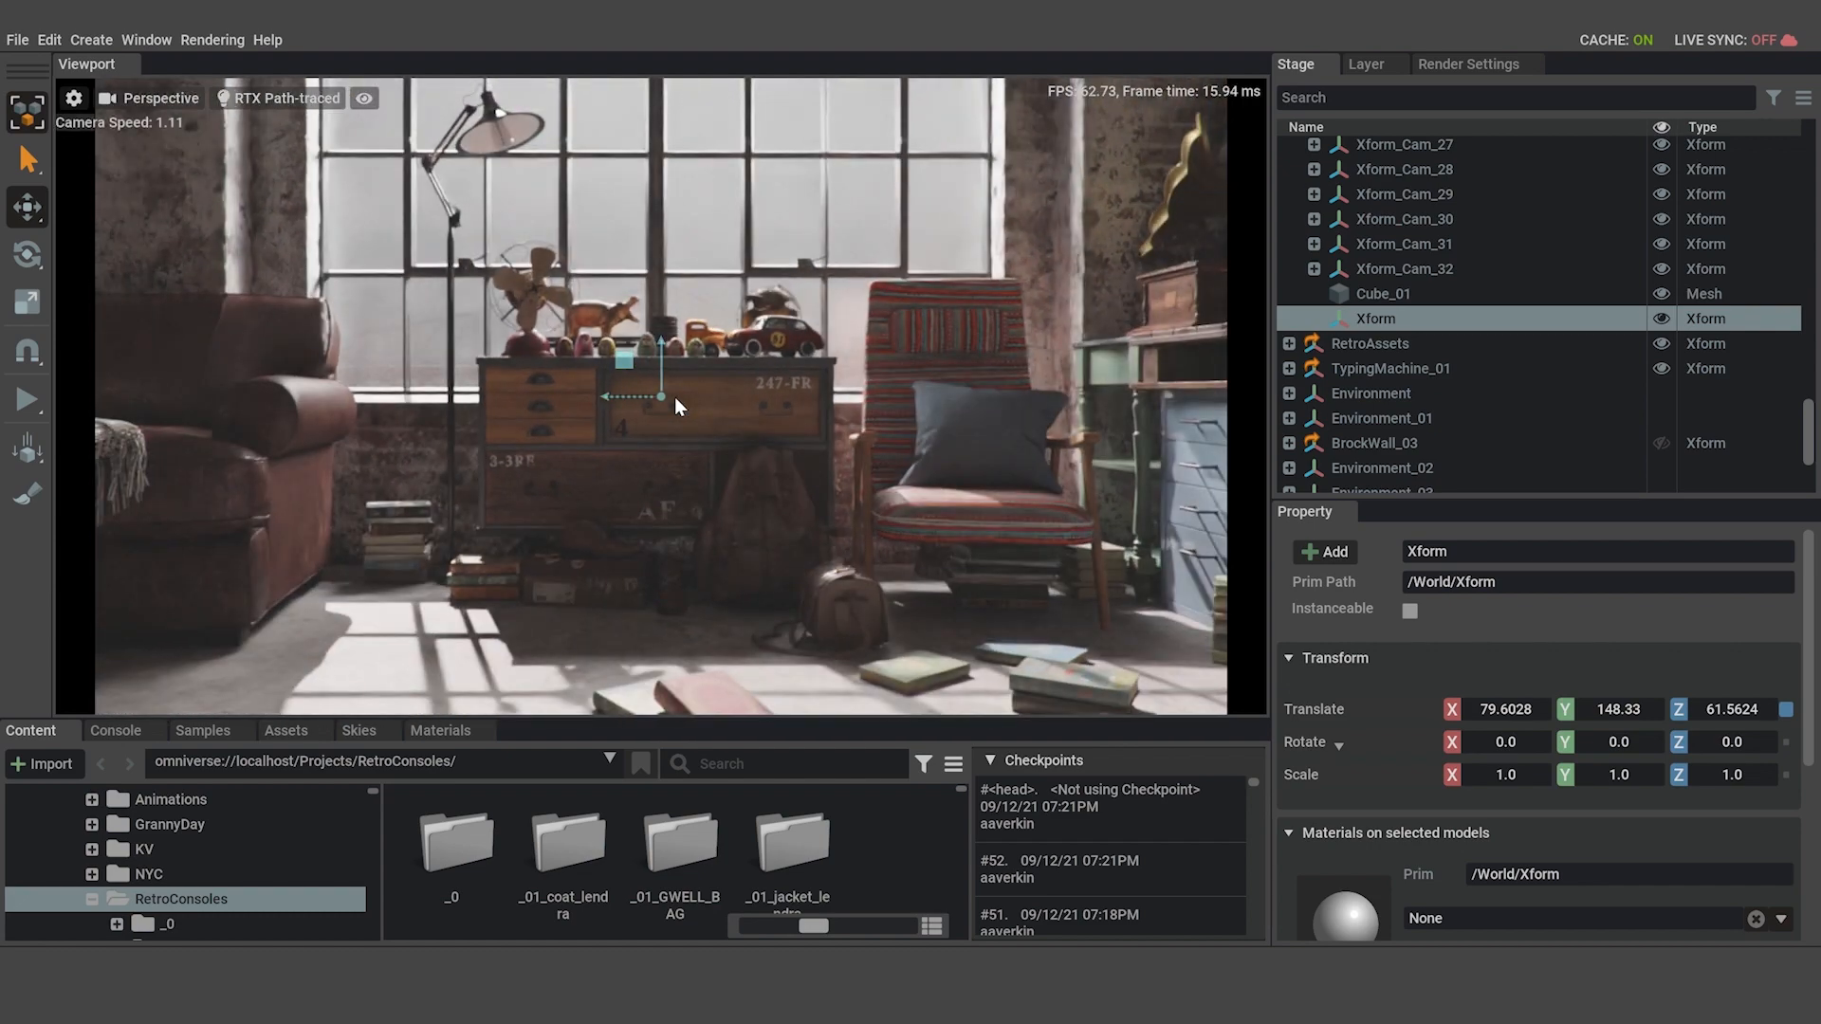
{"action": "scroll", "coordinate": [675, 396], "scroll_direction": "up", "scroll_amount": 1}
{"action": "scroll", "coordinate": [690, 412], "scroll_direction": "up", "scroll_amount": 6}
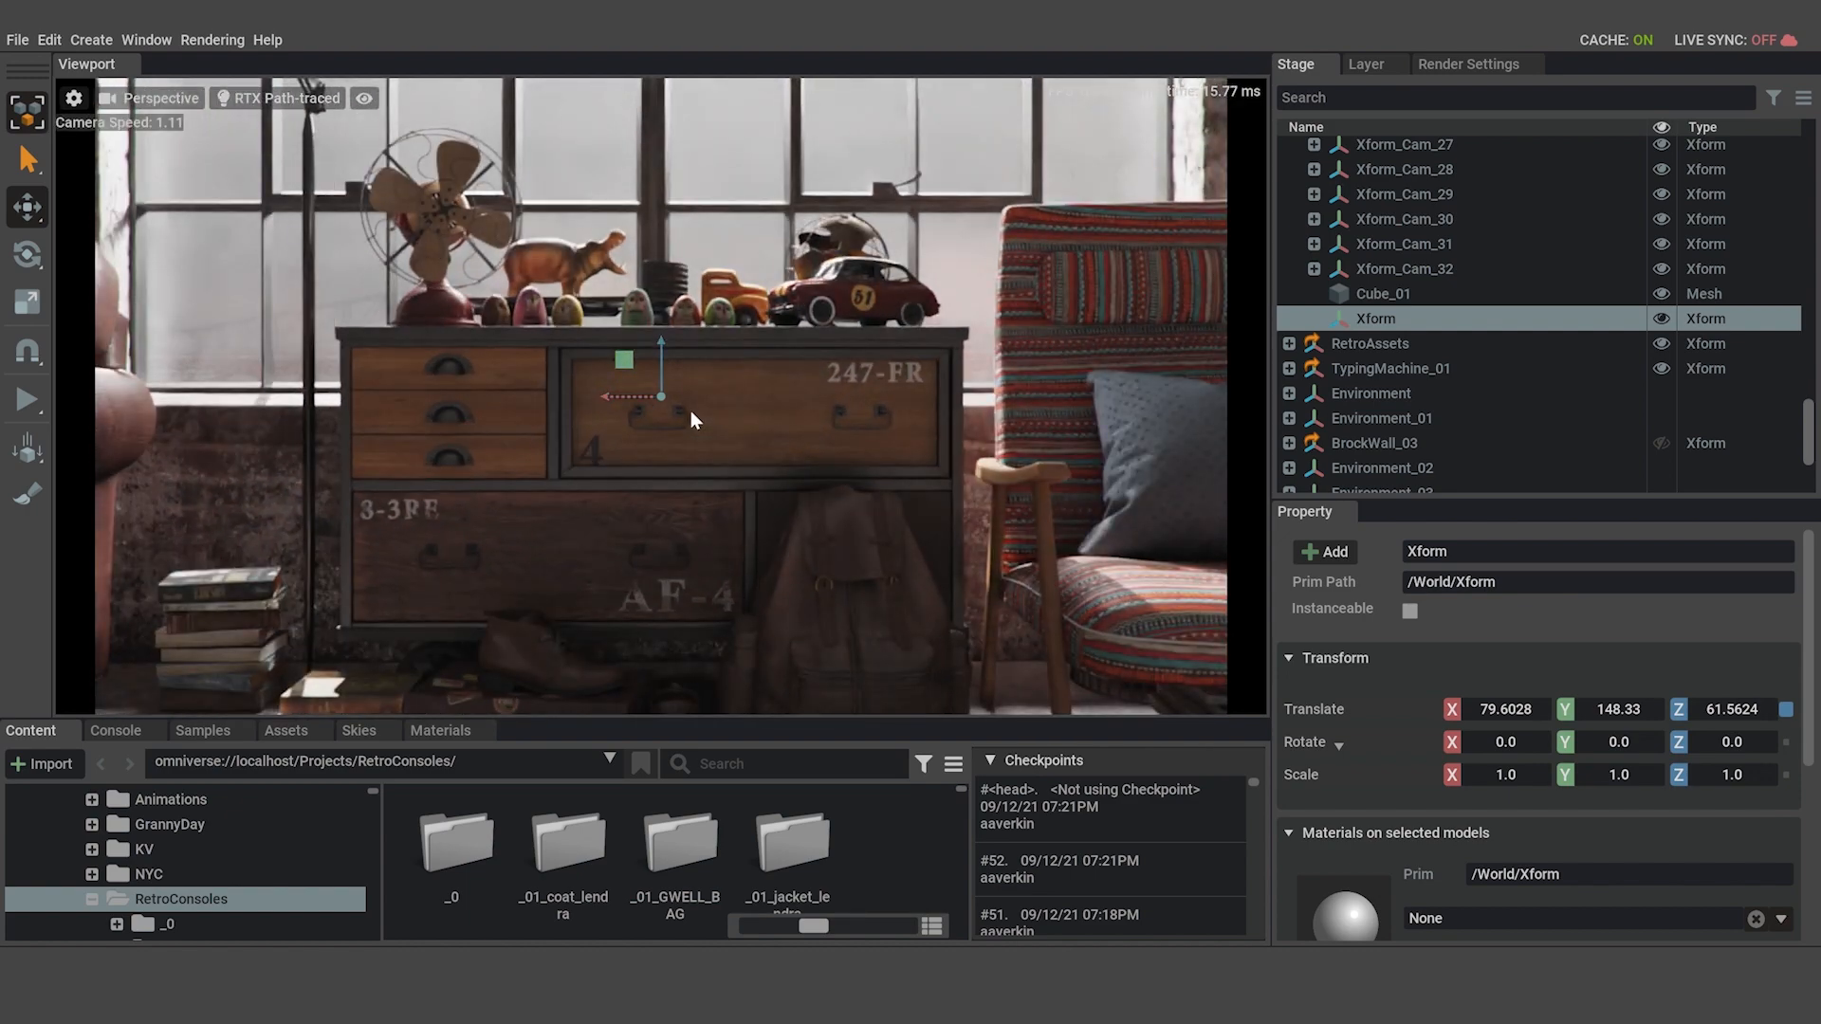
{"action": "scroll", "coordinate": [681, 434], "scroll_direction": "up", "scroll_amount": 3}
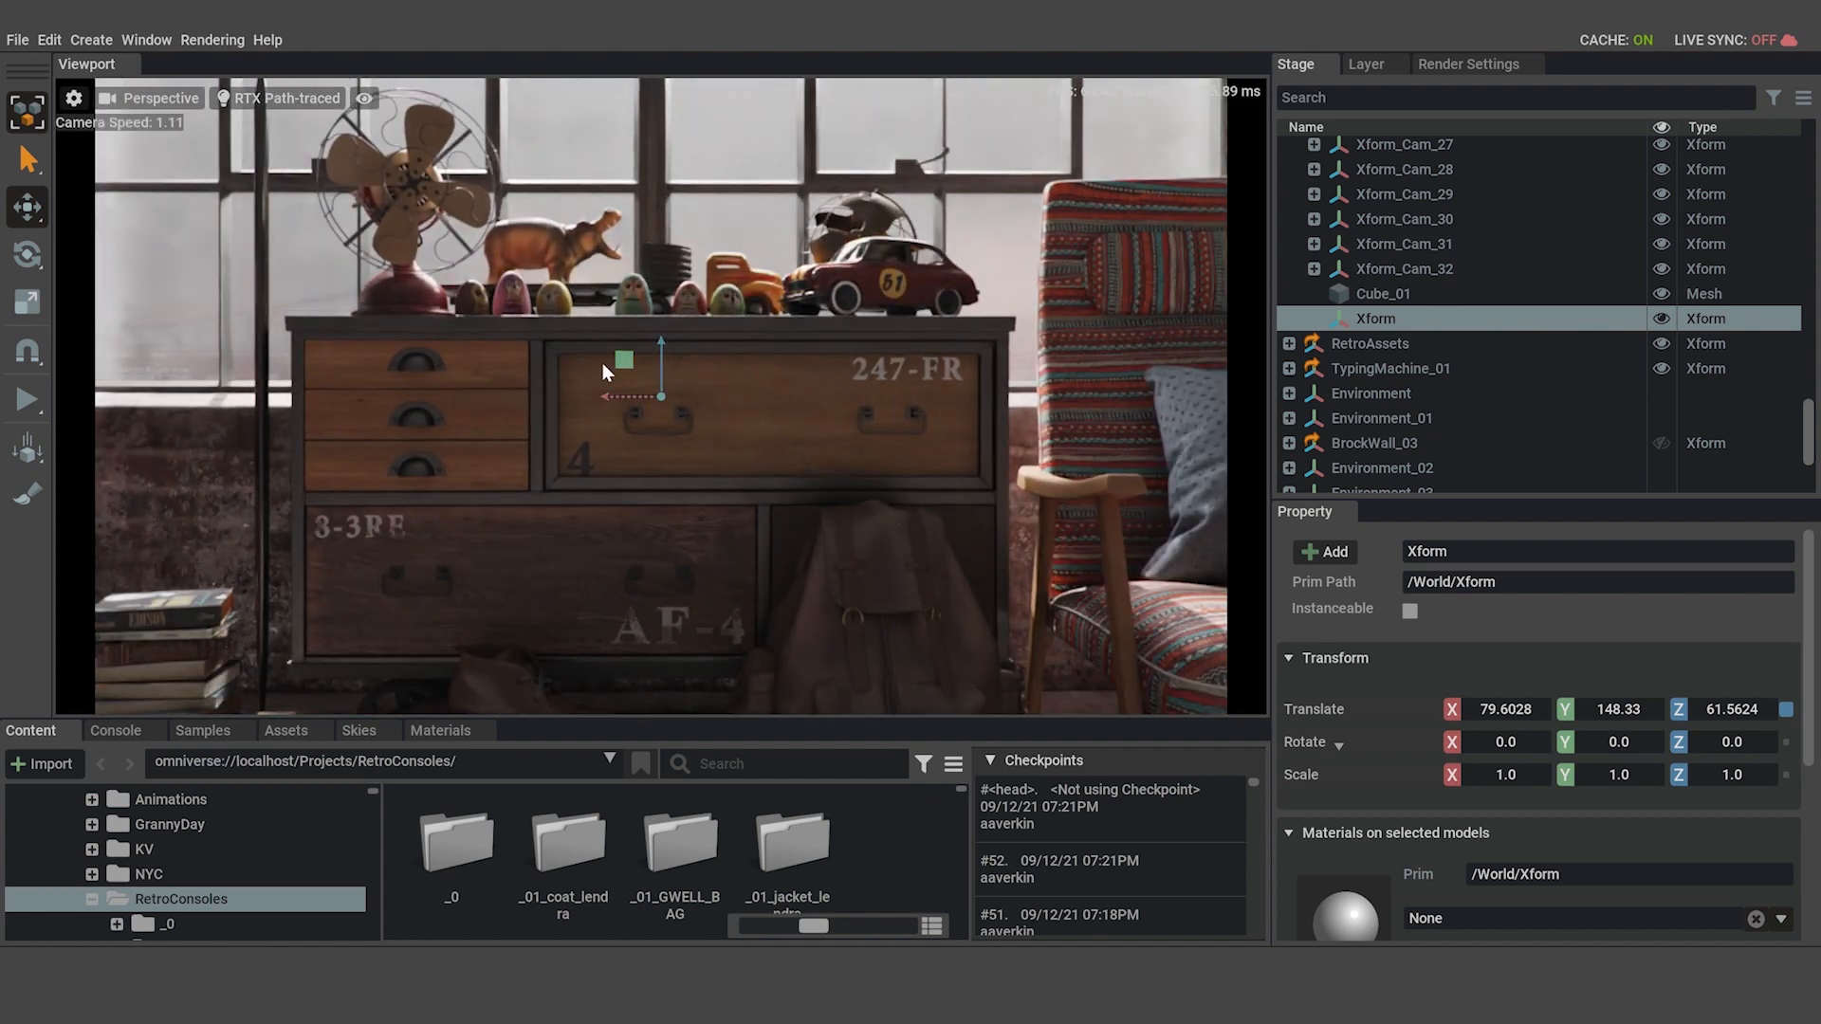
{"action": "left_click_drag", "start_coordinate": [659, 345], "coordinate": [660, 327]}
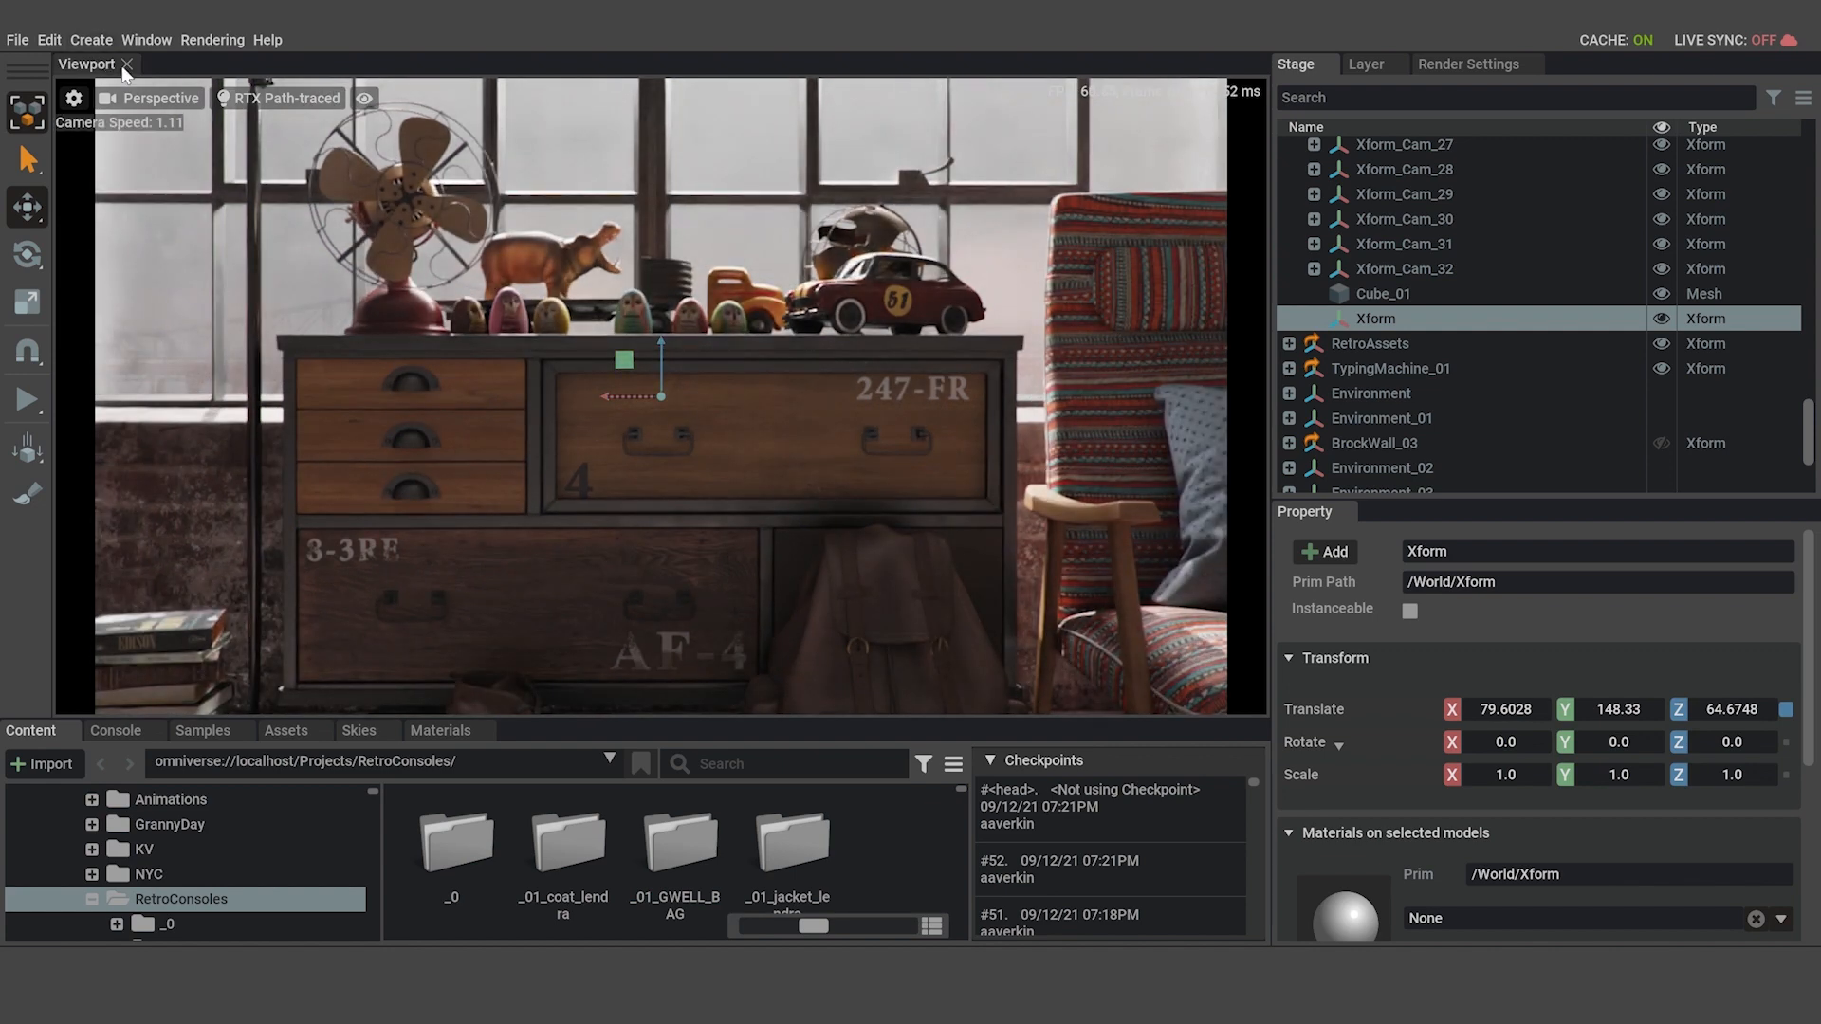
Create a new camera from the current Perspective view of the dresser.
{"action": "left_click", "coordinate": [172, 101]}
{"action": "mouse_move", "coordinate": [241, 112]}
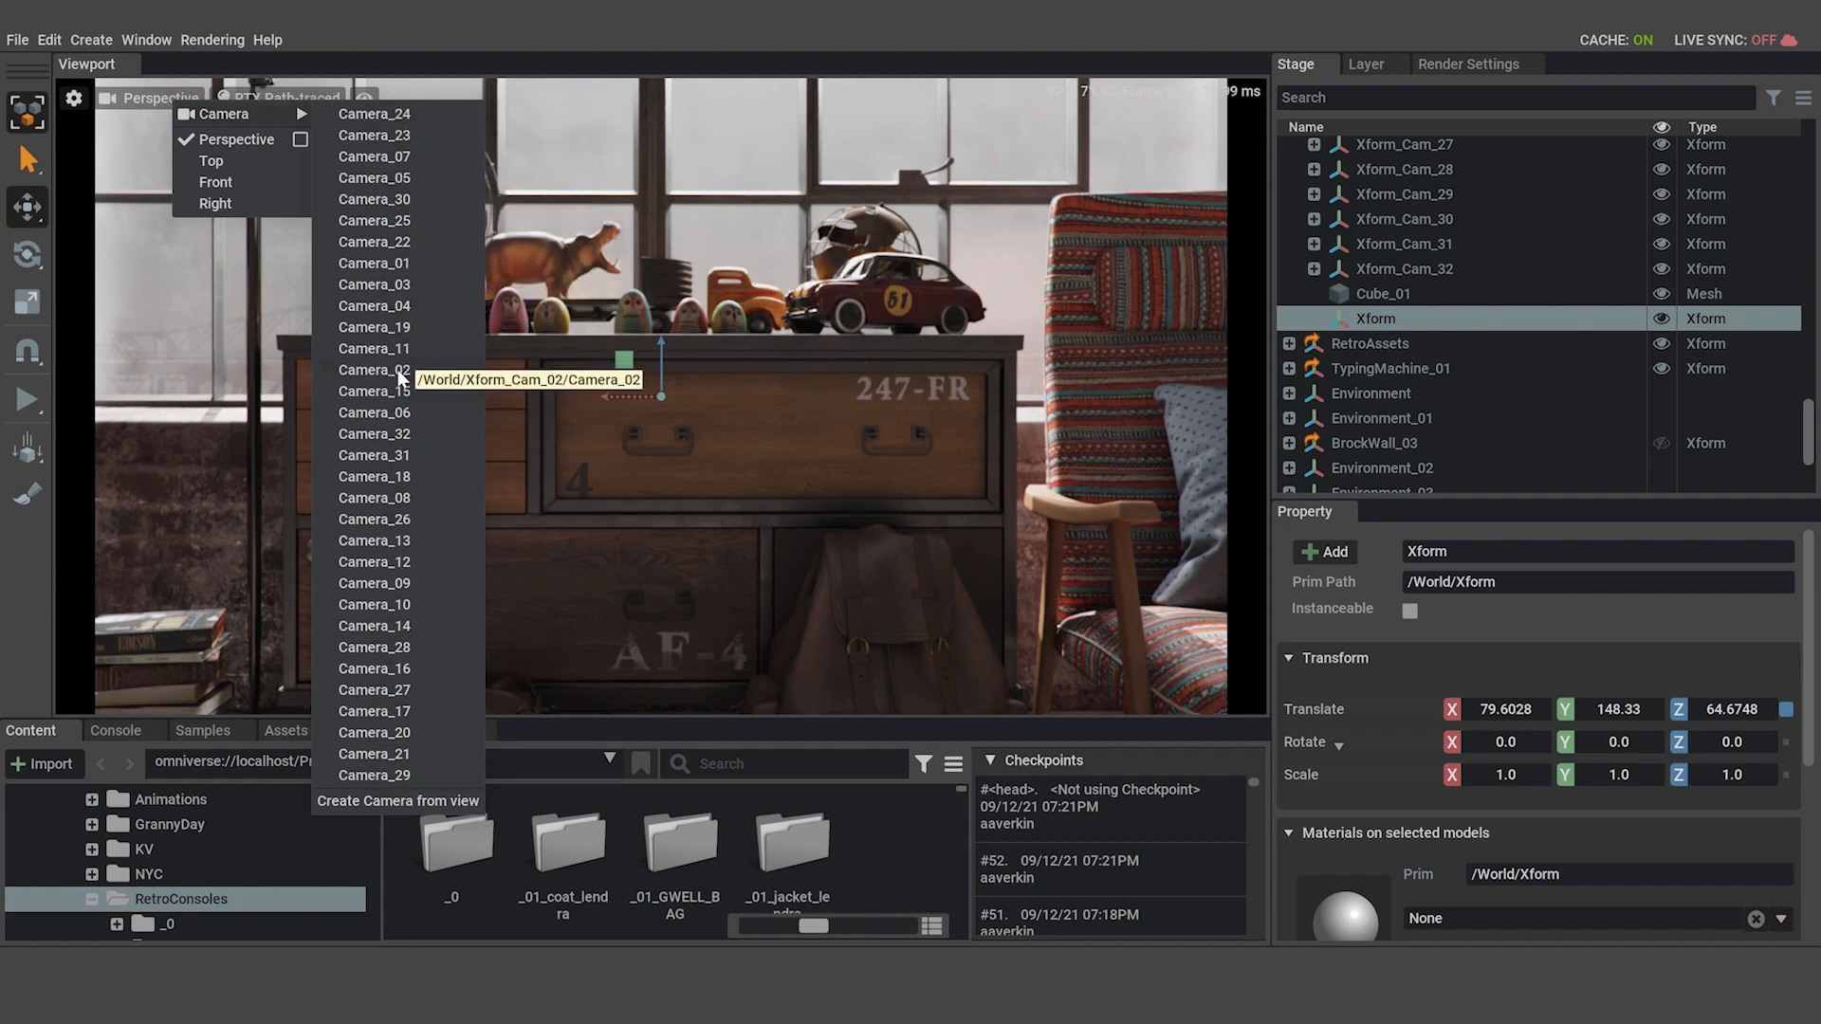
{"action": "left_click", "coordinate": [436, 802]}
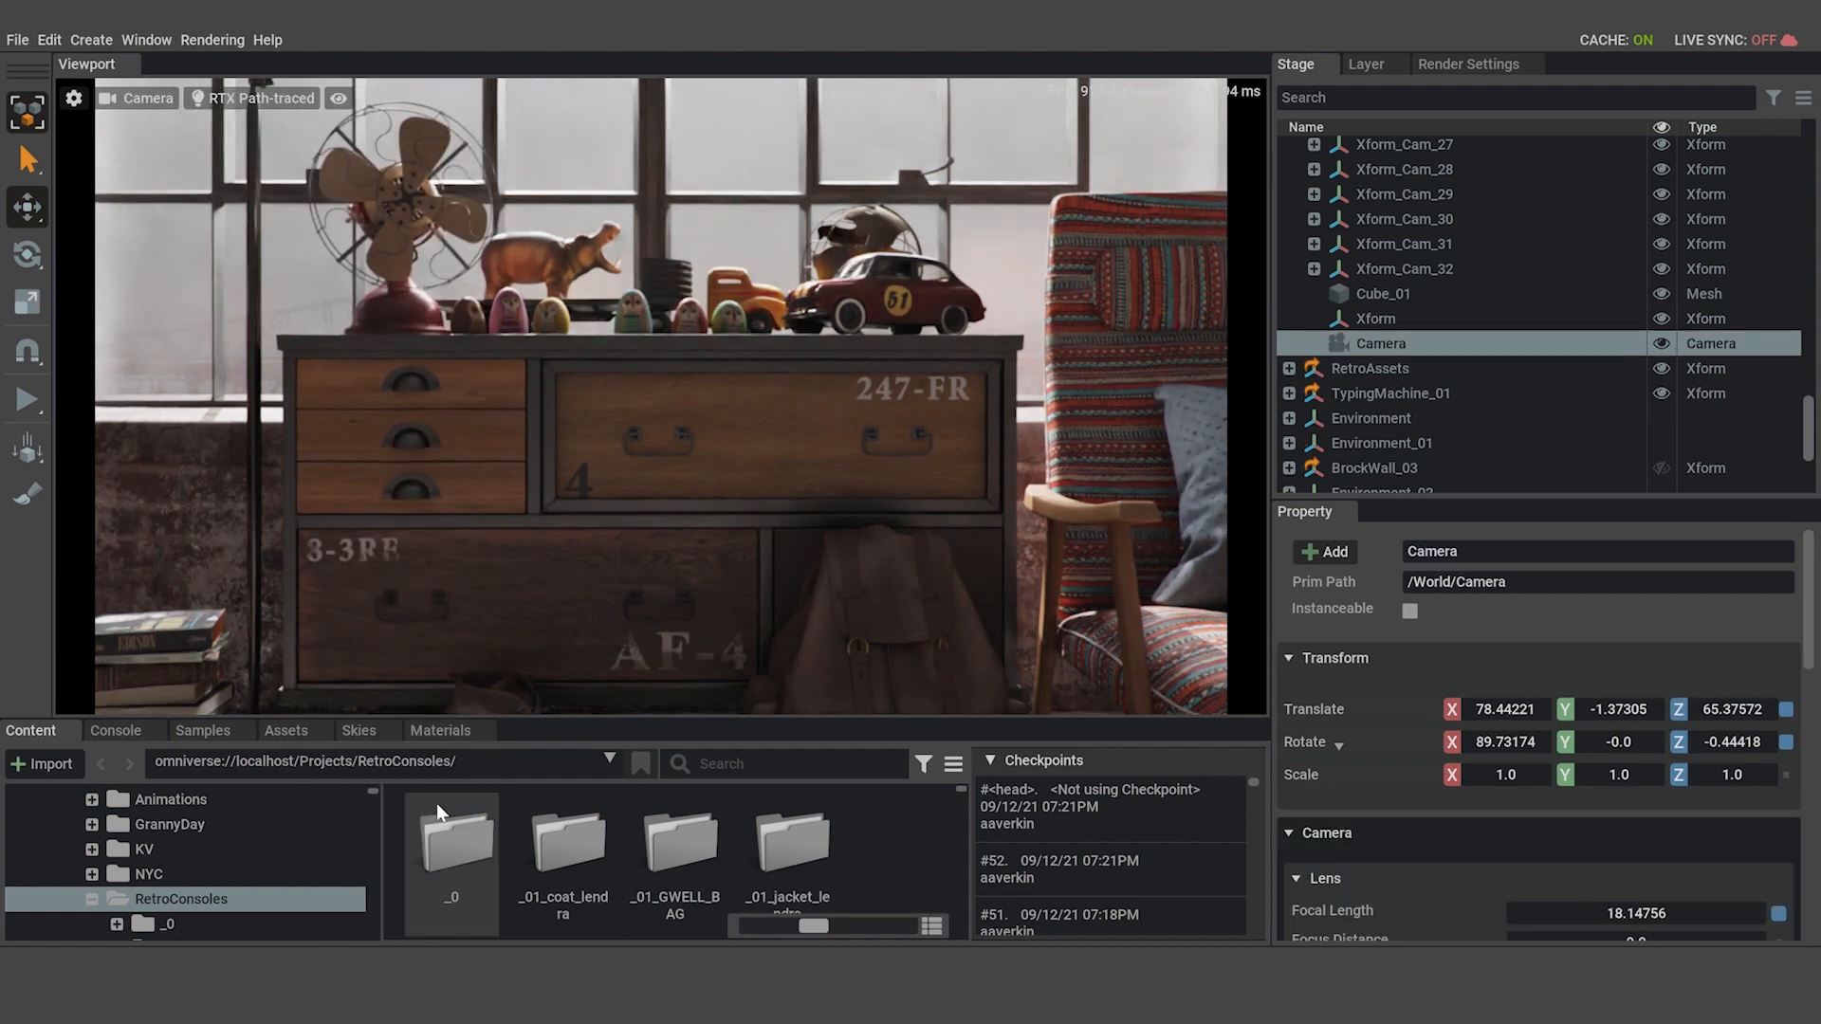
Rename the newly created camera to Camera_Table_01.
{"action": "double_click", "coordinate": [1403, 345]}
{"action": "key", "text": "Right"}
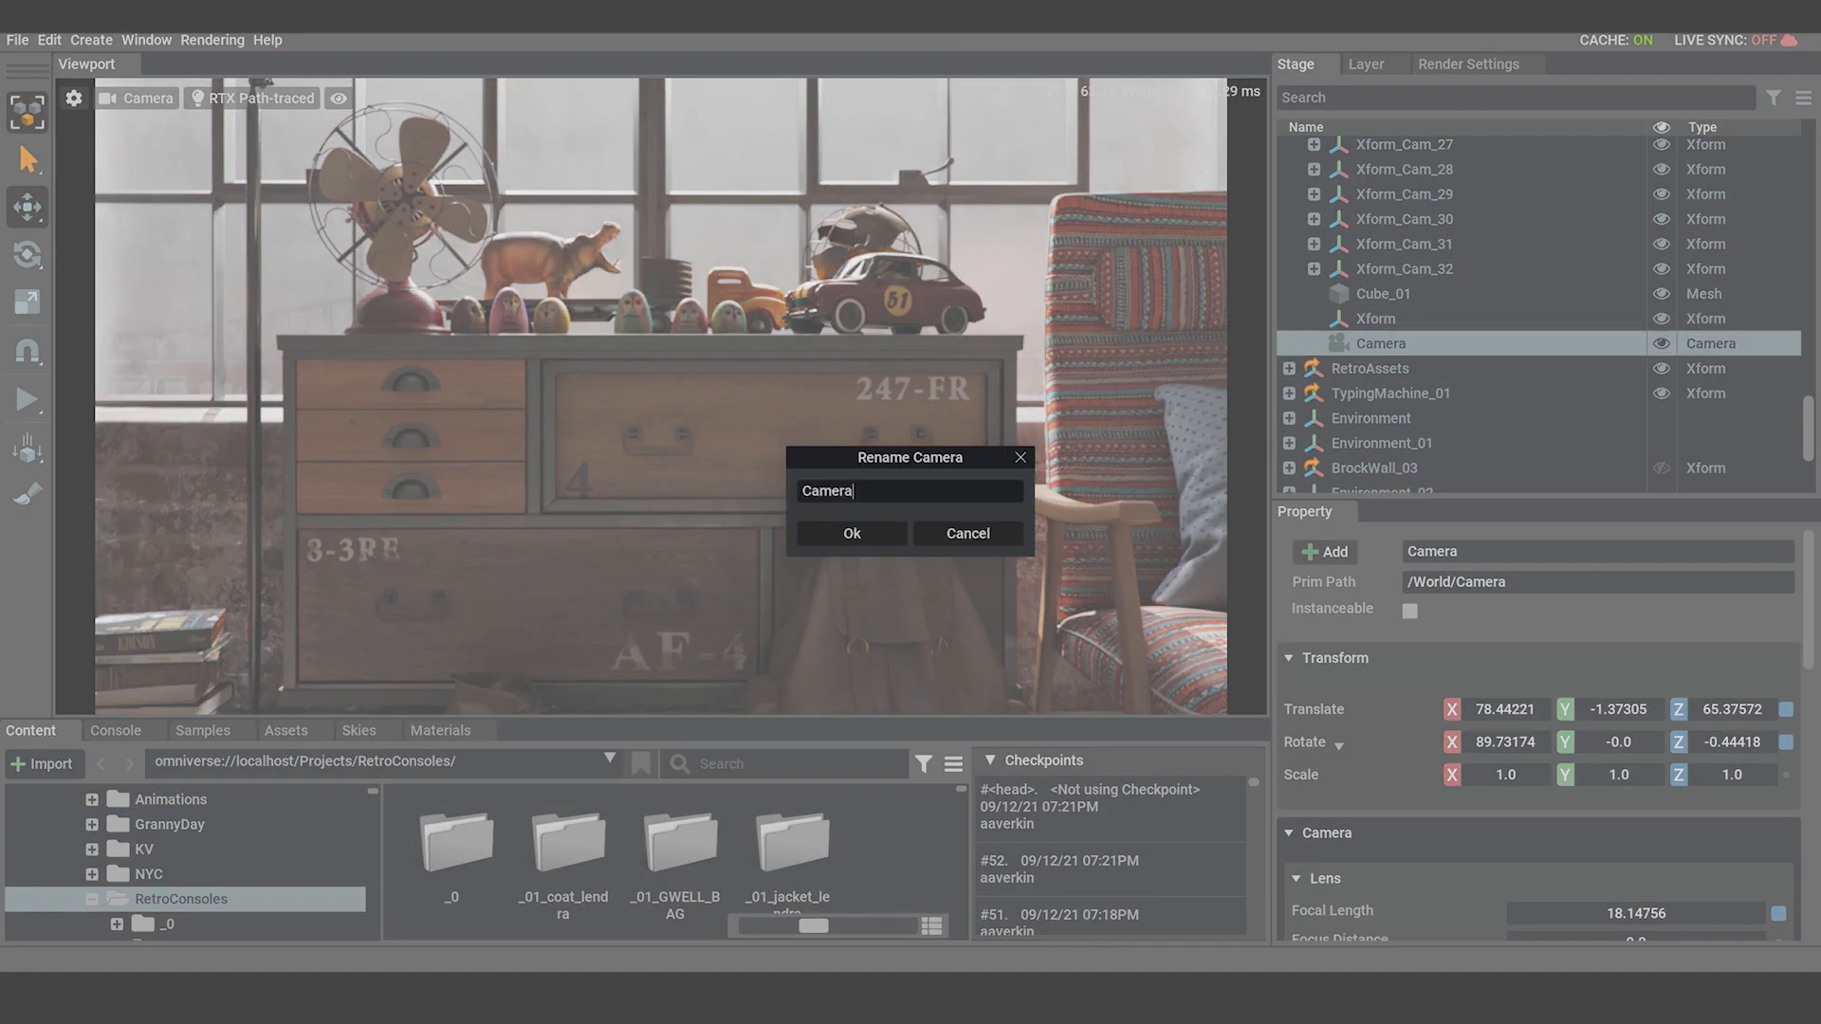
{"action": "type", "text": "_Table_01"}
{"action": "left_click", "coordinate": [873, 539]}
Copy the new camera's name and rename the dresser's Xform with it, entering Camera_Table_01.
{"action": "left_click", "coordinate": [1431, 347]}
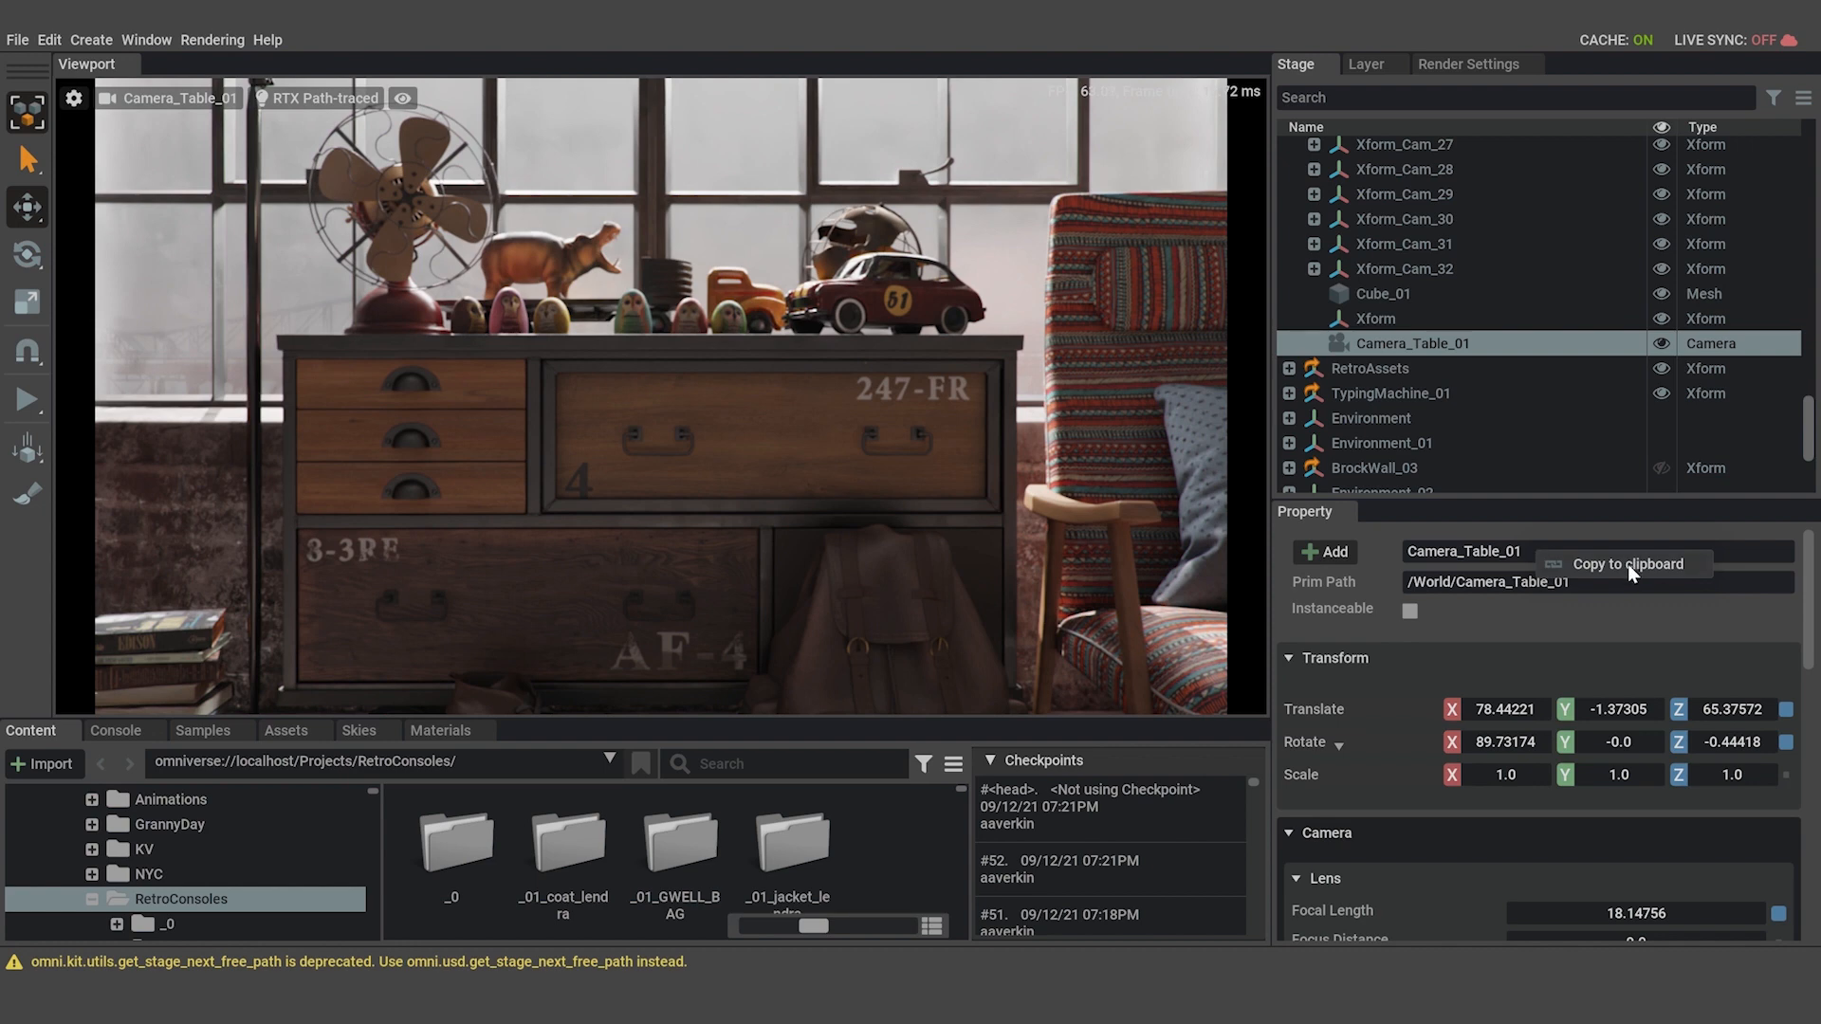
{"action": "left_click", "coordinate": [1403, 322]}
{"action": "double_click", "coordinate": [1404, 322]}
{"action": "type", "text": "Camera_Table_01"}
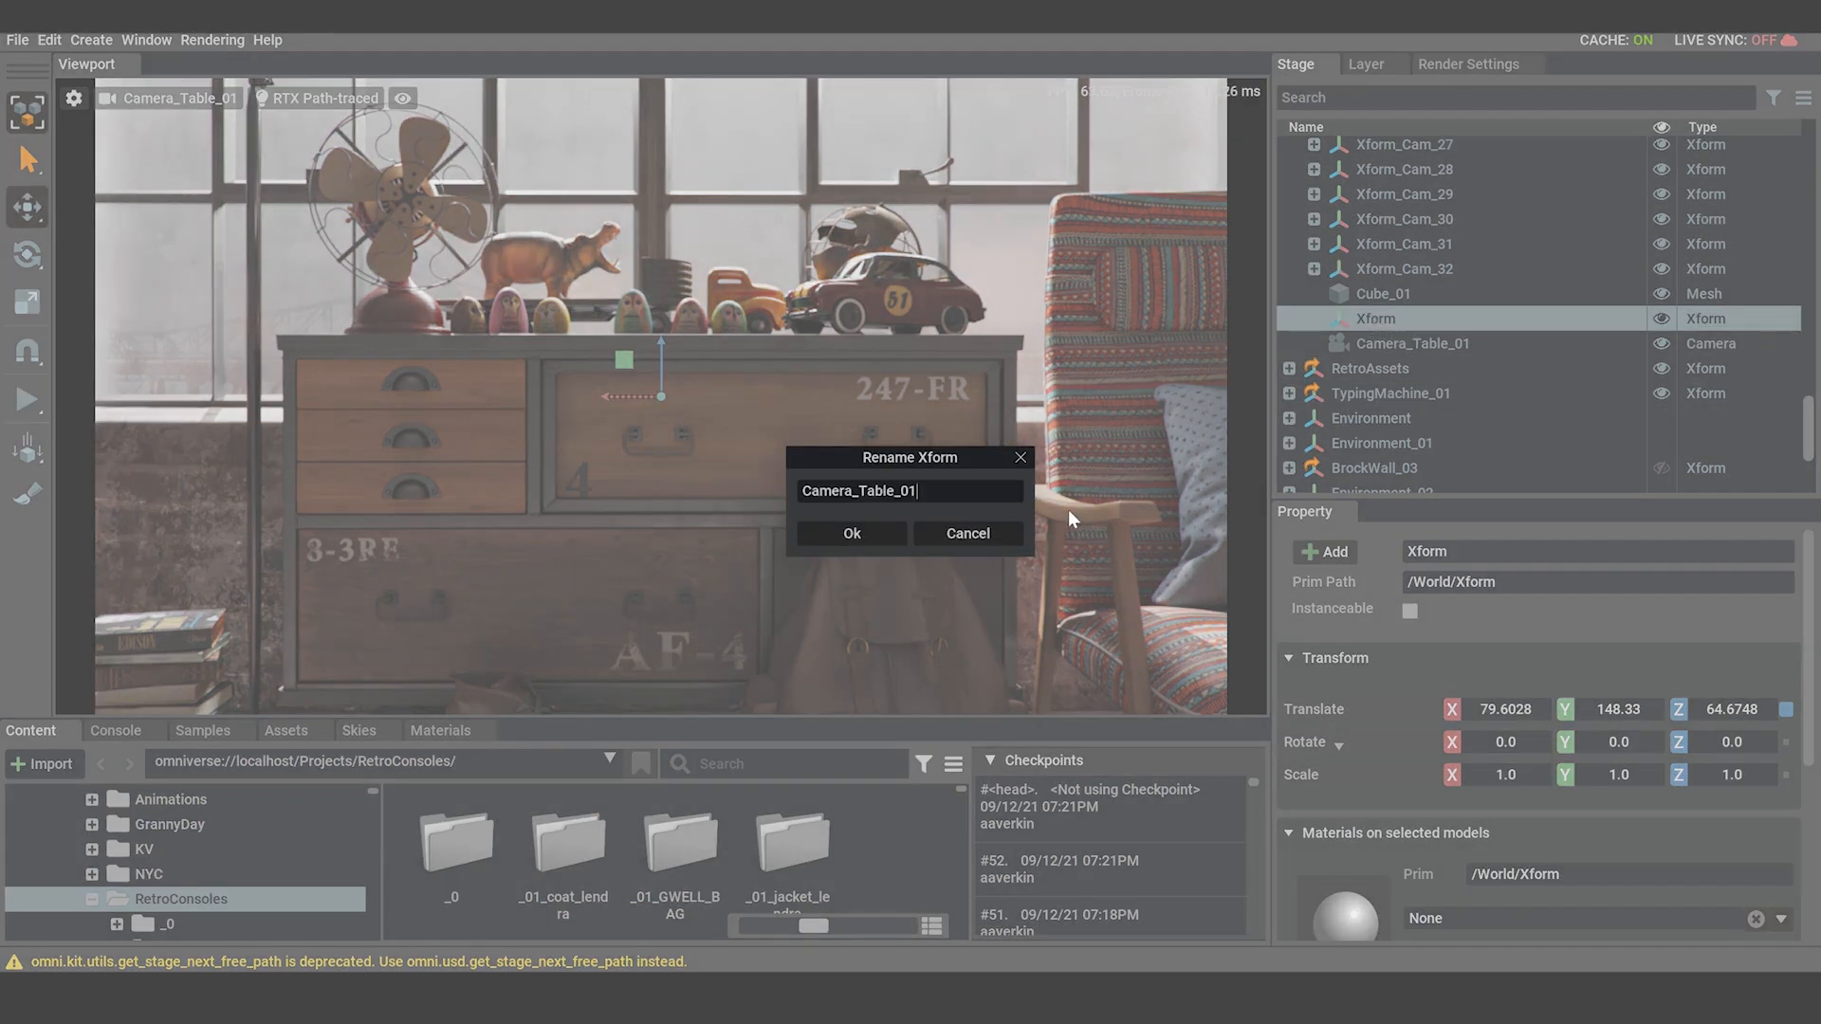
{"action": "left_click", "coordinate": [851, 533]}
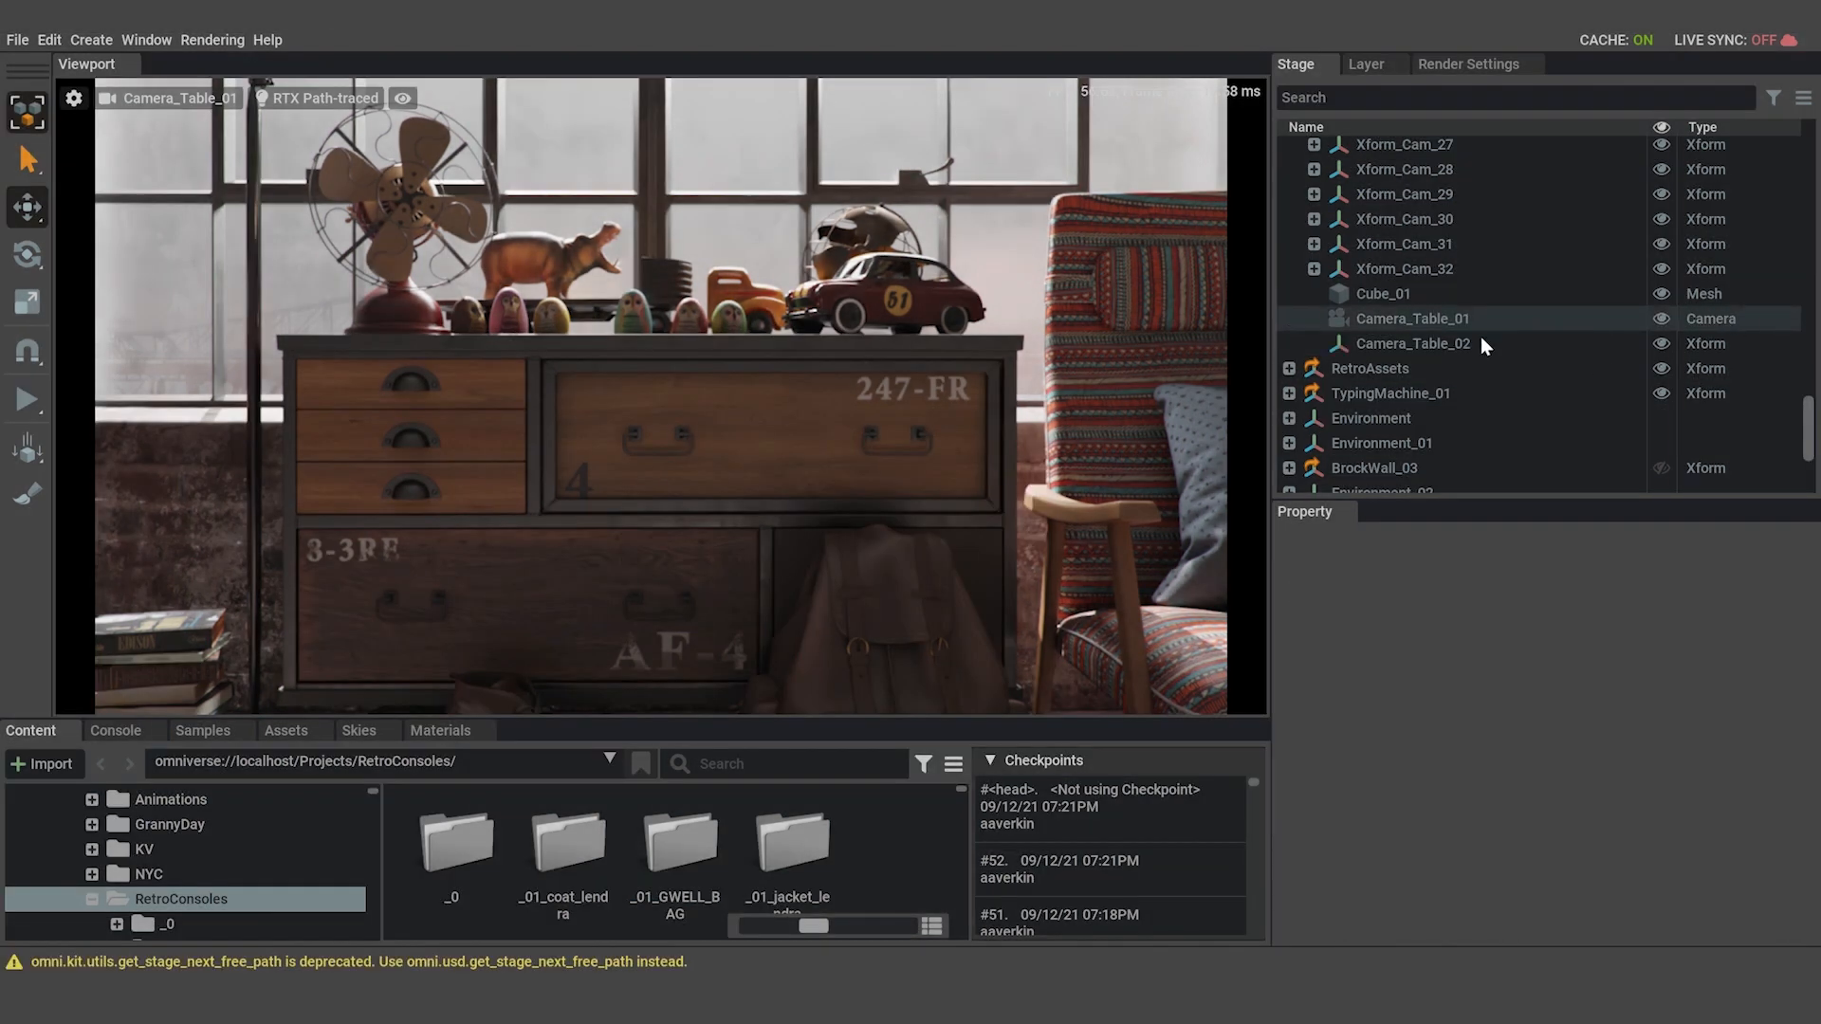
Parent the Camera_Table_01 camera under the Camera_Table_02 Xform and expand the Xform's hierarchy.
{"action": "left_click", "coordinate": [1365, 318]}
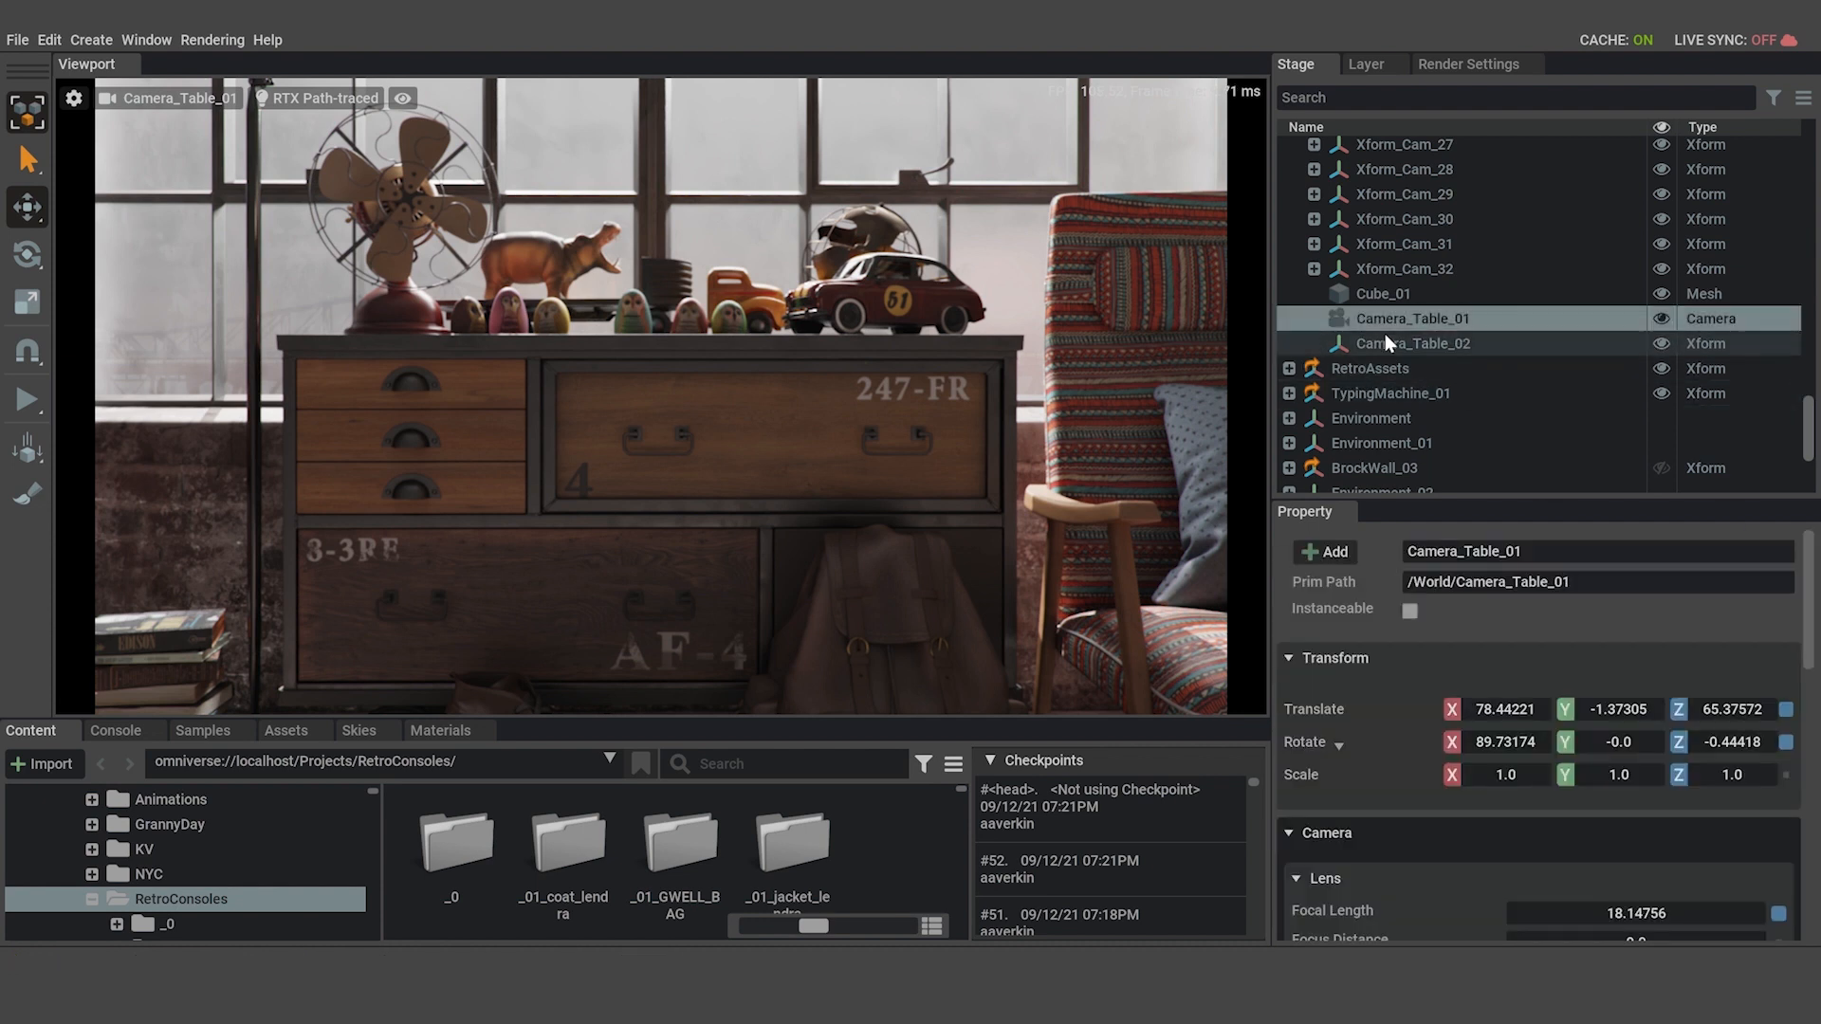
{"action": "mouse_move", "coordinate": [1386, 318]}
{"action": "left_mouse_down"}
{"action": "mouse_move", "coordinate": [1398, 363]}
{"action": "mouse_move", "coordinate": [1394, 340]}
{"action": "left_mouse_up"}
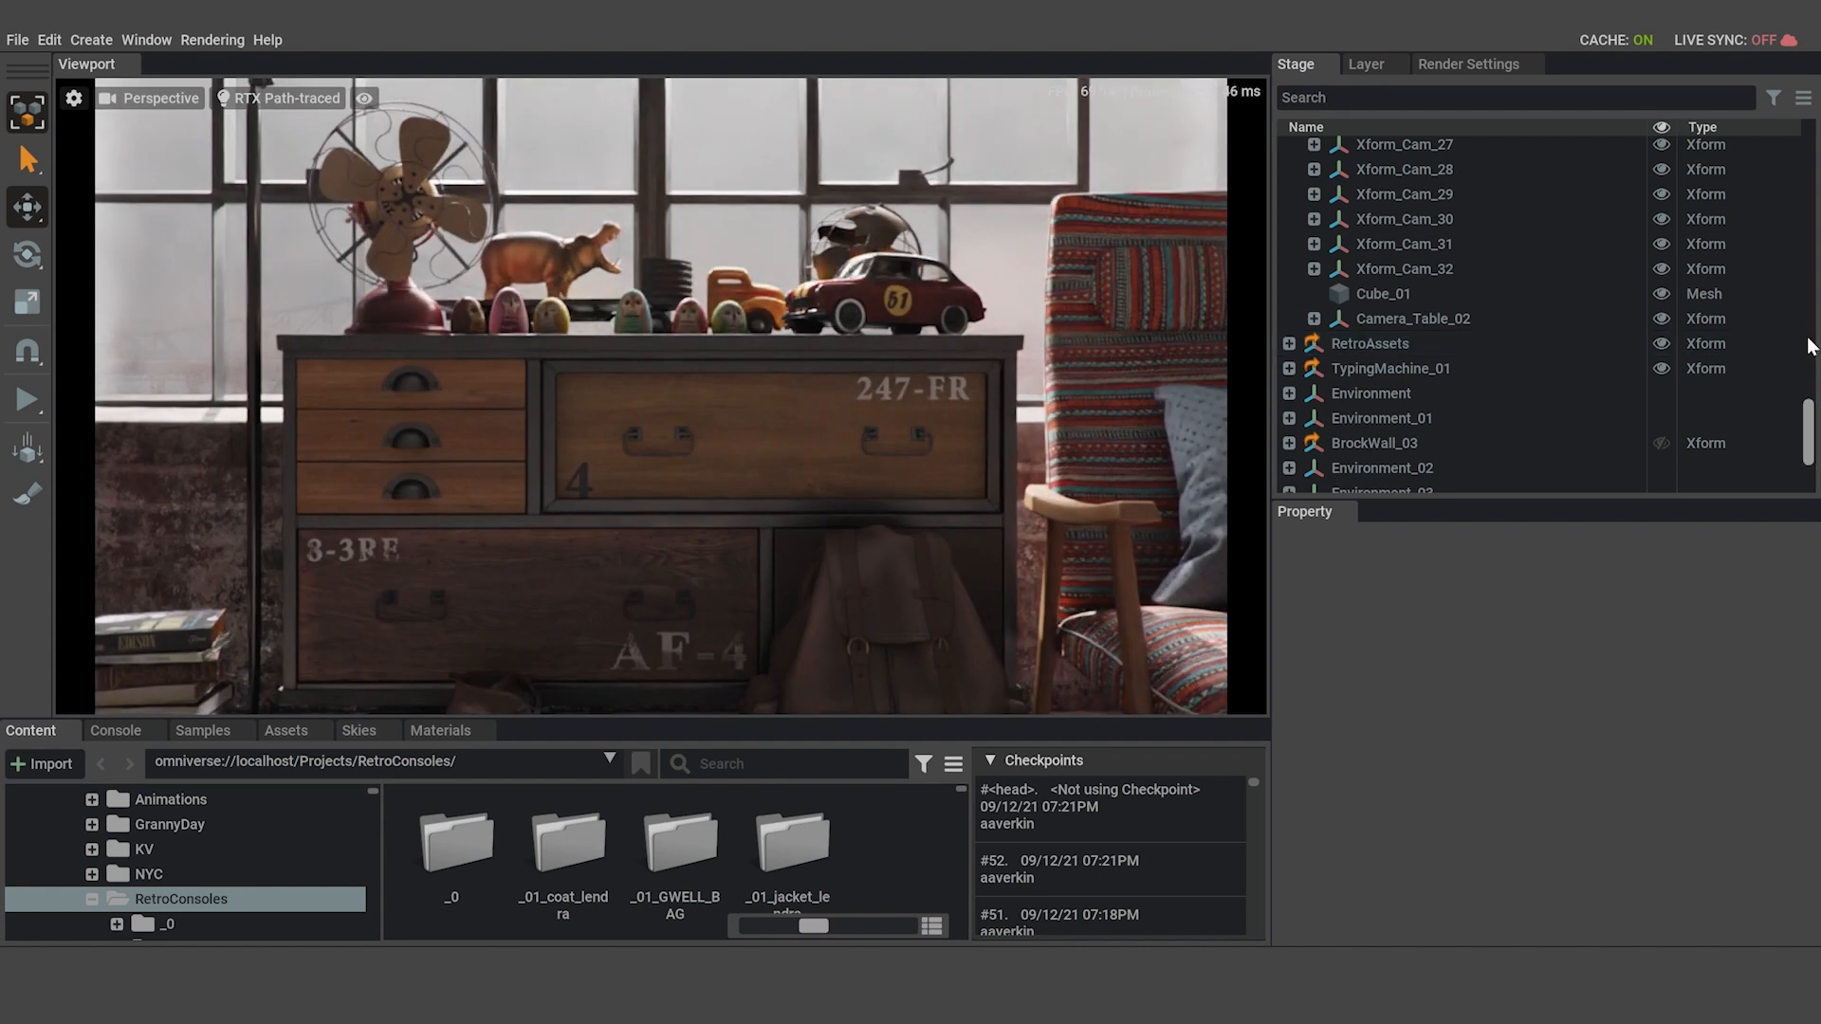
{"action": "left_click", "coordinate": [1313, 319]}
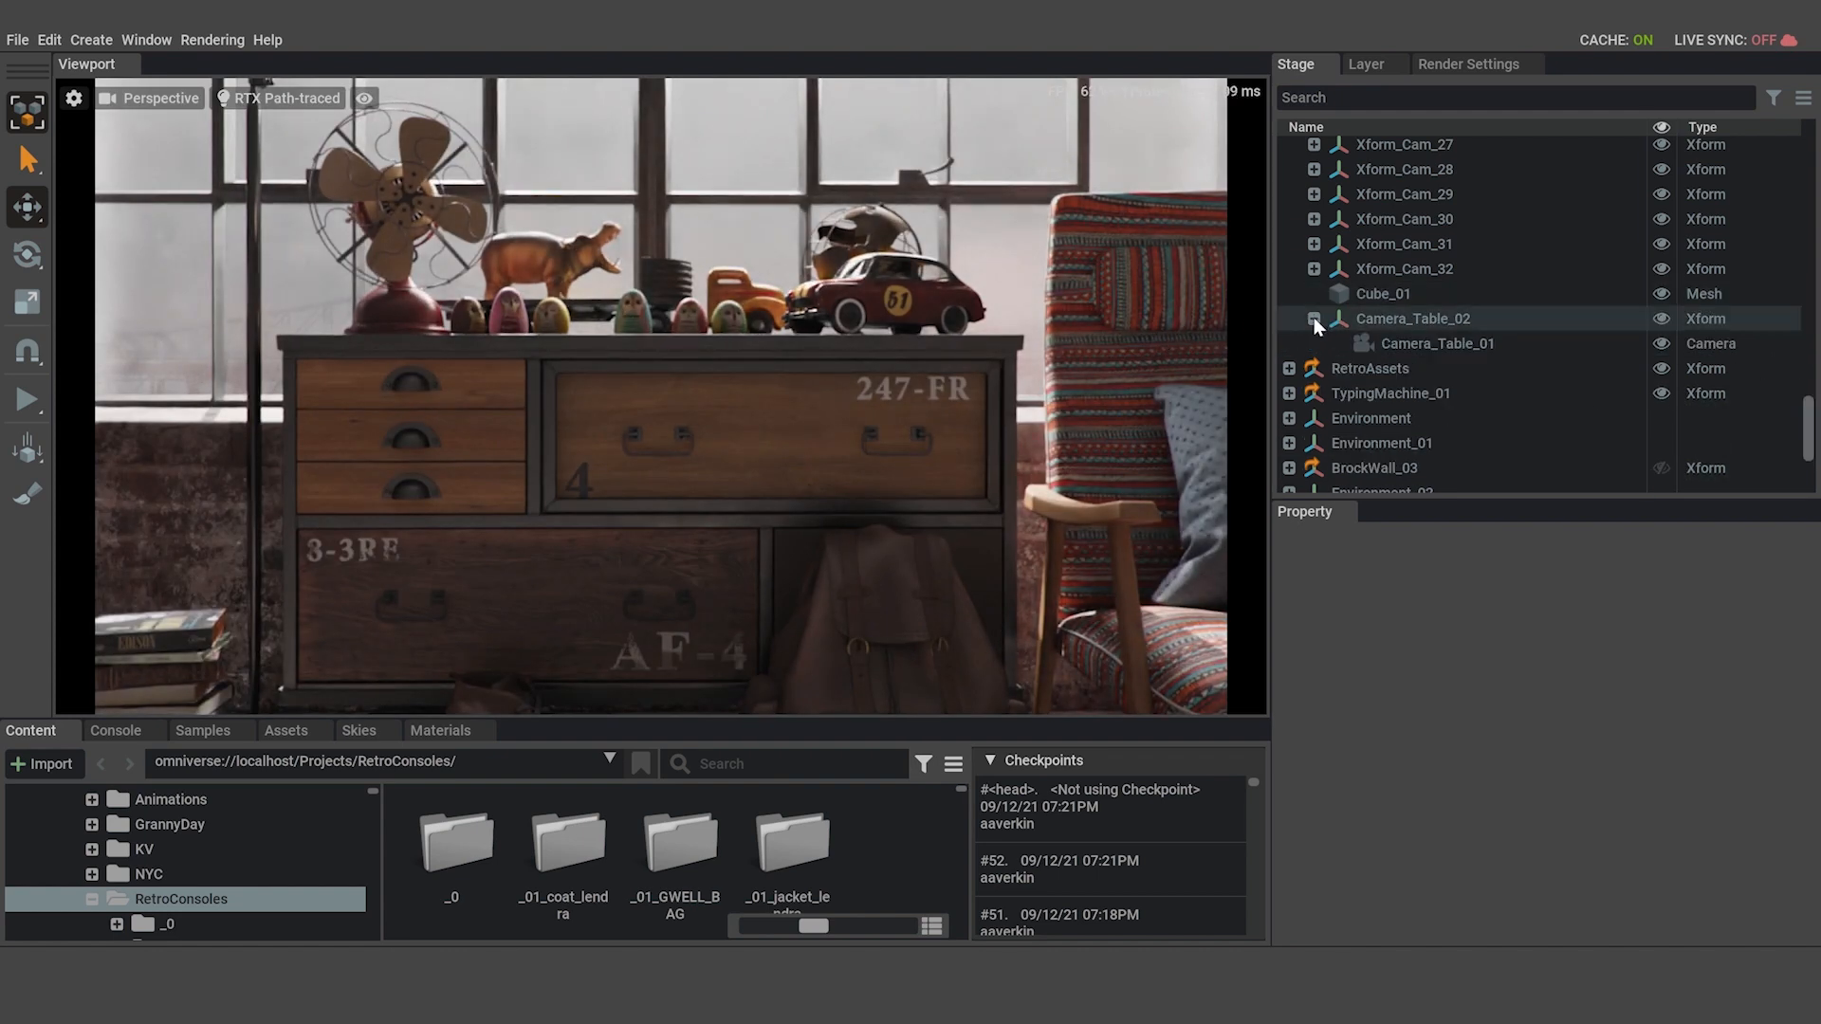
{"action": "left_click", "coordinate": [1313, 318]}
{"action": "left_click", "coordinate": [1313, 319]}
{"action": "left_click", "coordinate": [1313, 319]}
{"action": "left_click", "coordinate": [1313, 319]}
{"action": "left_click", "coordinate": [1313, 318]}
{"action": "left_click", "coordinate": [1314, 319]}
{"action": "left_click", "coordinate": [1314, 319]}
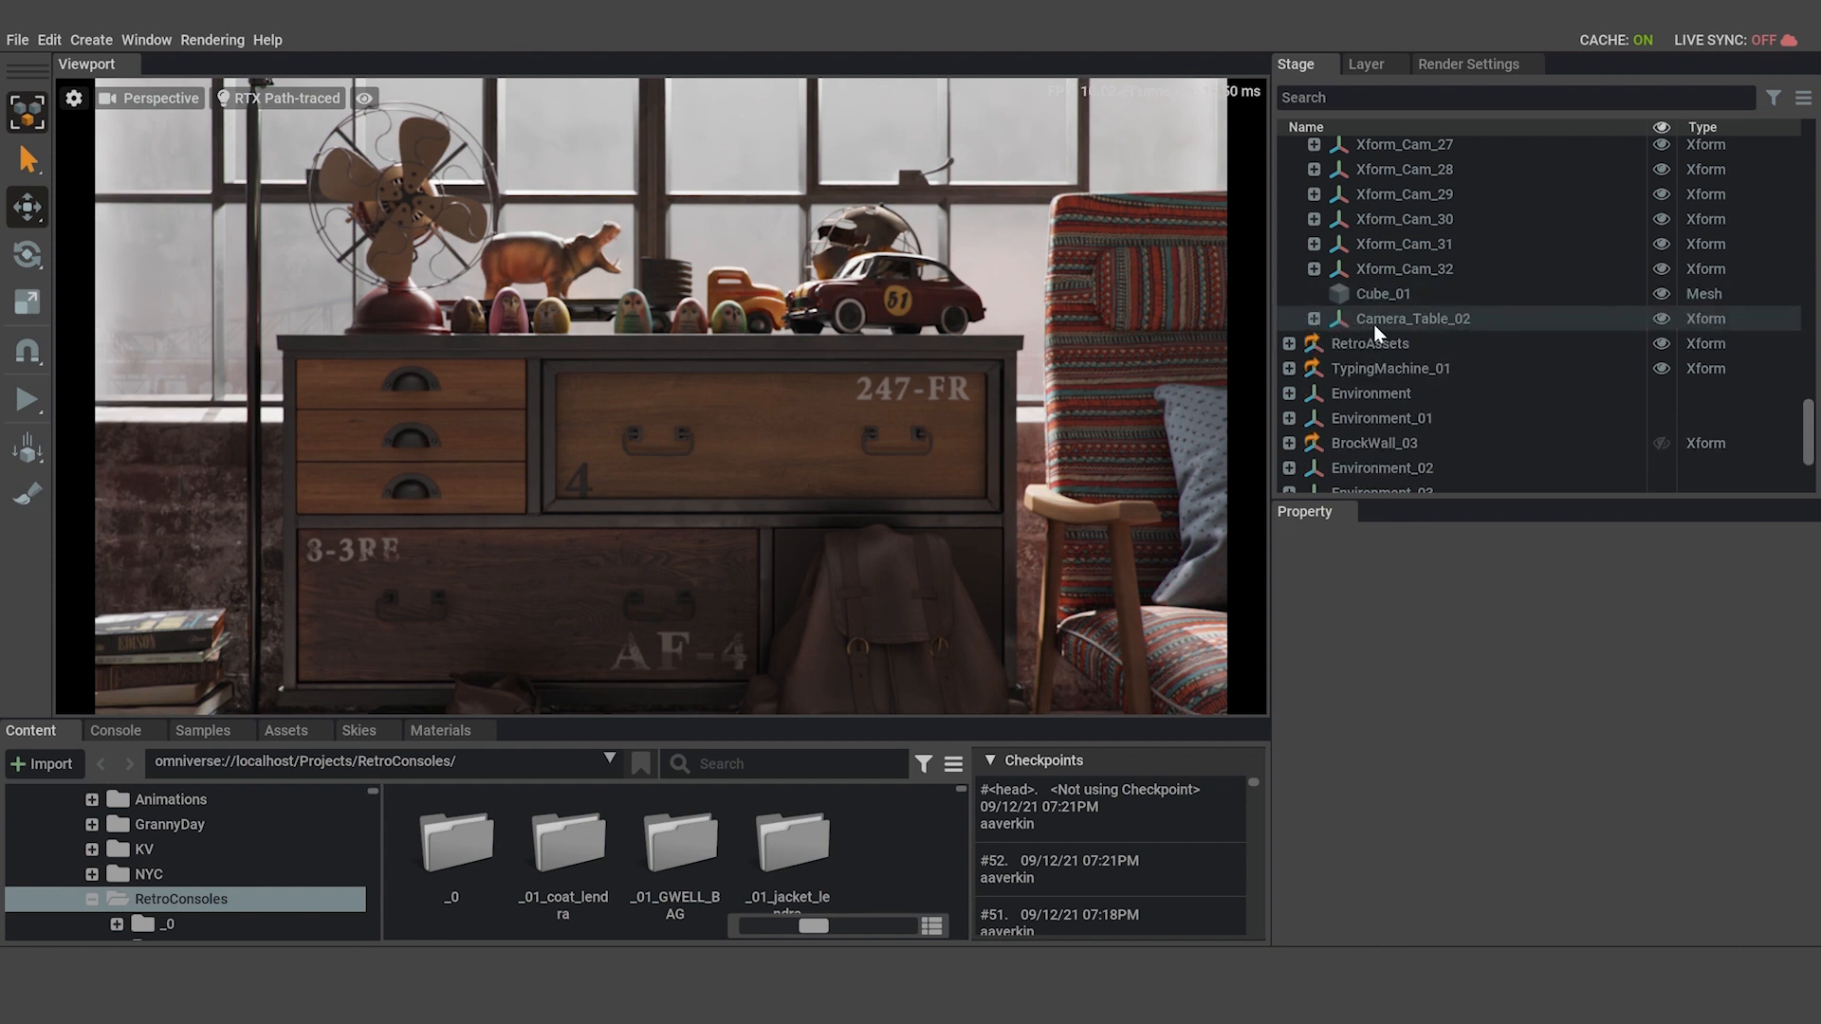
{"action": "left_click", "coordinate": [1313, 319]}
{"action": "left_click", "coordinate": [1411, 322]}
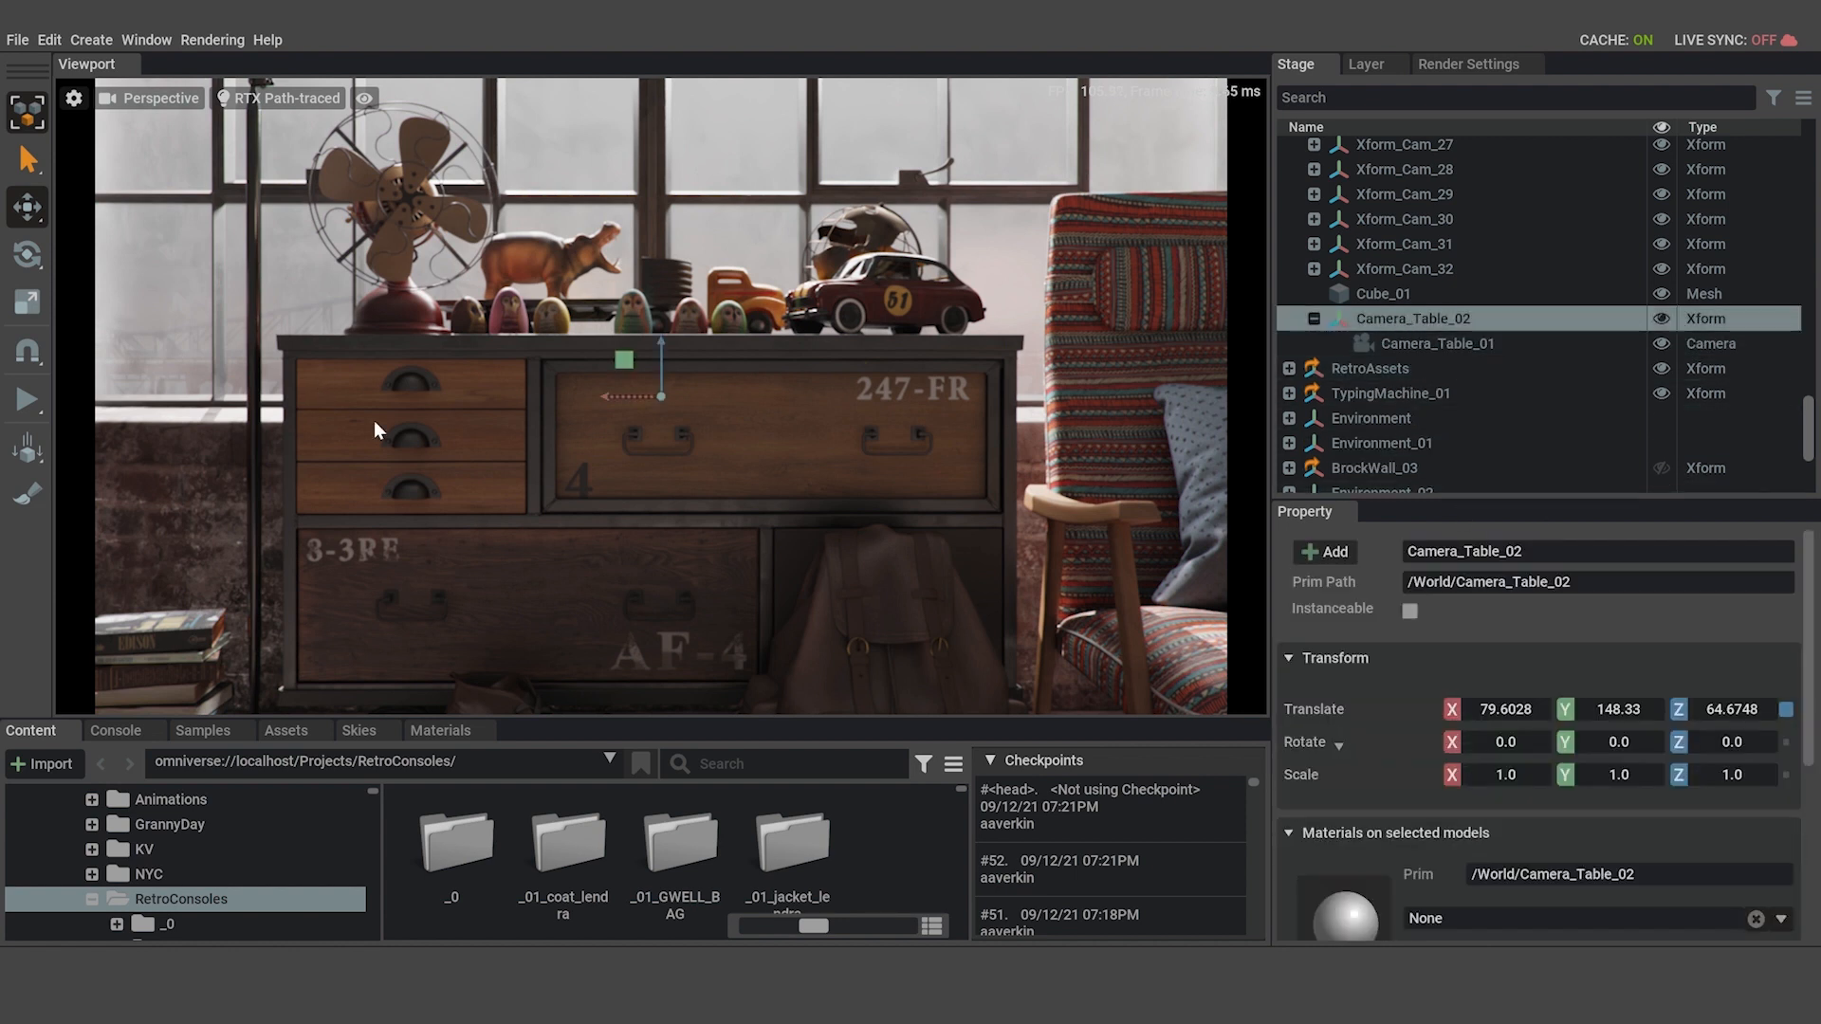
{"action": "left_click_drag", "start_coordinate": [616, 398], "coordinate": [630, 398]}
{"action": "key", "text": "ctrl+z"}
Switch the viewport to look through the Camera_Table_01 camera.
{"action": "left_click", "coordinate": [156, 97]}
{"action": "mouse_move", "coordinate": [218, 111]}
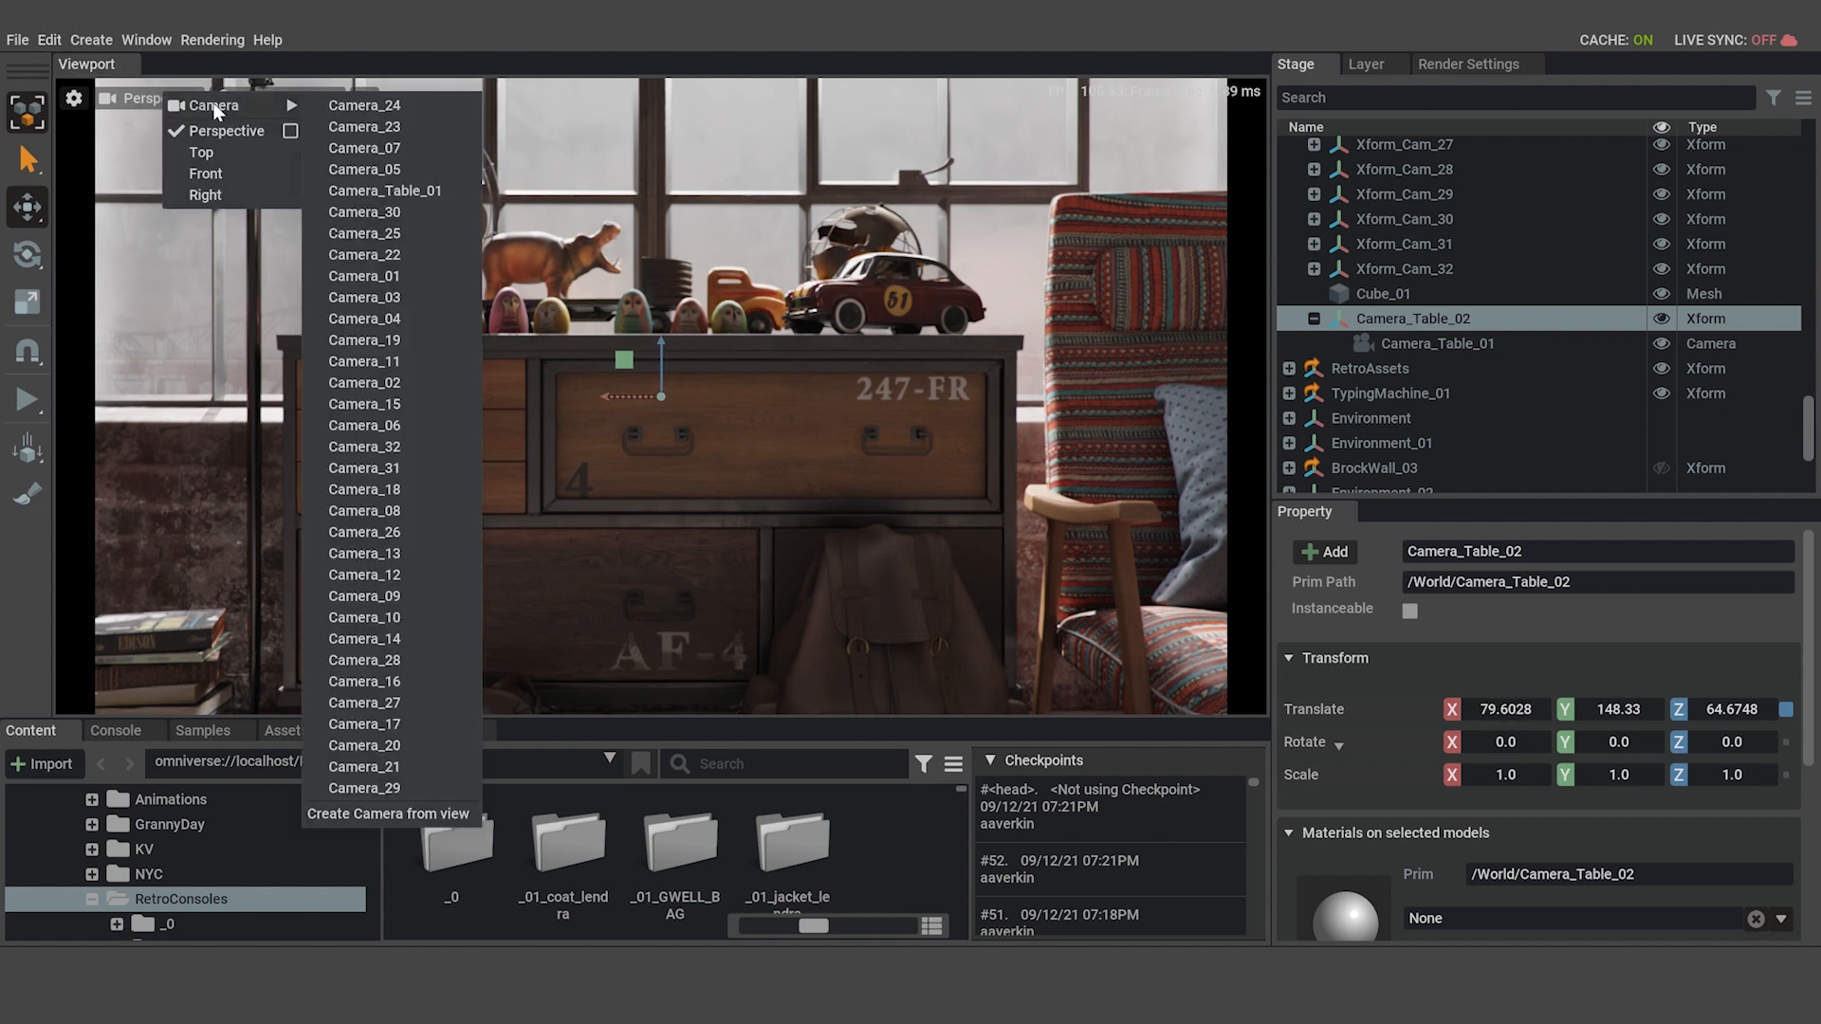
{"action": "left_click", "coordinate": [397, 189]}
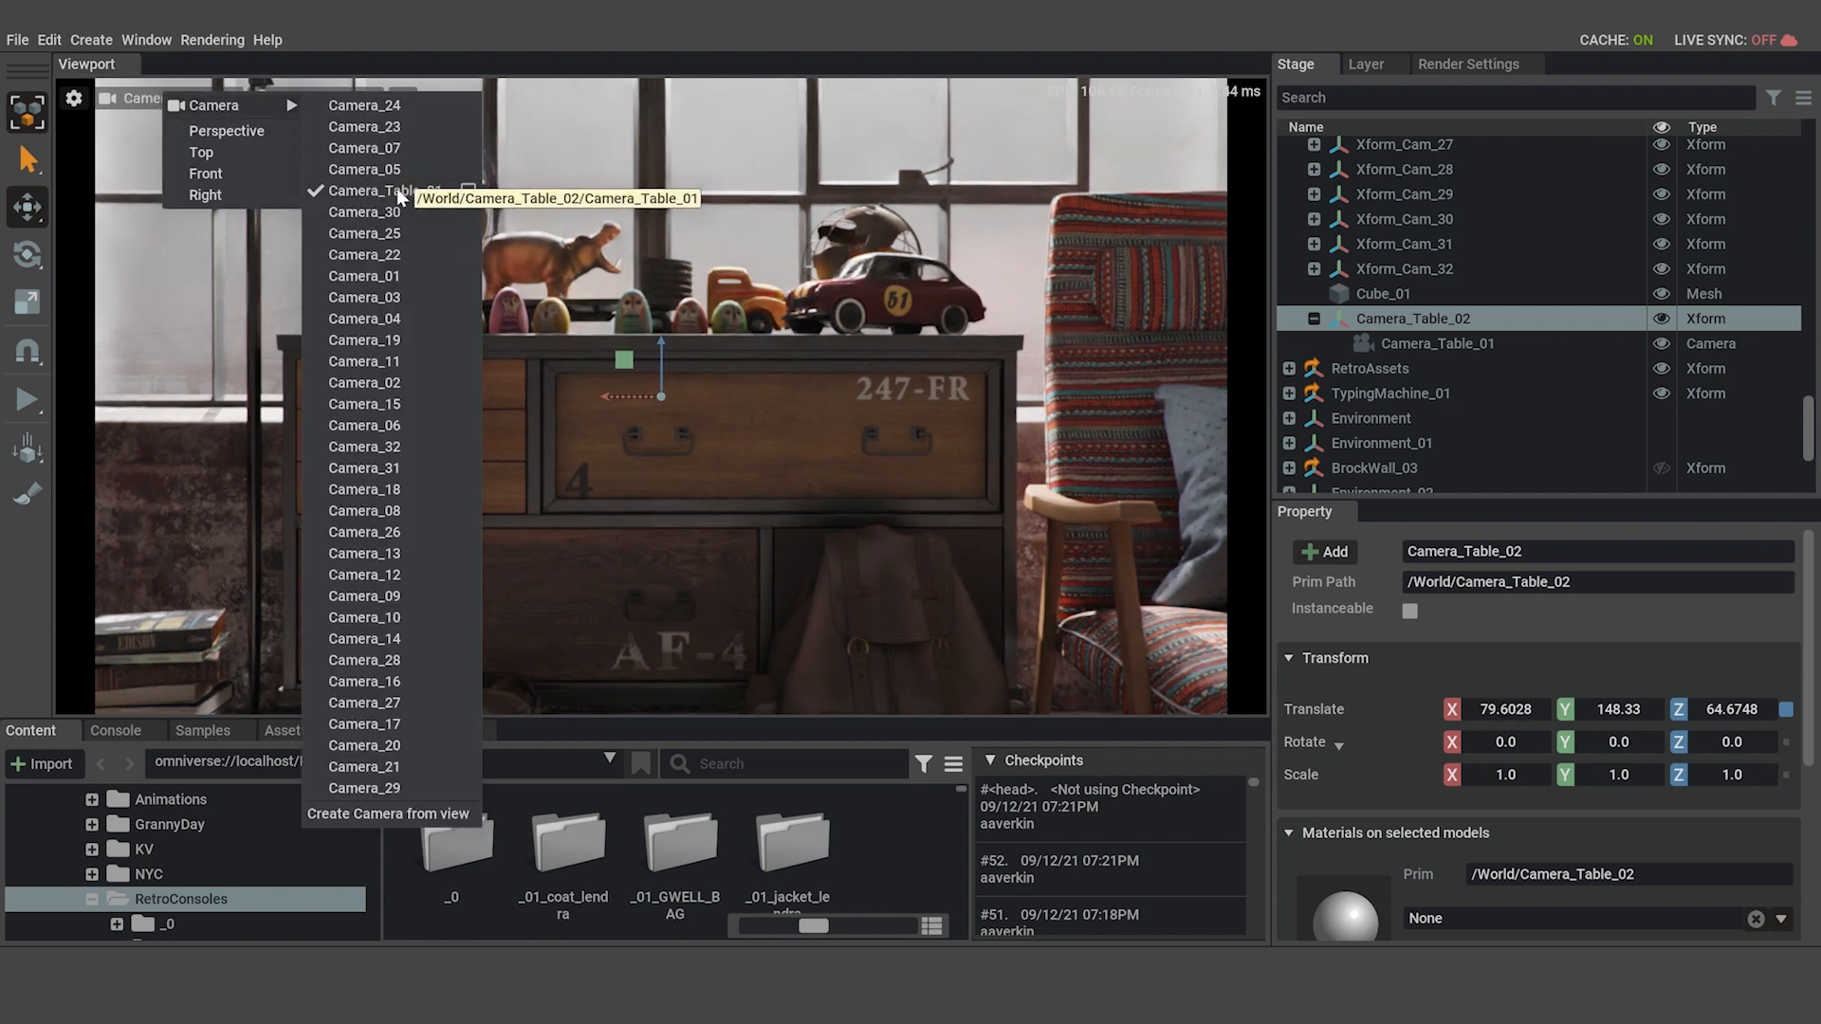
Try shifting the Camera_Table_02 Xform sideways in the camera view, undo the move, and test the child camera's Y translation.
{"action": "left_click_drag", "start_coordinate": [626, 403], "coordinate": [692, 418]}
{"action": "key", "text": "ctrl+z"}
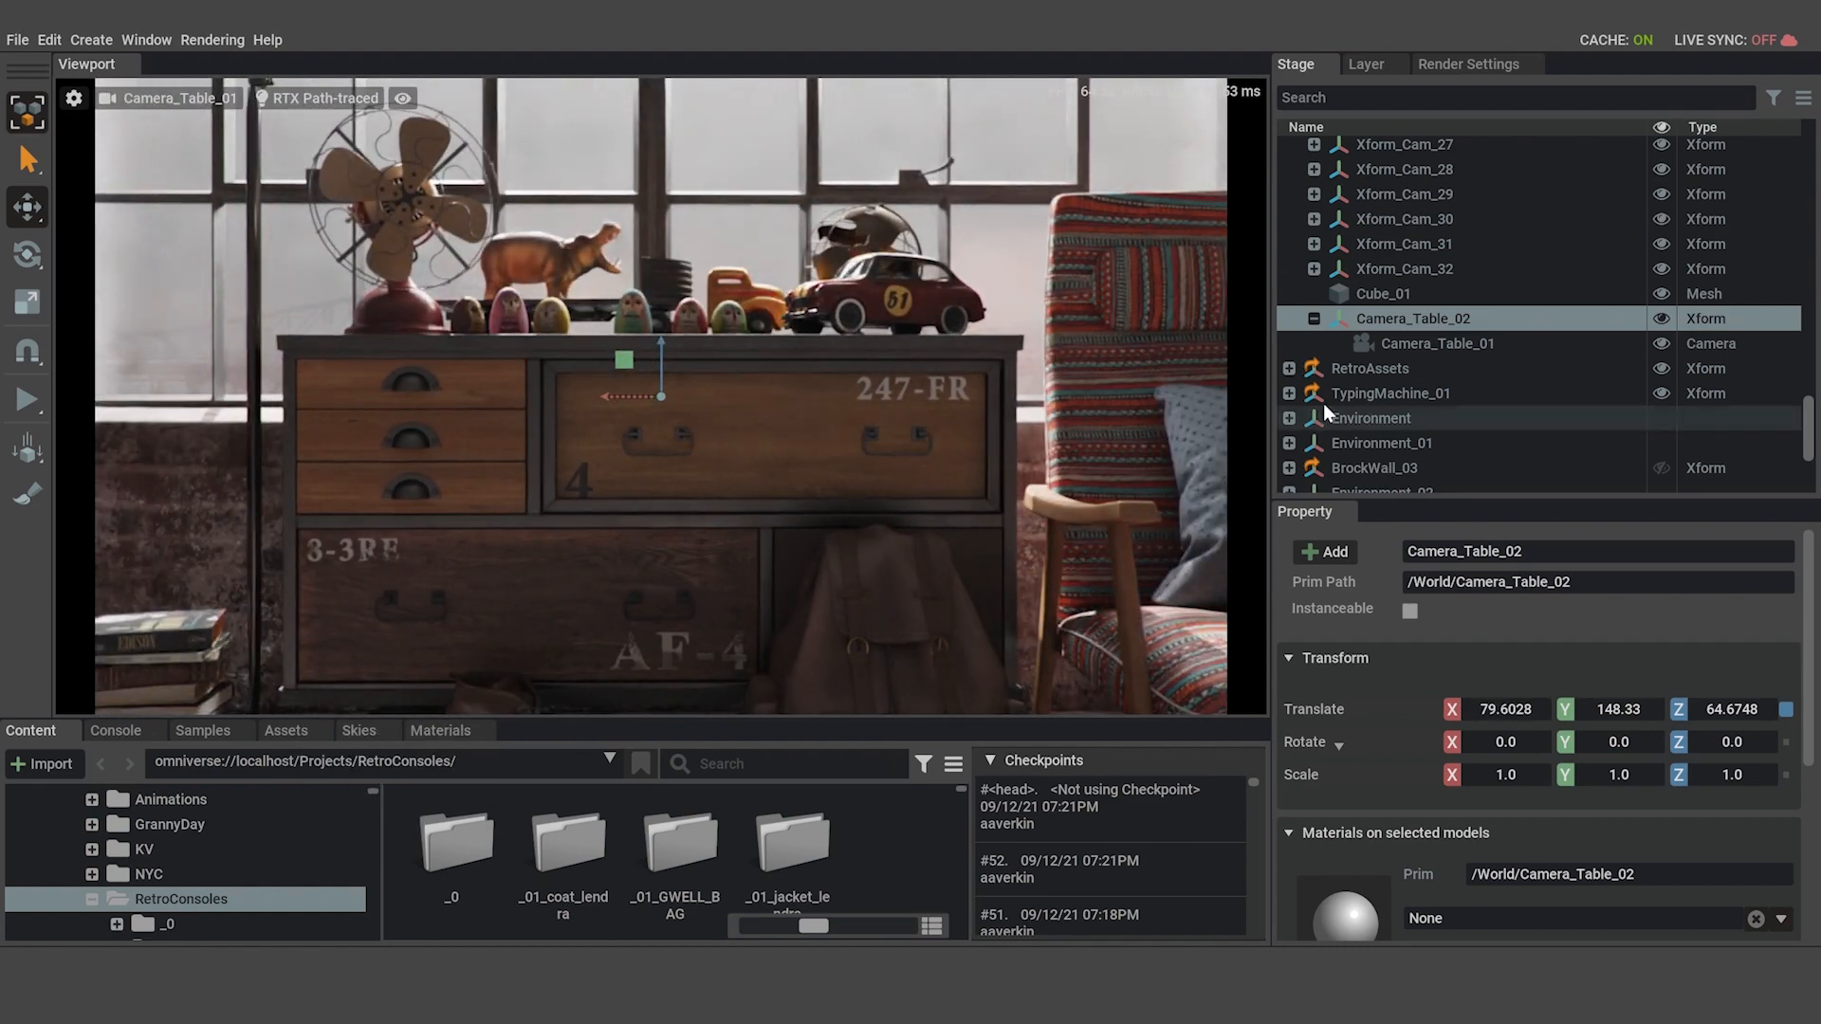
{"action": "left_click", "coordinate": [1424, 343]}
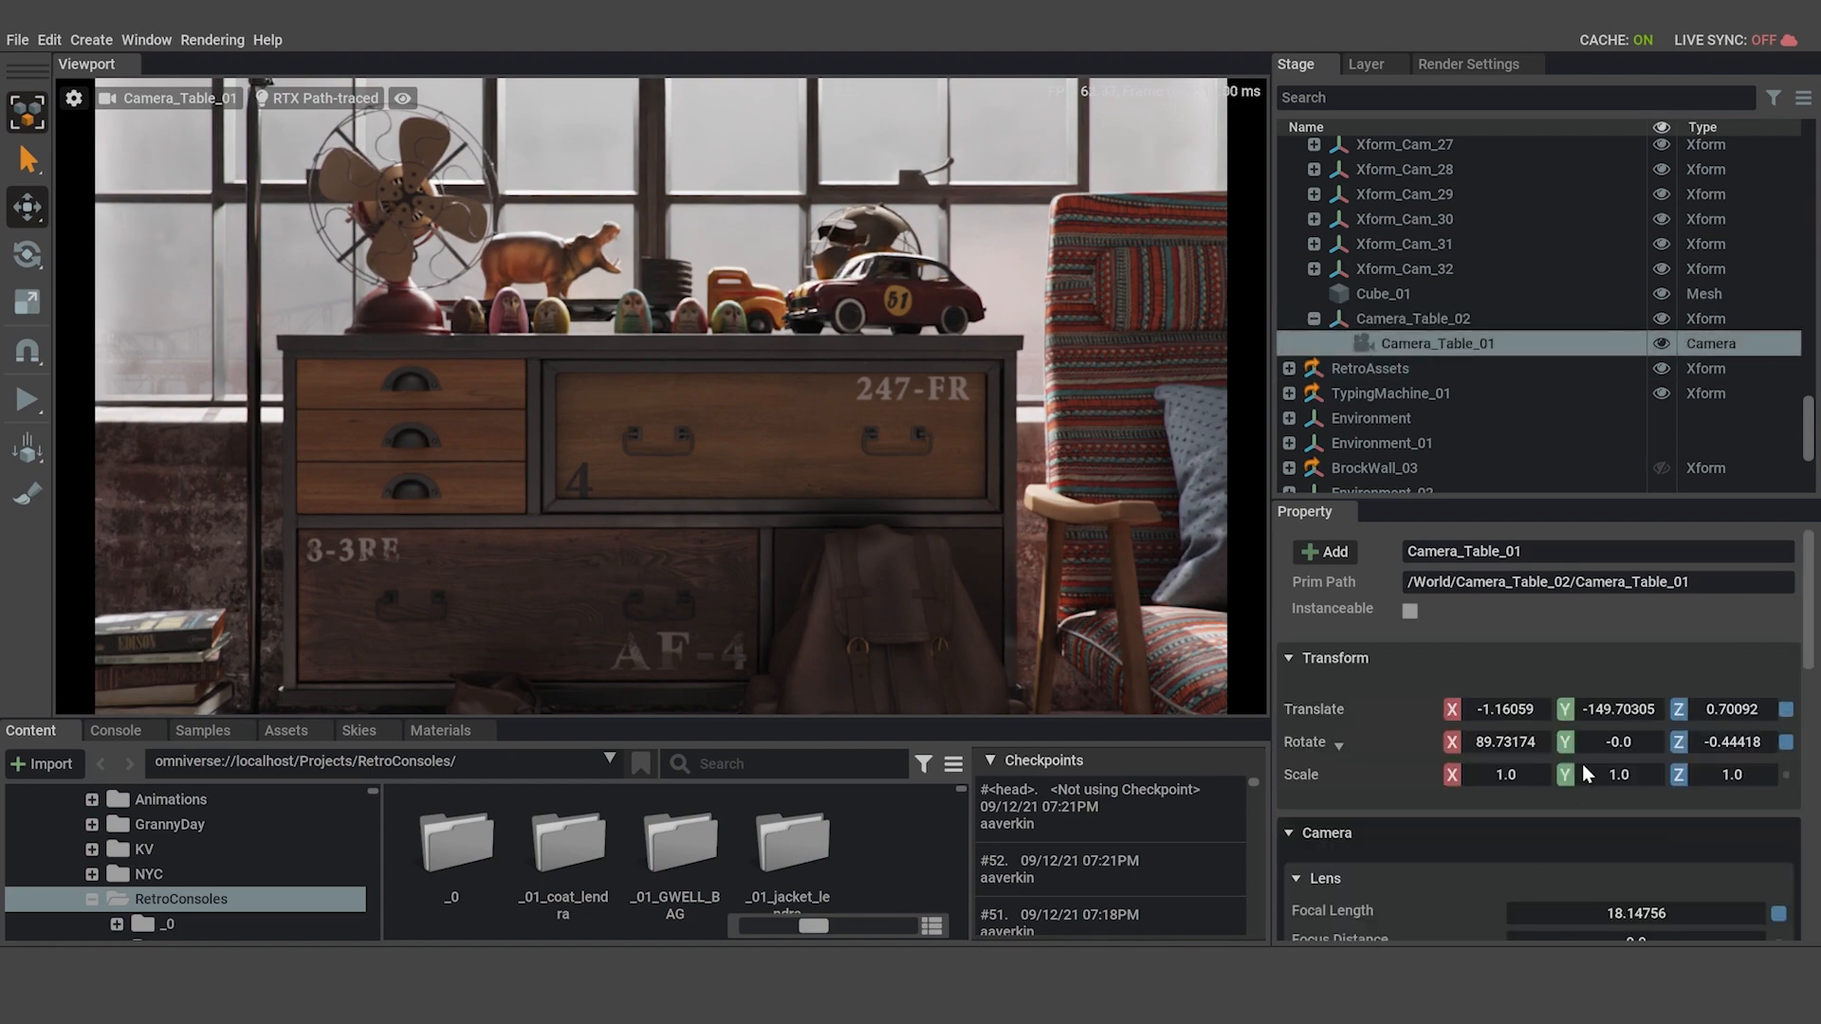
{"action": "left_click_drag", "start_coordinate": [1619, 709], "coordinate": [1566, 701]}
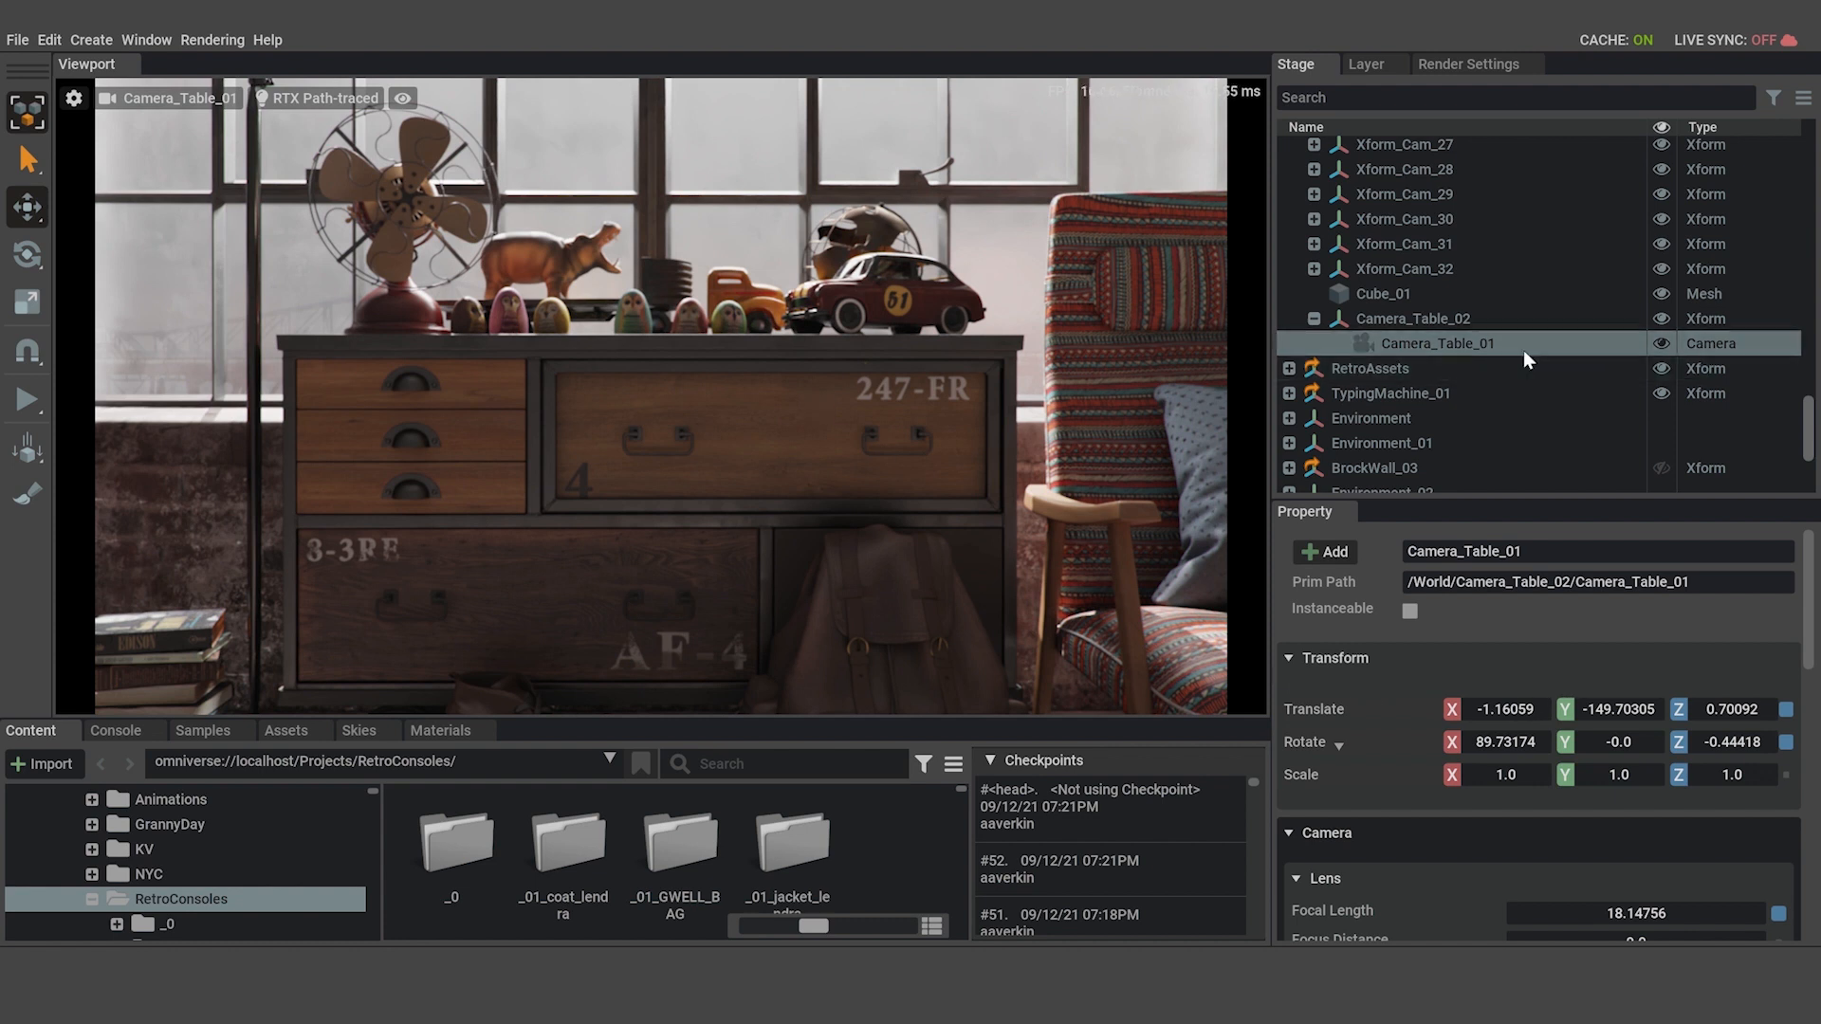
Collapse the Camera_Table_02 Xform's hierarchy and clear the selection.
{"action": "left_click", "coordinate": [1394, 320]}
{"action": "left_click", "coordinate": [1315, 319]}
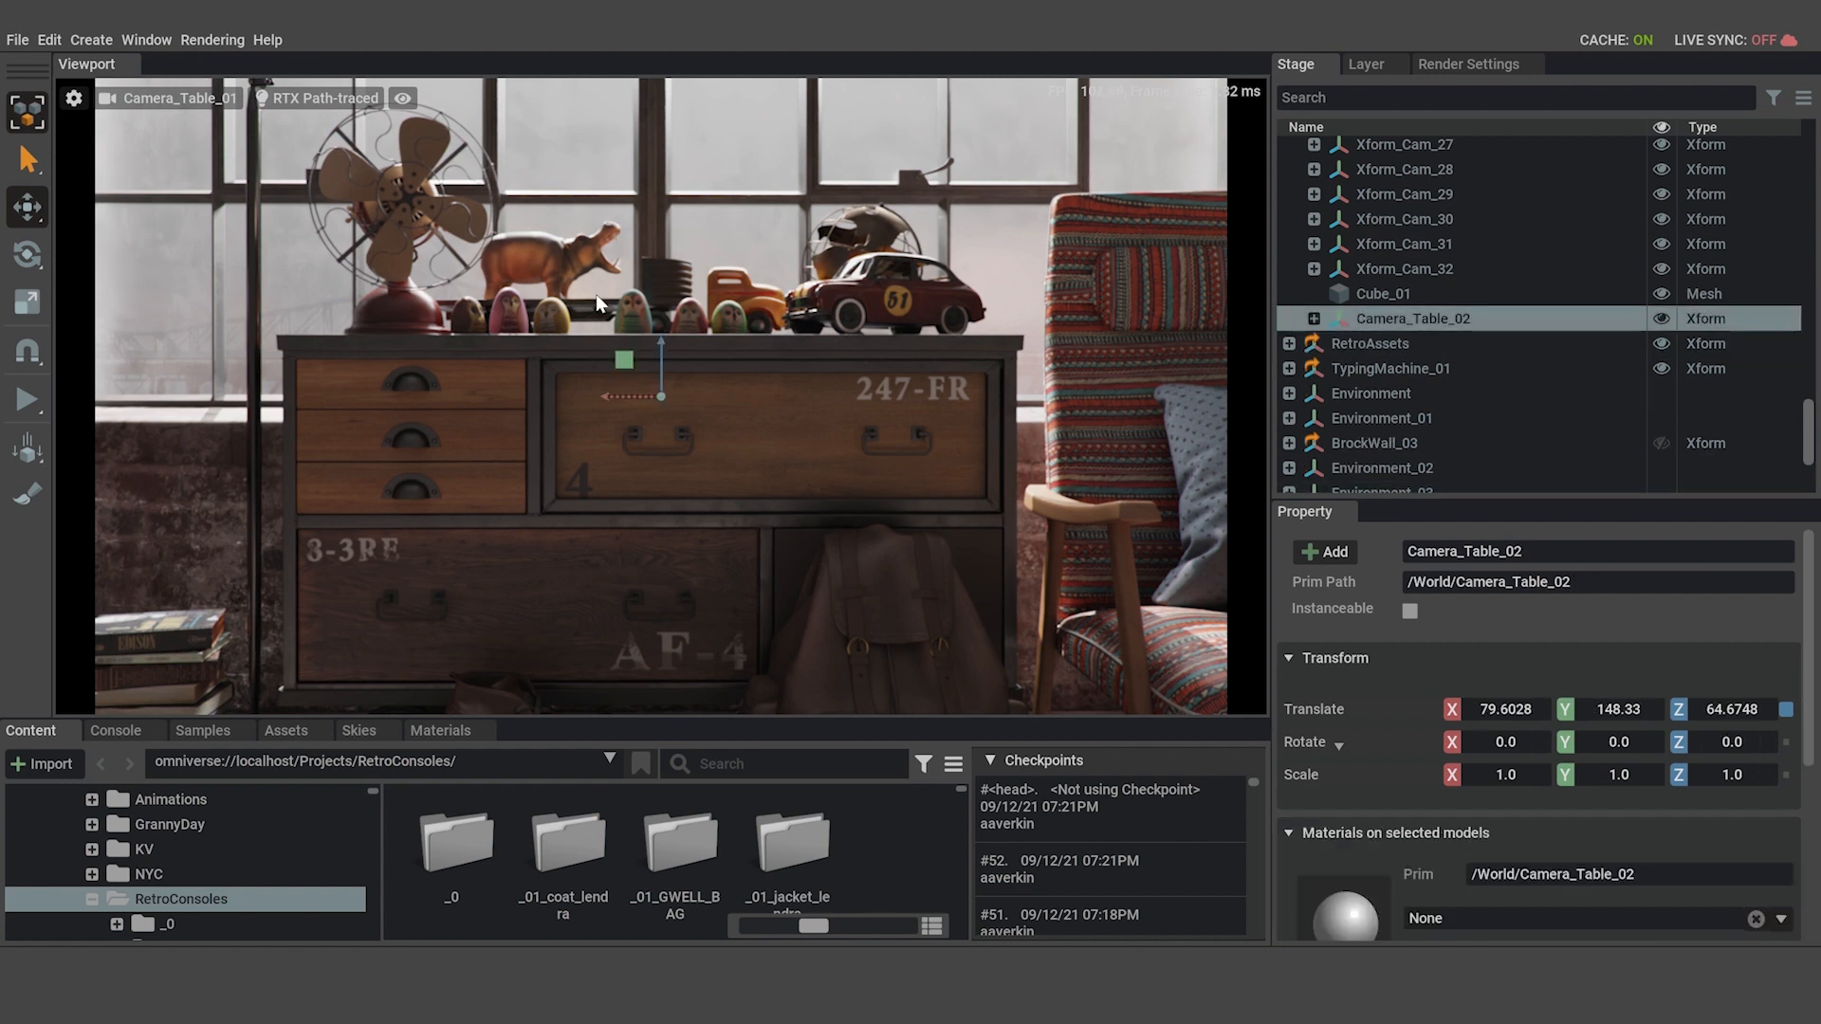
{"action": "key", "text": "Escape"}
Search the extensions for "anim", enable the Key Framer extension, and close the Extensions window.
{"action": "left_click", "coordinate": [147, 40]}
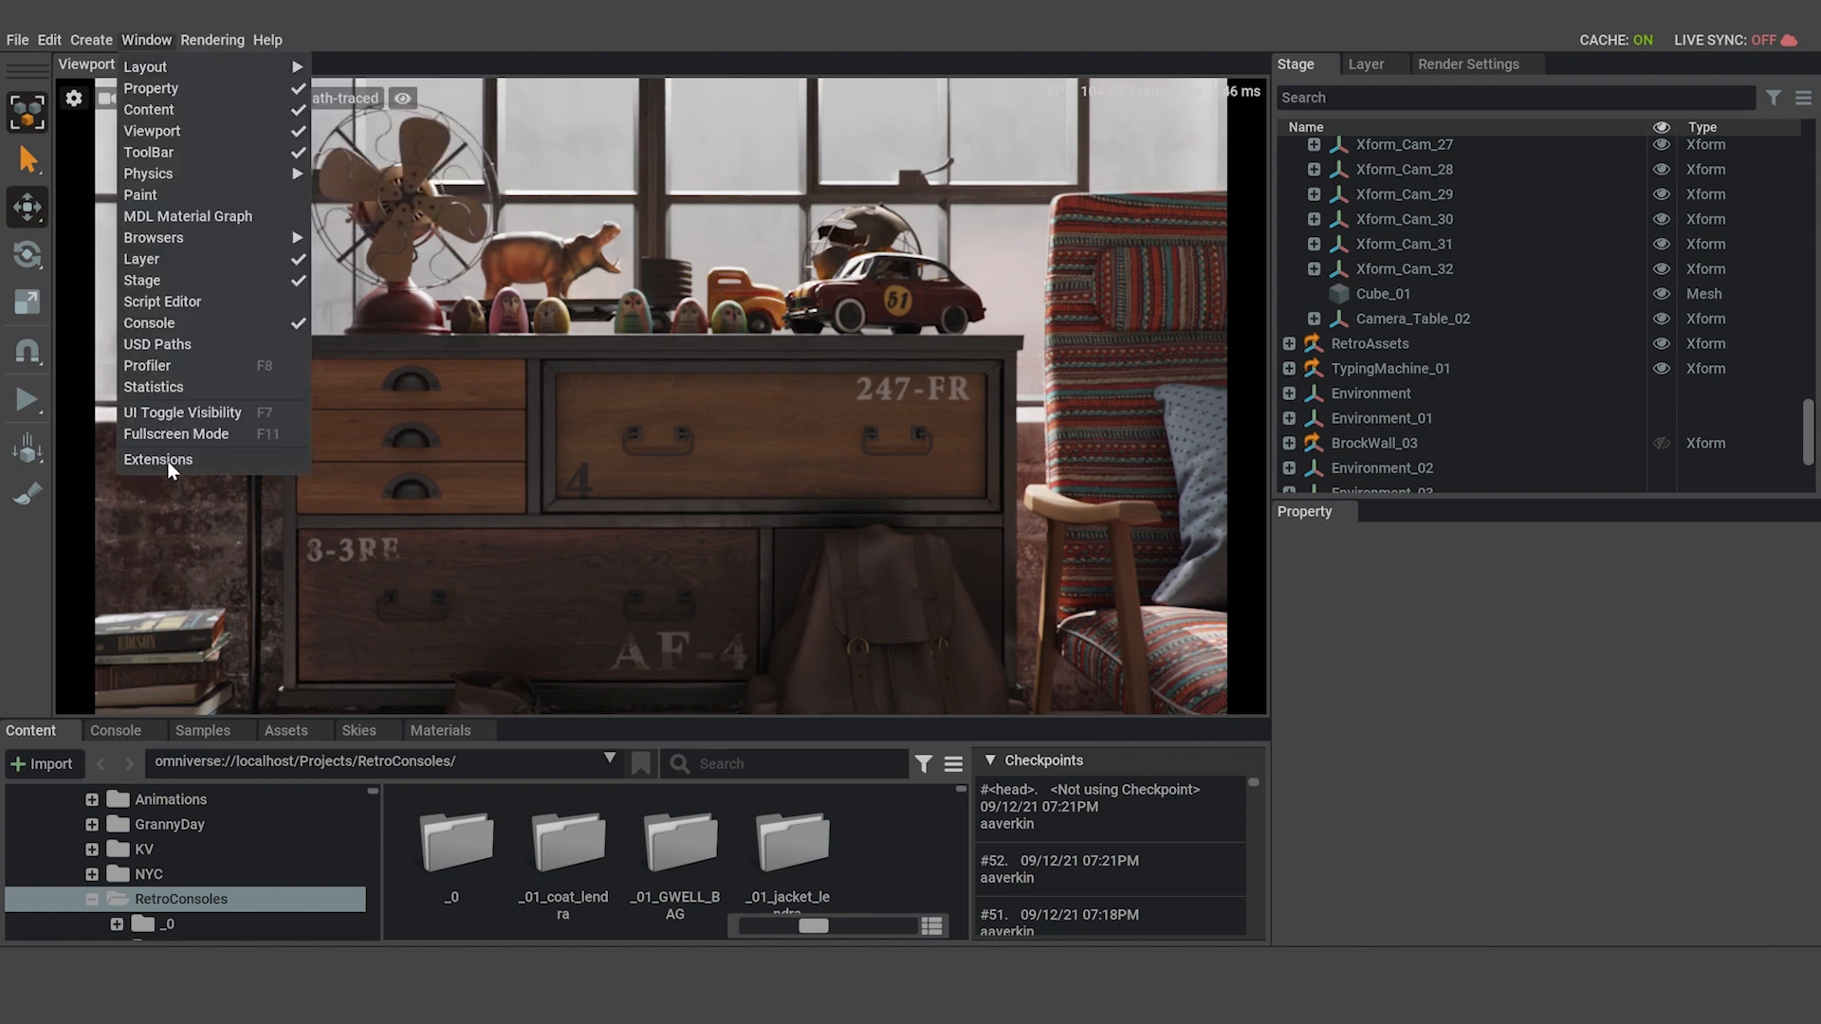
{"action": "left_click", "coordinate": [263, 463]}
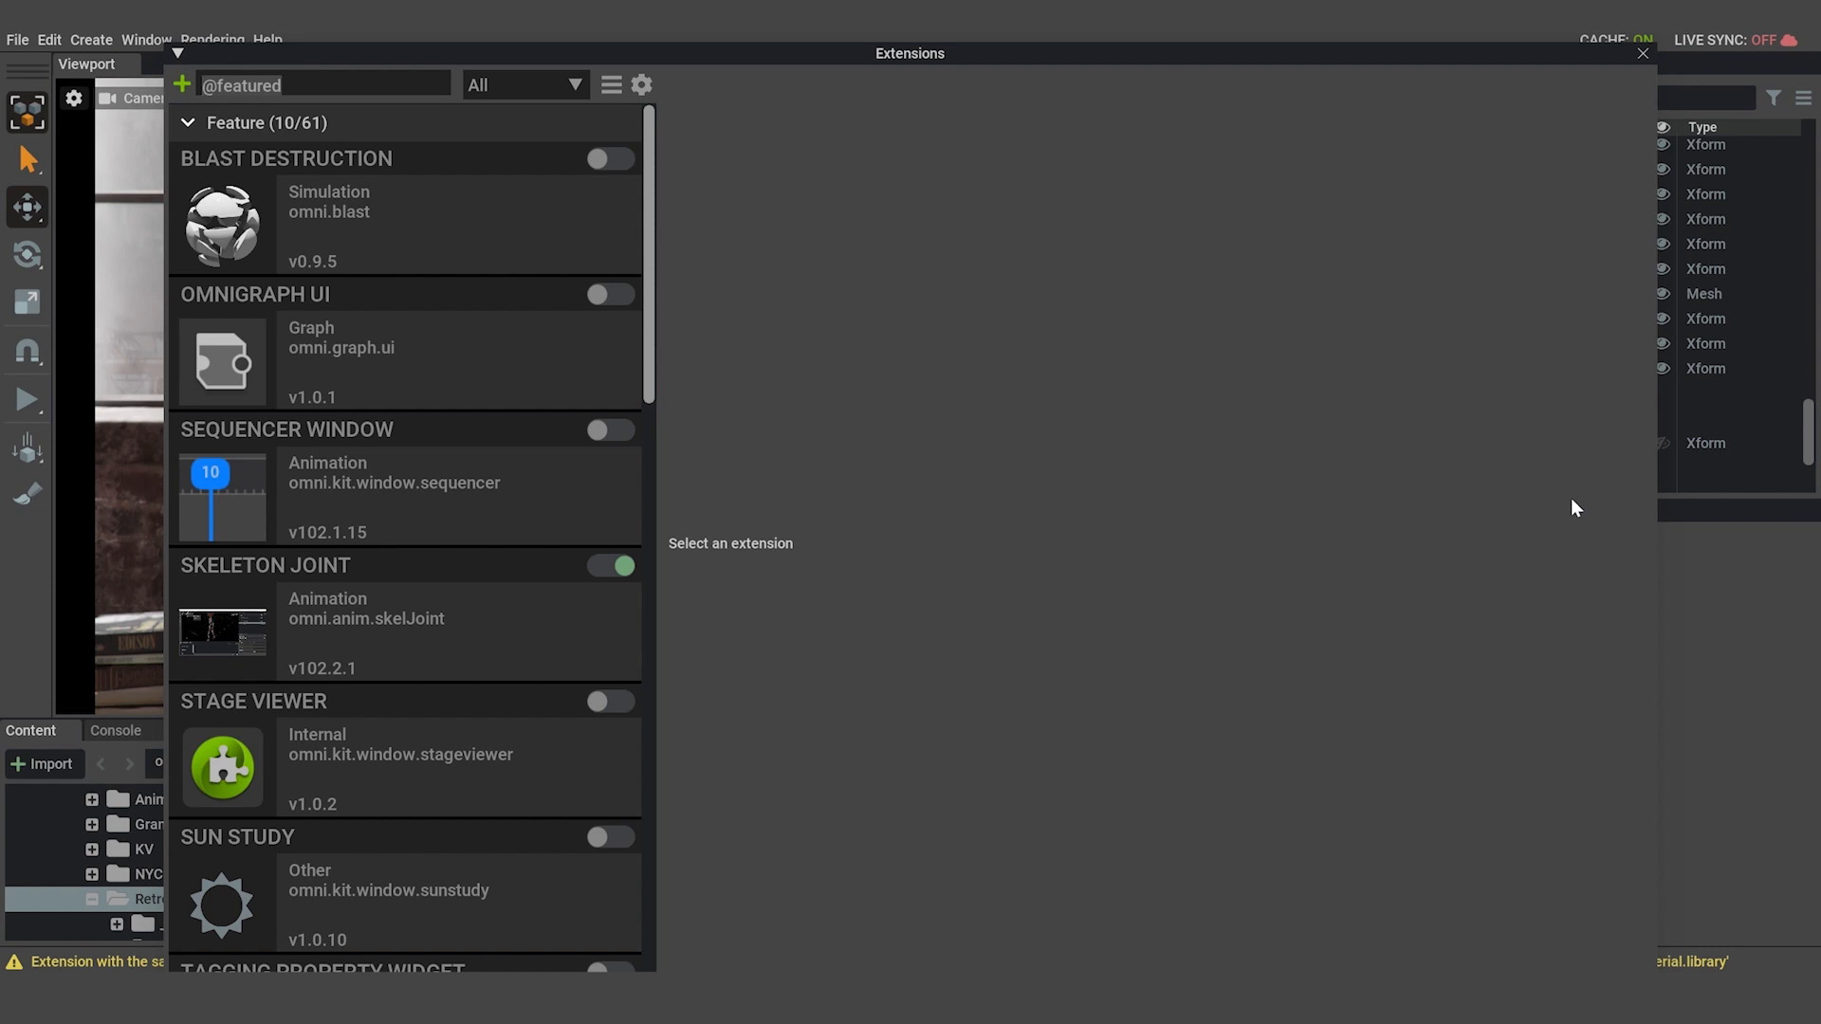
{"action": "type", "text": "anim"}
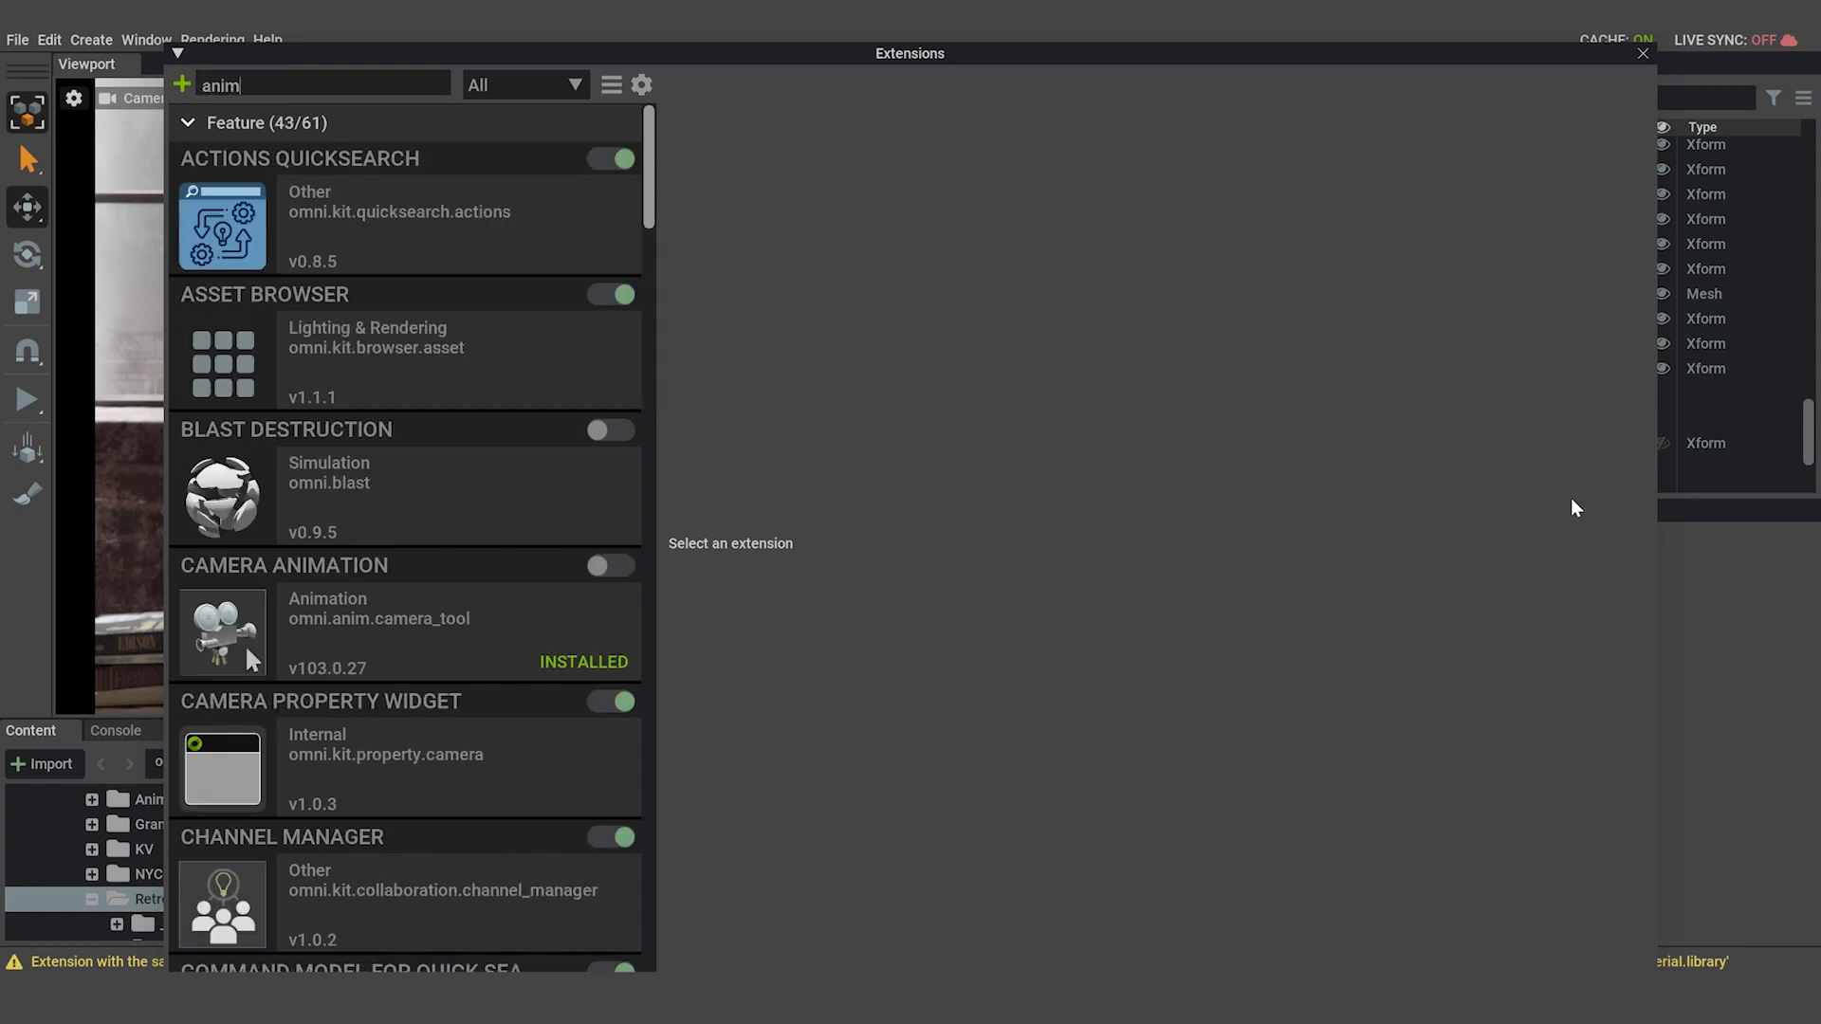
{"action": "scroll", "coordinate": [465, 507], "scroll_direction": "down", "scroll_amount": 5}
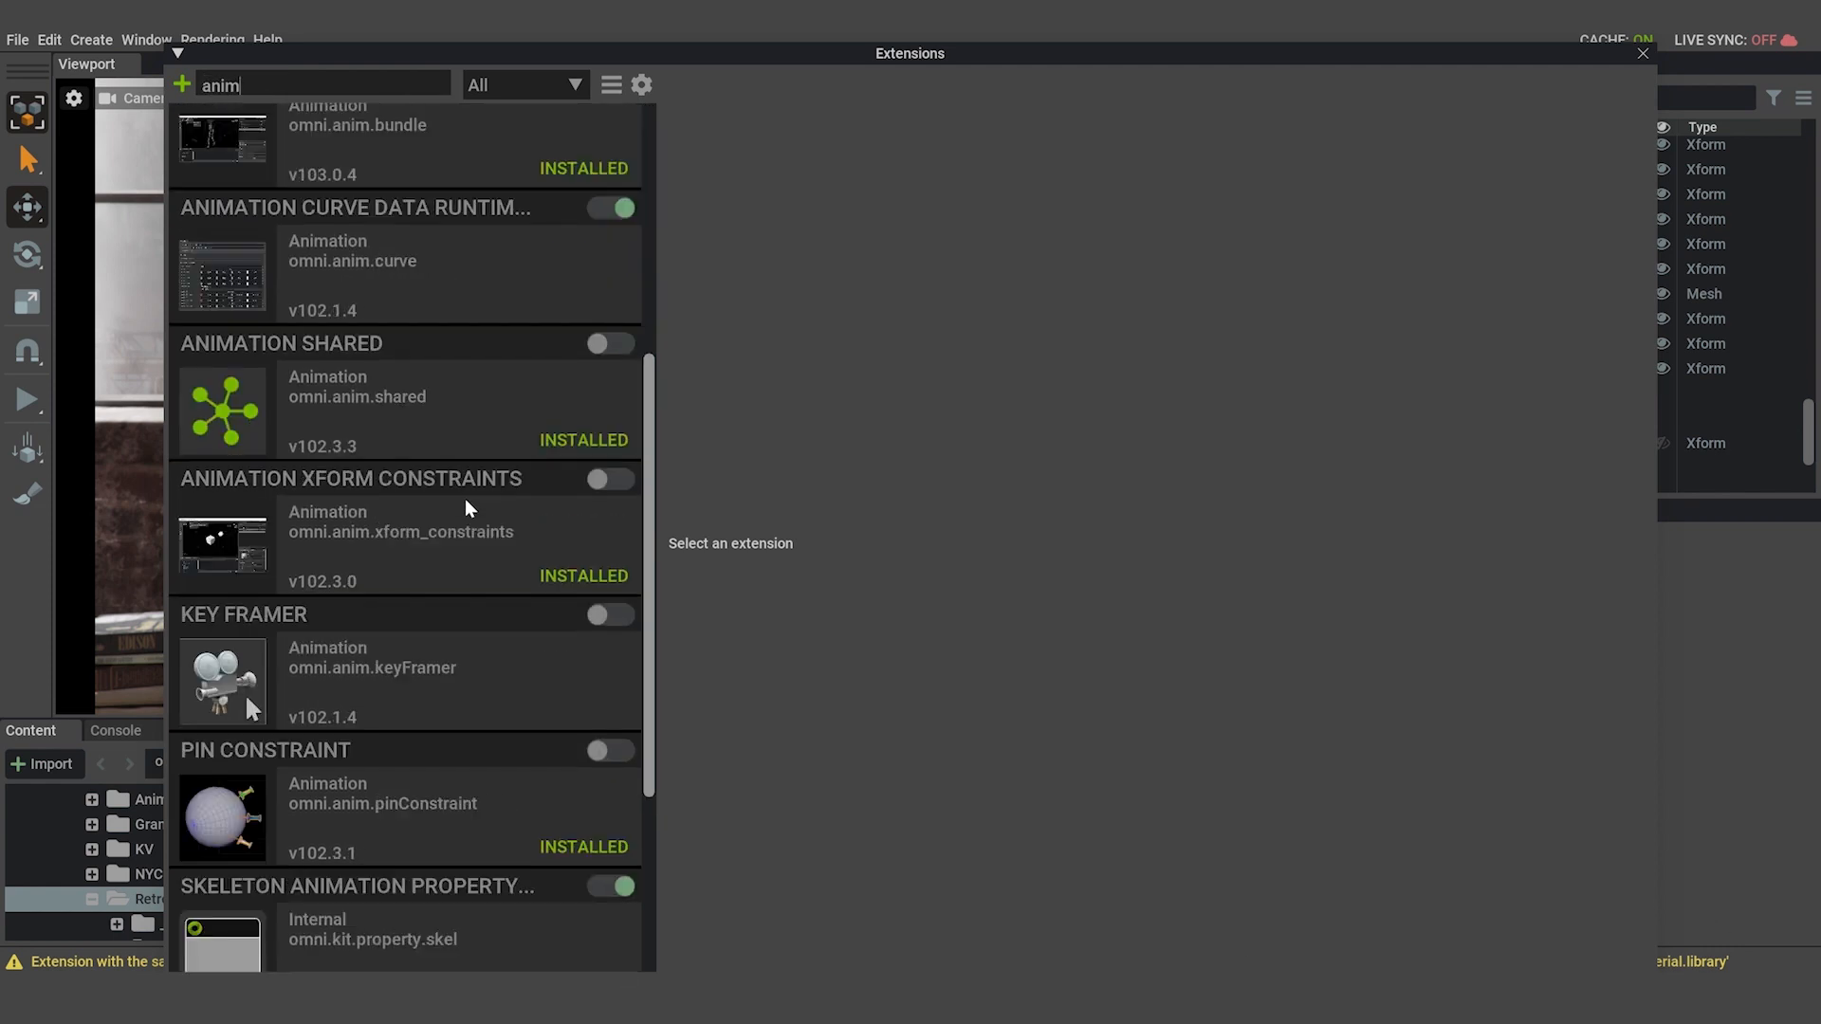
{"action": "left_click", "coordinate": [607, 614]}
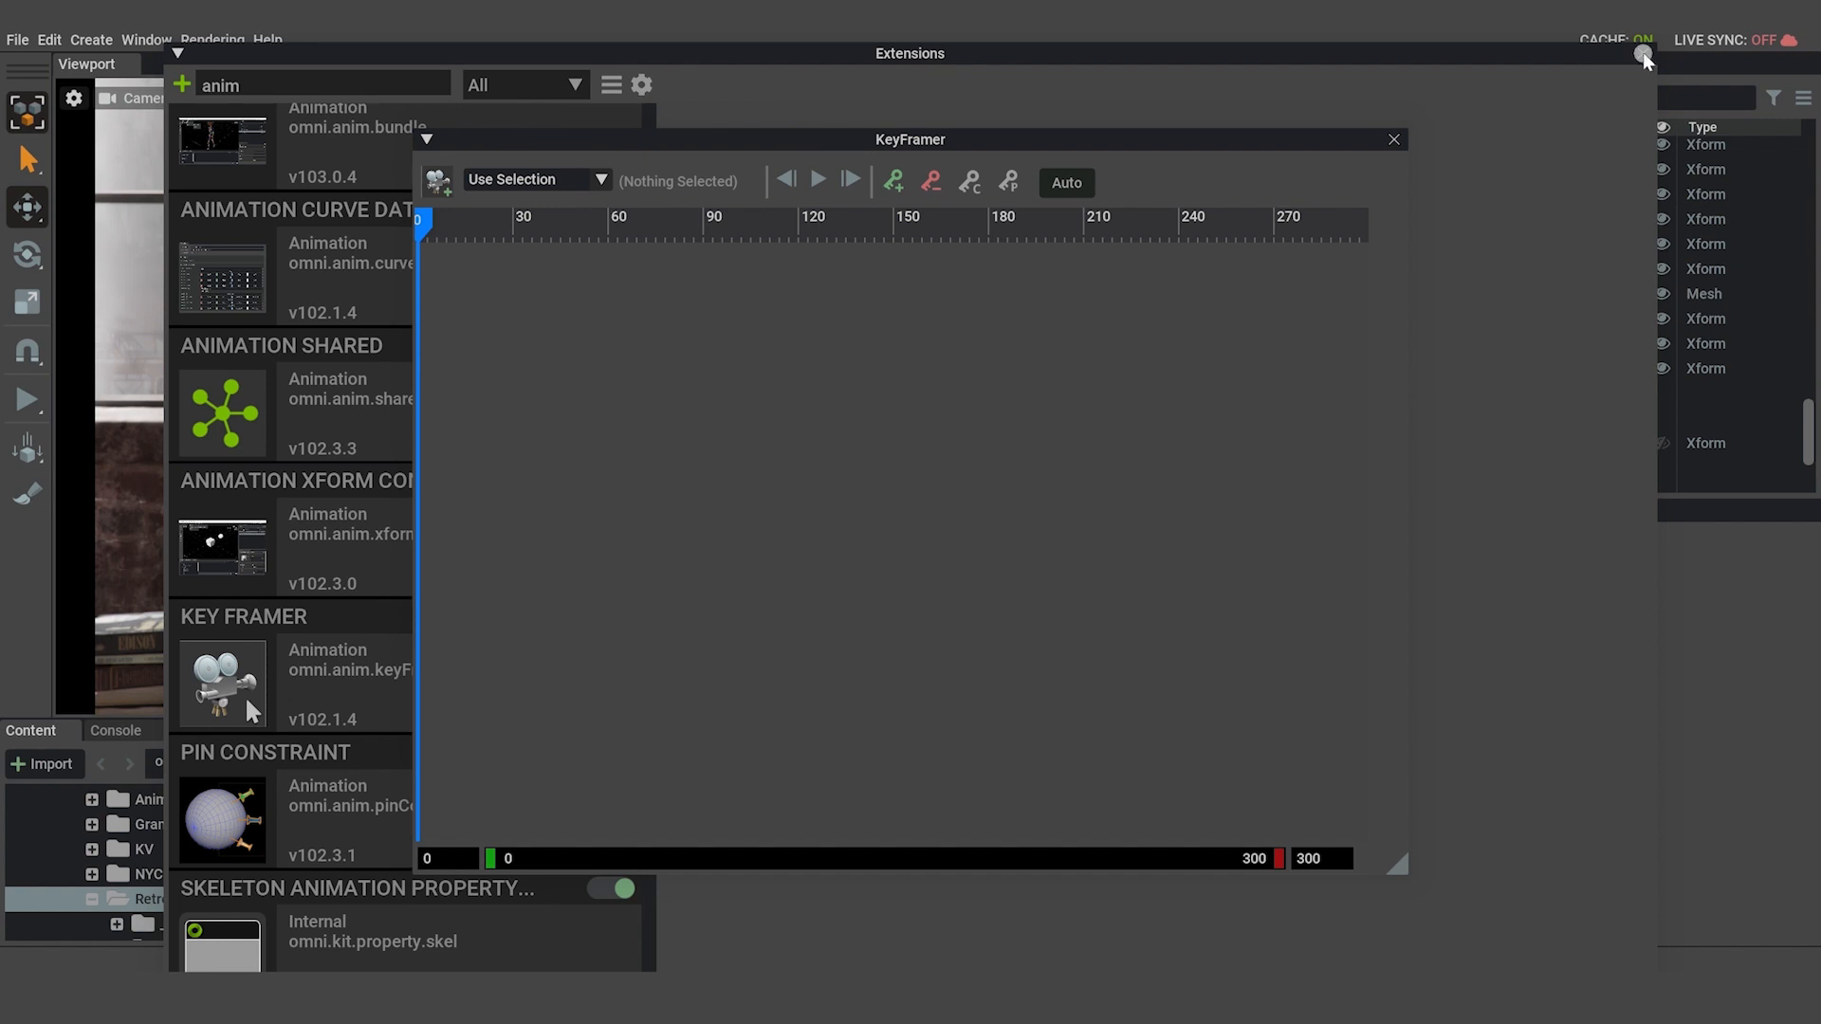
{"action": "left_click", "coordinate": [1648, 58]}
{"action": "left_click", "coordinate": [1643, 54]}
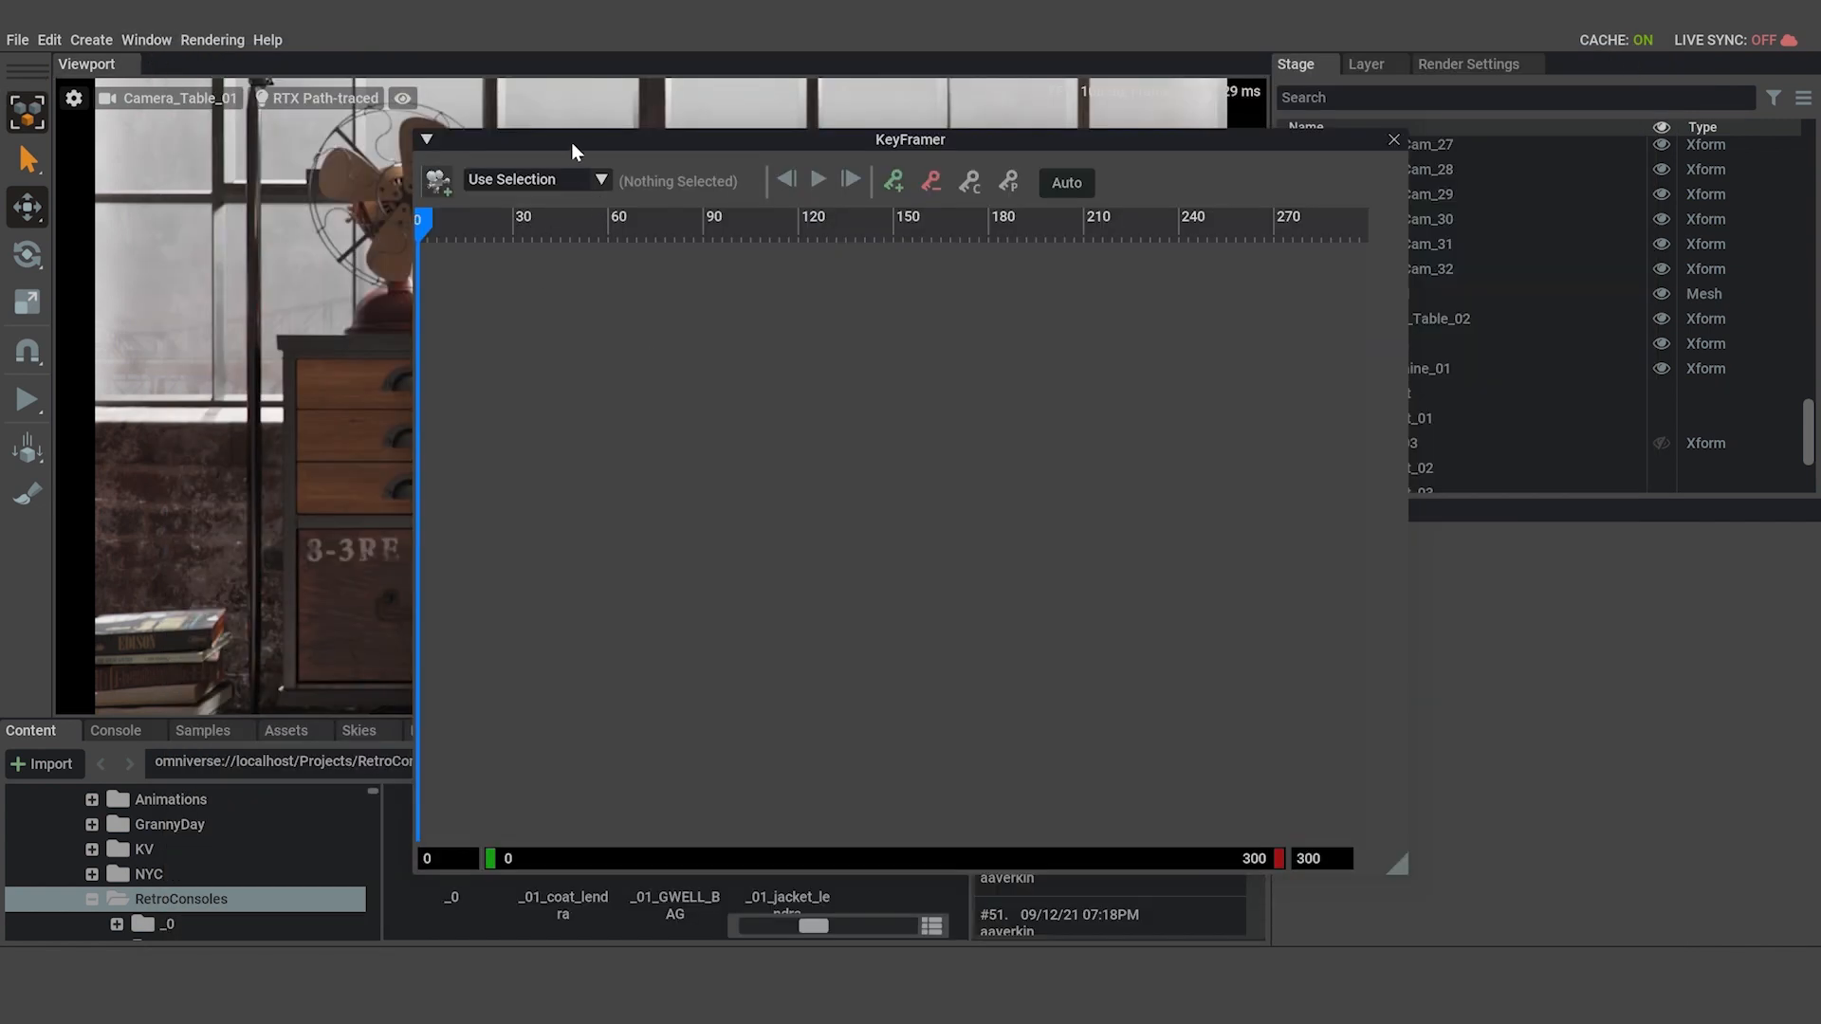
Dock the KeyFramer window alongside Stage, Layer and Render Settings, and widen that area for a longer timeline.
{"action": "left_click_drag", "start_coordinate": [571, 139], "coordinate": [408, 137]}
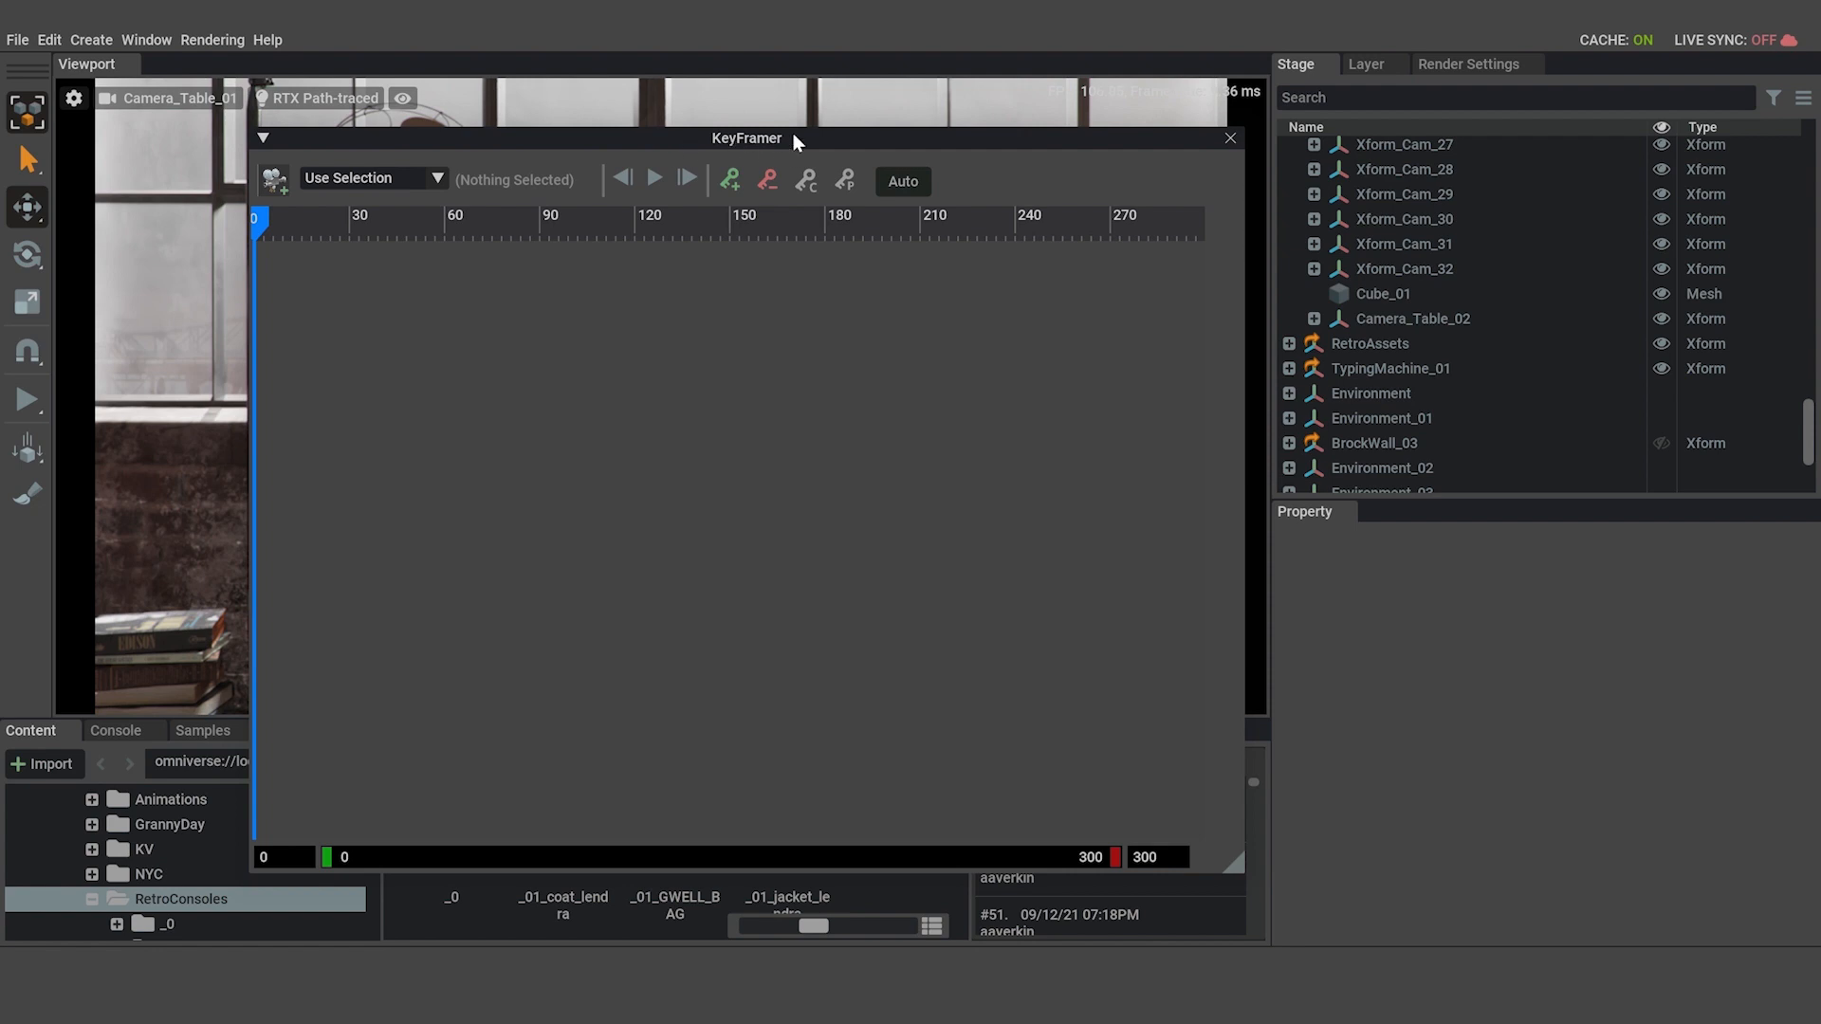
{"action": "left_click_drag", "start_coordinate": [740, 139], "coordinate": [1582, 76]}
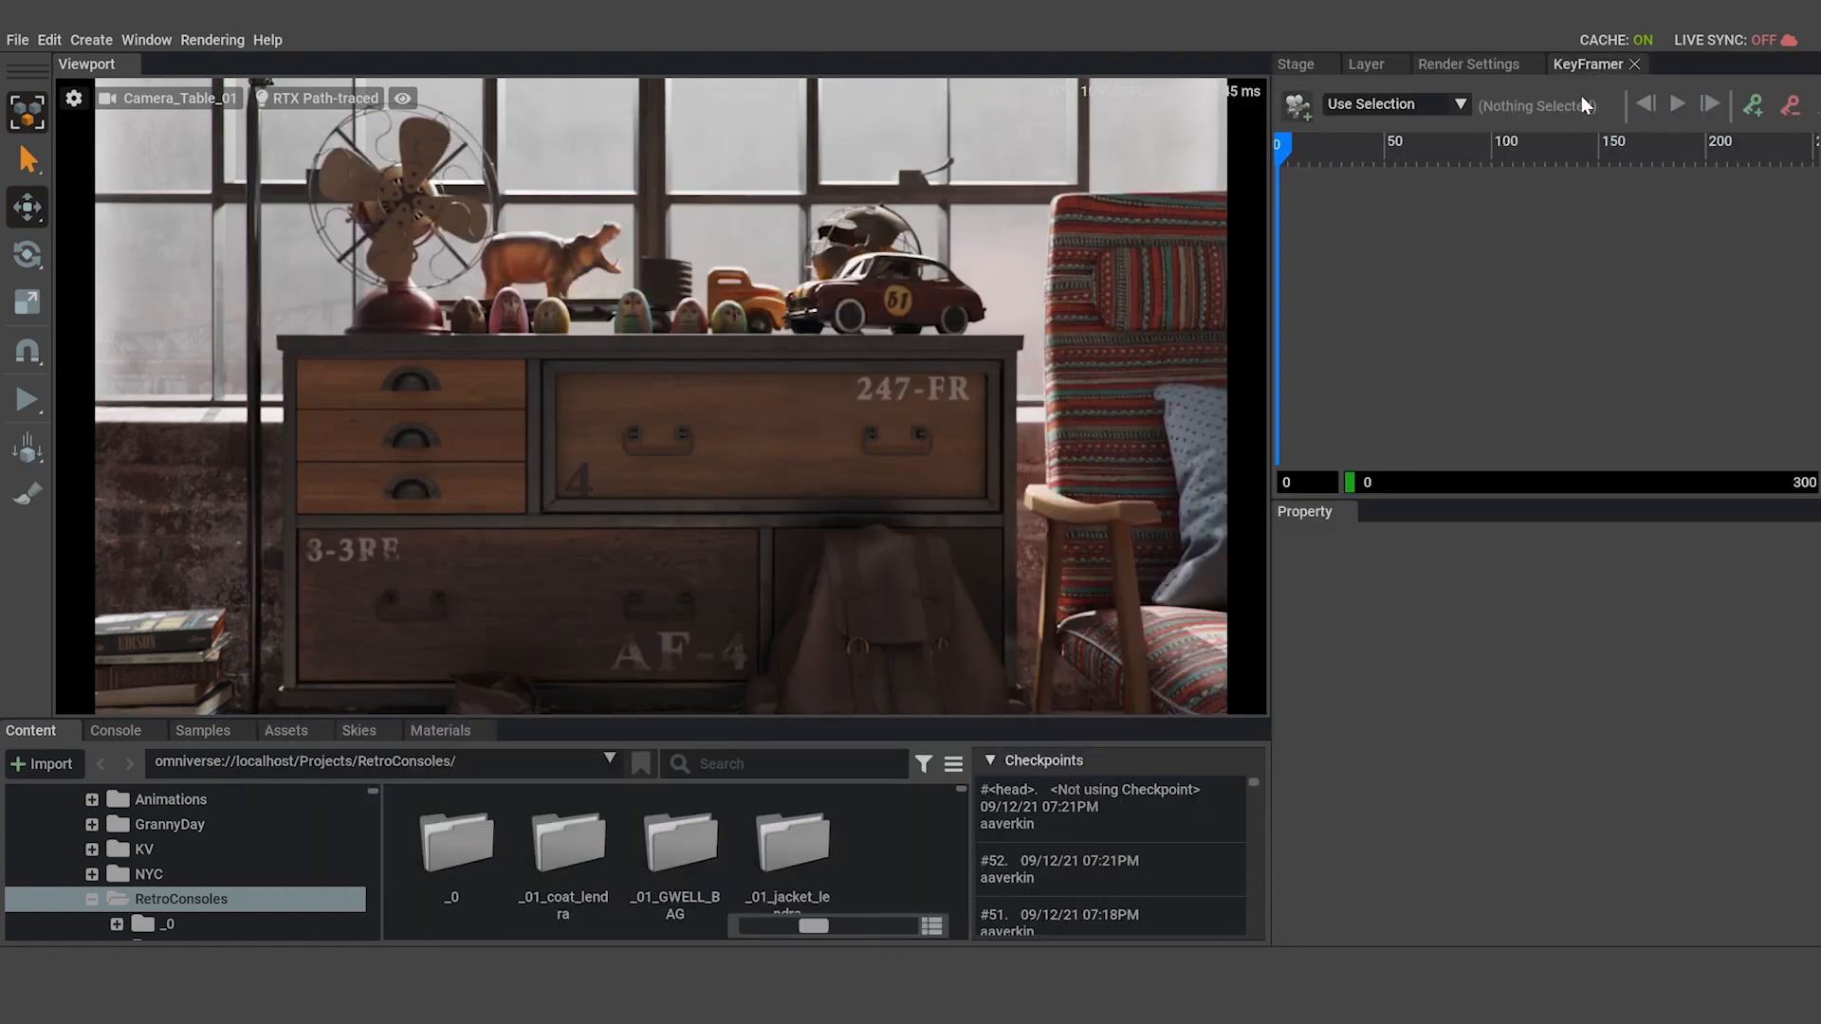
{"action": "left_click_drag", "start_coordinate": [1271, 313], "coordinate": [880, 289]}
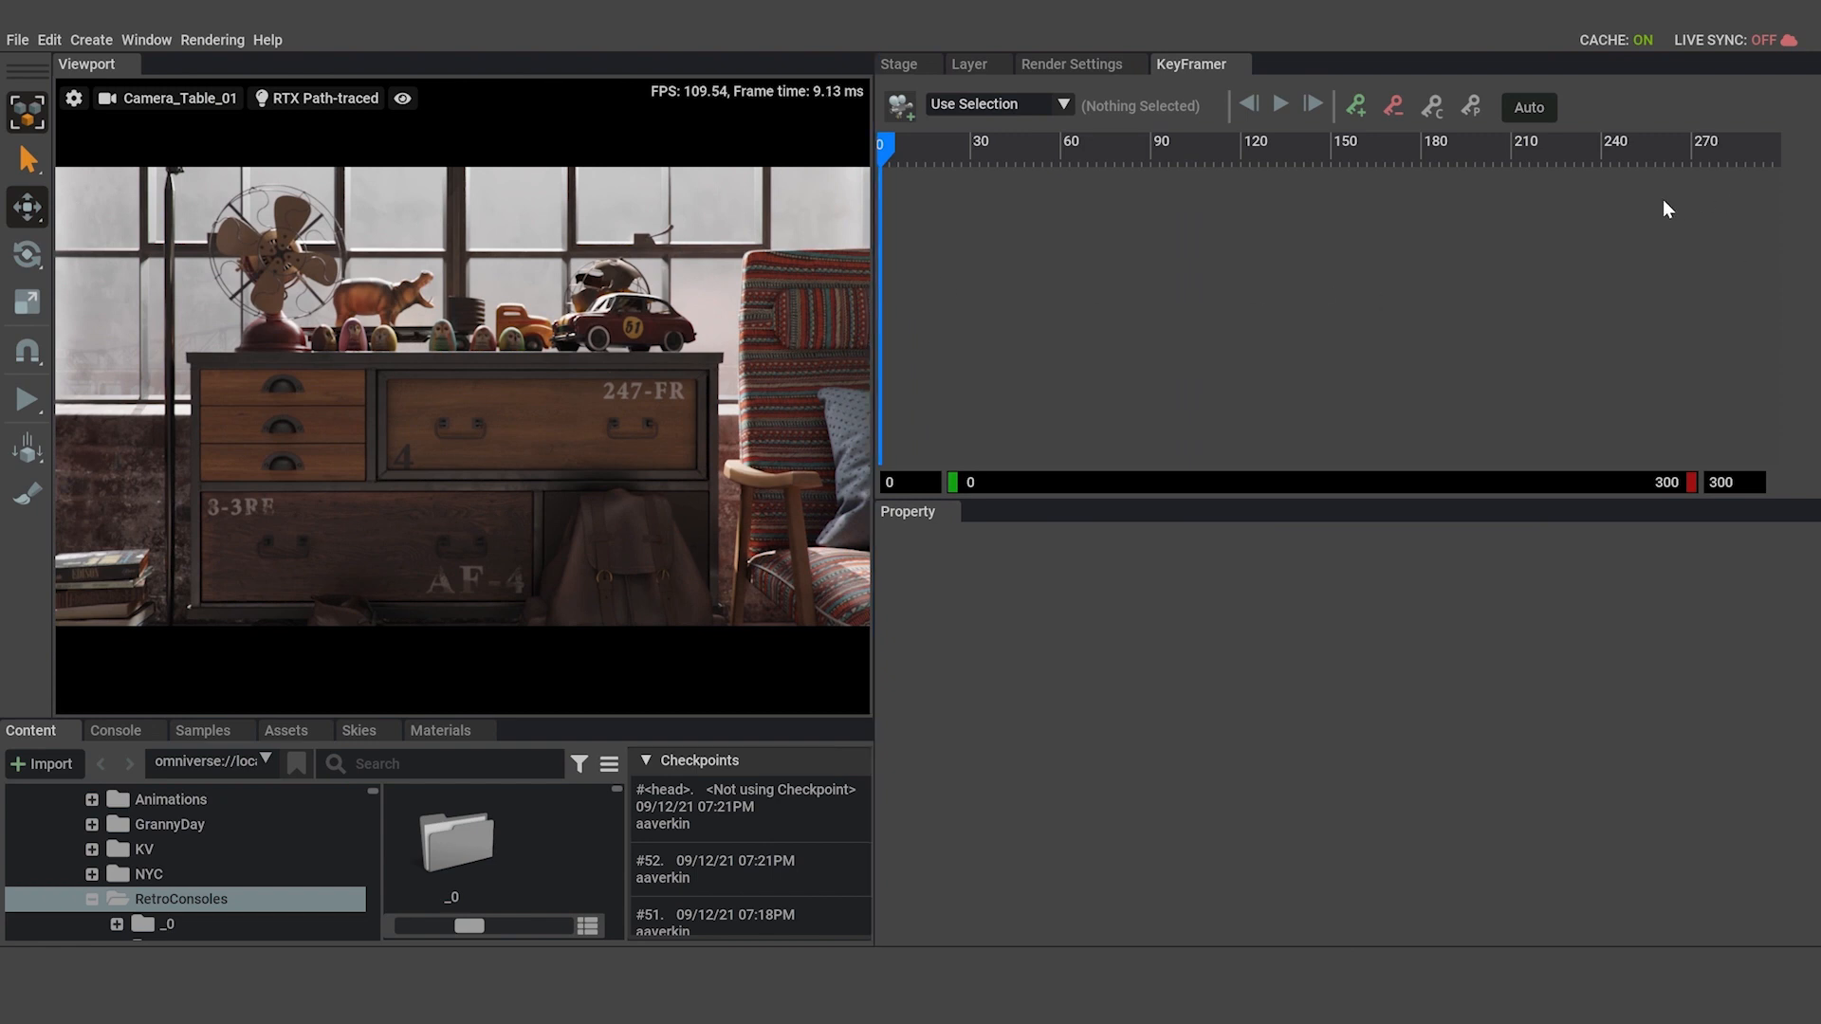
{"action": "left_click_drag", "start_coordinate": [873, 317], "coordinate": [737, 327]}
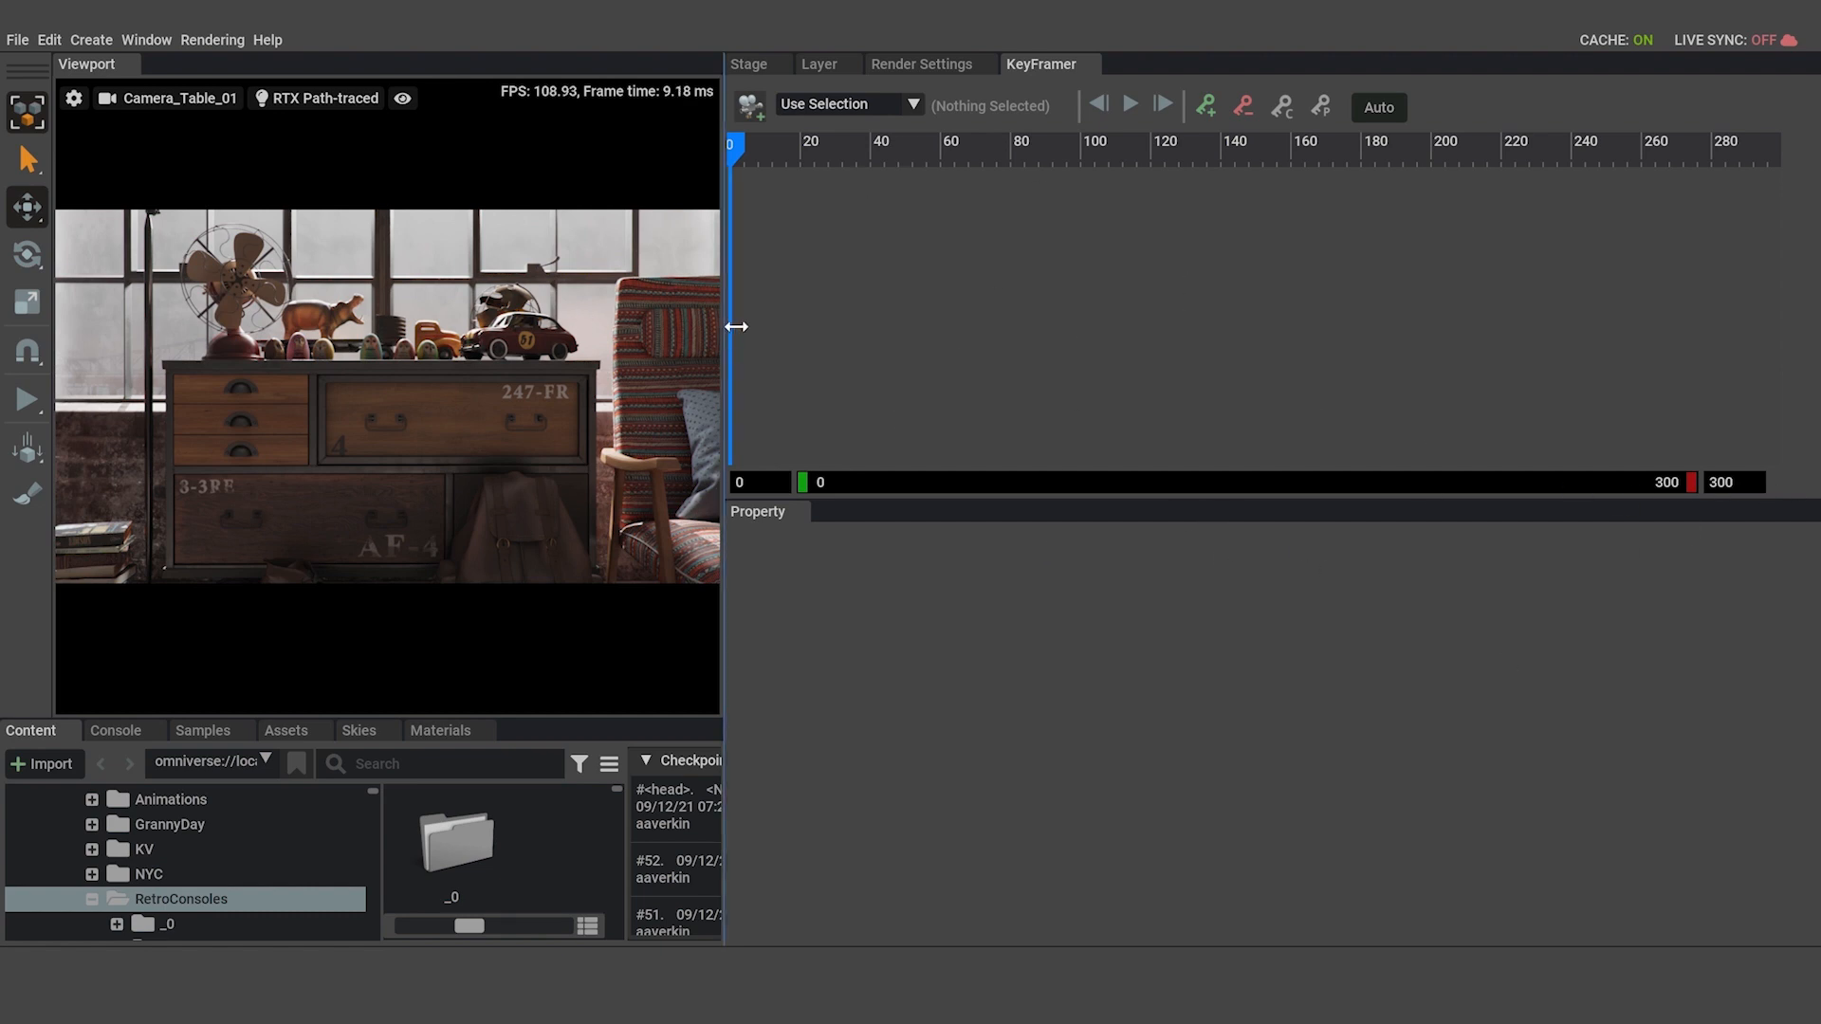
{"action": "left_click_drag", "start_coordinate": [731, 326], "coordinate": [977, 357]}
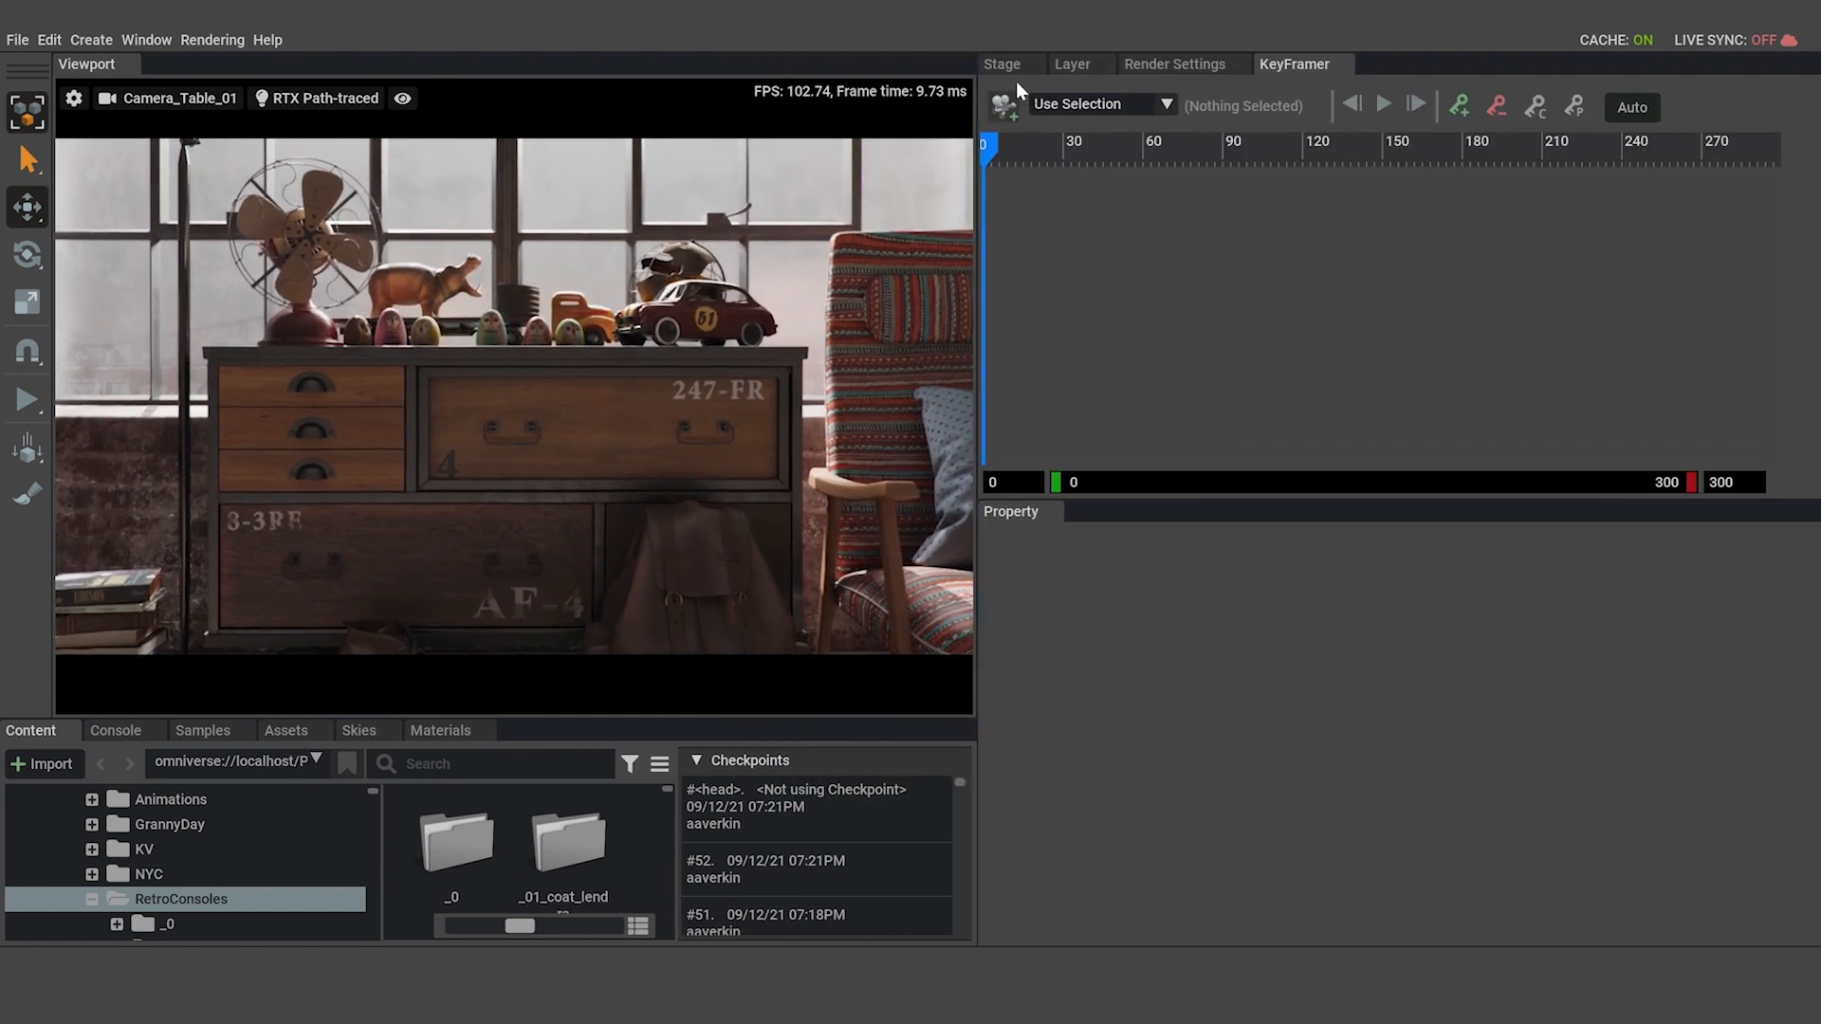
Load the Camera_Table_02 Xform into the KeyFramer as the selected object to animate.
{"action": "left_click", "coordinate": [1007, 66]}
{"action": "left_click", "coordinate": [1113, 333]}
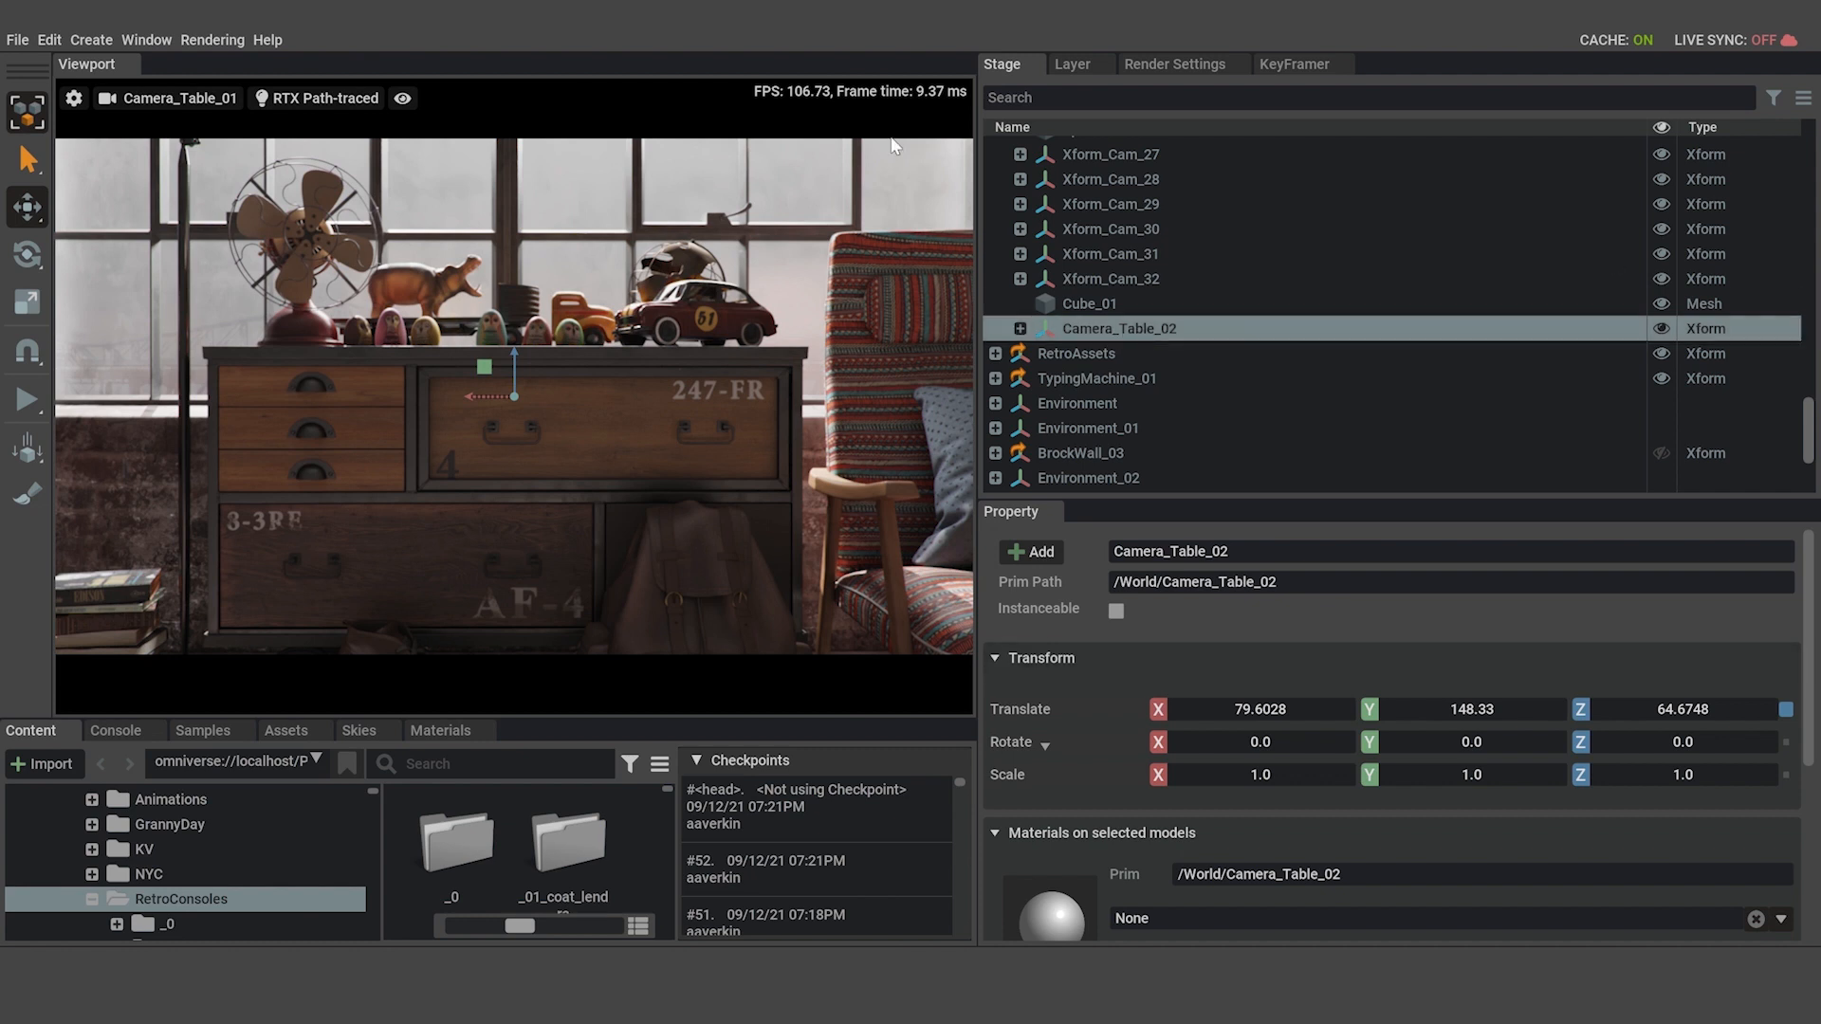
{"action": "left_click", "coordinate": [1303, 66]}
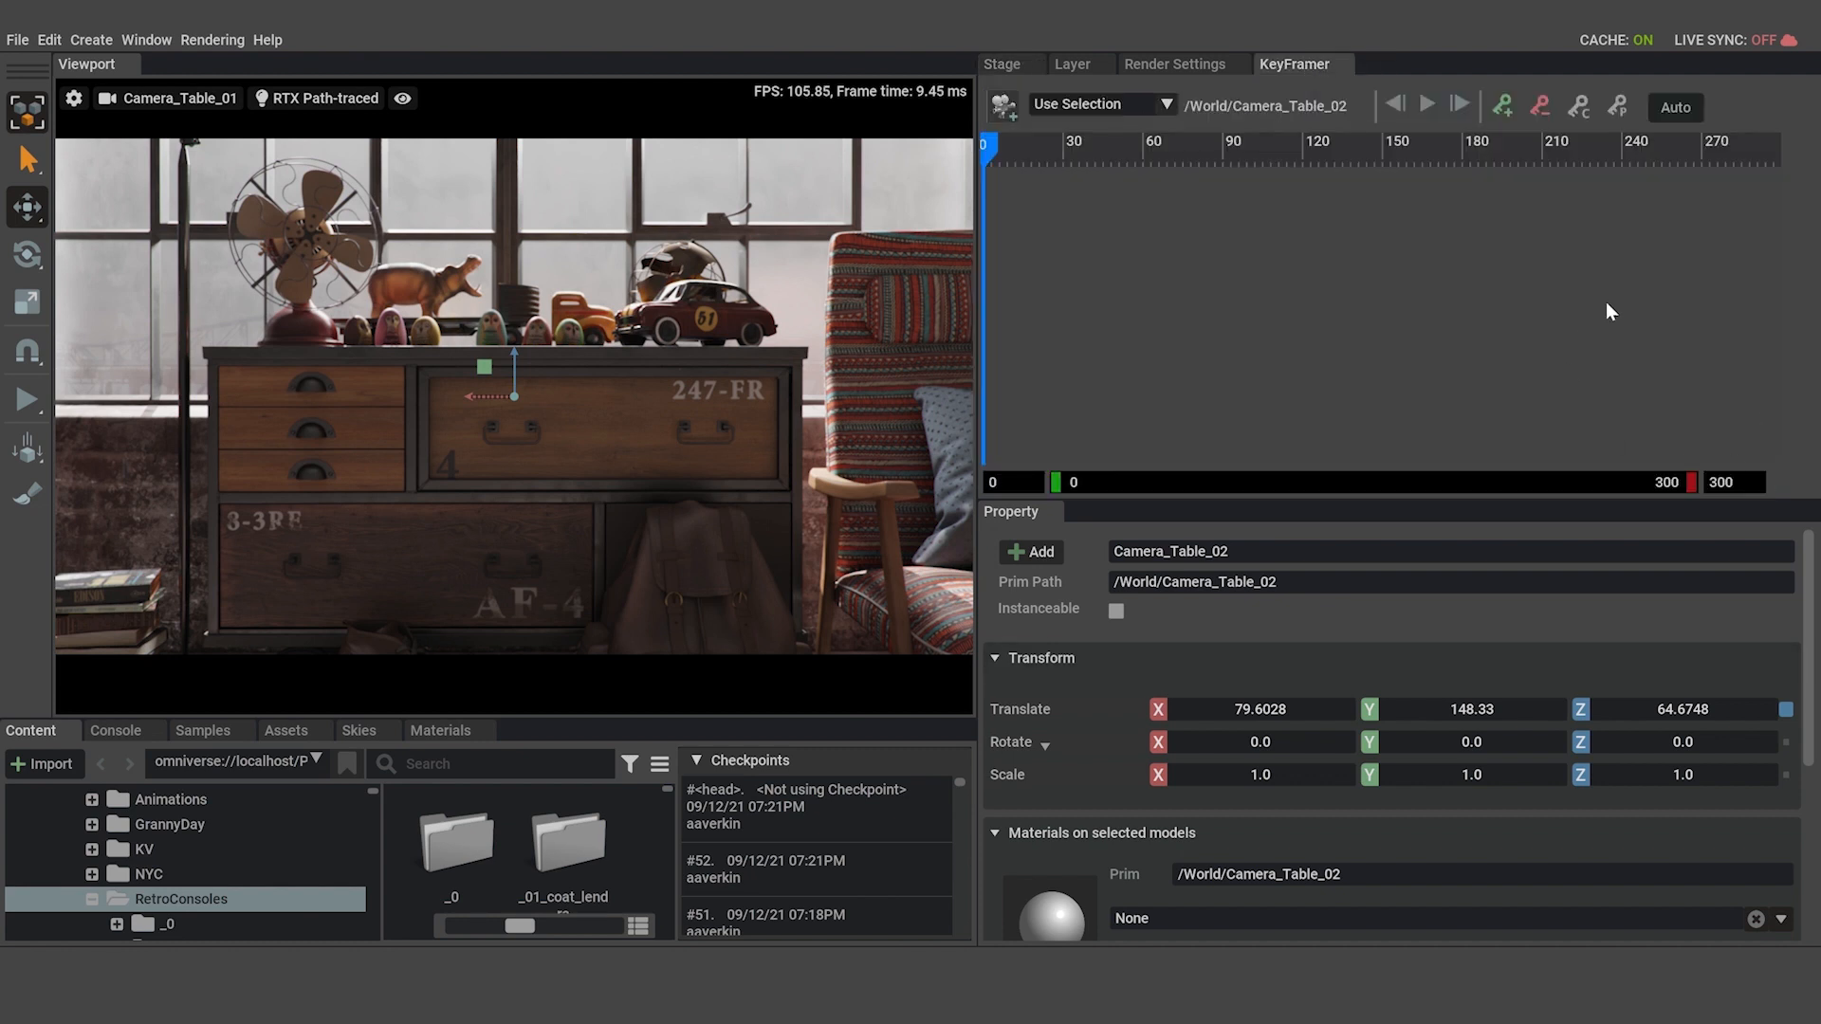
Turn on automatic keying, widen the KeyFramer timeline, and add a keyframe for Camera_Table_02 at frame 0.
{"action": "left_click", "coordinate": [1671, 109]}
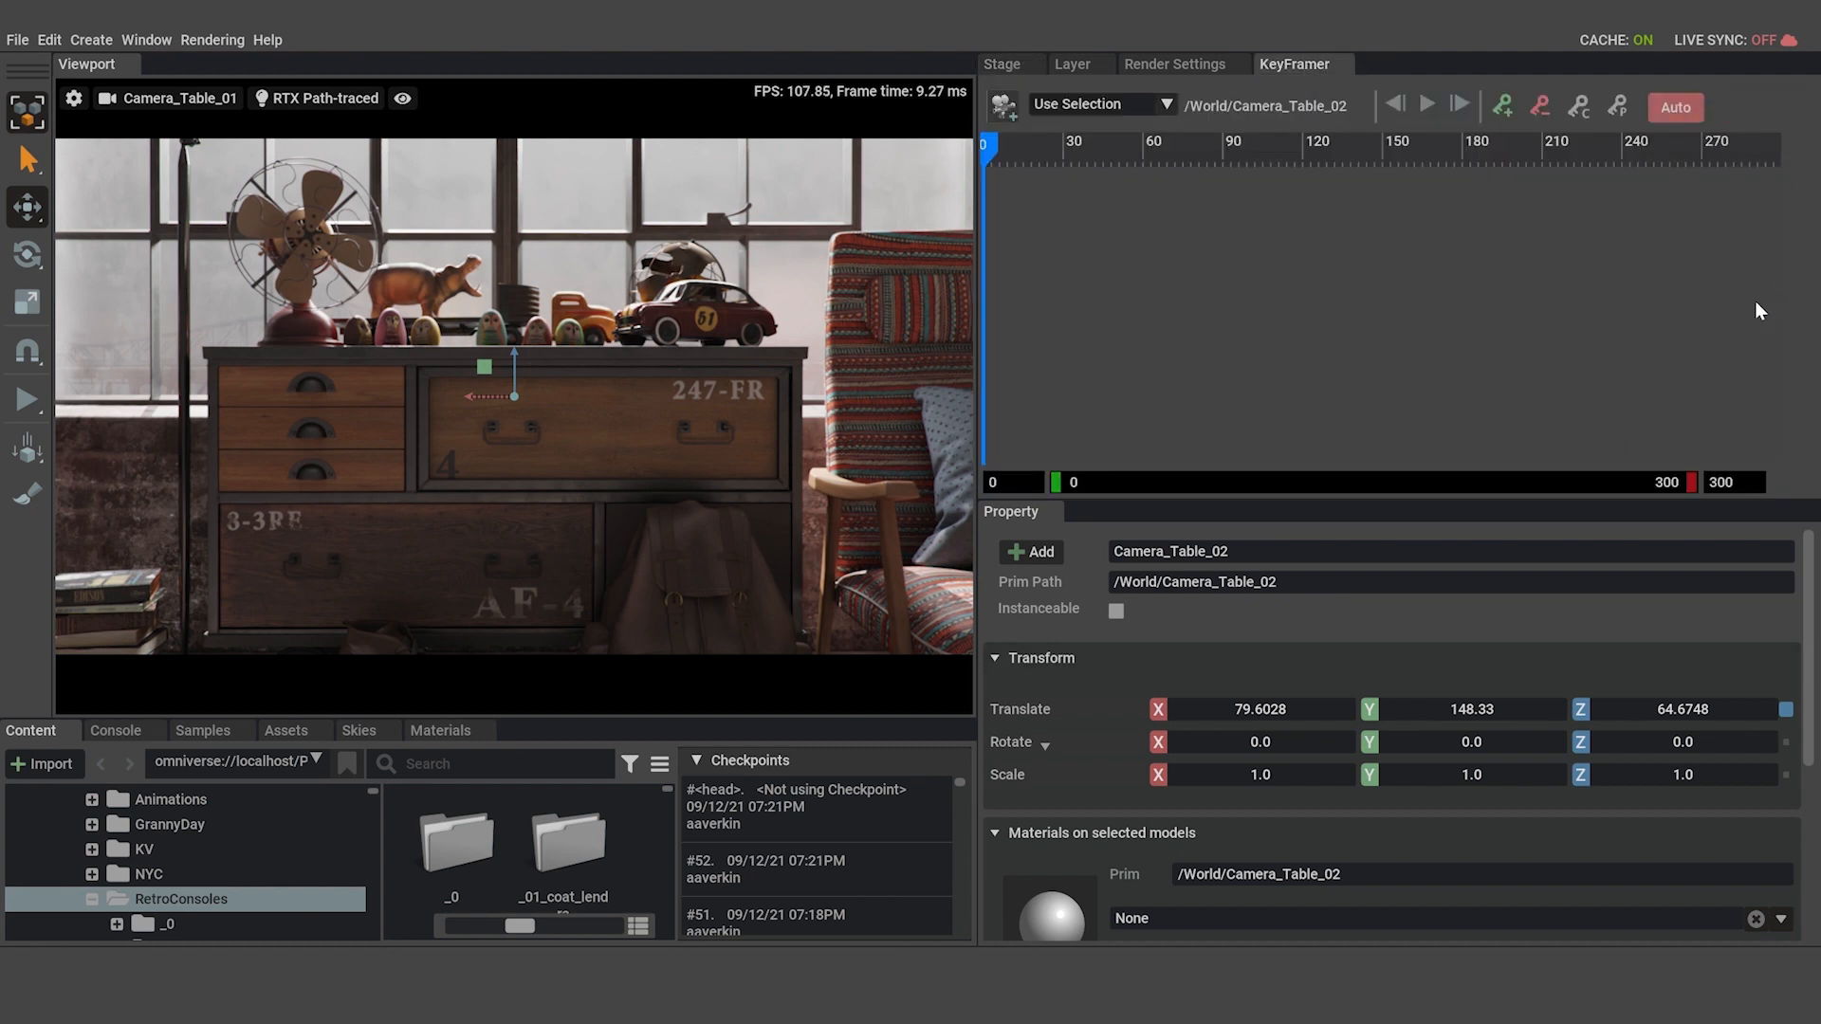
{"action": "left_click_drag", "start_coordinate": [980, 256], "coordinate": [770, 251]}
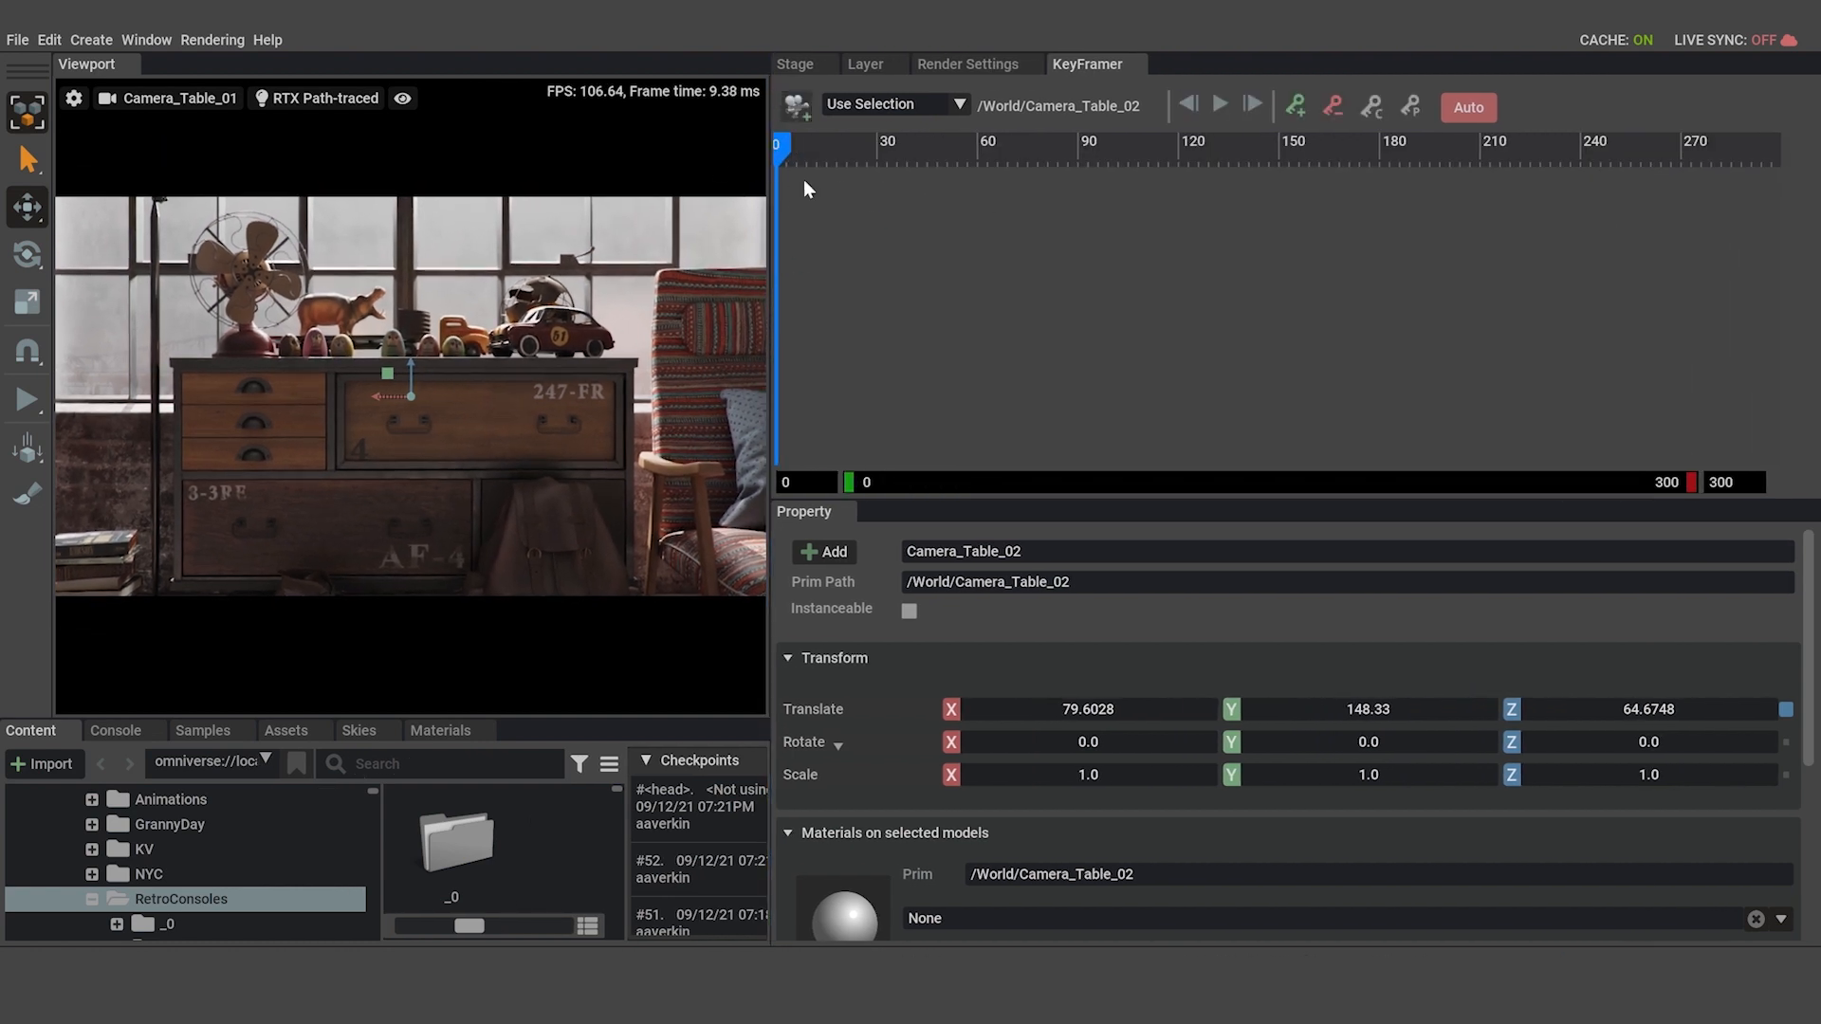
{"action": "left_click", "coordinate": [1297, 112]}
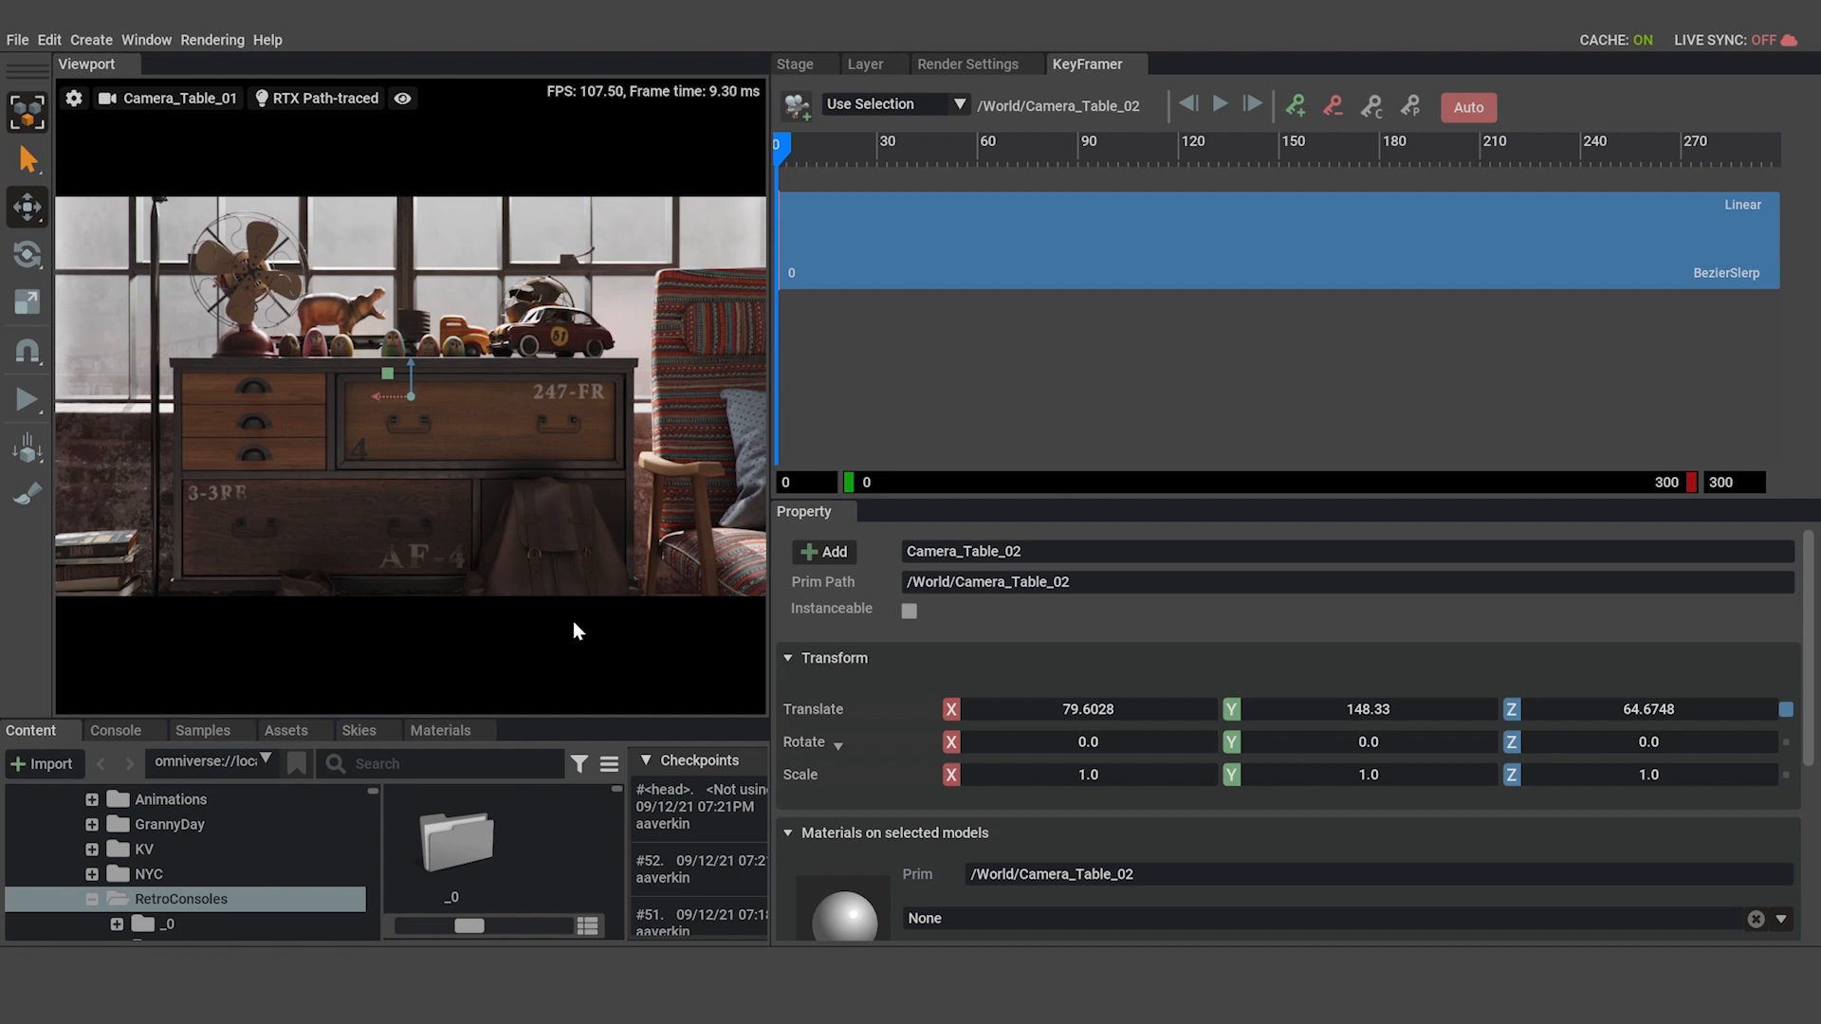
Move the playhead to frame 300 and add a keyframe for Camera_Table_02 there.
{"action": "mouse_move", "coordinate": [453, 688]}
{"action": "left_click_drag", "start_coordinate": [383, 667], "coordinate": [622, 690]}
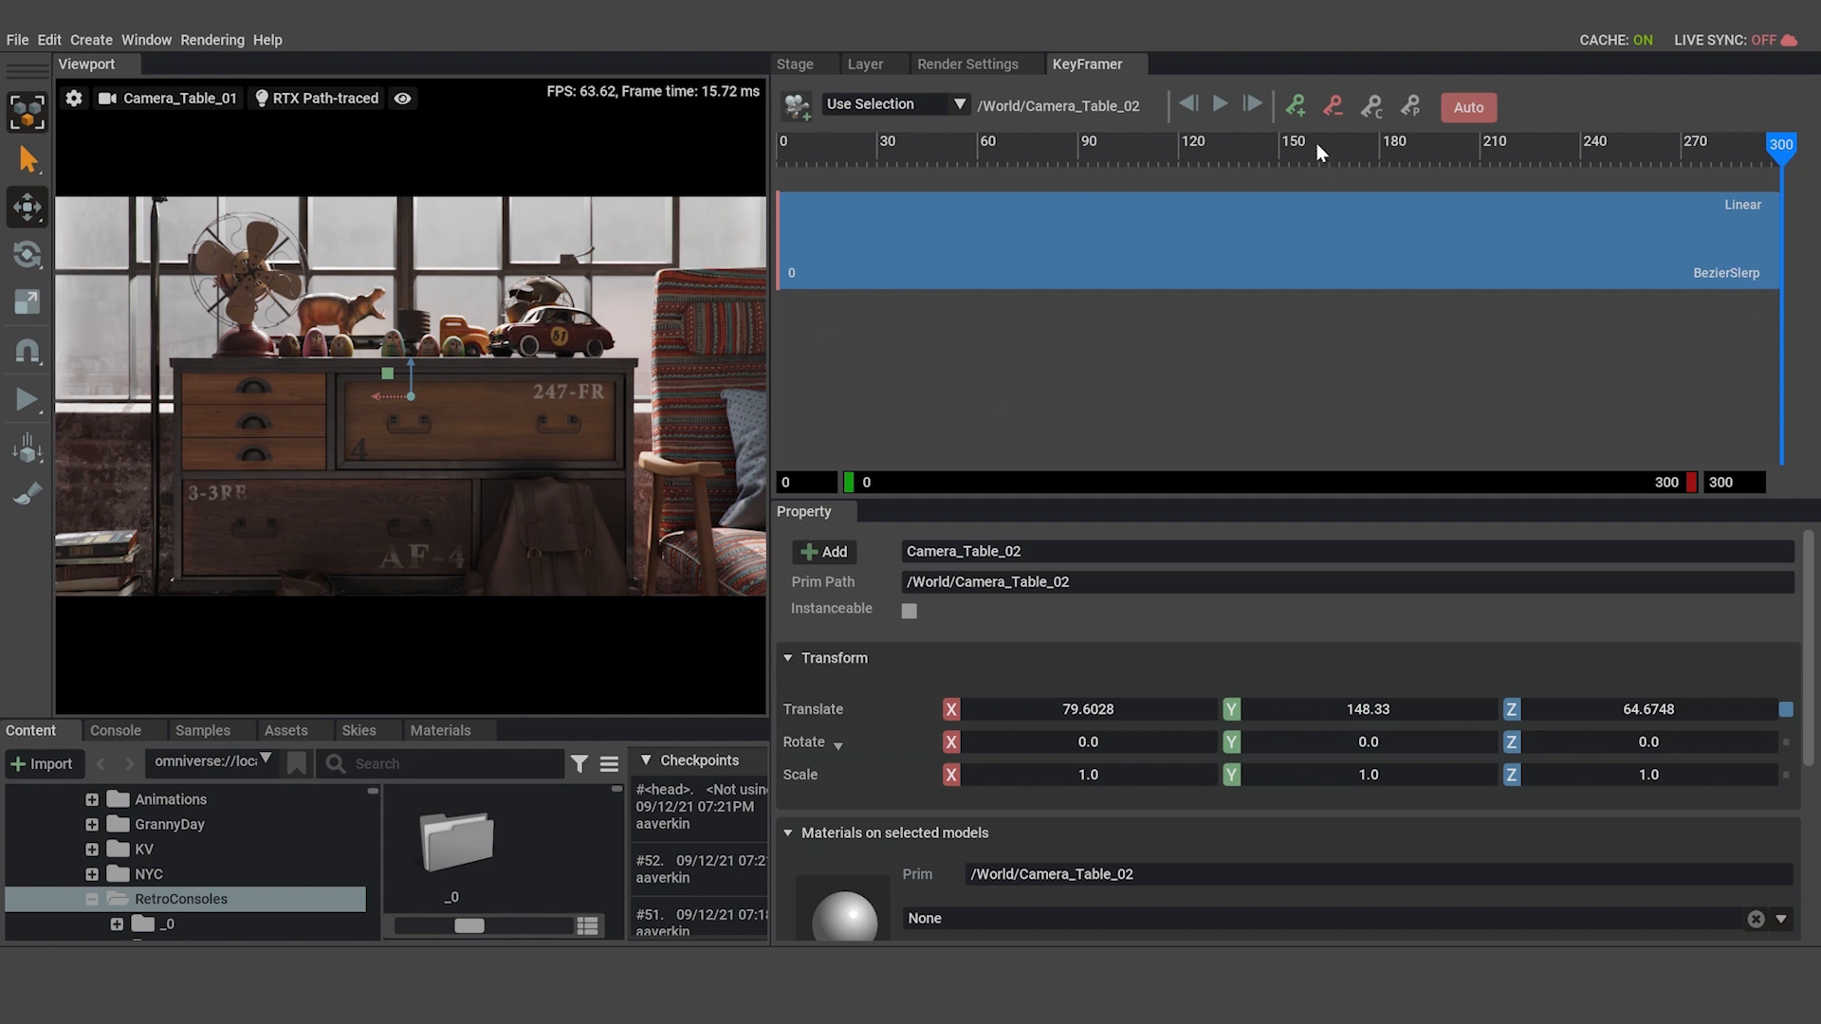
{"action": "left_click", "coordinate": [1294, 107]}
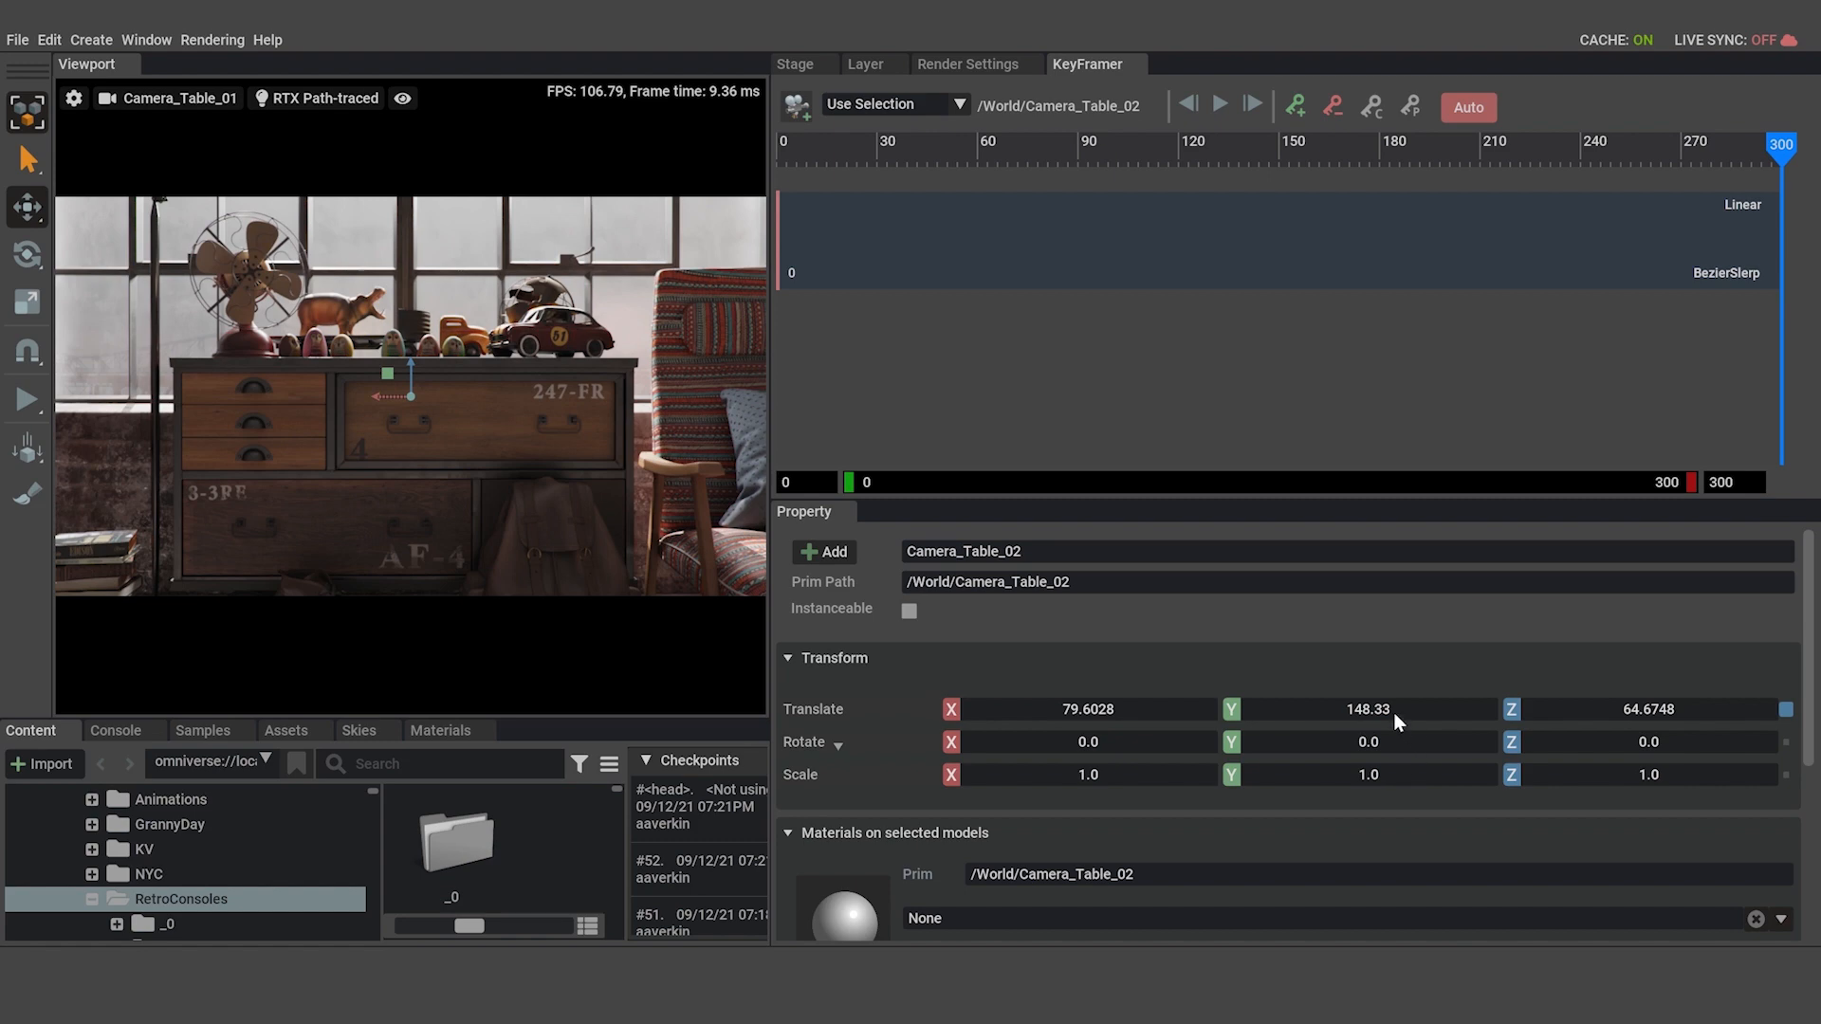
Pull the camera rig back from the dresser at frame 300 by setting Camera_Table_02's Y translation to -11.0.
{"action": "left_click_drag", "start_coordinate": [1392, 711], "coordinate": [1280, 719]}
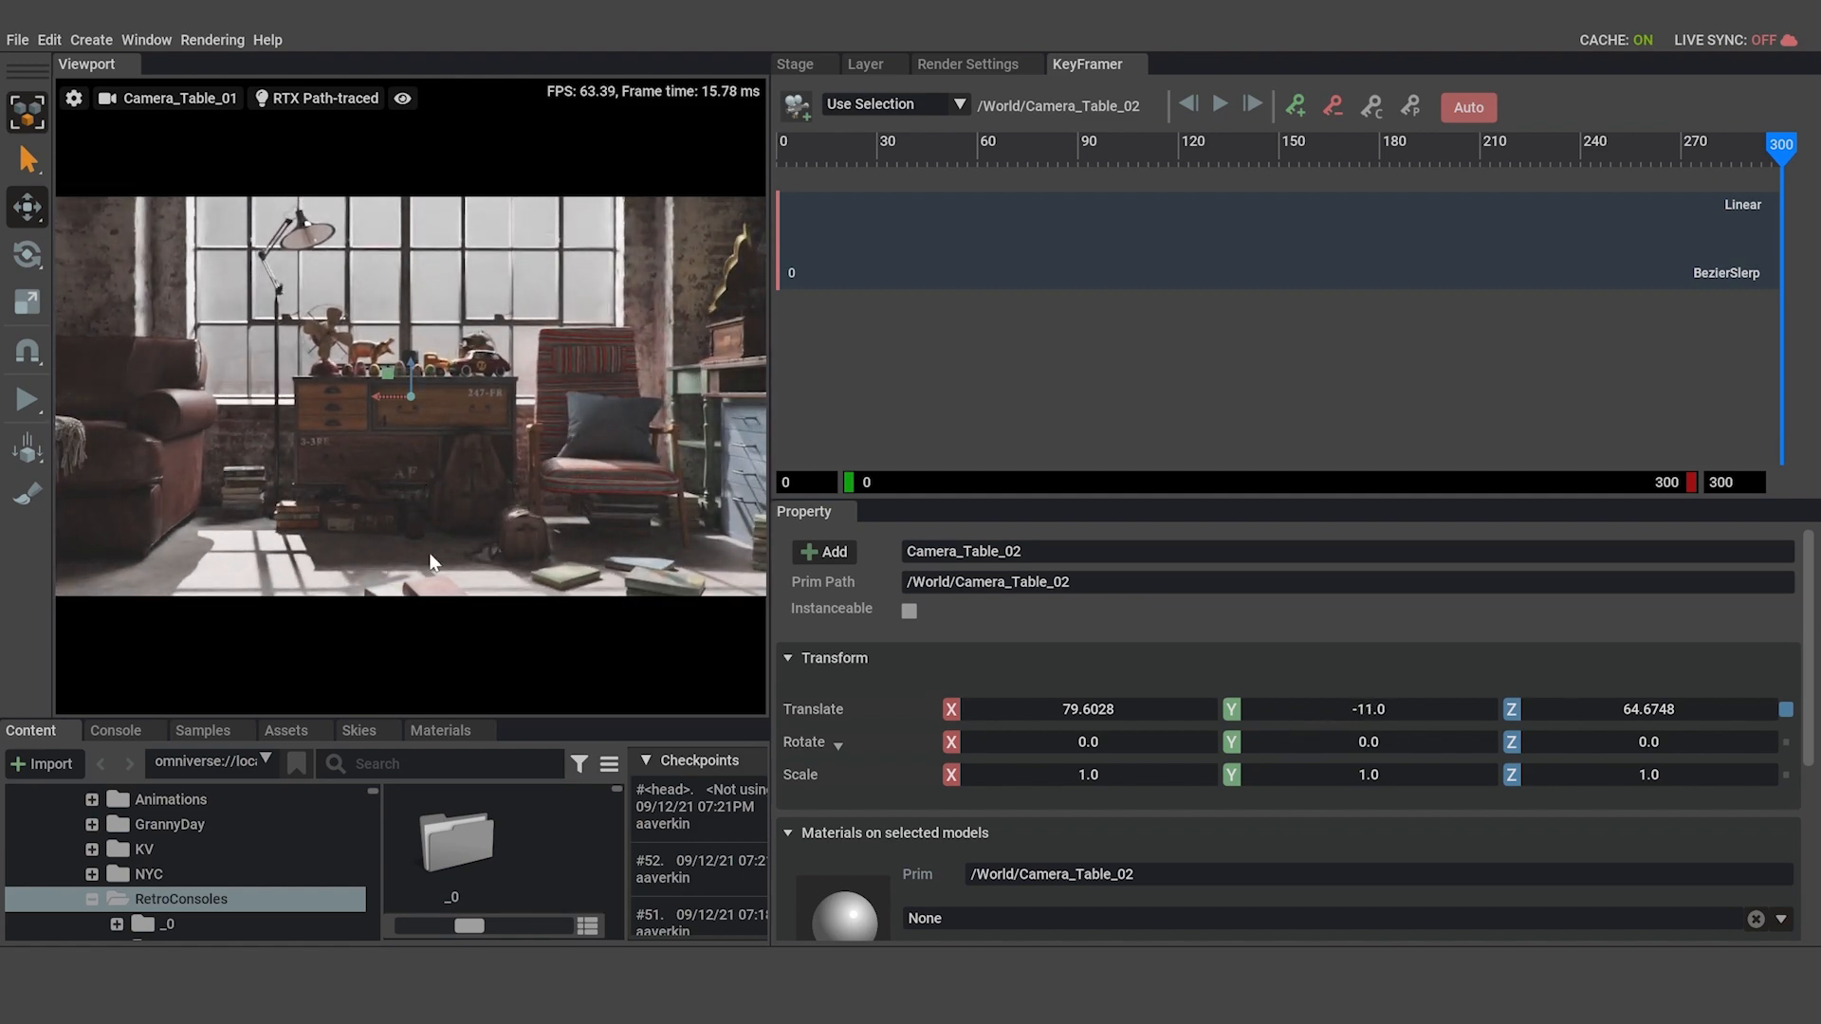
{"action": "left_click", "coordinate": [437, 664]}
{"action": "left_click_drag", "start_coordinate": [436, 664], "coordinate": [686, 696]}
Set Camera_Table_02's Y rotation to -37.0 at frame 300 and scrub the animation back to frame 0.
{"action": "left_click_drag", "start_coordinate": [1385, 741], "coordinate": [1318, 742]}
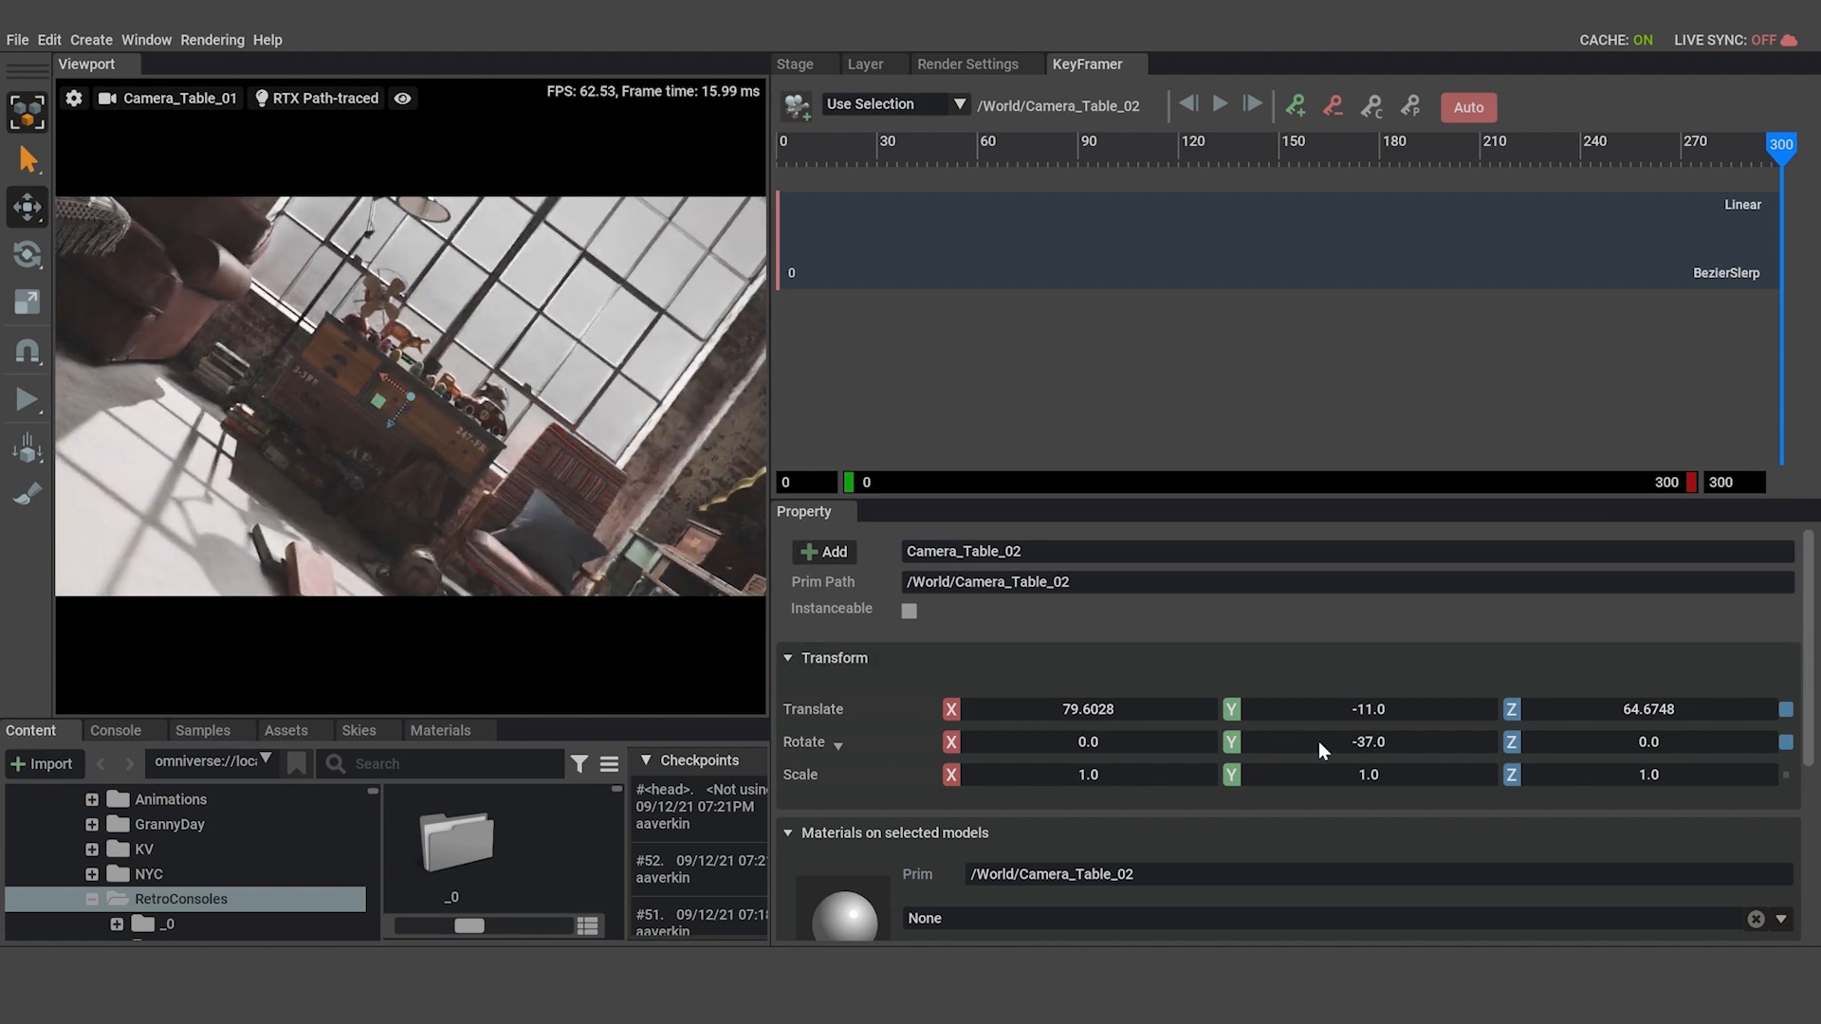
{"action": "mouse_move", "coordinate": [481, 698]}
{"action": "left_click_drag", "start_coordinate": [475, 669], "coordinate": [322, 675]}
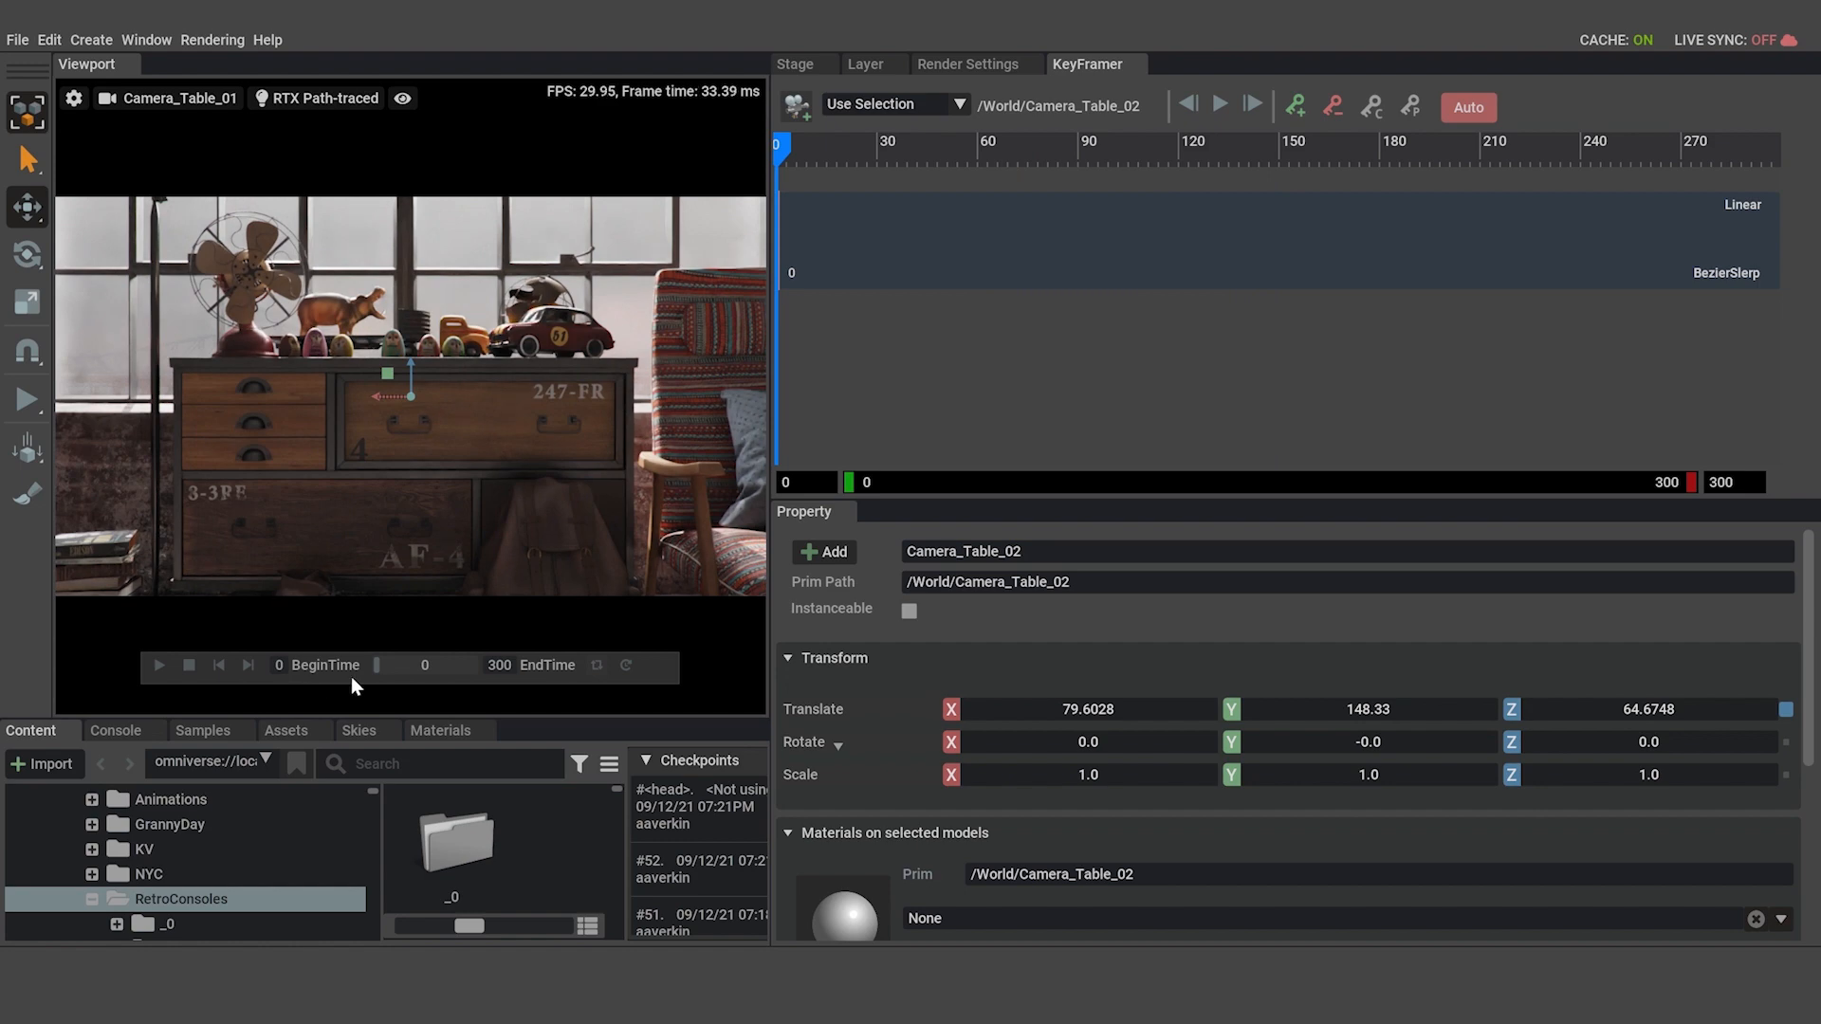
{"action": "left_click_drag", "start_coordinate": [379, 675], "coordinate": [281, 684]}
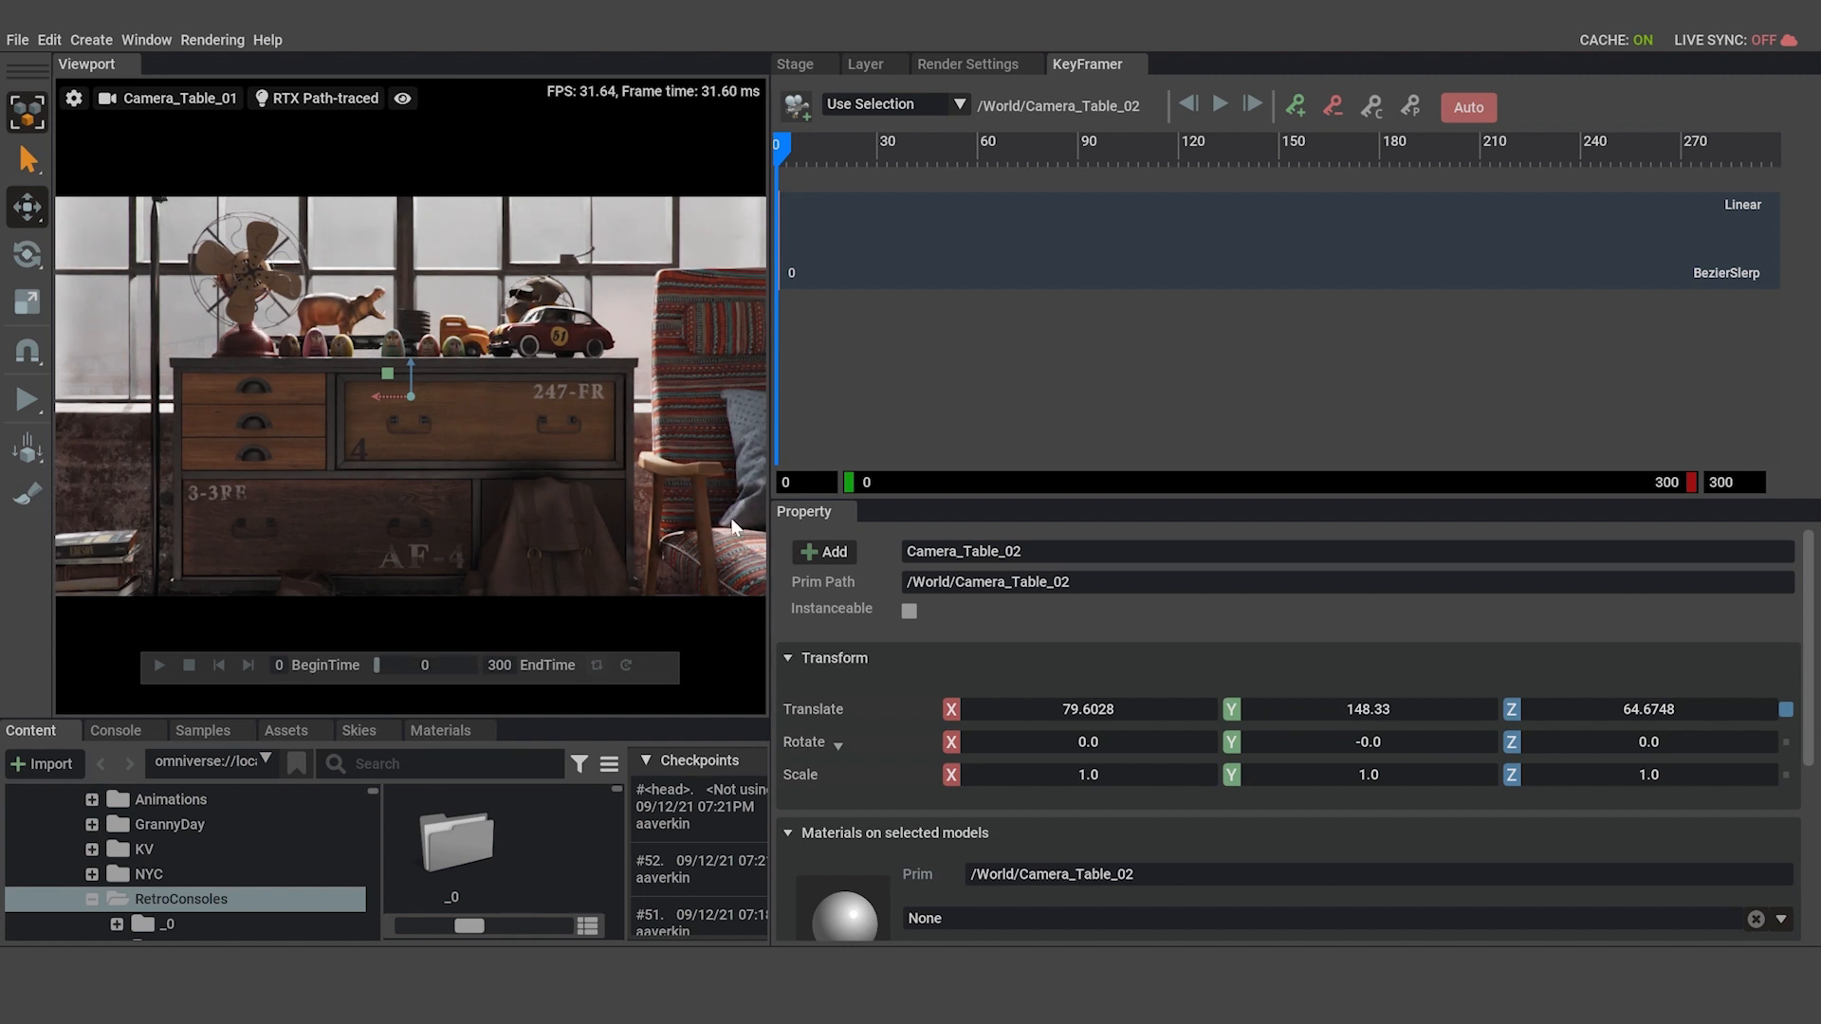
Turn off automatic keying and load the child camera Camera_Table_01 into the KeyFramer.
{"action": "left_click", "coordinate": [1460, 108]}
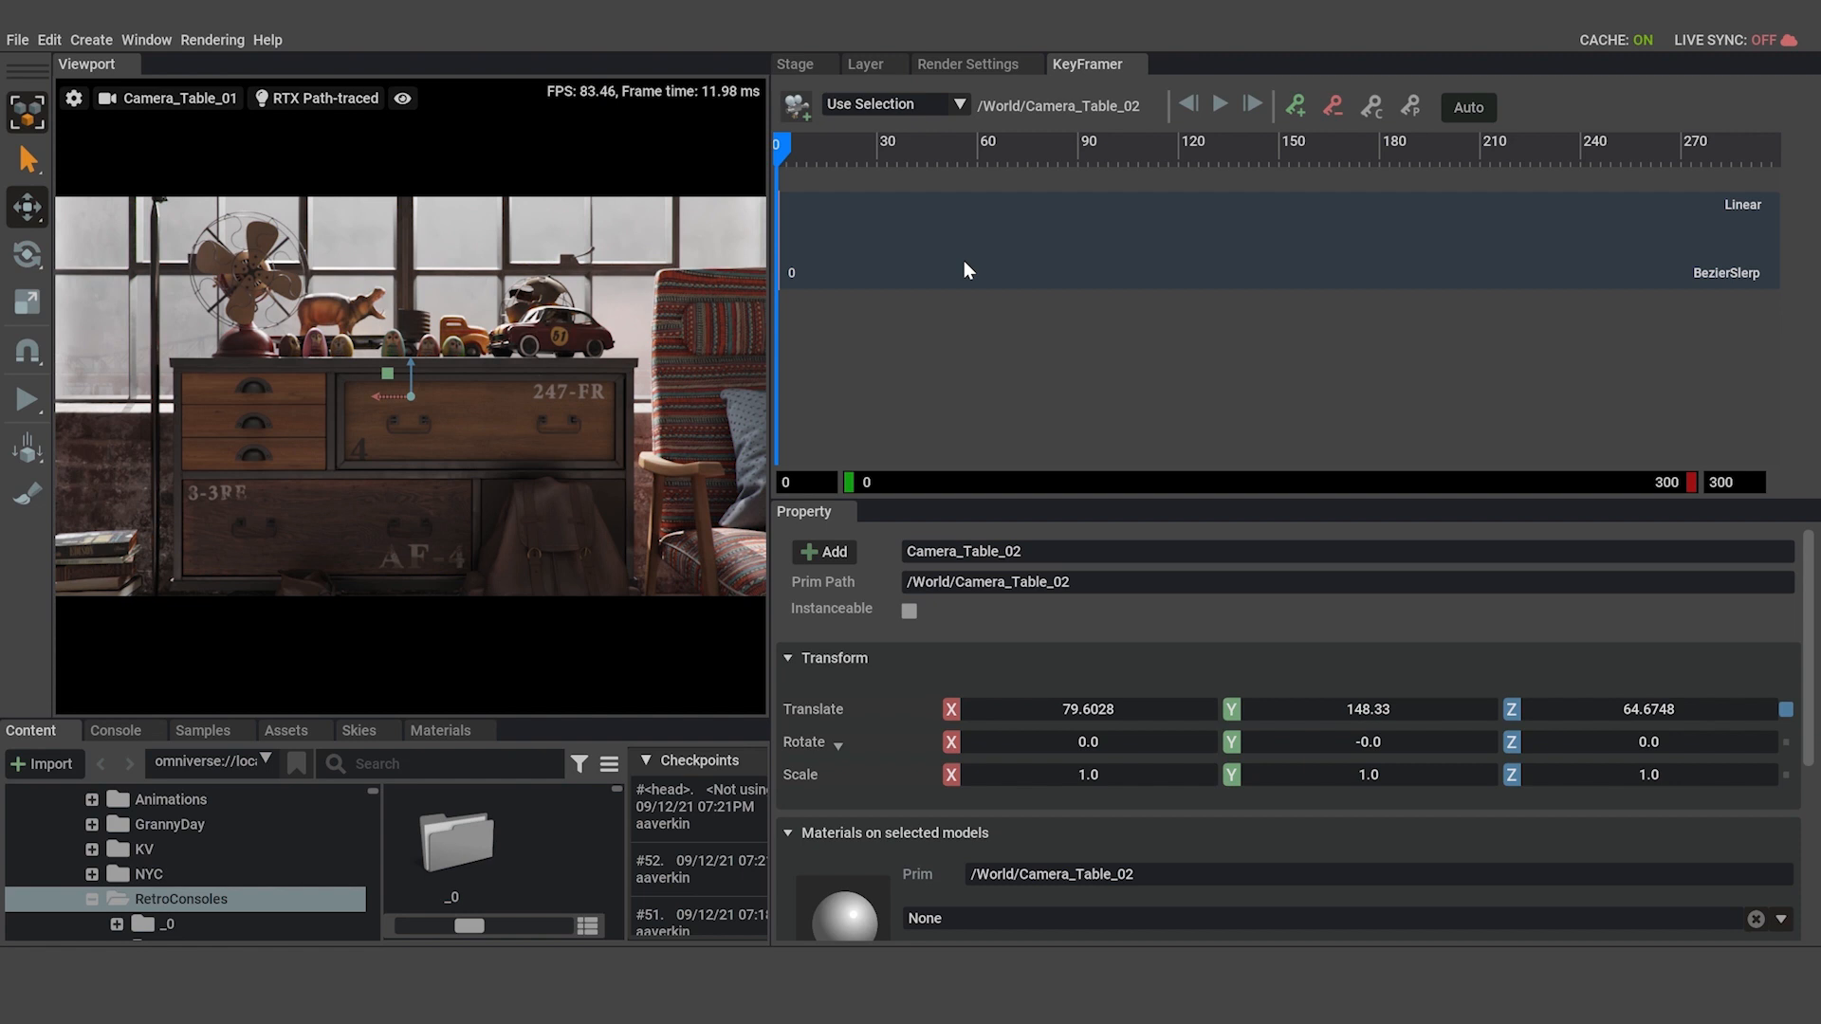
{"action": "left_click", "coordinate": [797, 65]}
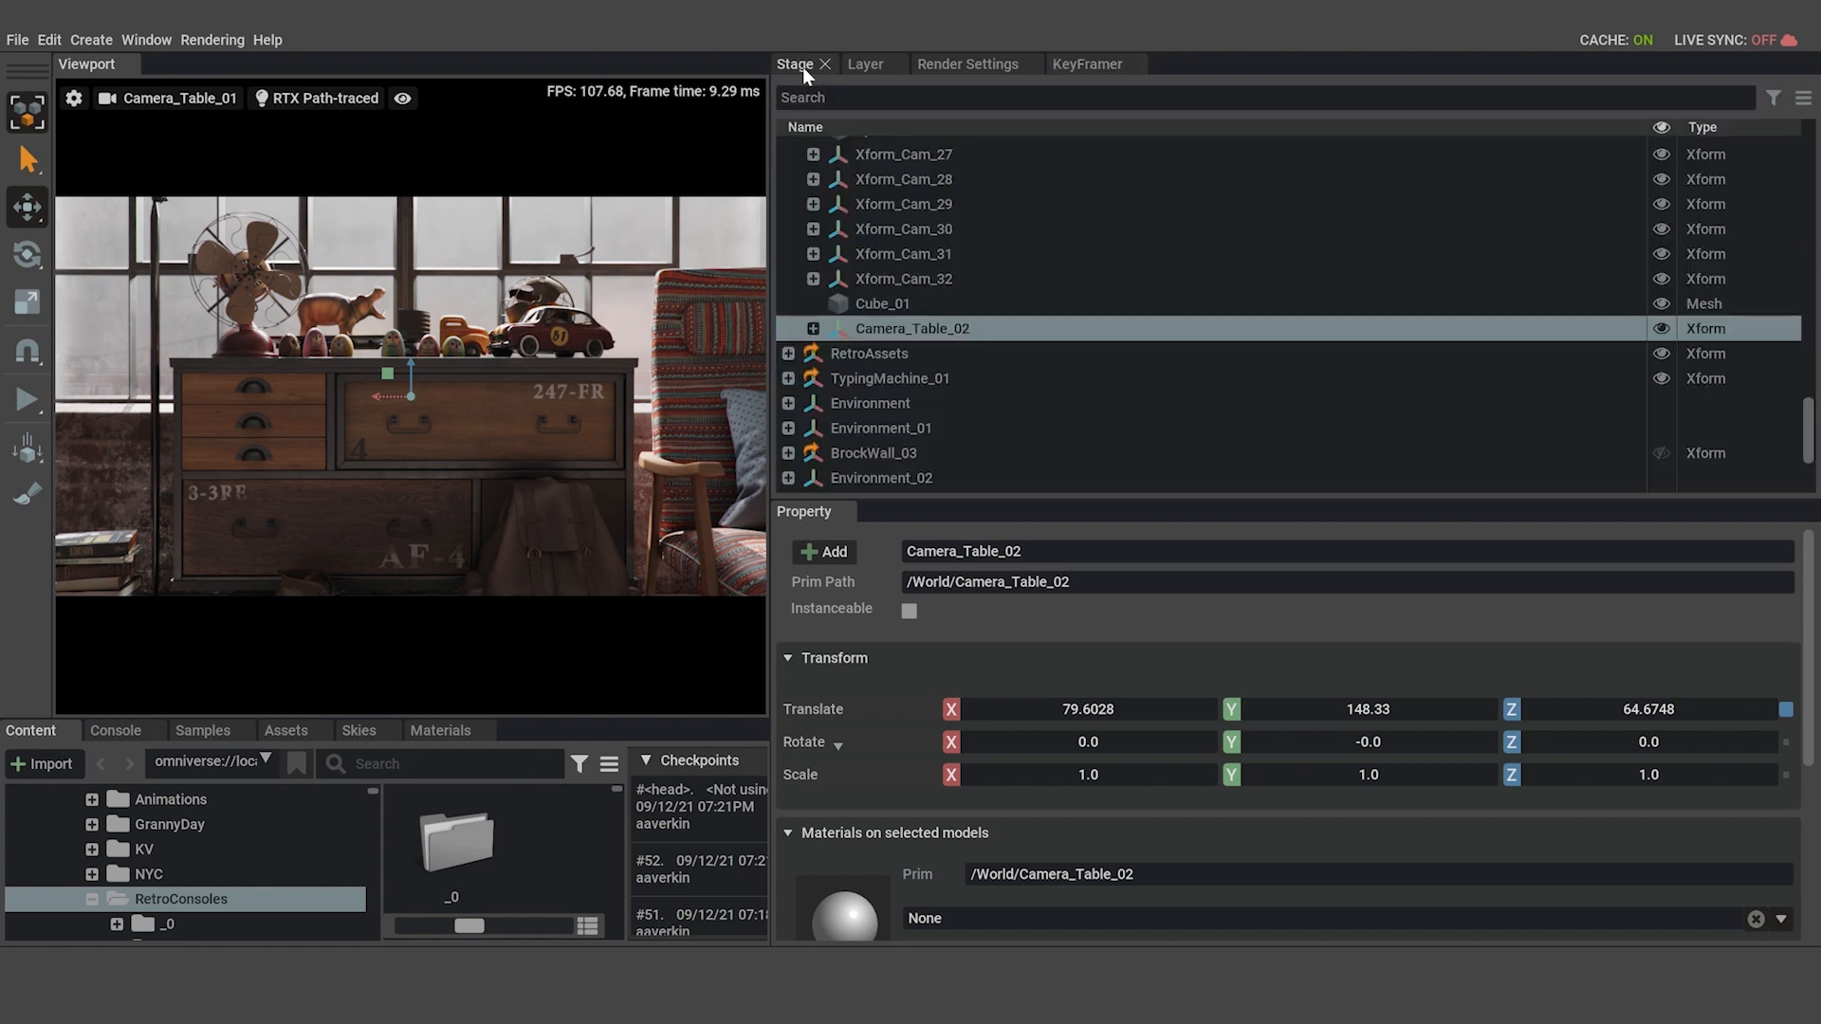
{"action": "left_click", "coordinate": [813, 328]}
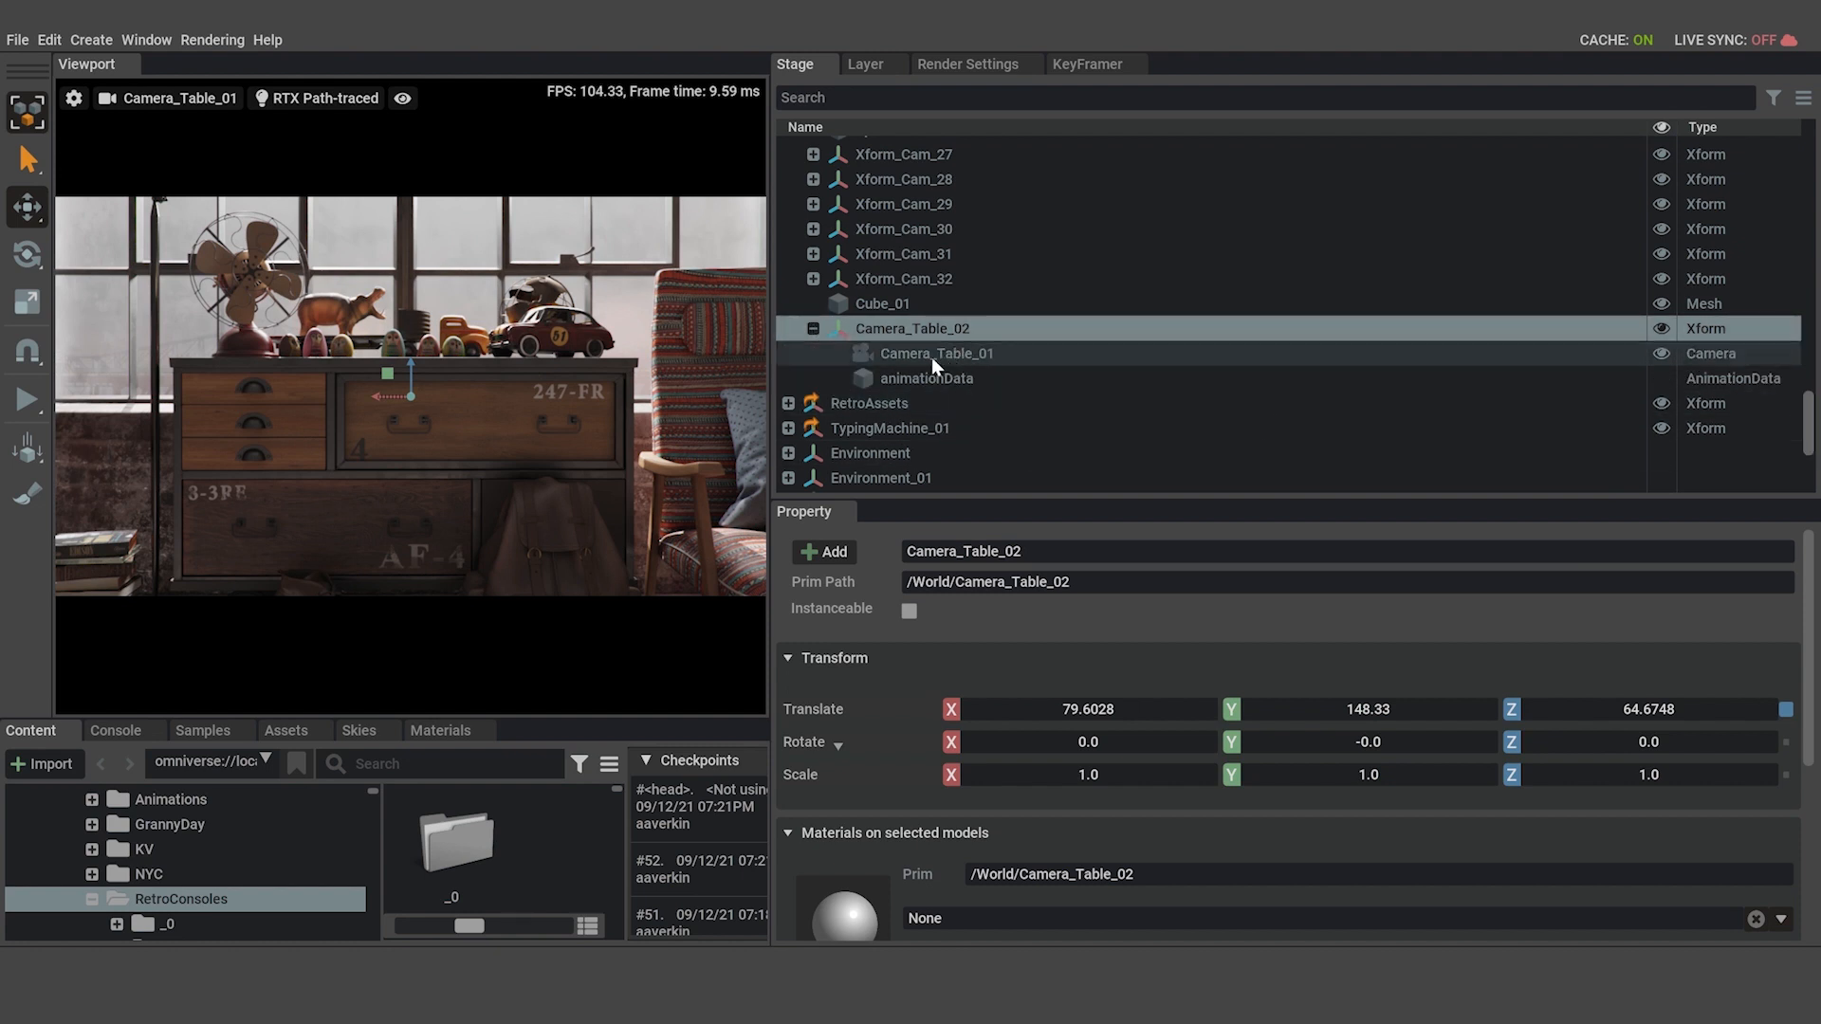
{"action": "left_click", "coordinate": [891, 354]}
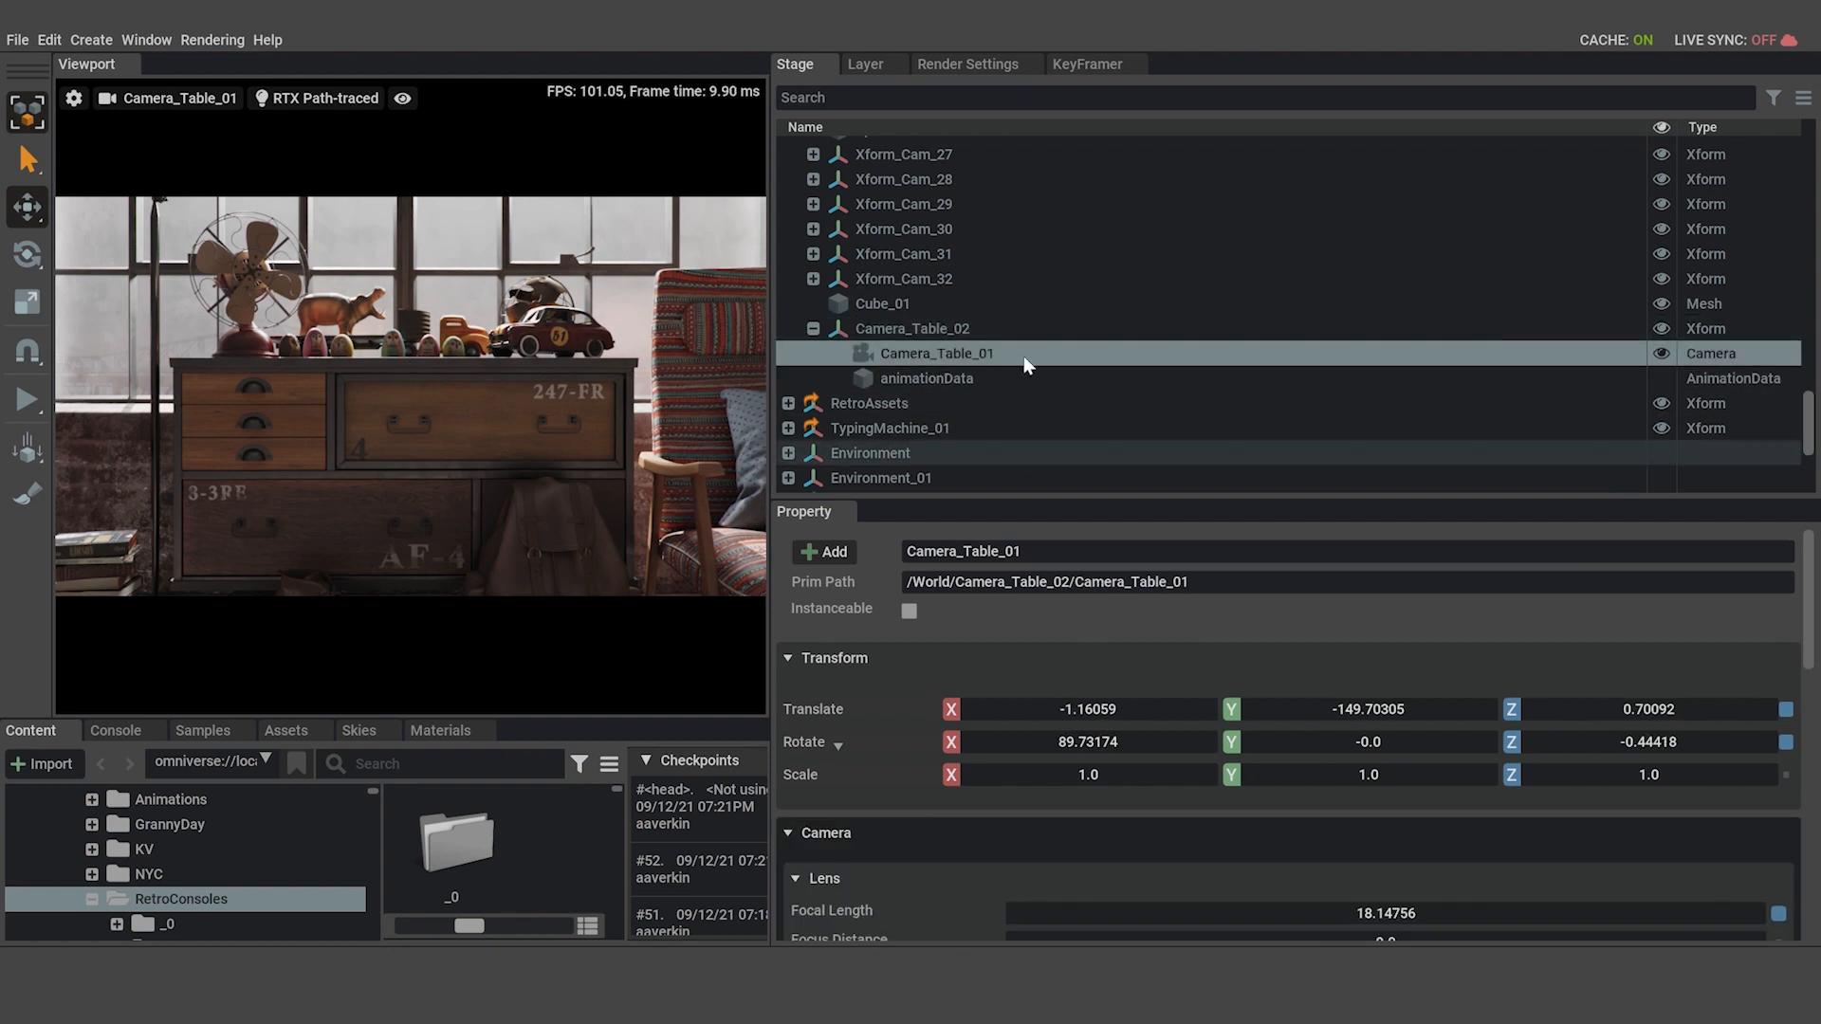
{"action": "left_click", "coordinate": [1098, 66]}
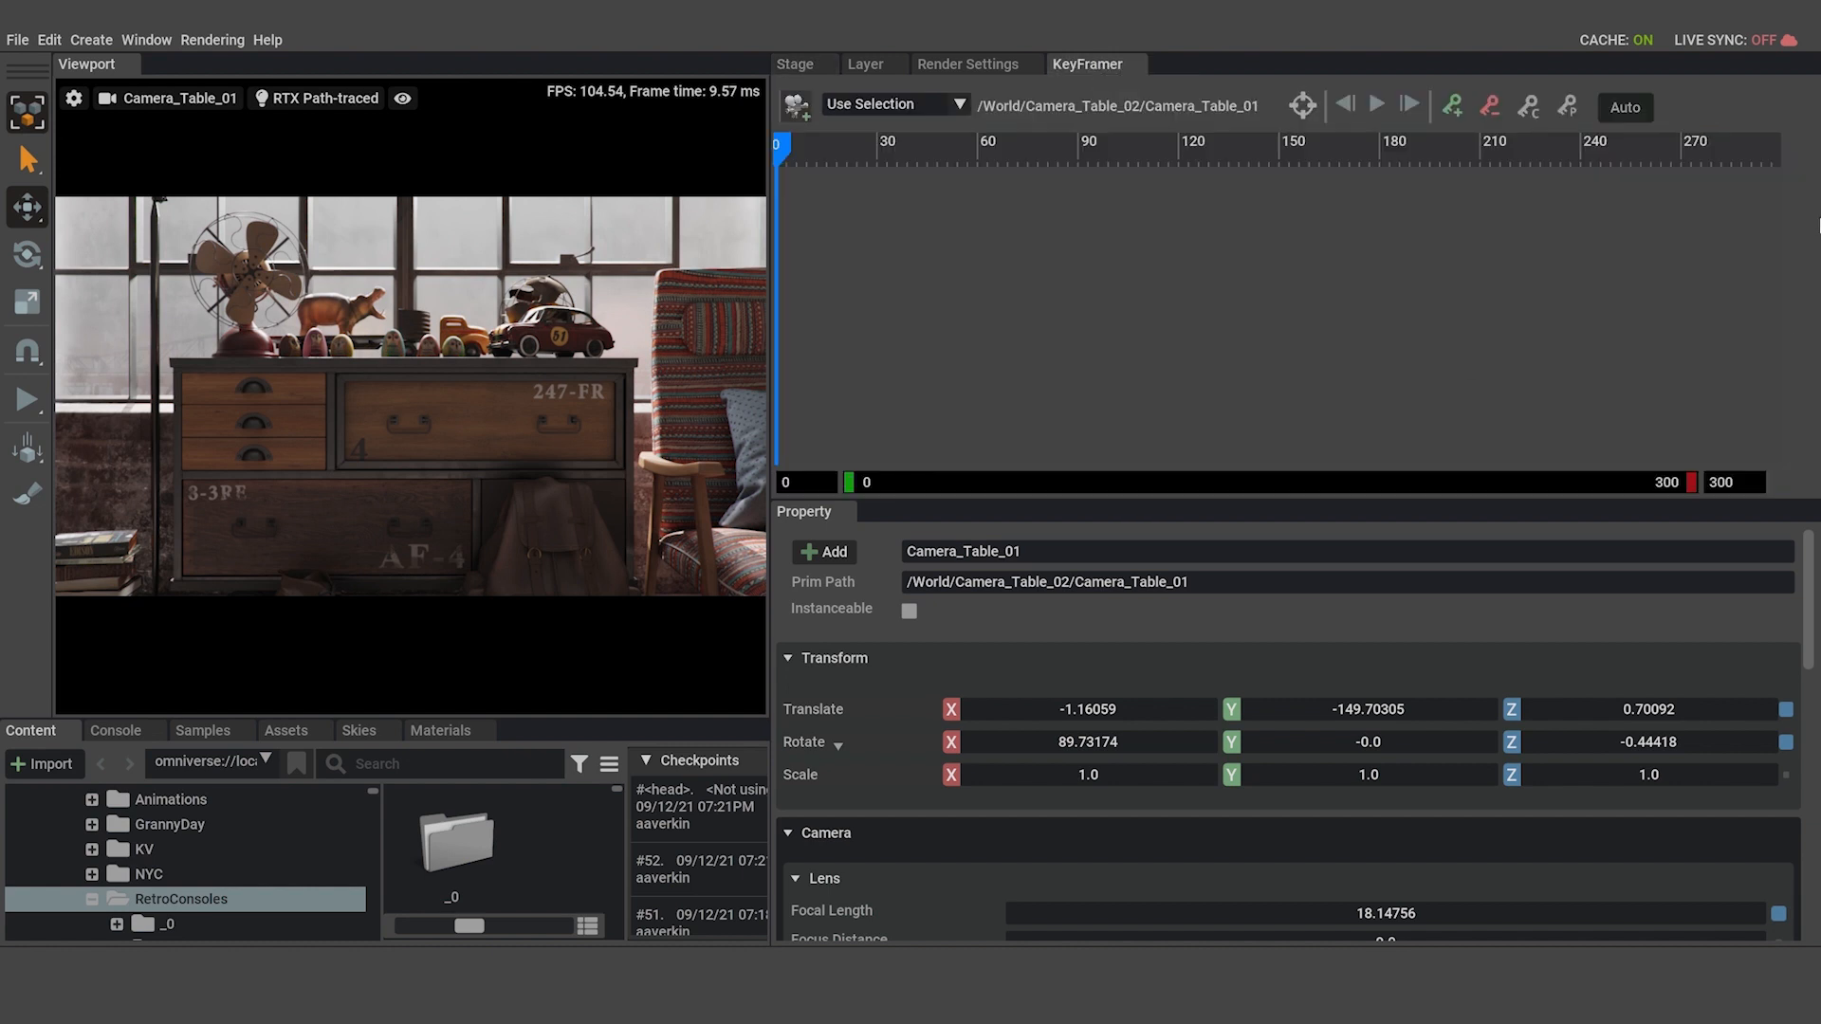
Turn on automatic keying and add keyframes for Camera_Table_01 at frame 0 and frame 300.
{"action": "left_click", "coordinate": [1625, 107]}
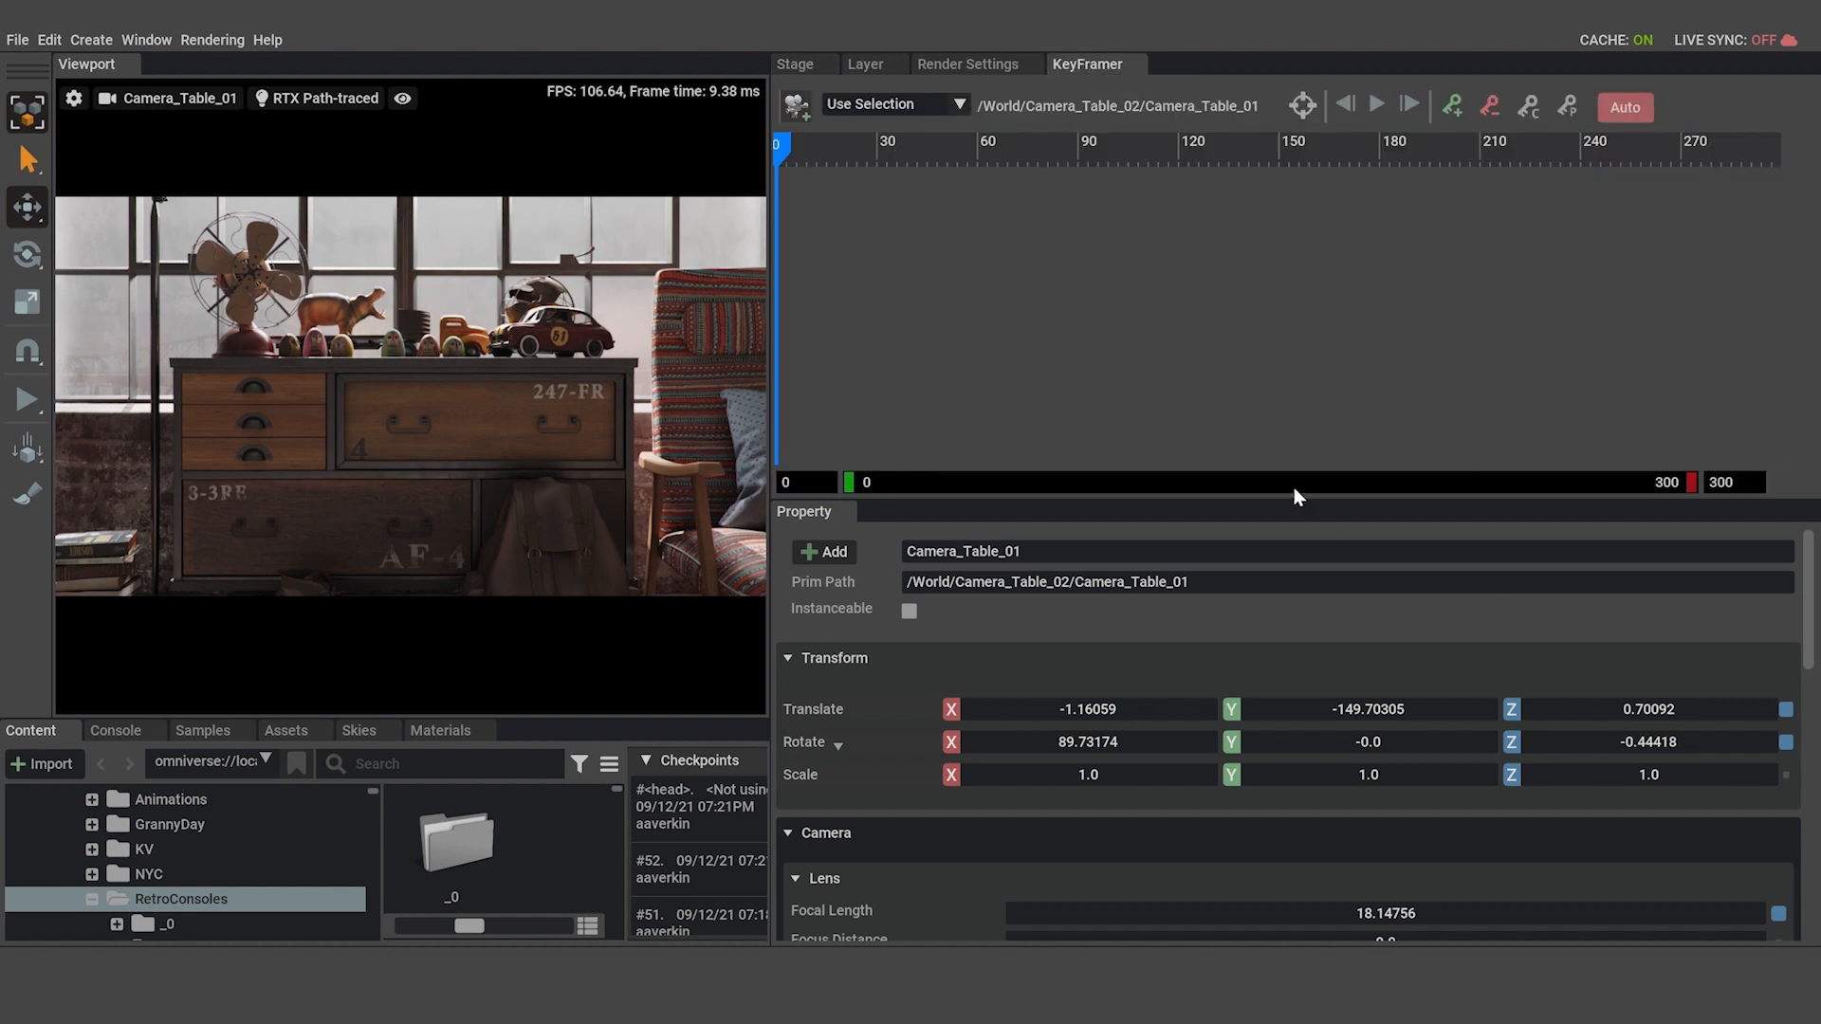
{"action": "left_click", "coordinate": [1450, 107]}
{"action": "left_click_drag", "start_coordinate": [383, 662], "coordinate": [723, 713]}
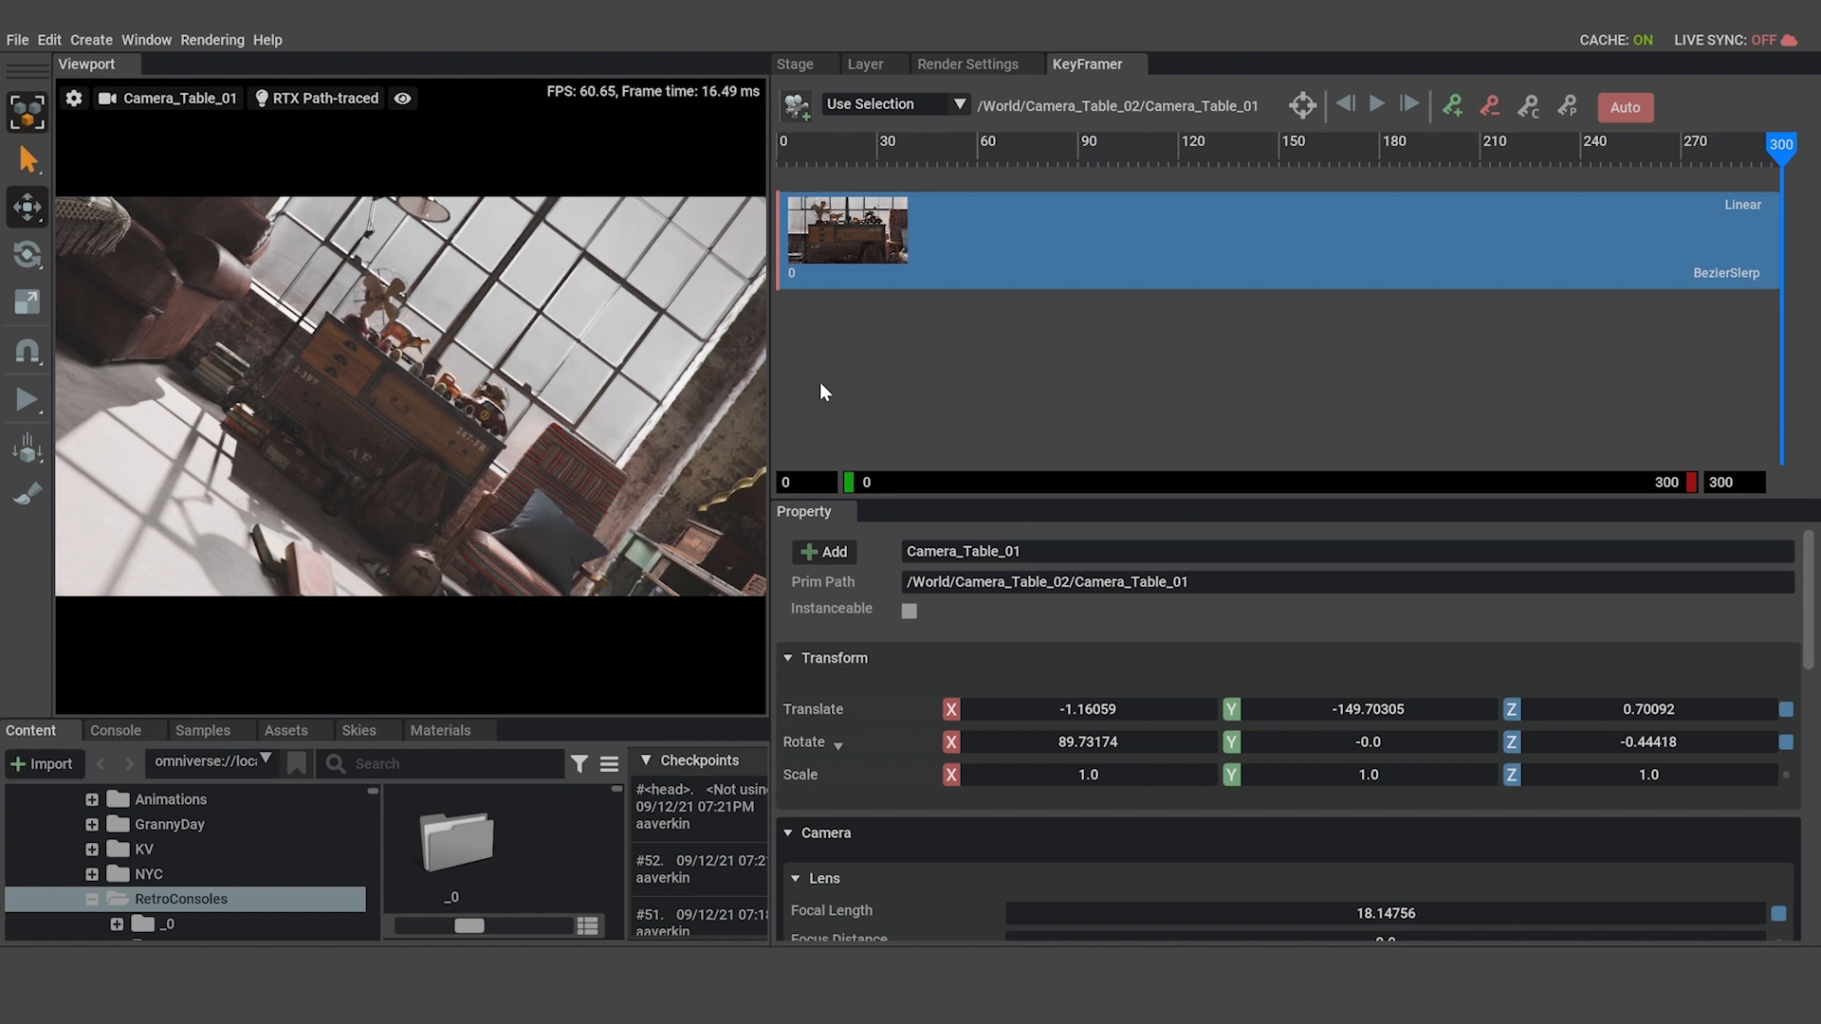
{"action": "left_click", "coordinate": [1452, 105]}
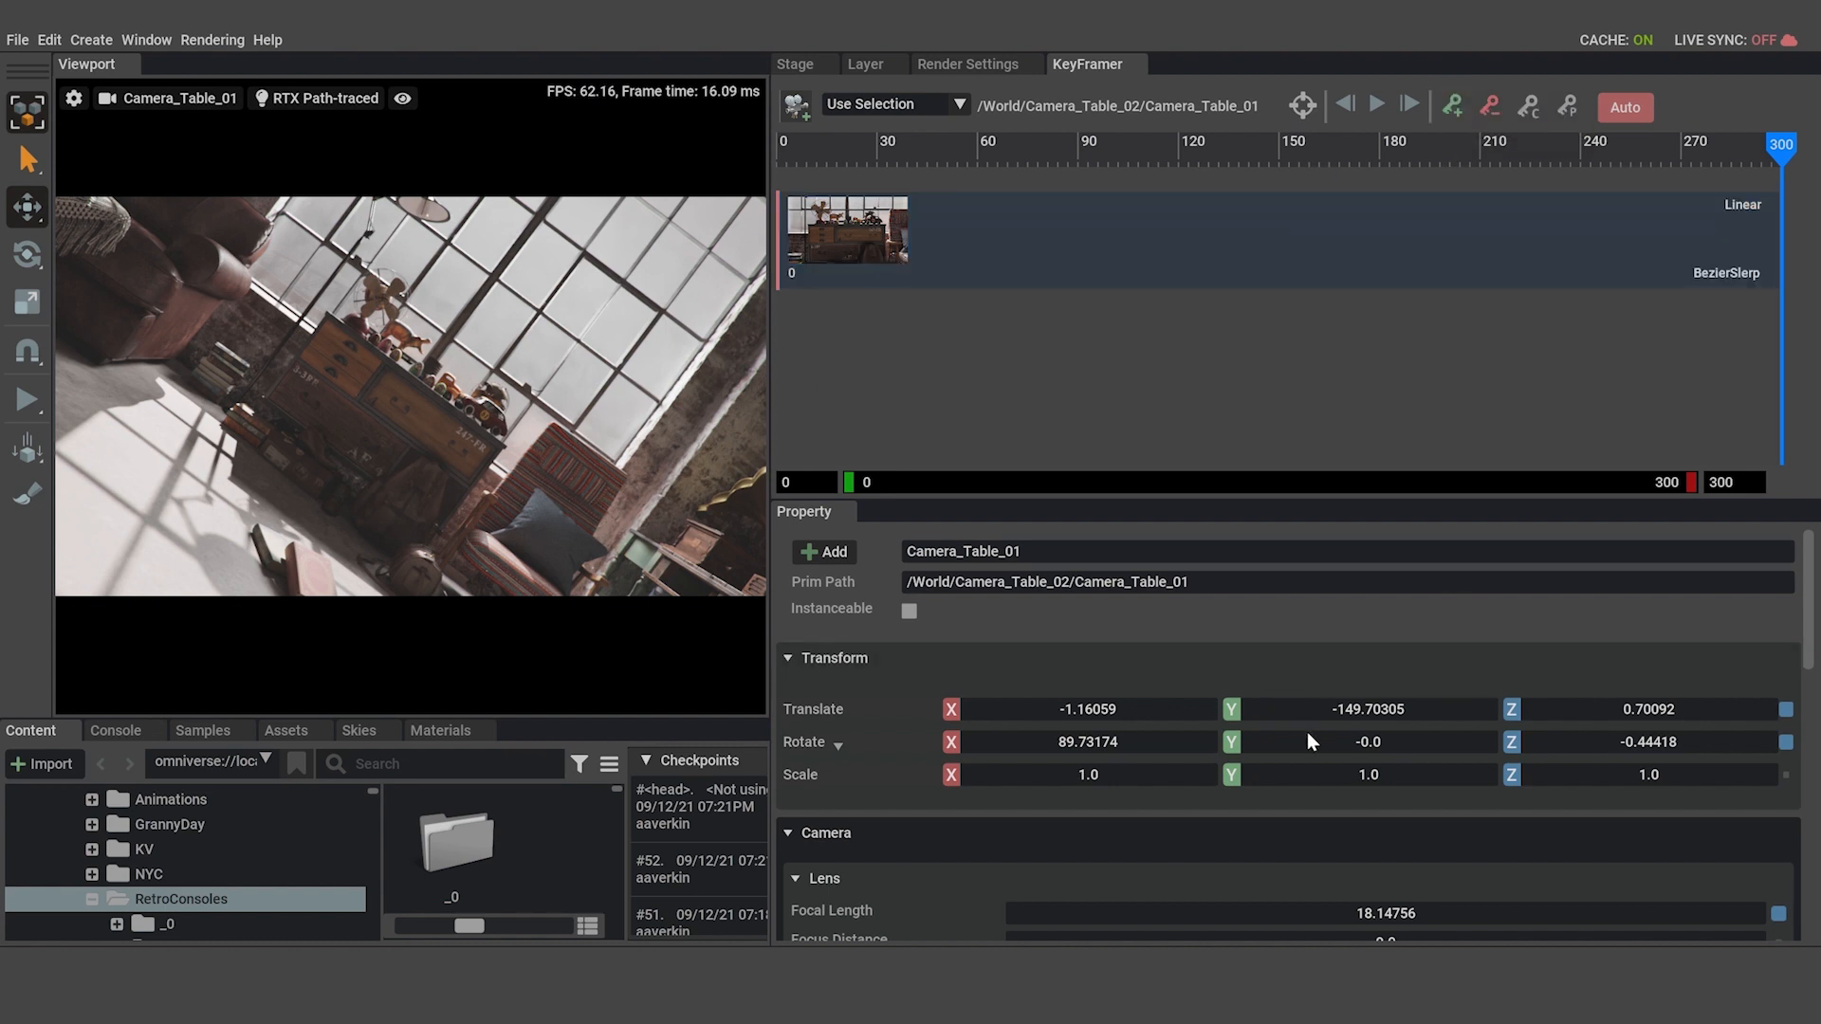
Set Camera_Table_01's focal length to 12.0 at frame 300.
{"action": "scroll", "coordinate": [1397, 743], "scroll_direction": "down", "scroll_amount": 3}
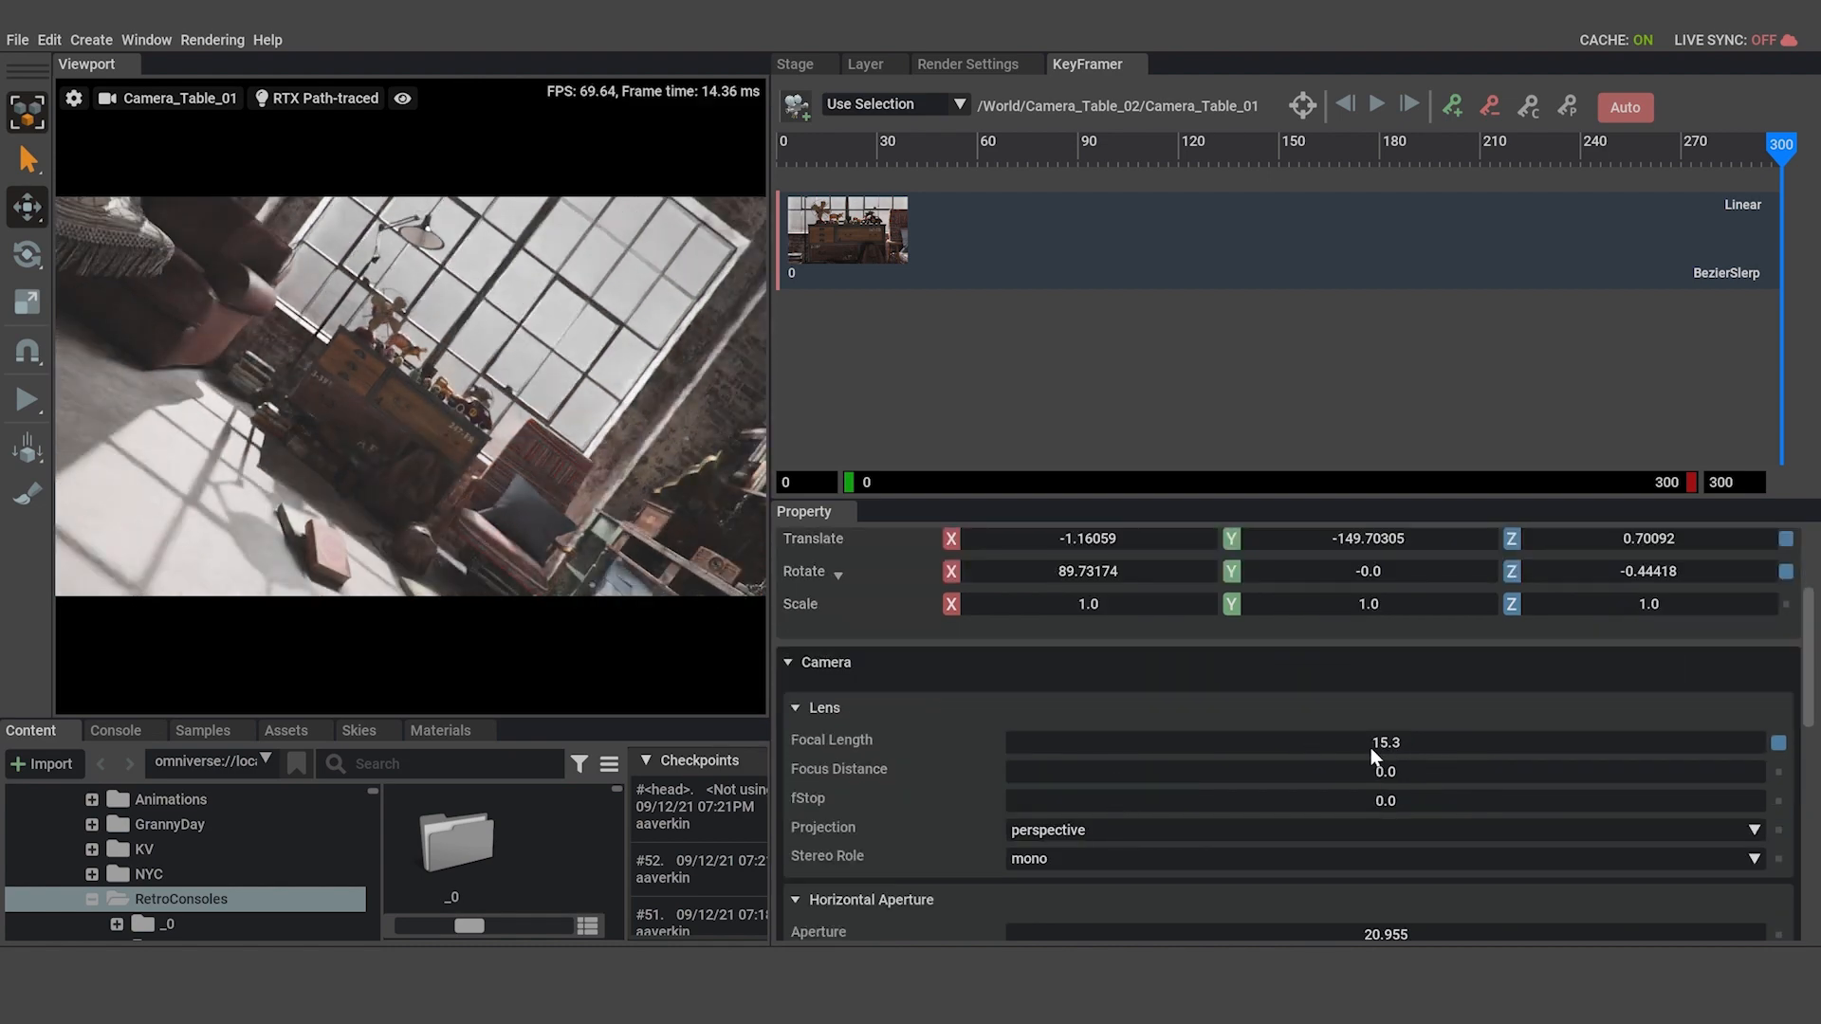
{"action": "double_click", "coordinate": [1369, 747]}
{"action": "type", "text": "12"}
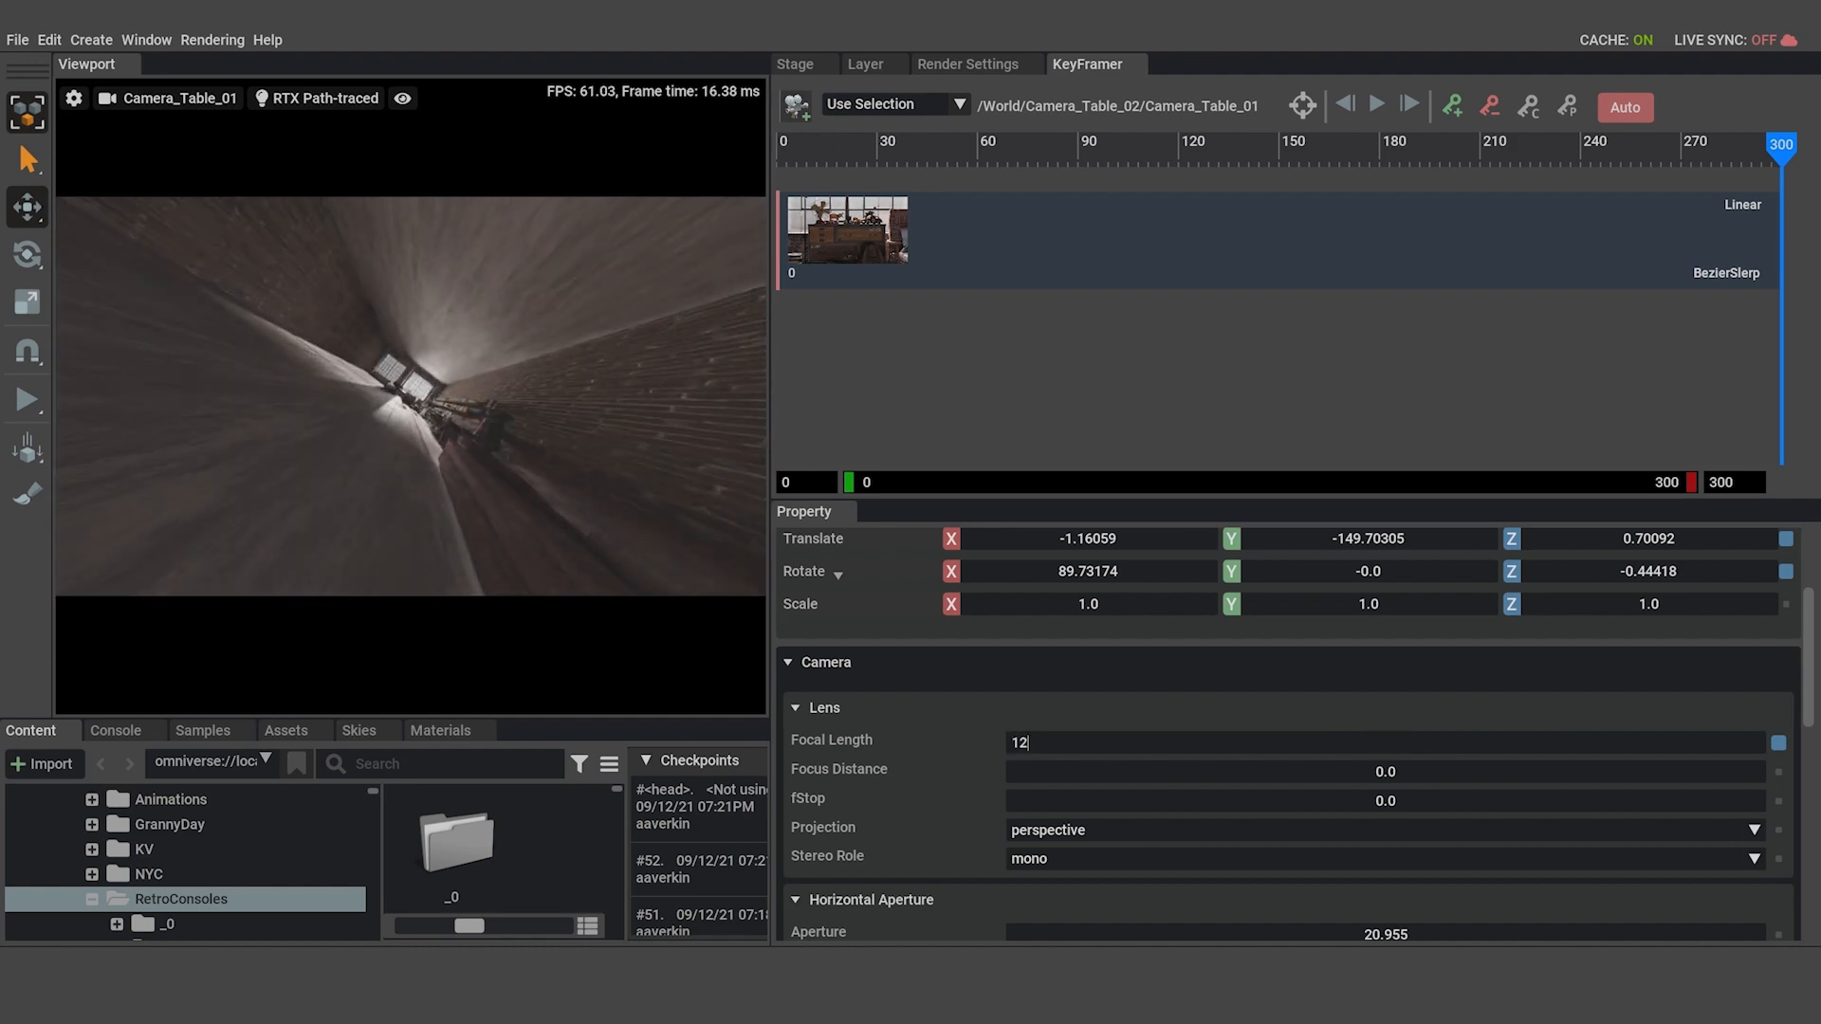
{"action": "key", "text": "Return"}
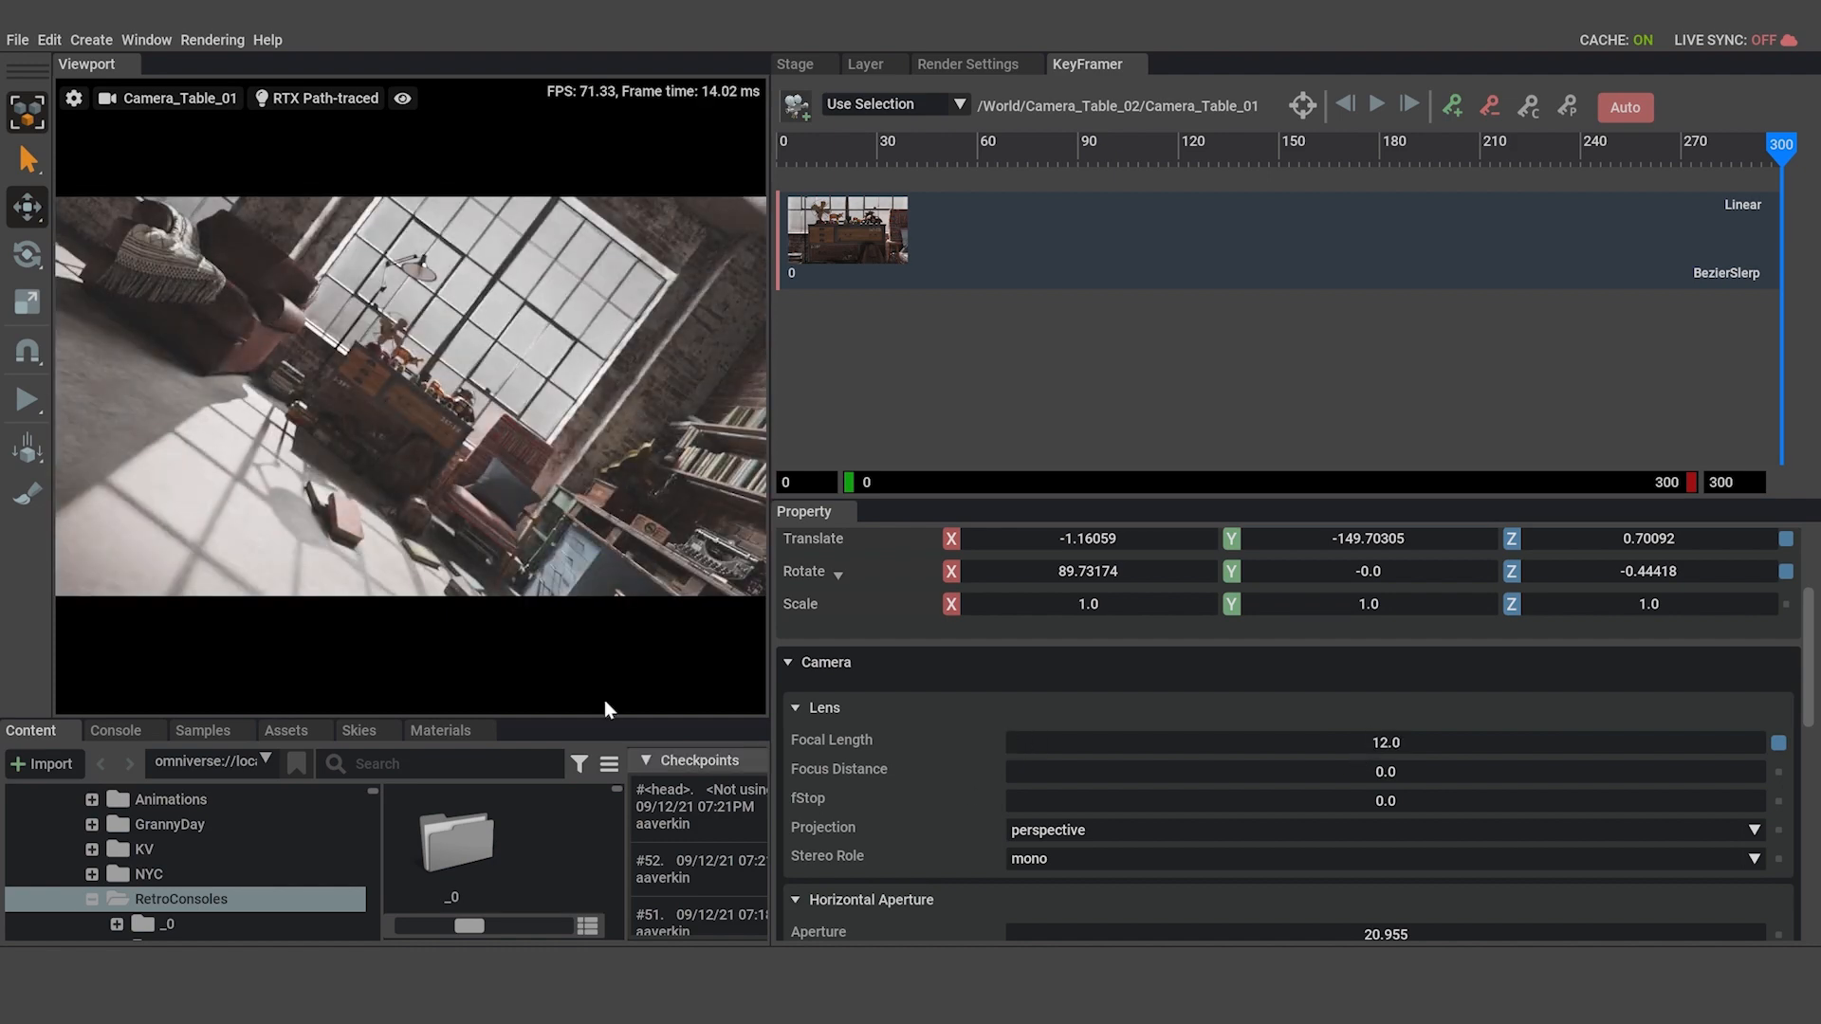
Set Camera_Table_01's focal length to 25.0 at frame 0 and turn off automatic keying.
{"action": "mouse_move", "coordinate": [493, 675]}
{"action": "left_click_drag", "start_coordinate": [461, 663], "coordinate": [299, 675]}
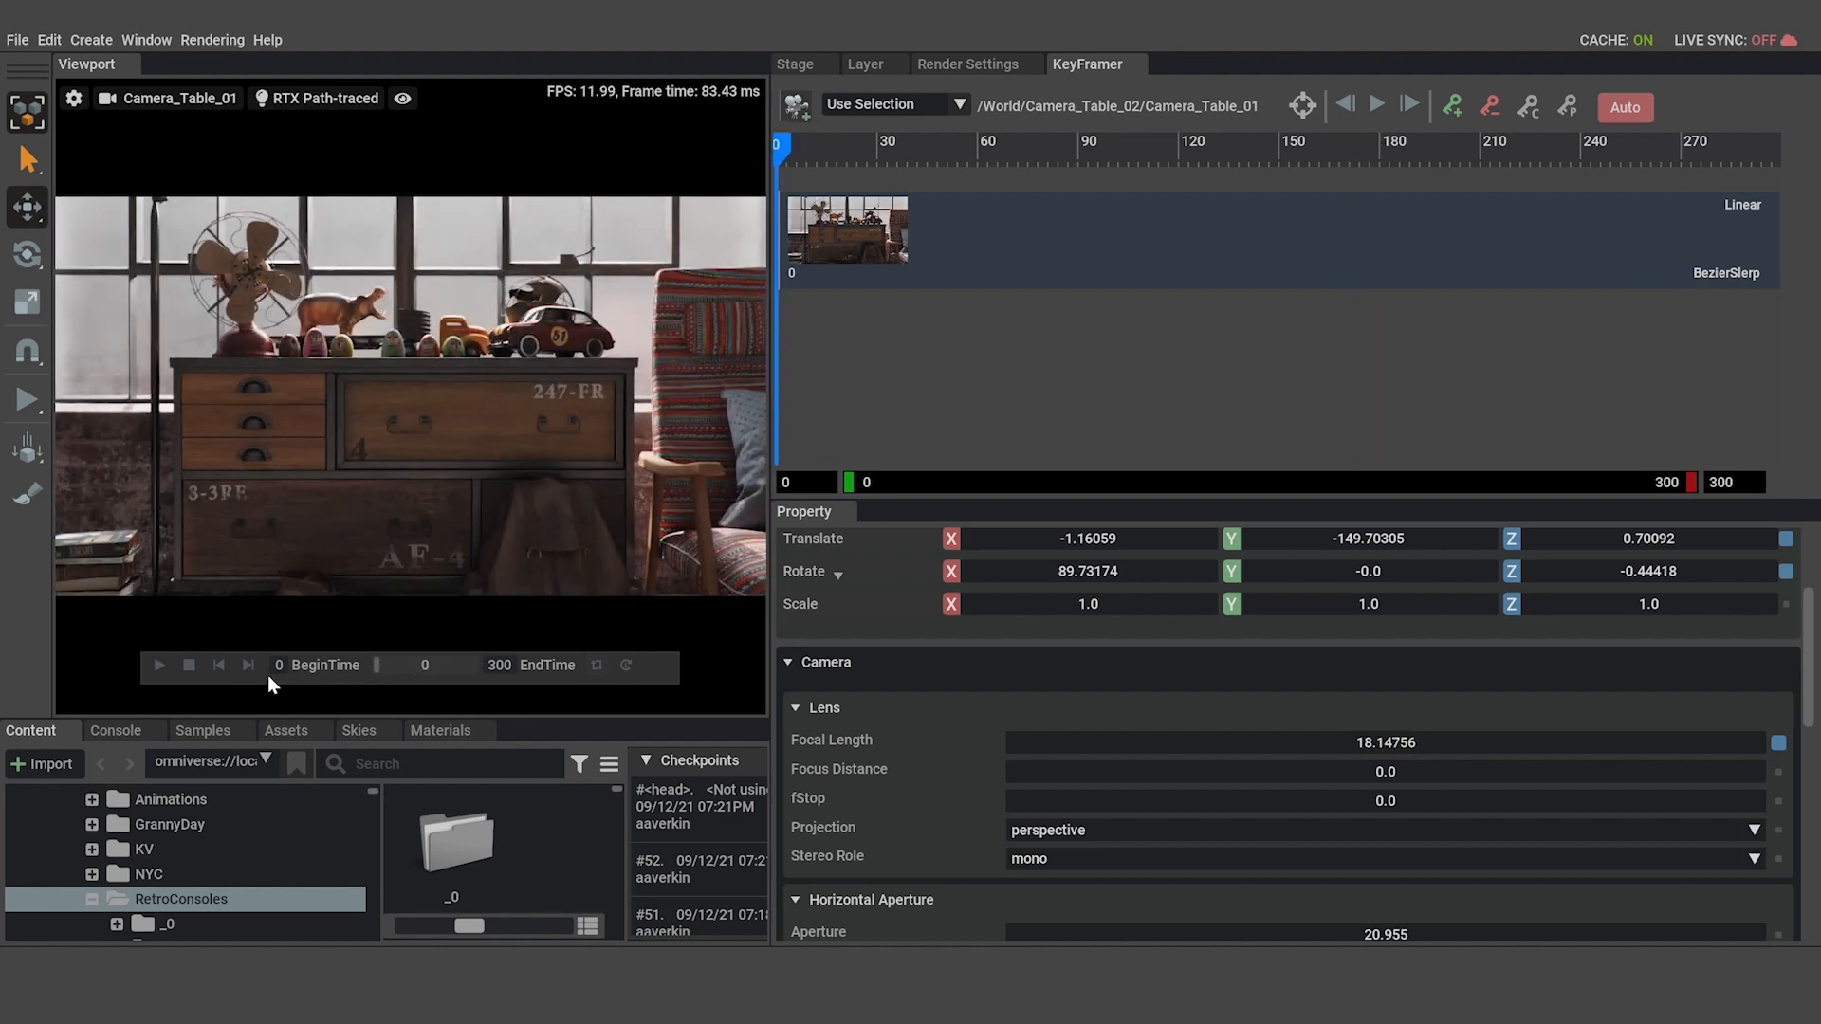
{"action": "double_click", "coordinate": [1371, 740]}
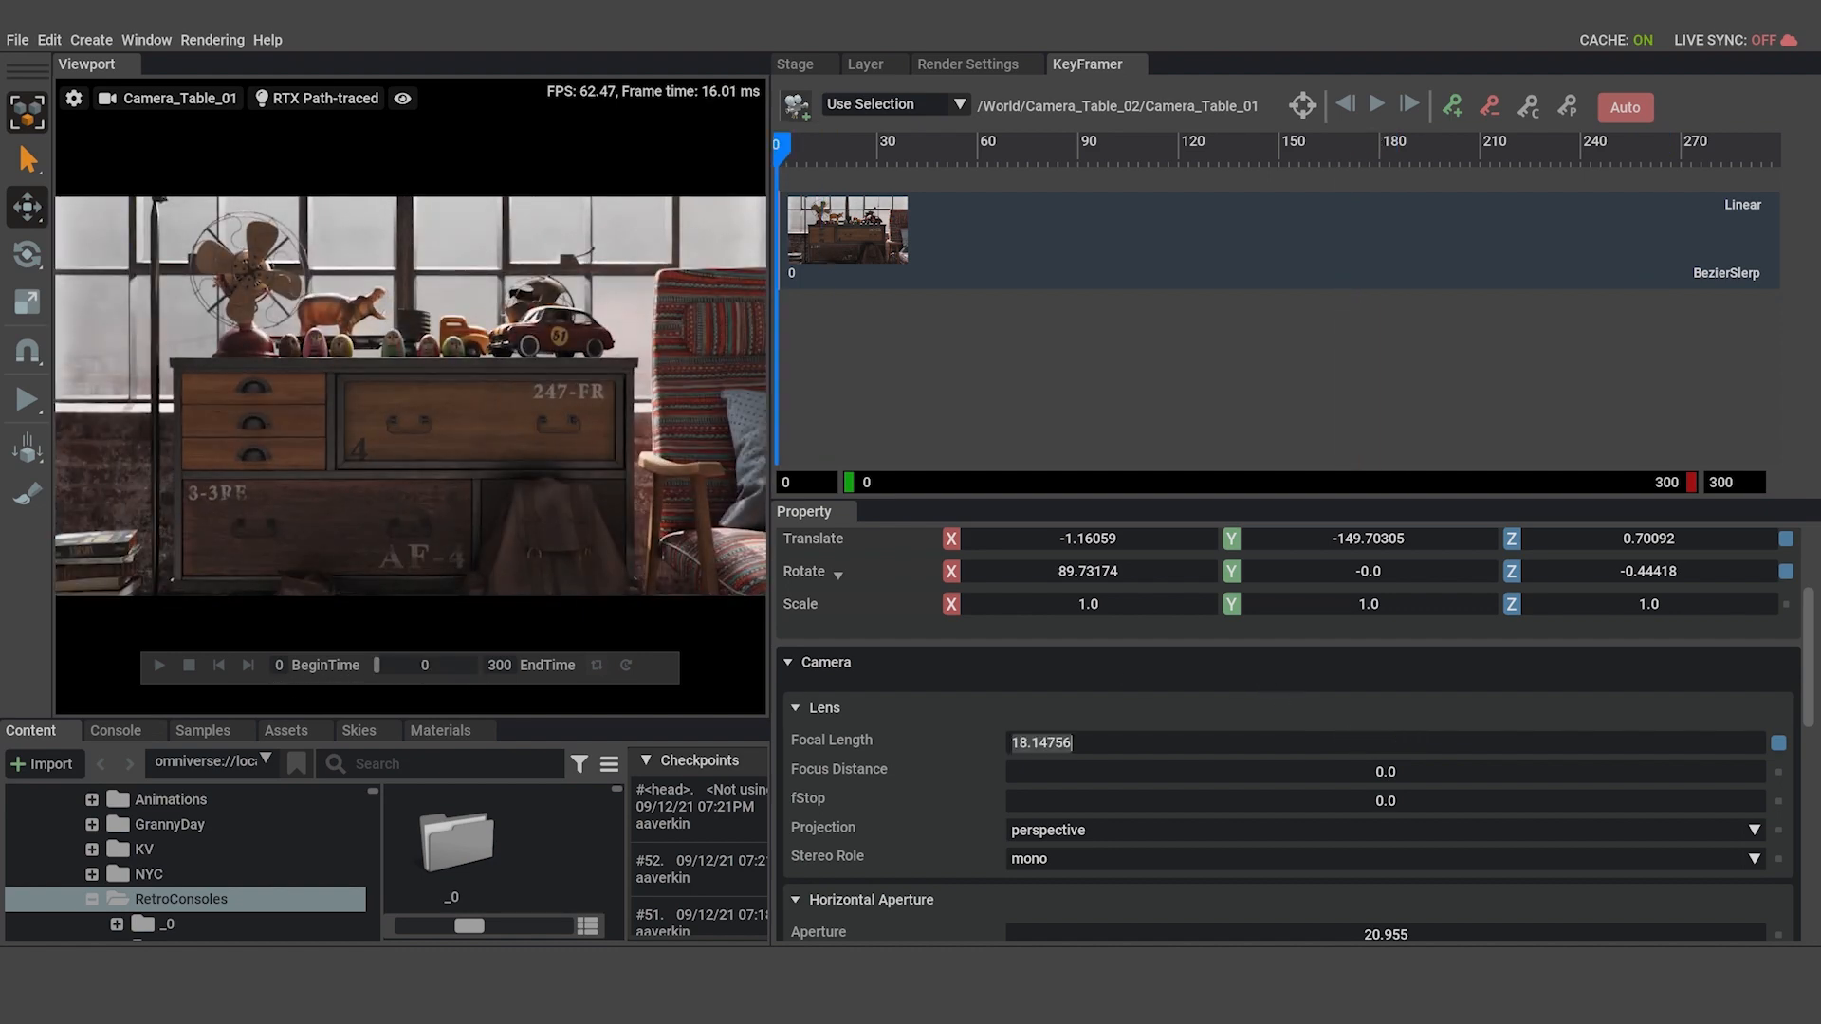
{"action": "type", "text": "25"}
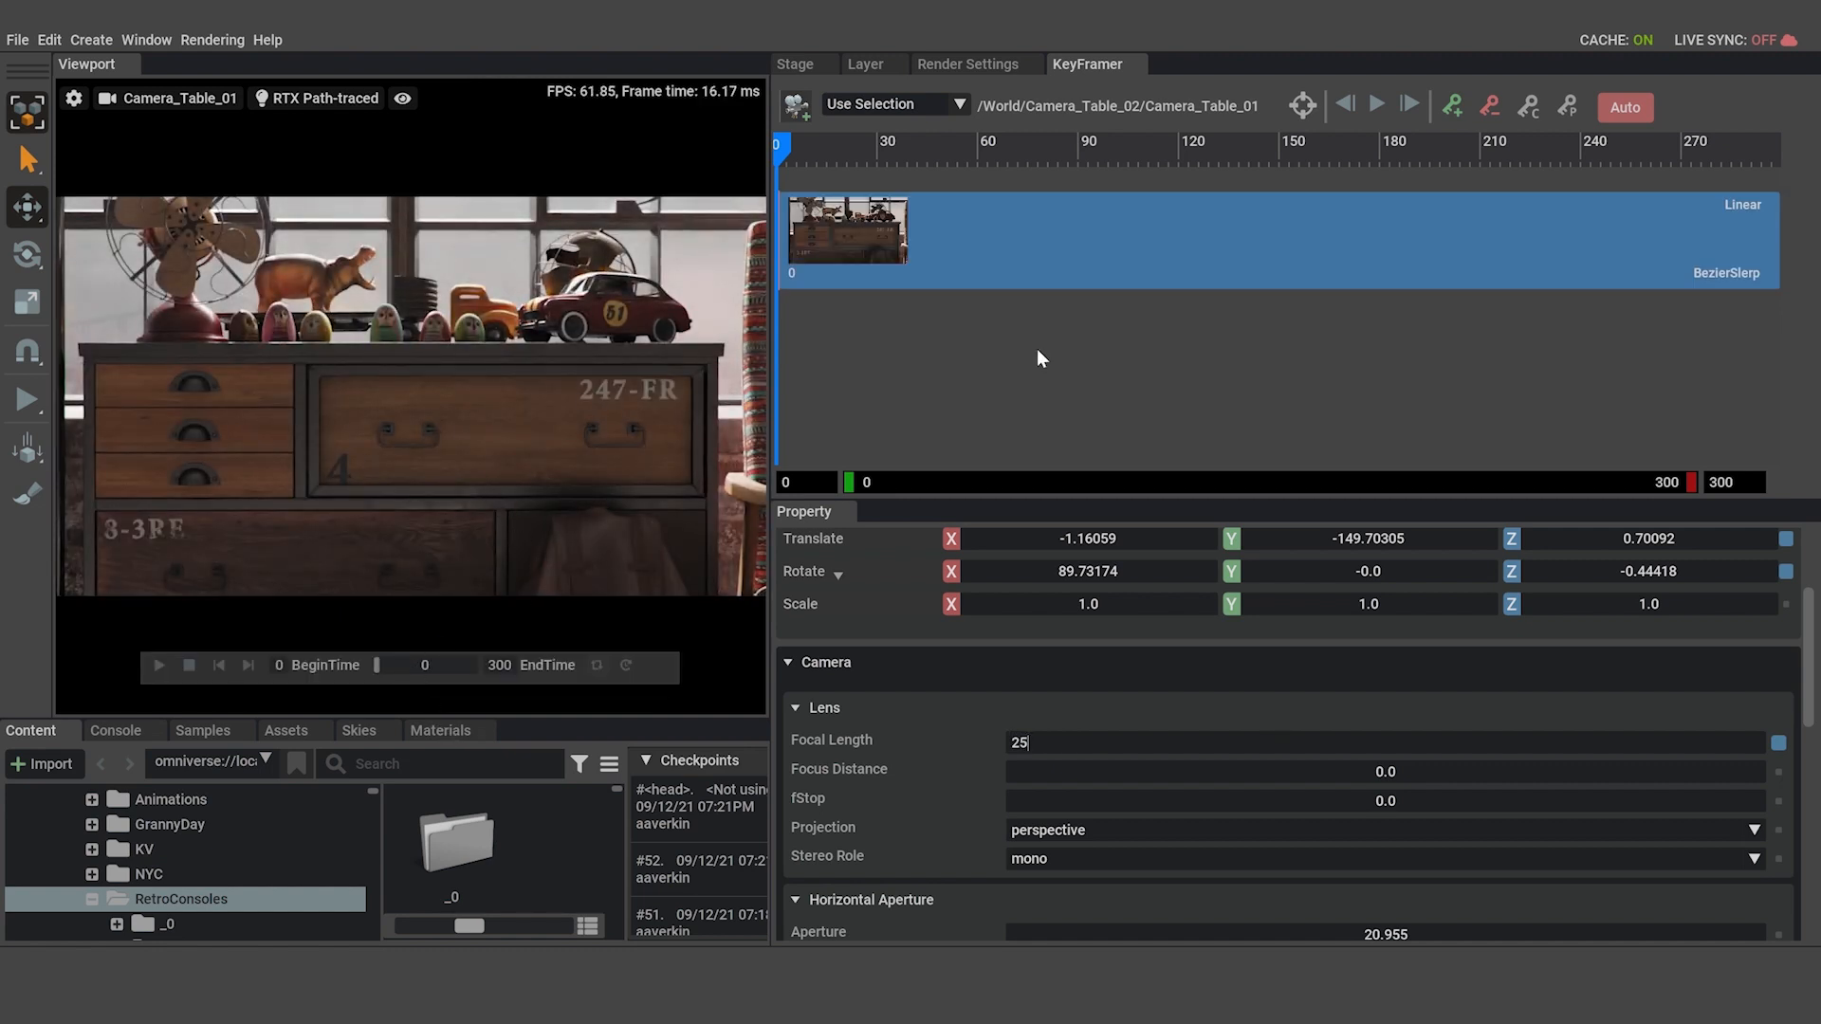
{"action": "left_click", "coordinate": [1629, 108]}
{"action": "left_click_drag", "start_coordinate": [377, 666], "coordinate": [329, 669]}
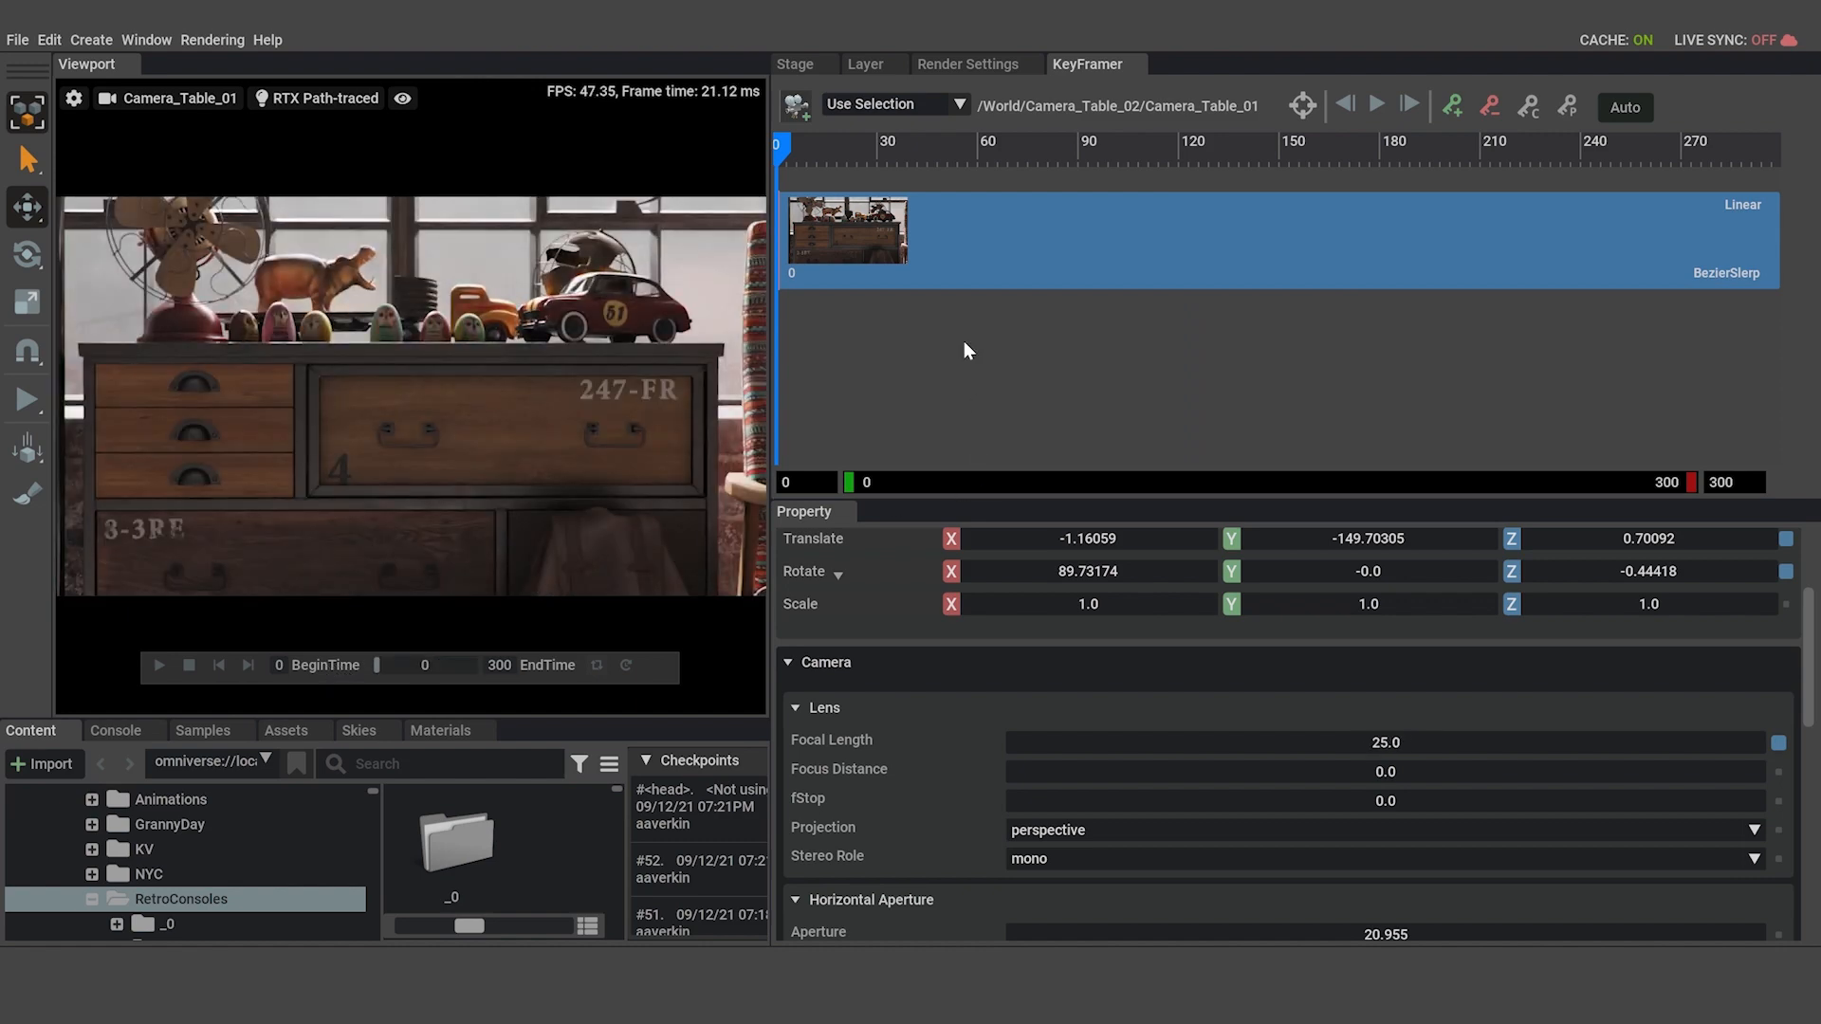
Enlarge the viewport and switch it to the Perspective camera, framing the red toy car on the dresser up close.
{"action": "left_click_drag", "start_coordinate": [770, 317], "coordinate": [1267, 341]}
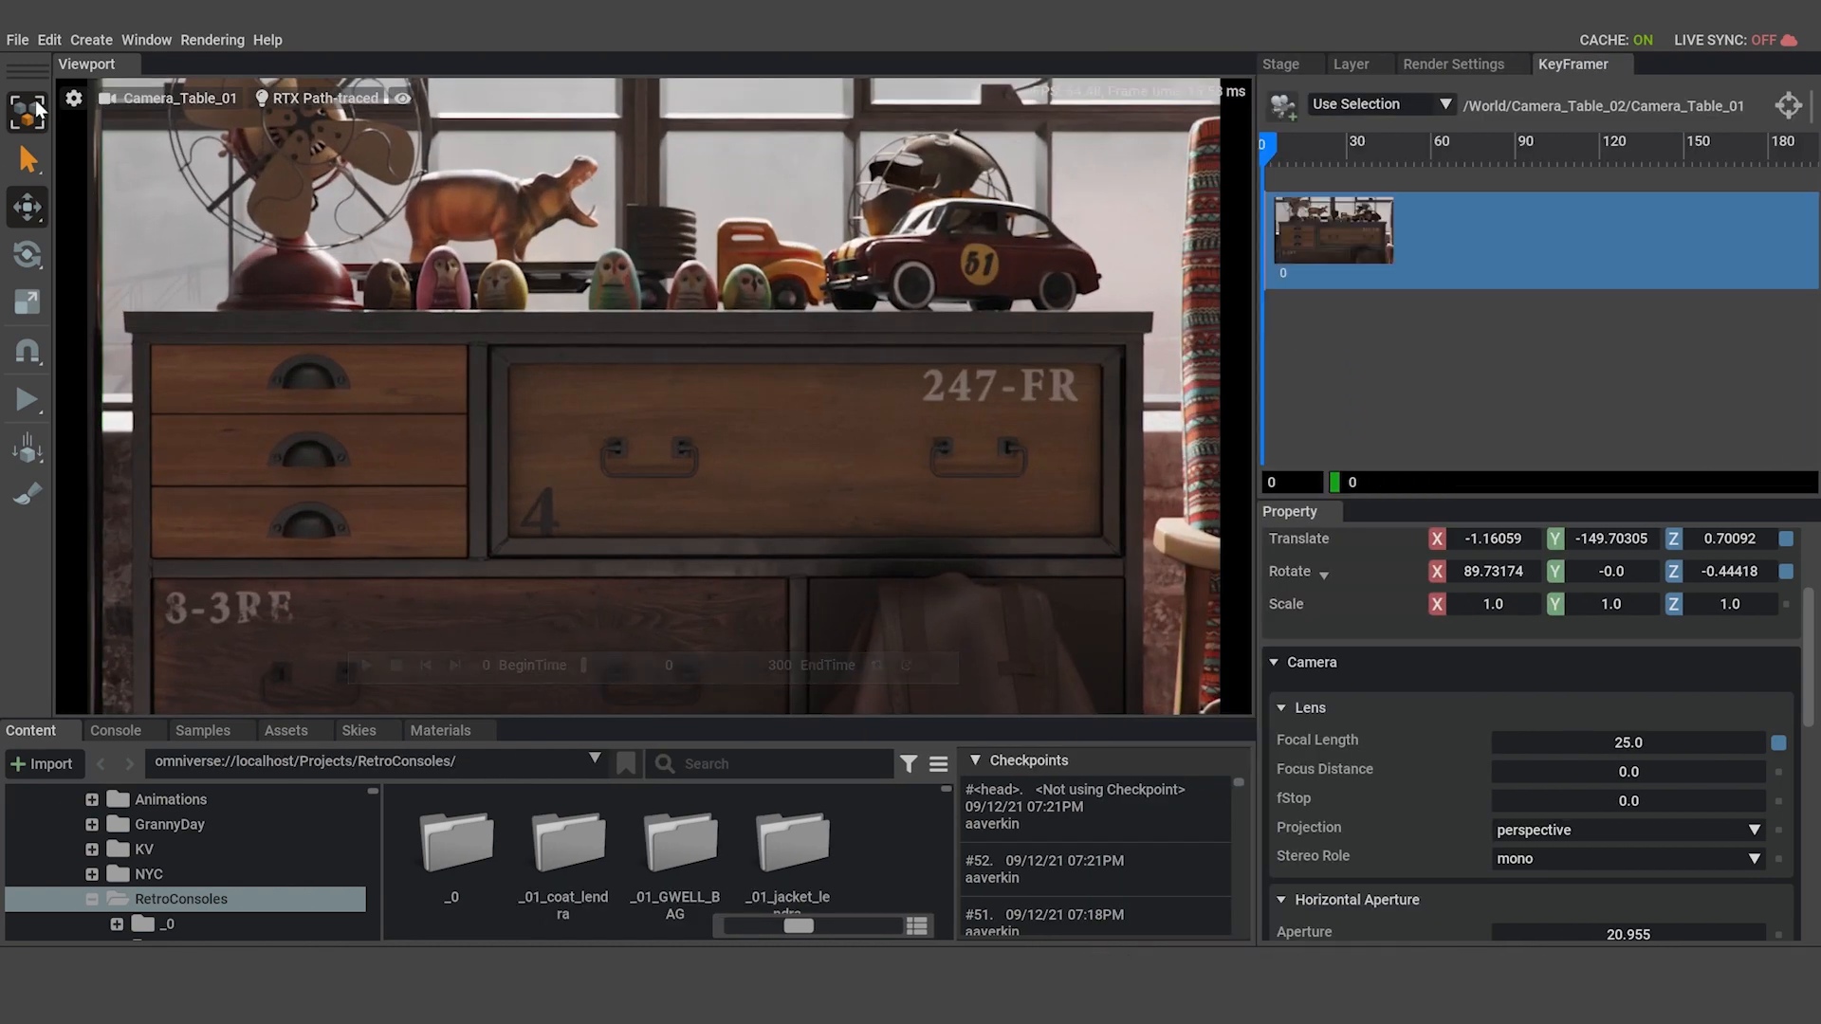
{"action": "left_click", "coordinate": [166, 98]}
{"action": "left_click", "coordinate": [275, 134]}
{"action": "left_click", "coordinate": [275, 134]}
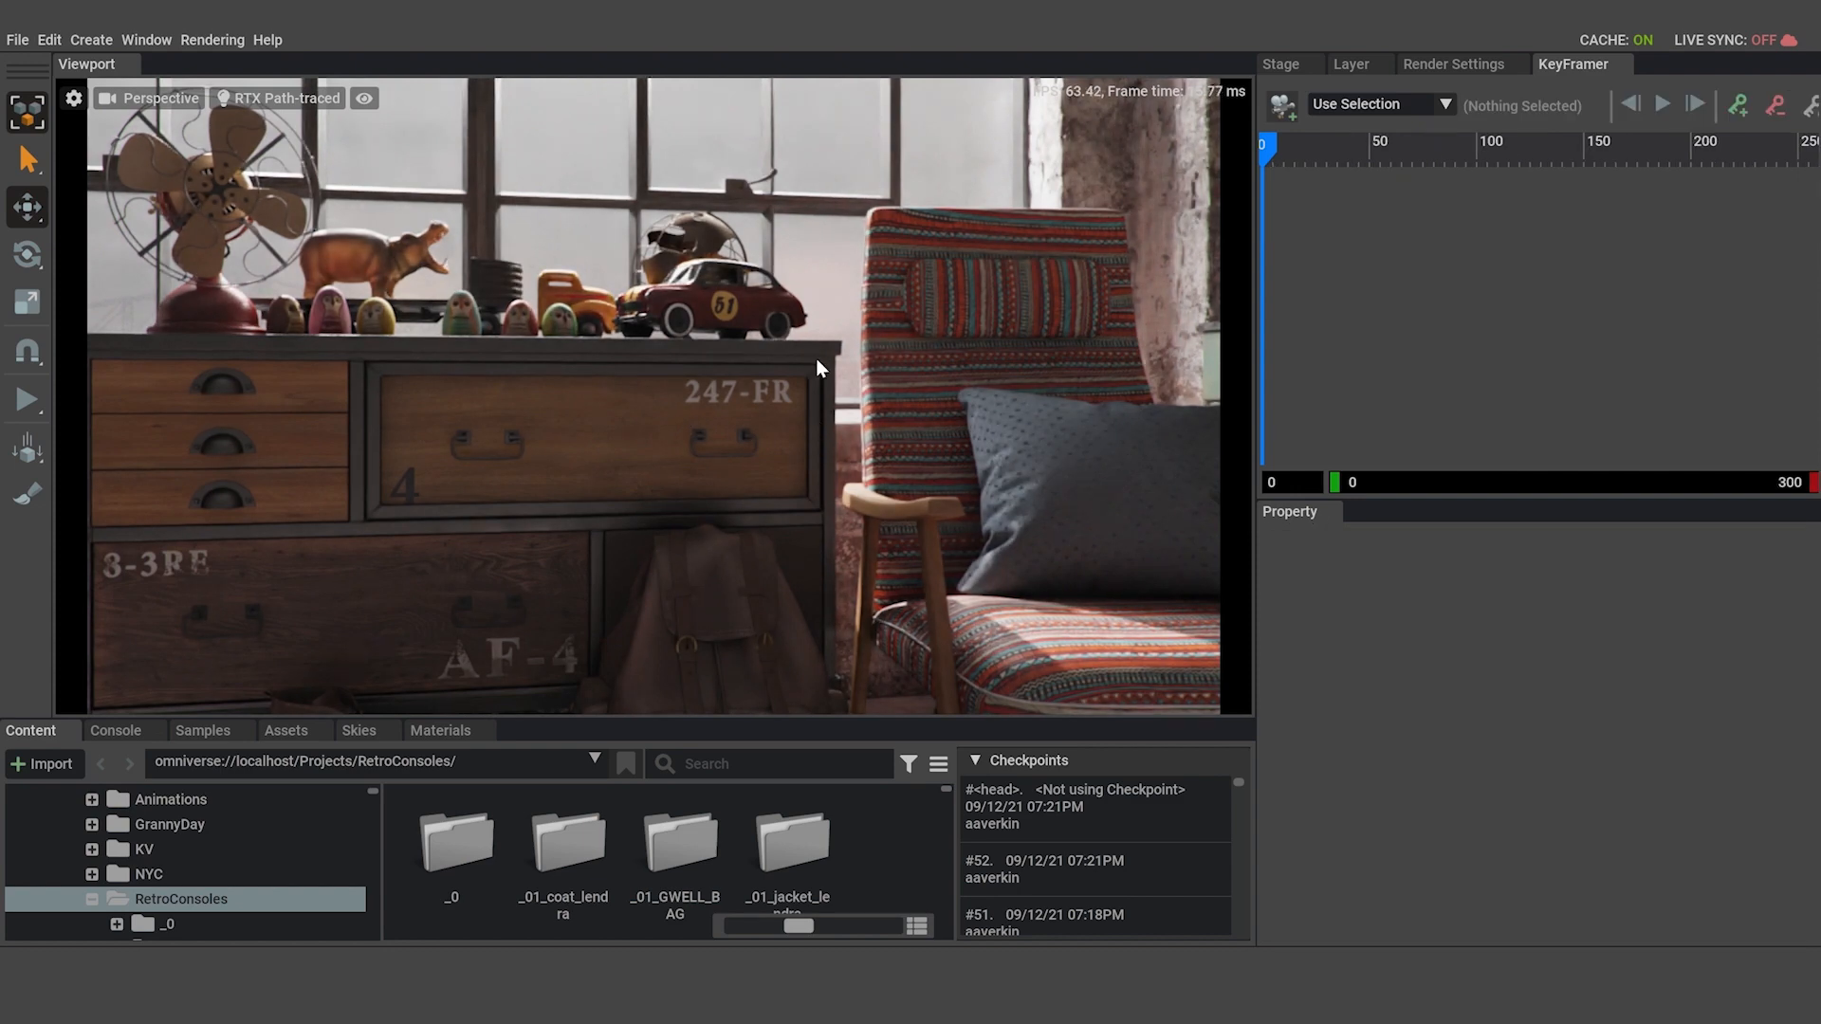
{"action": "left_click_drag", "start_coordinate": [1262, 293], "coordinate": [1173, 304]}
{"action": "right_click_drag", "start_coordinate": [825, 351], "coordinate": [870, 344]}
{"action": "key", "text": "w"}
{"action": "key", "text": "s"}
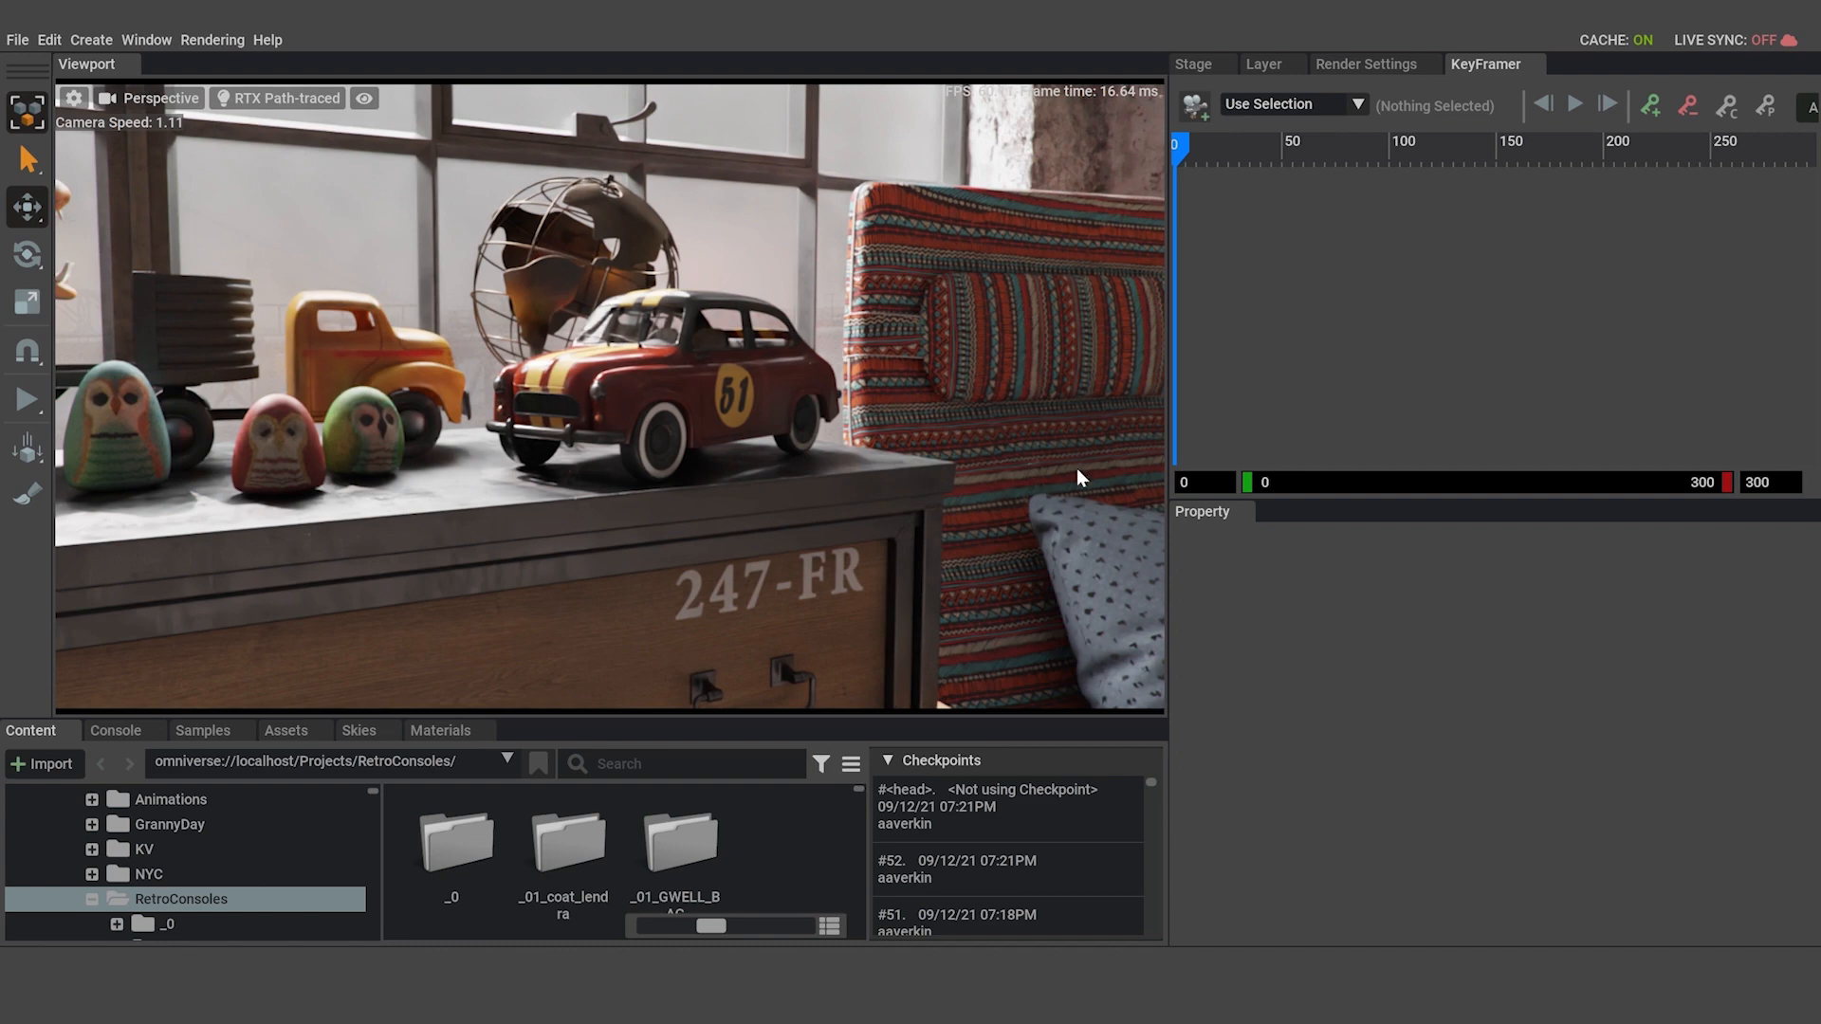
Clear the toy car selection and create a new Xform at the World level.
{"action": "left_click", "coordinate": [746, 400]}
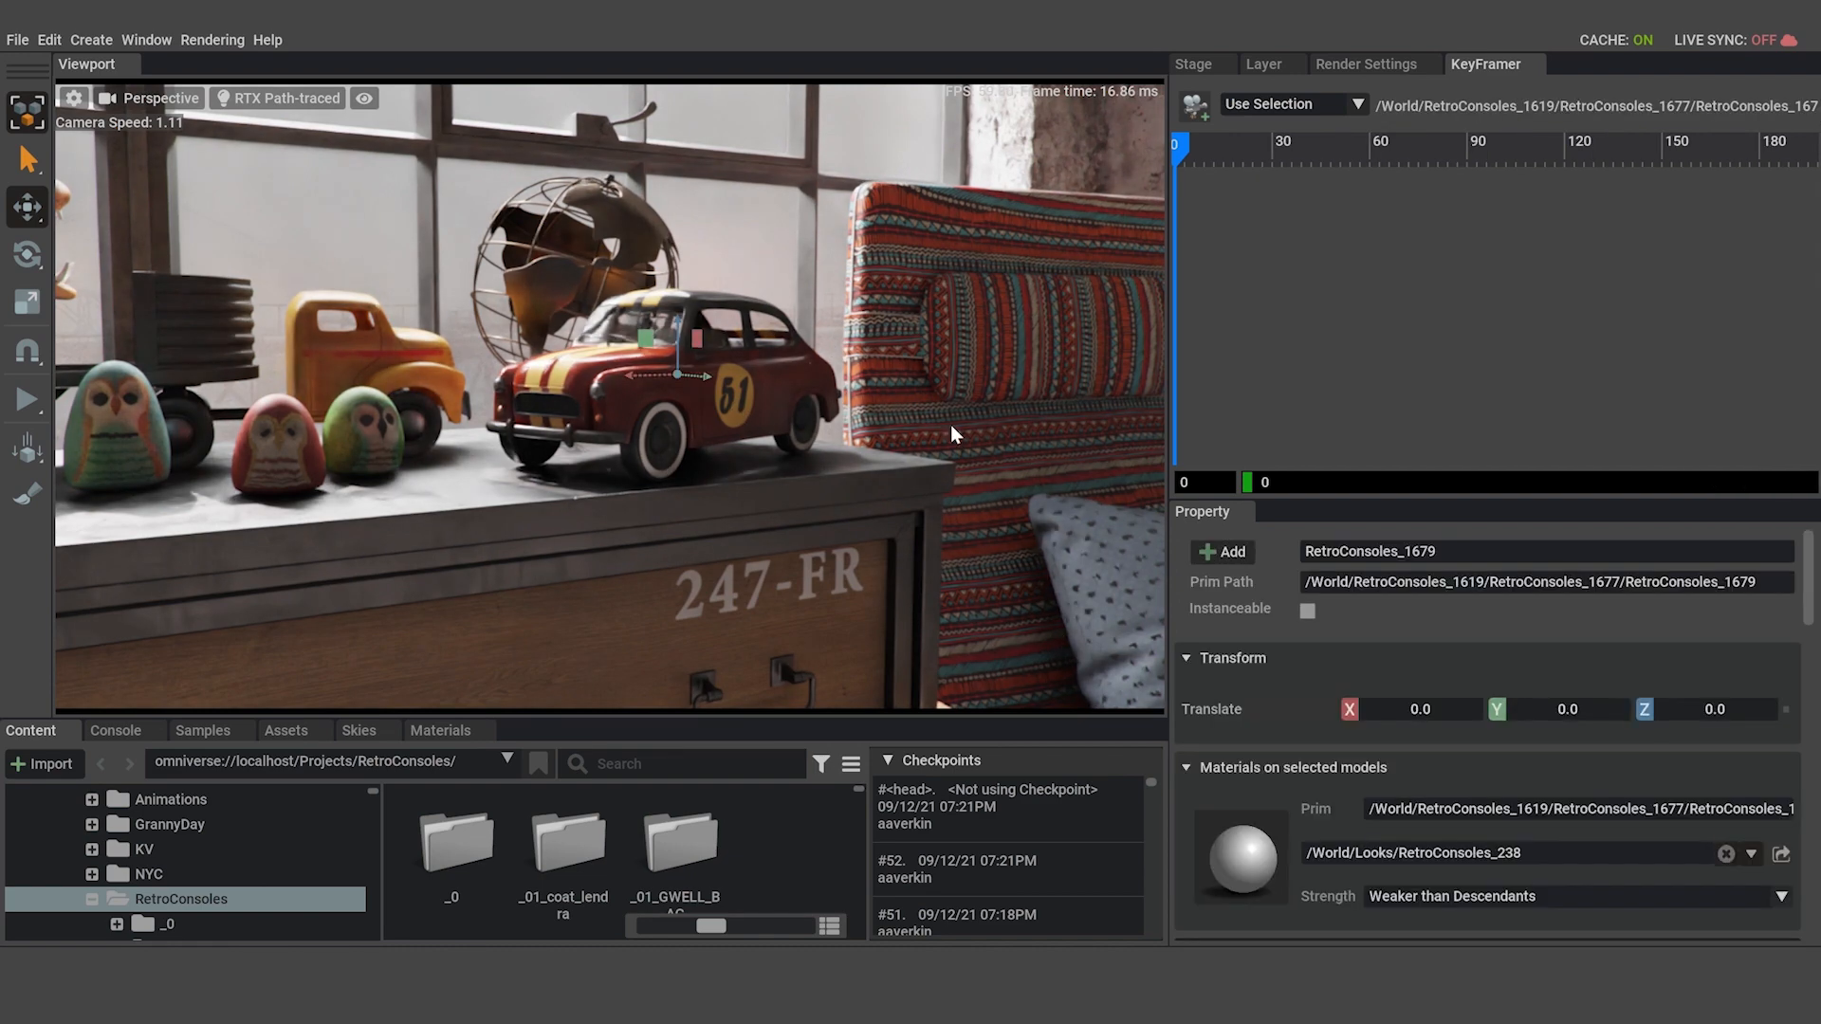
{"action": "key", "text": "Escape"}
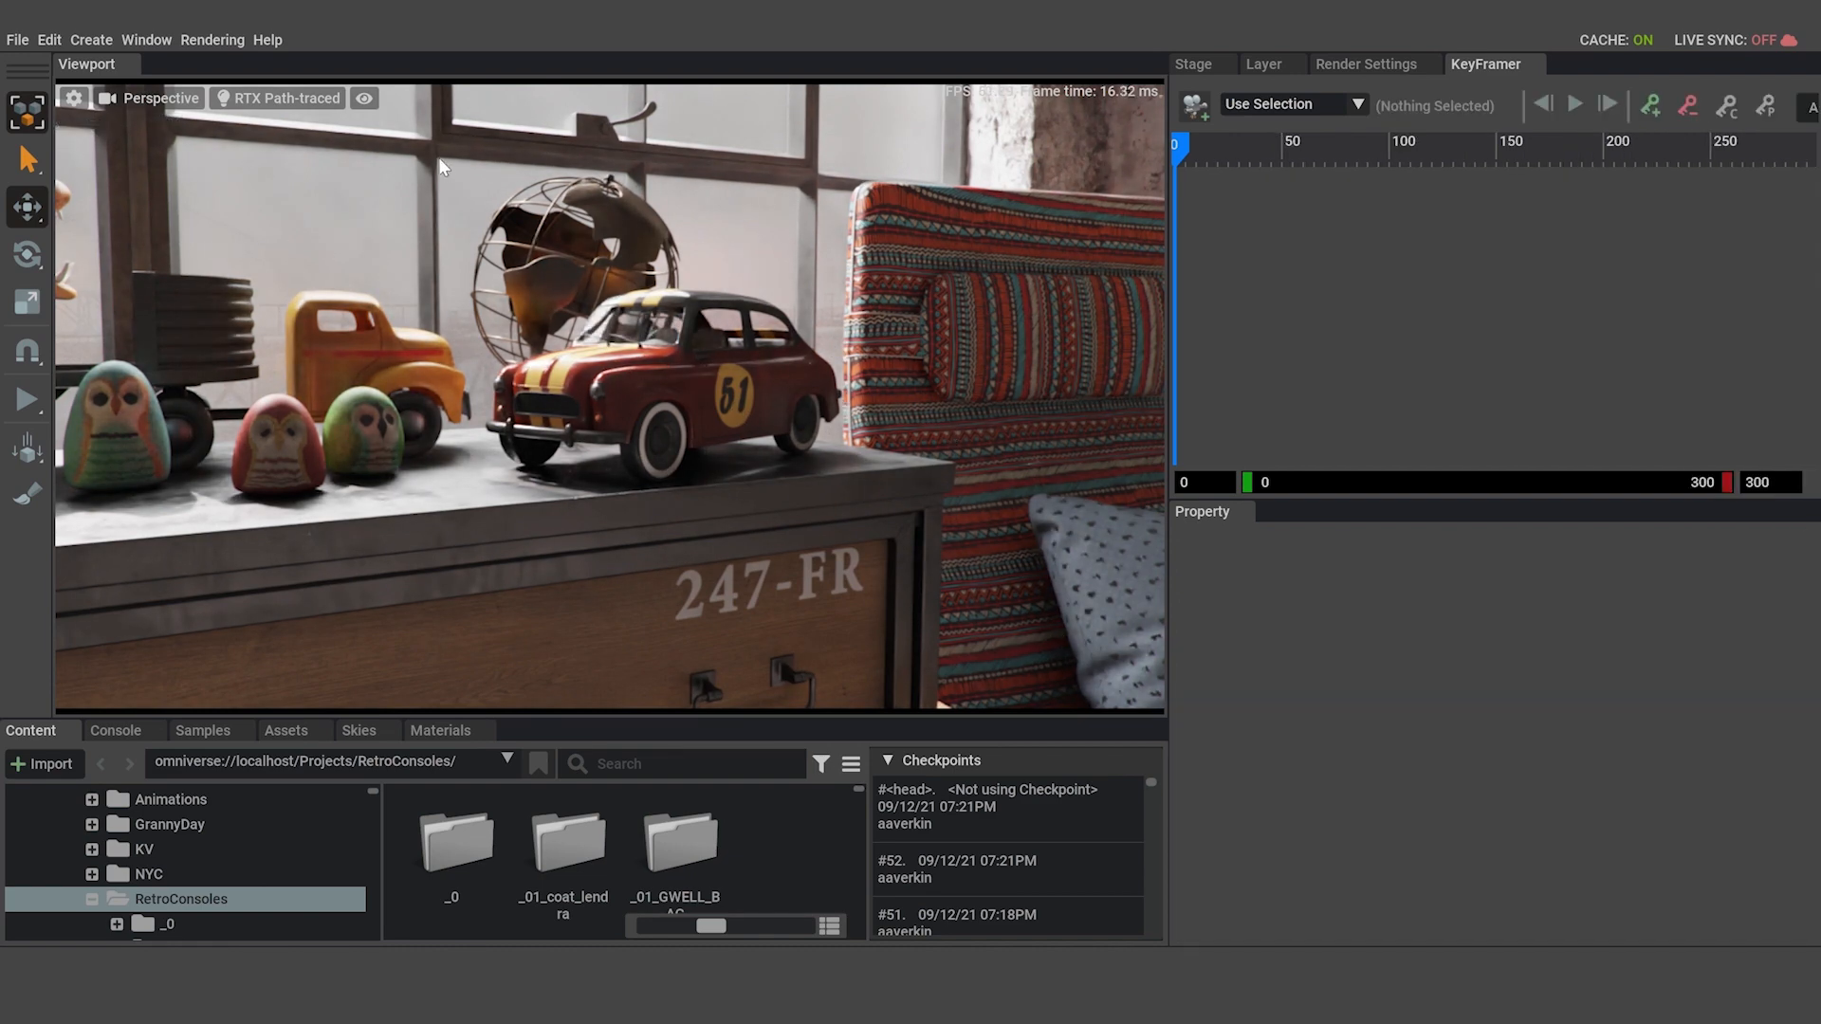
{"action": "left_click", "coordinate": [91, 40]}
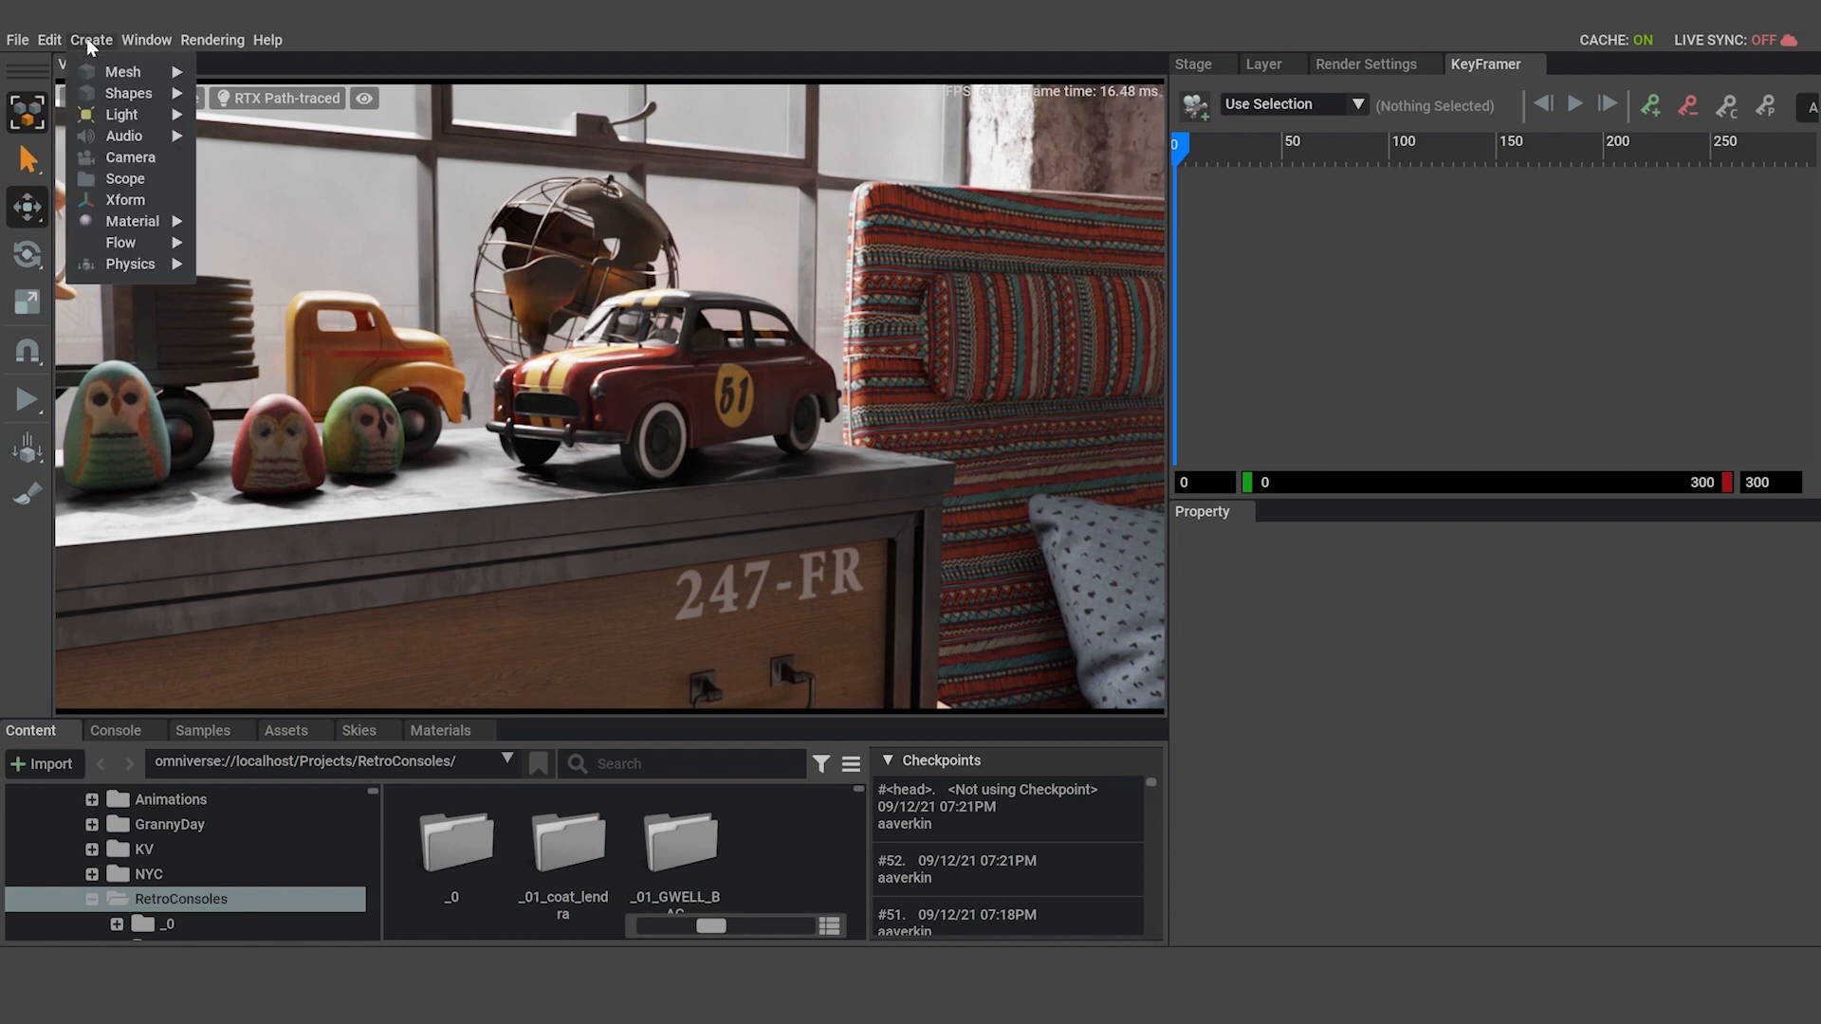
{"action": "left_click", "coordinate": [125, 200]}
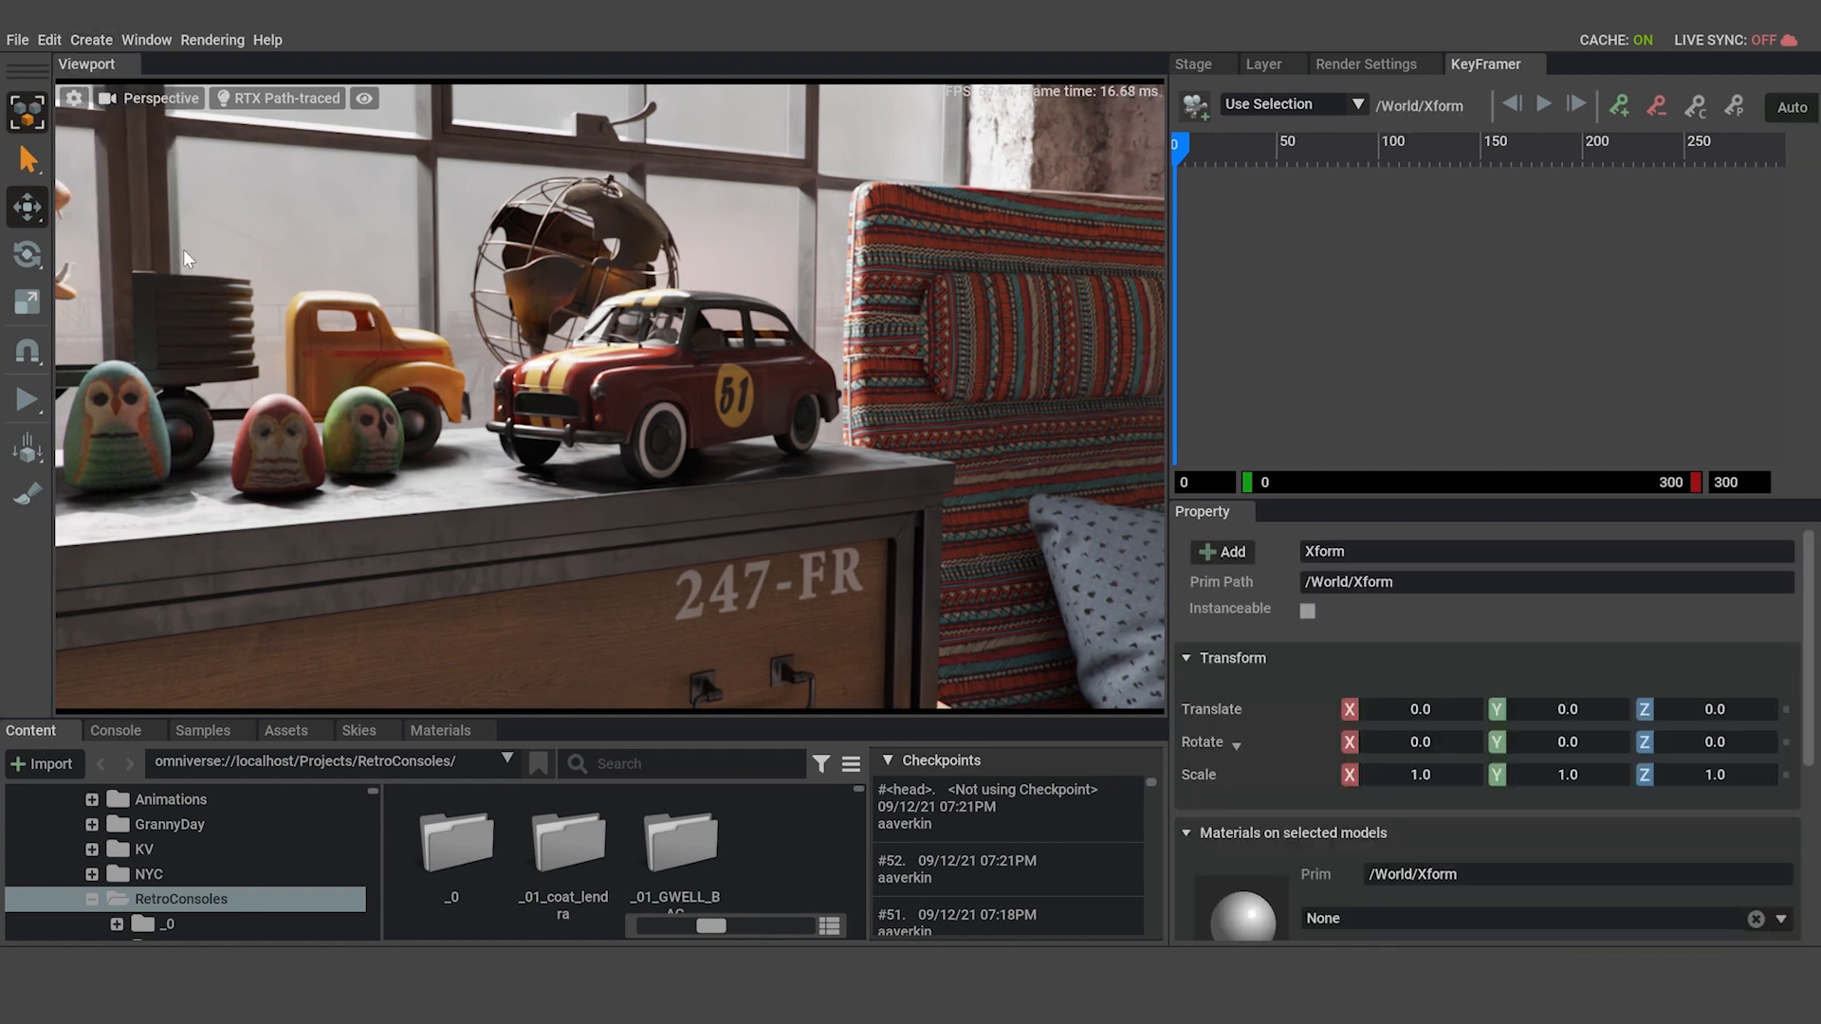
Move the new Xform from the origin to the toy car, at about X 121, Y 161, Z 79.
{"action": "key", "text": "f"}
{"action": "right_click_drag", "start_coordinate": [788, 423], "coordinate": [725, 492]}
{"action": "key", "text": "s"}
{"action": "left_click_drag", "start_coordinate": [647, 541], "coordinate": [762, 247]}
{"action": "key", "text": "f"}
{"action": "left_click_drag", "start_coordinate": [695, 367], "coordinate": [700, 242]}
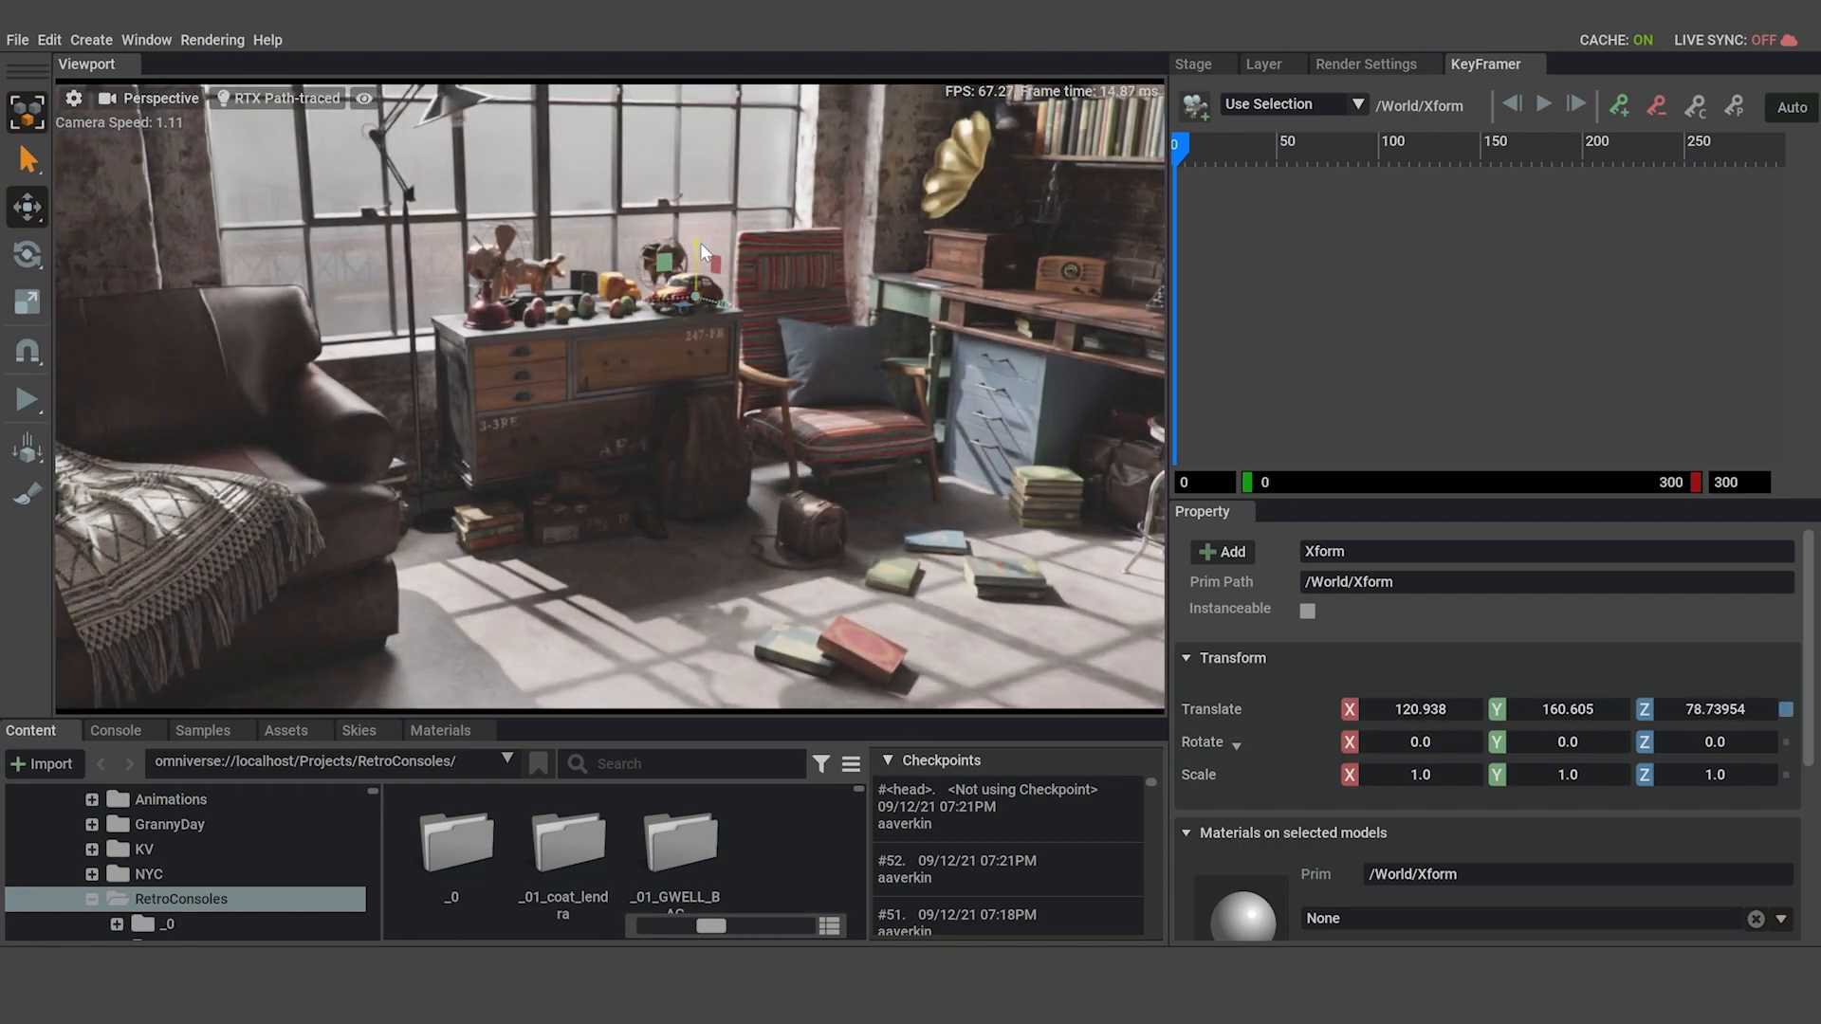
Center the Xform over the toy car from above, at about X 118.4, Y 160.9, Z 81.5.
{"action": "key", "text": "f"}
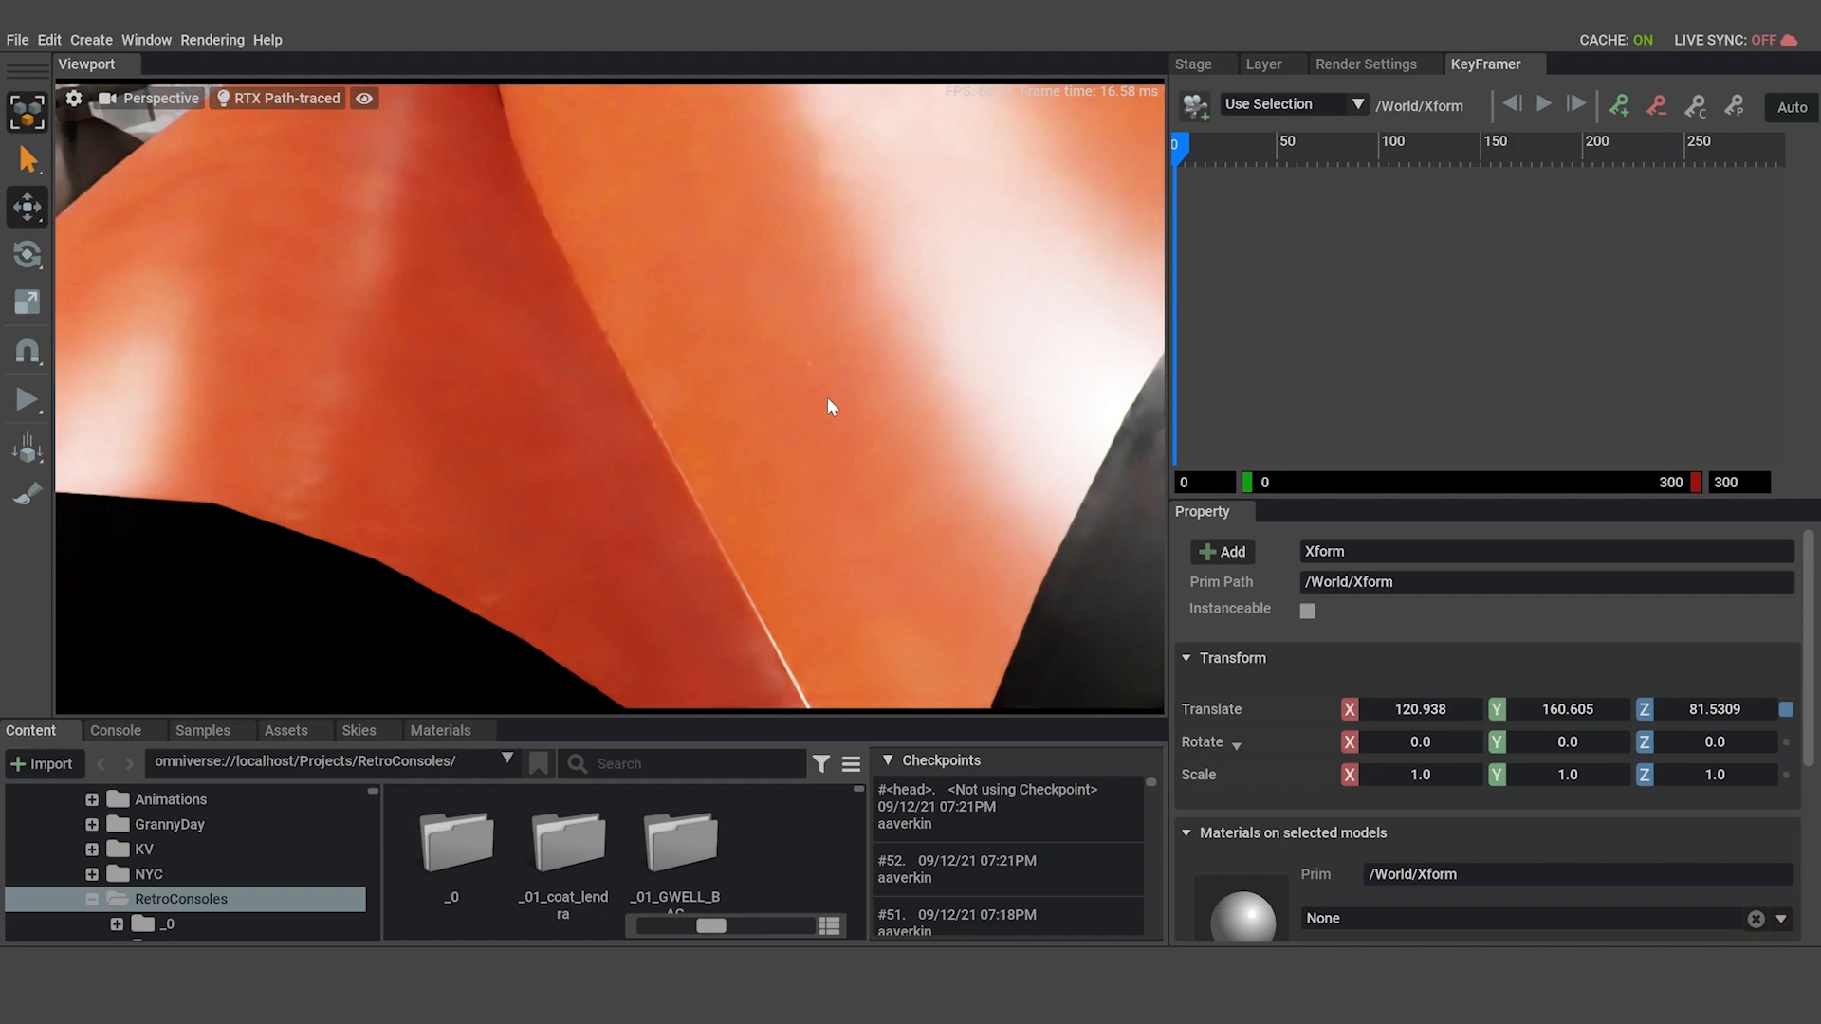
{"action": "key", "text": "s"}
{"action": "right_click_drag", "start_coordinate": [827, 398], "coordinate": [806, 607]}
{"action": "left_click_drag", "start_coordinate": [828, 486], "coordinate": [824, 501]}
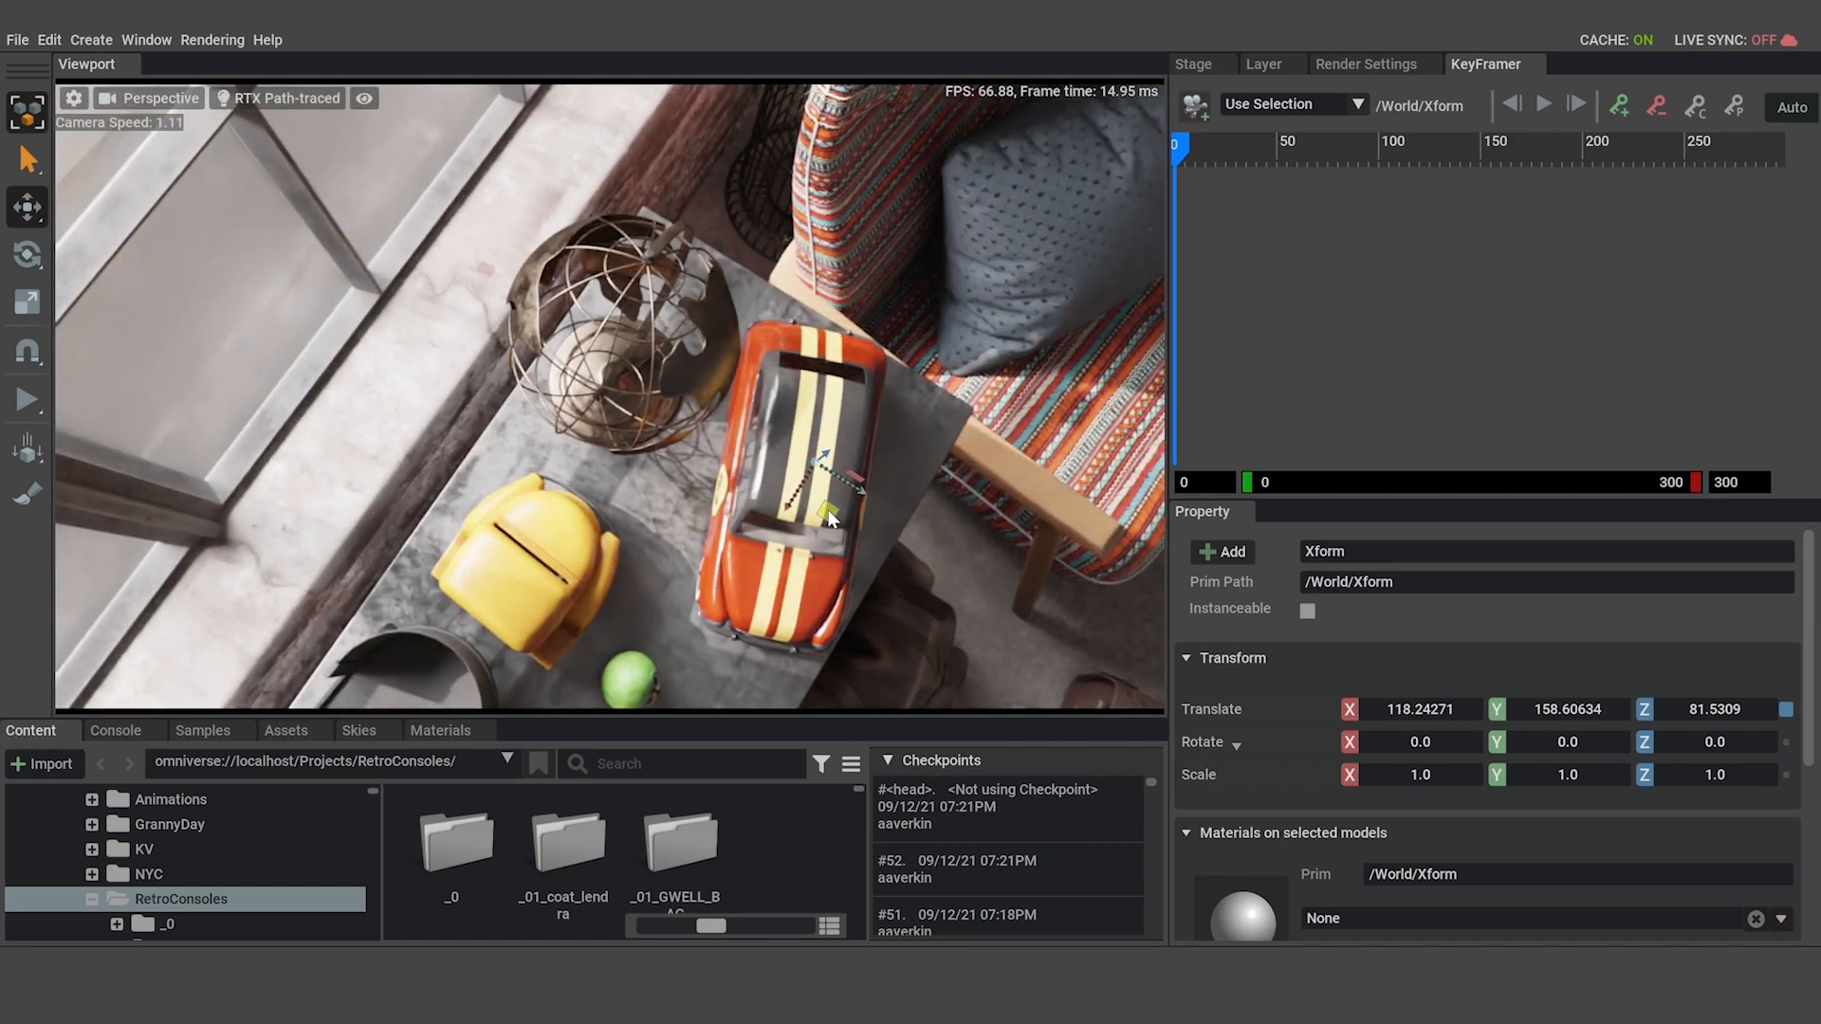
{"action": "key", "text": "f"}
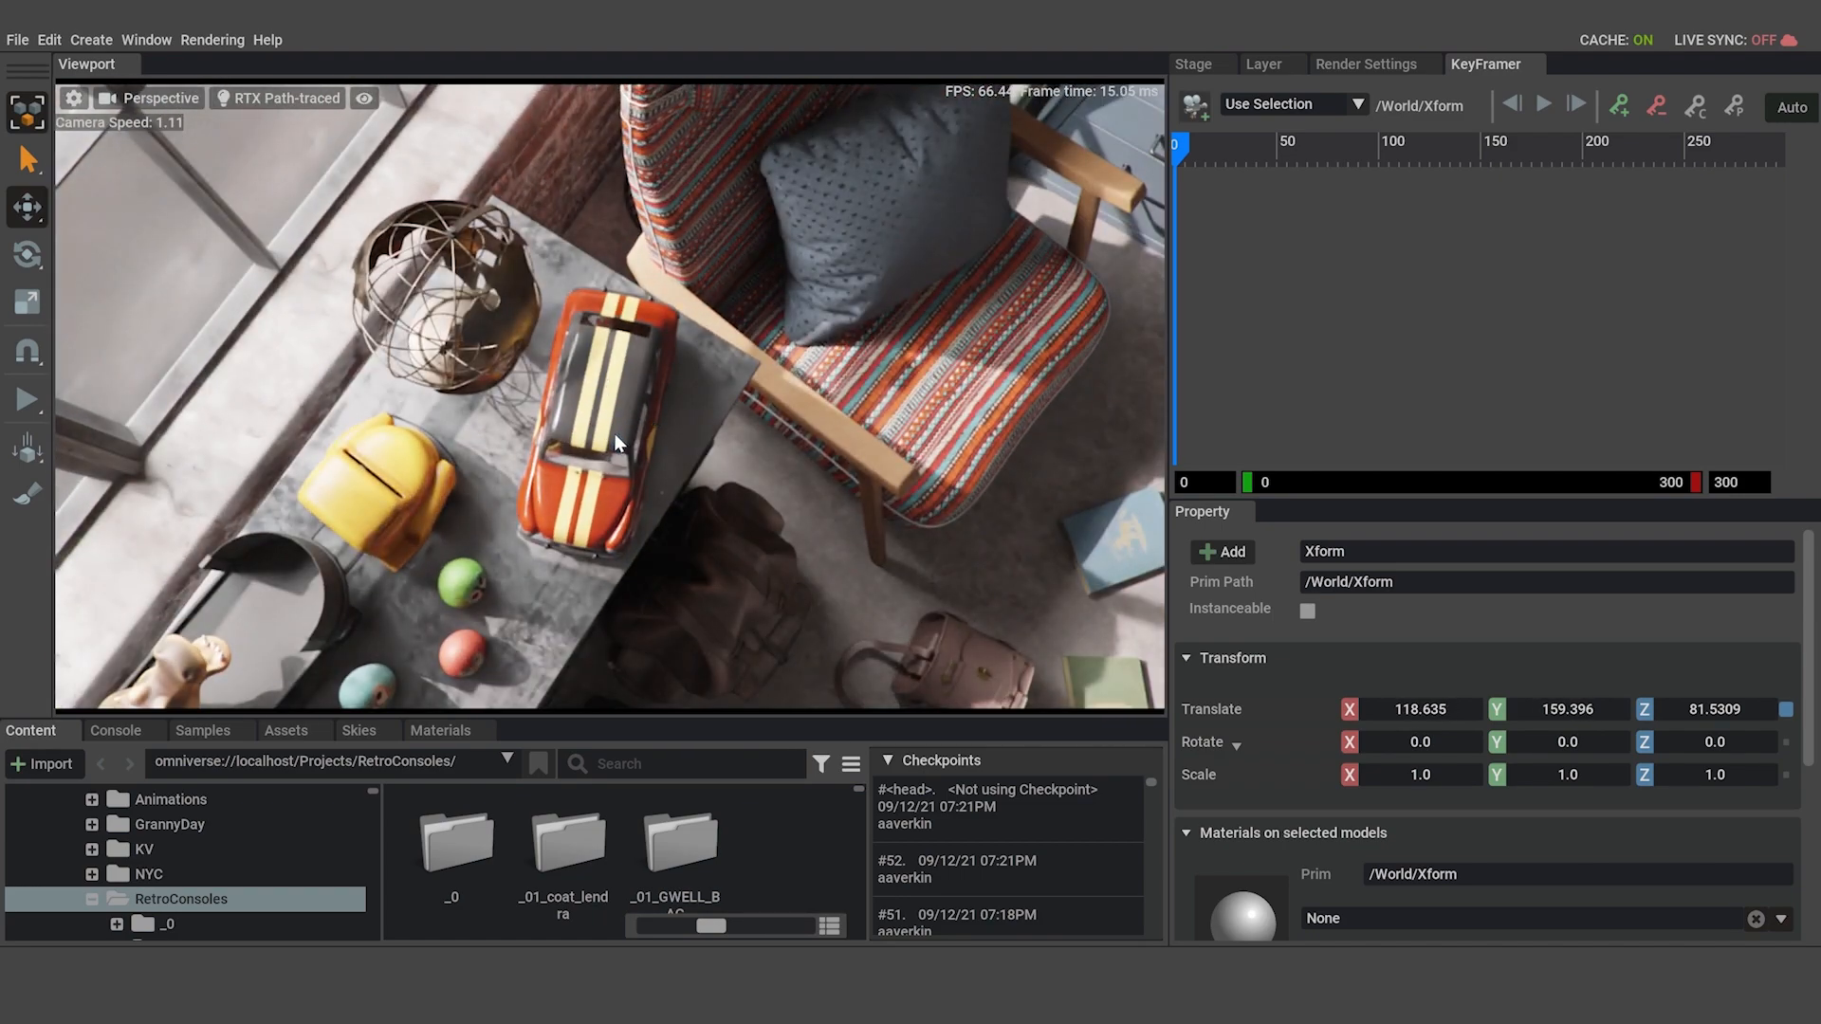
{"action": "left_click_drag", "start_coordinate": [620, 443], "coordinate": [614, 429]}
{"action": "left_click_drag", "start_coordinate": [865, 518], "coordinate": [559, 226], "text": "alt"}
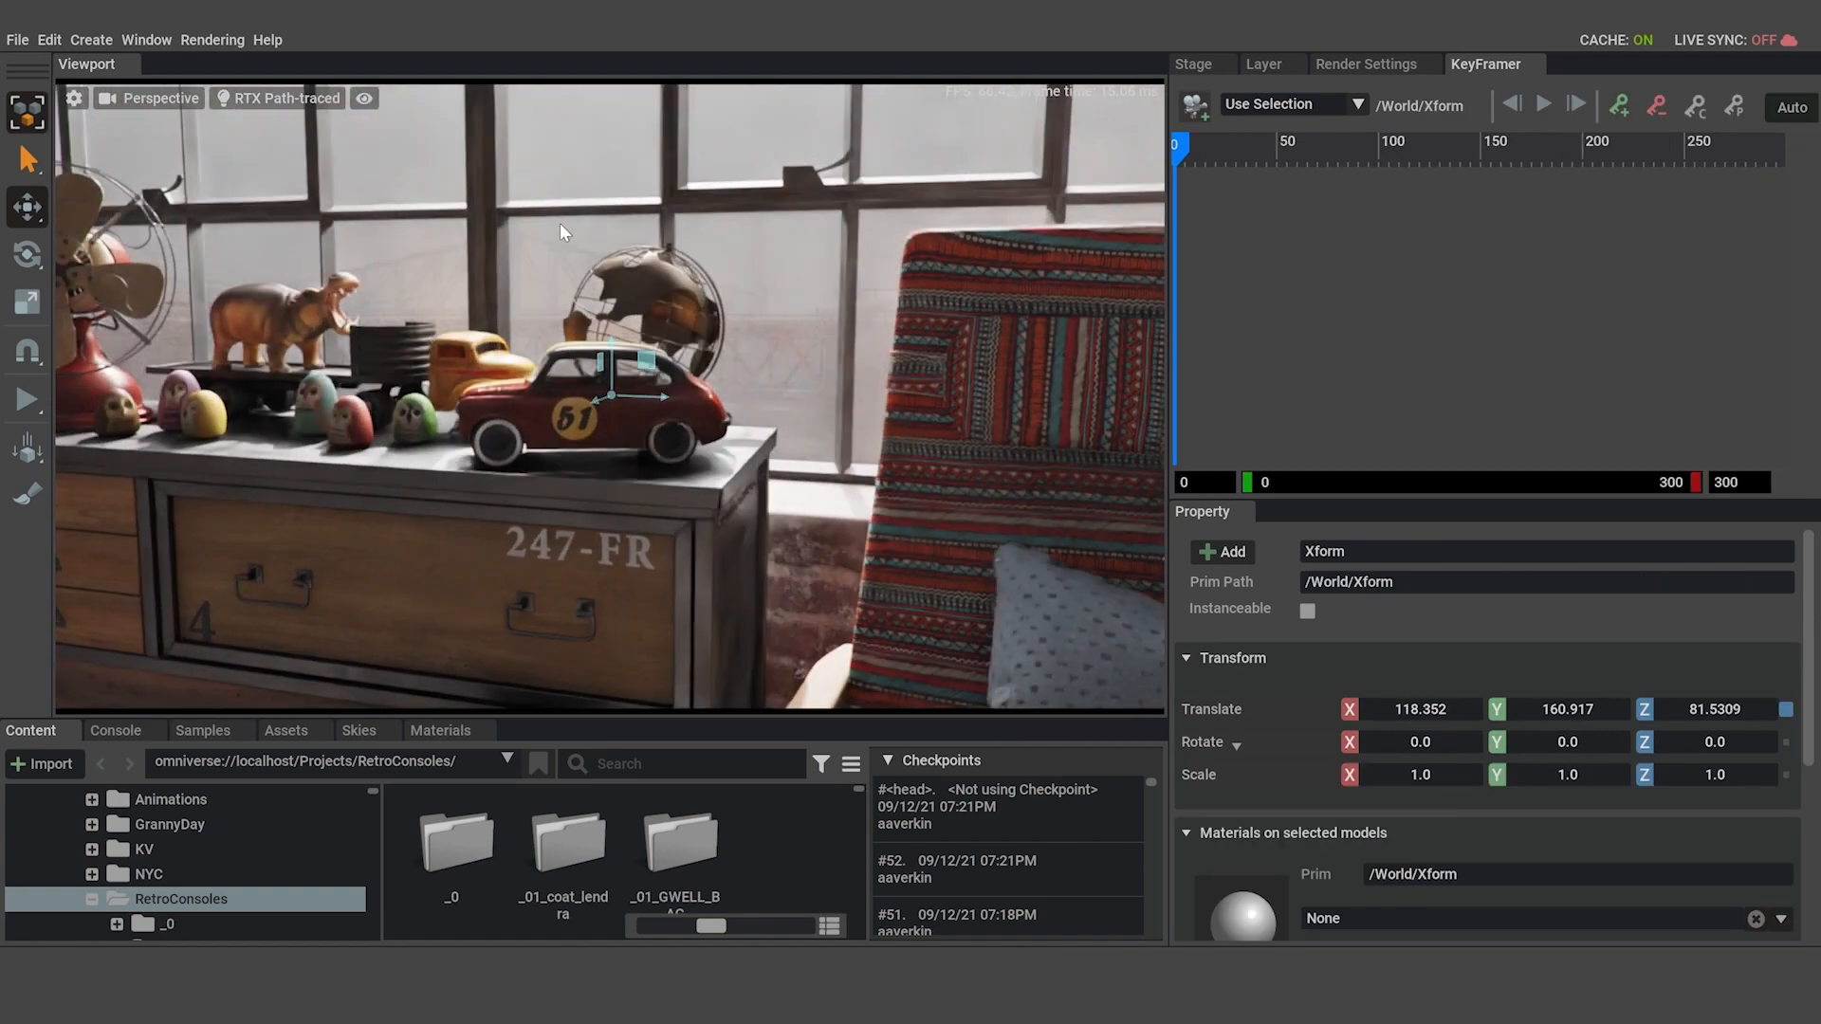
Fine-tune the Xform's position inside the toy car to about X 116.8, Y 160.9.
{"action": "middle_click_drag", "start_coordinate": [662, 406], "coordinate": [698, 486]}
{"action": "right_click_drag", "start_coordinate": [698, 485], "coordinate": [788, 544], "text": "alt"}
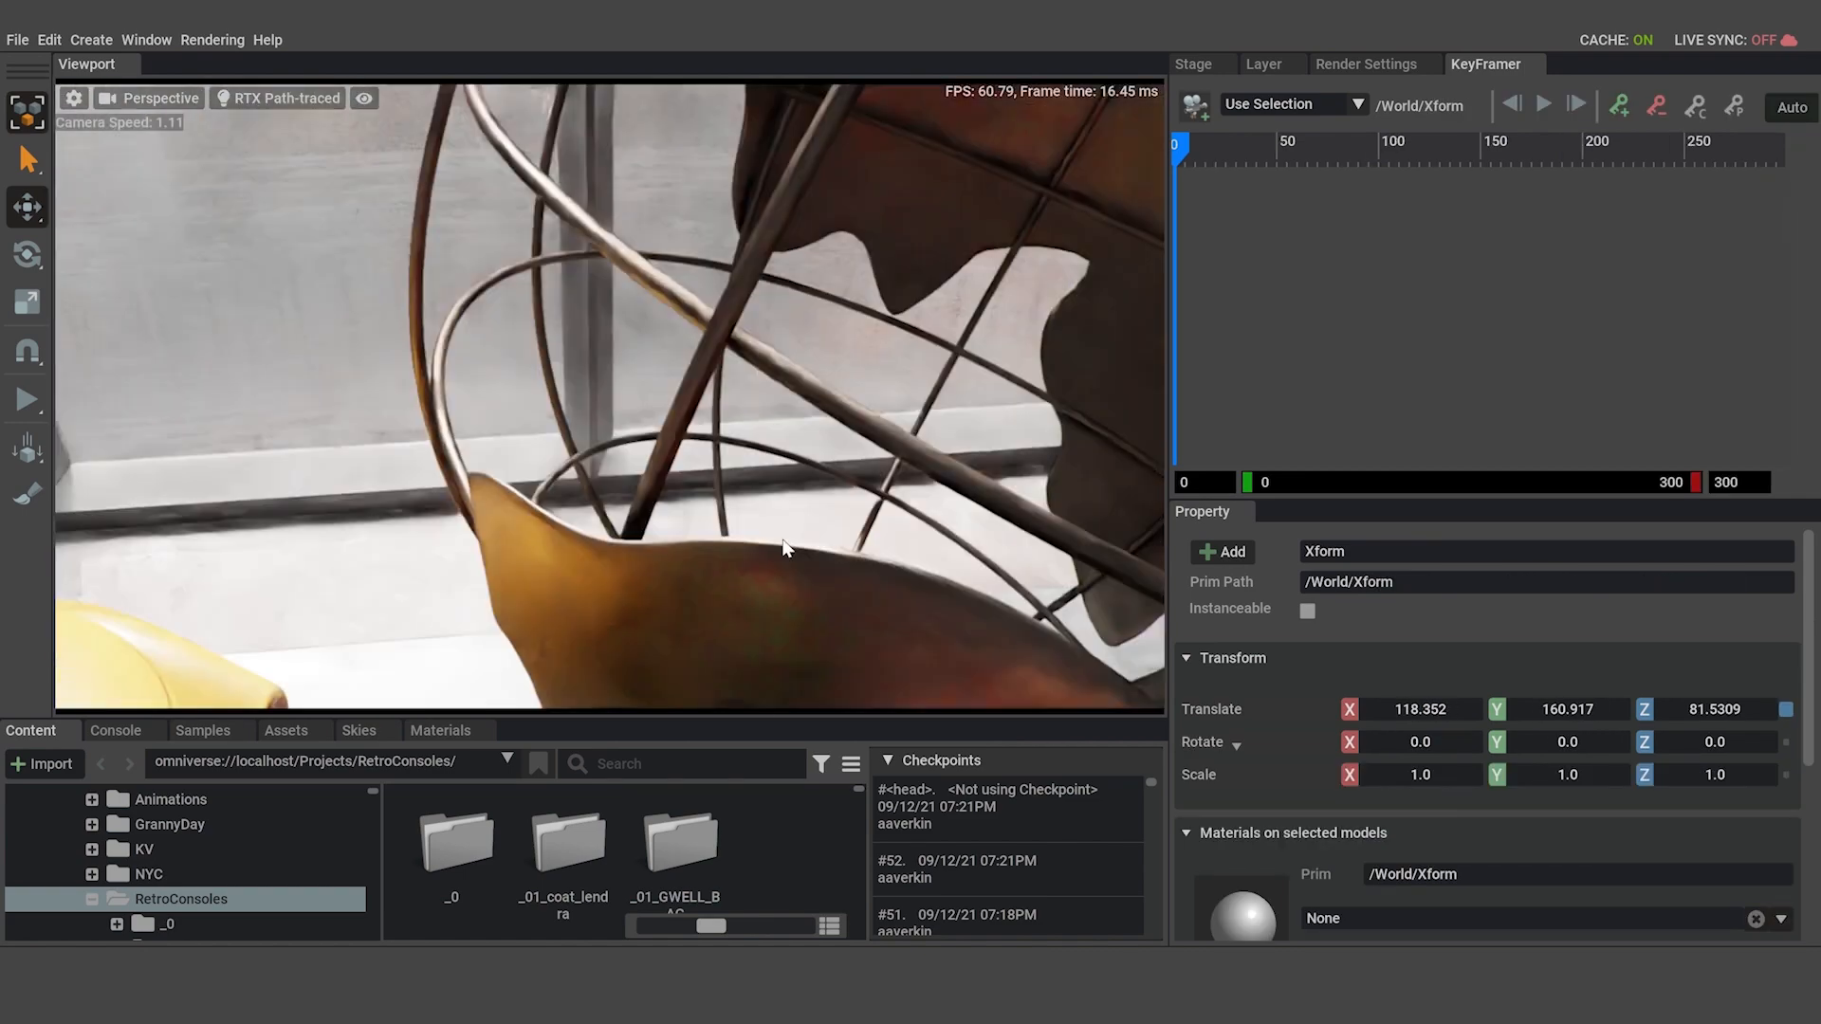
{"action": "left_click_drag", "start_coordinate": [788, 544], "coordinate": [818, 616], "text": "alt"}
{"action": "left_click_drag", "start_coordinate": [779, 520], "coordinate": [719, 383]}
{"action": "key", "text": "f"}
{"action": "left_click_drag", "start_coordinate": [696, 446], "coordinate": [861, 405], "text": "alt"}
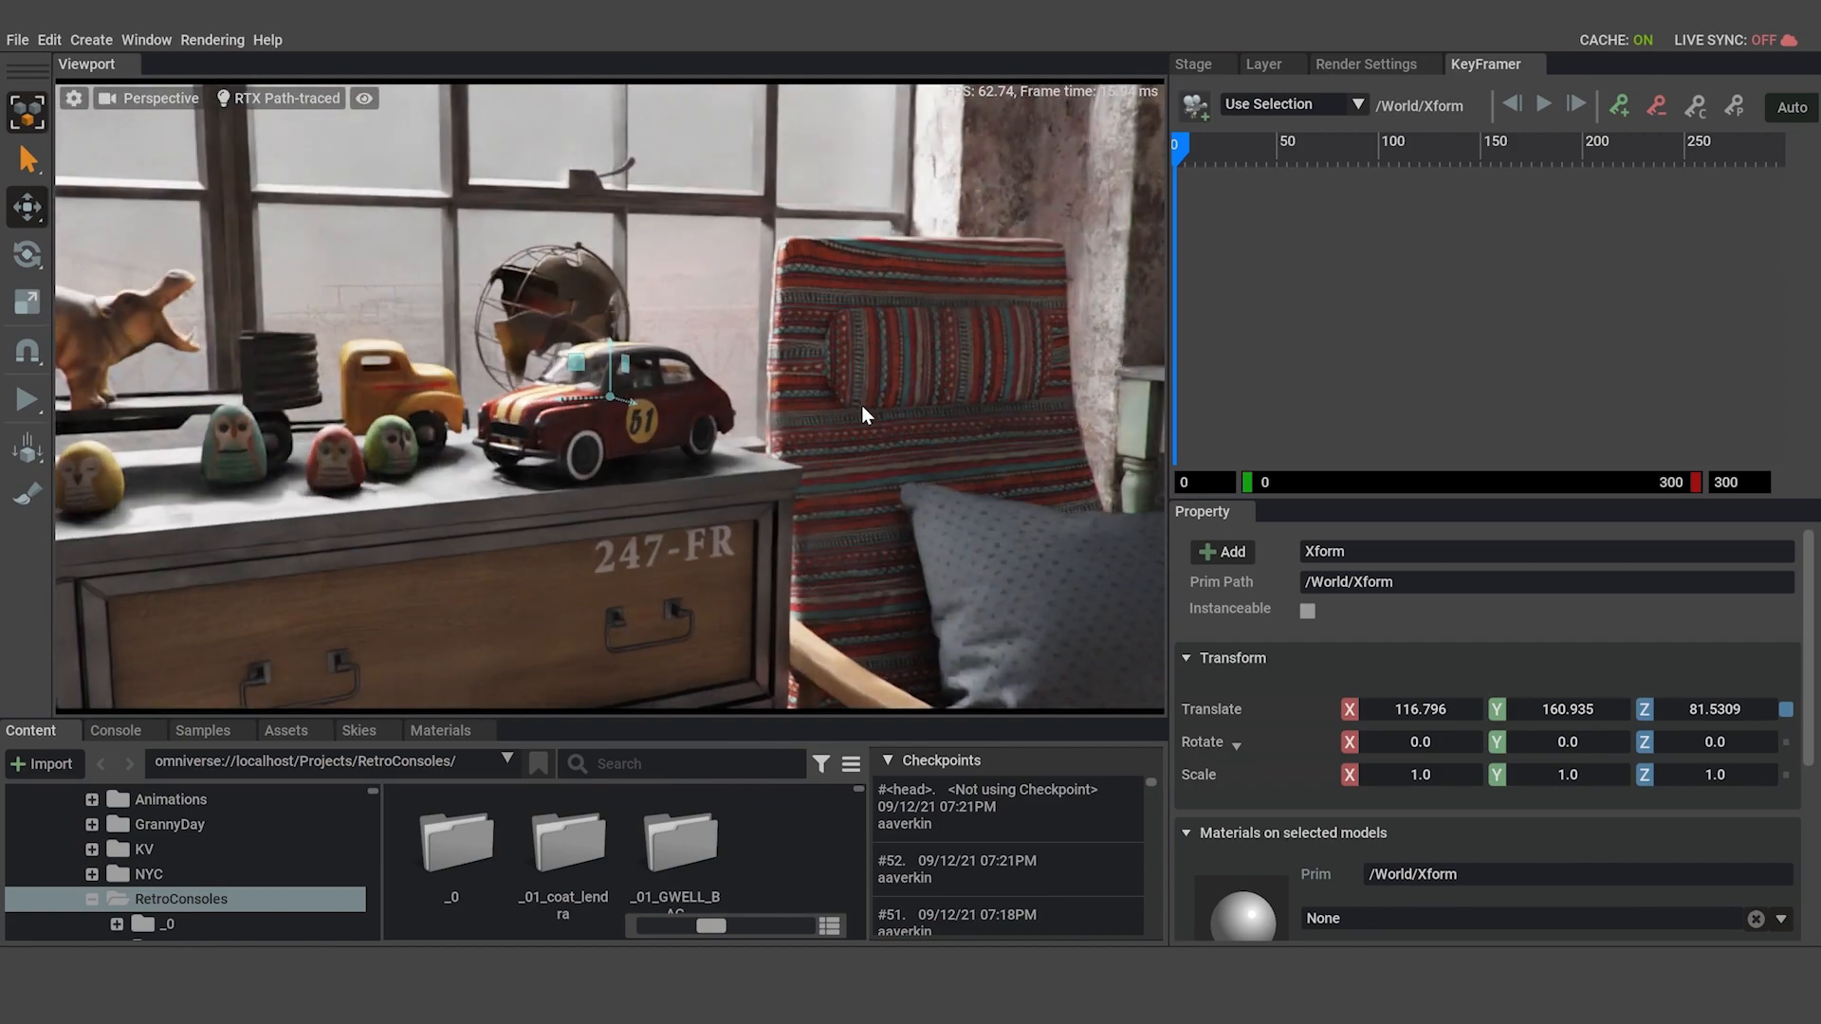
Frame a closer three-quarter view of the toy car and its Xform pivot in the Perspective viewport.
{"action": "left_click_drag", "start_coordinate": [695, 458], "coordinate": [708, 432], "text": "alt"}
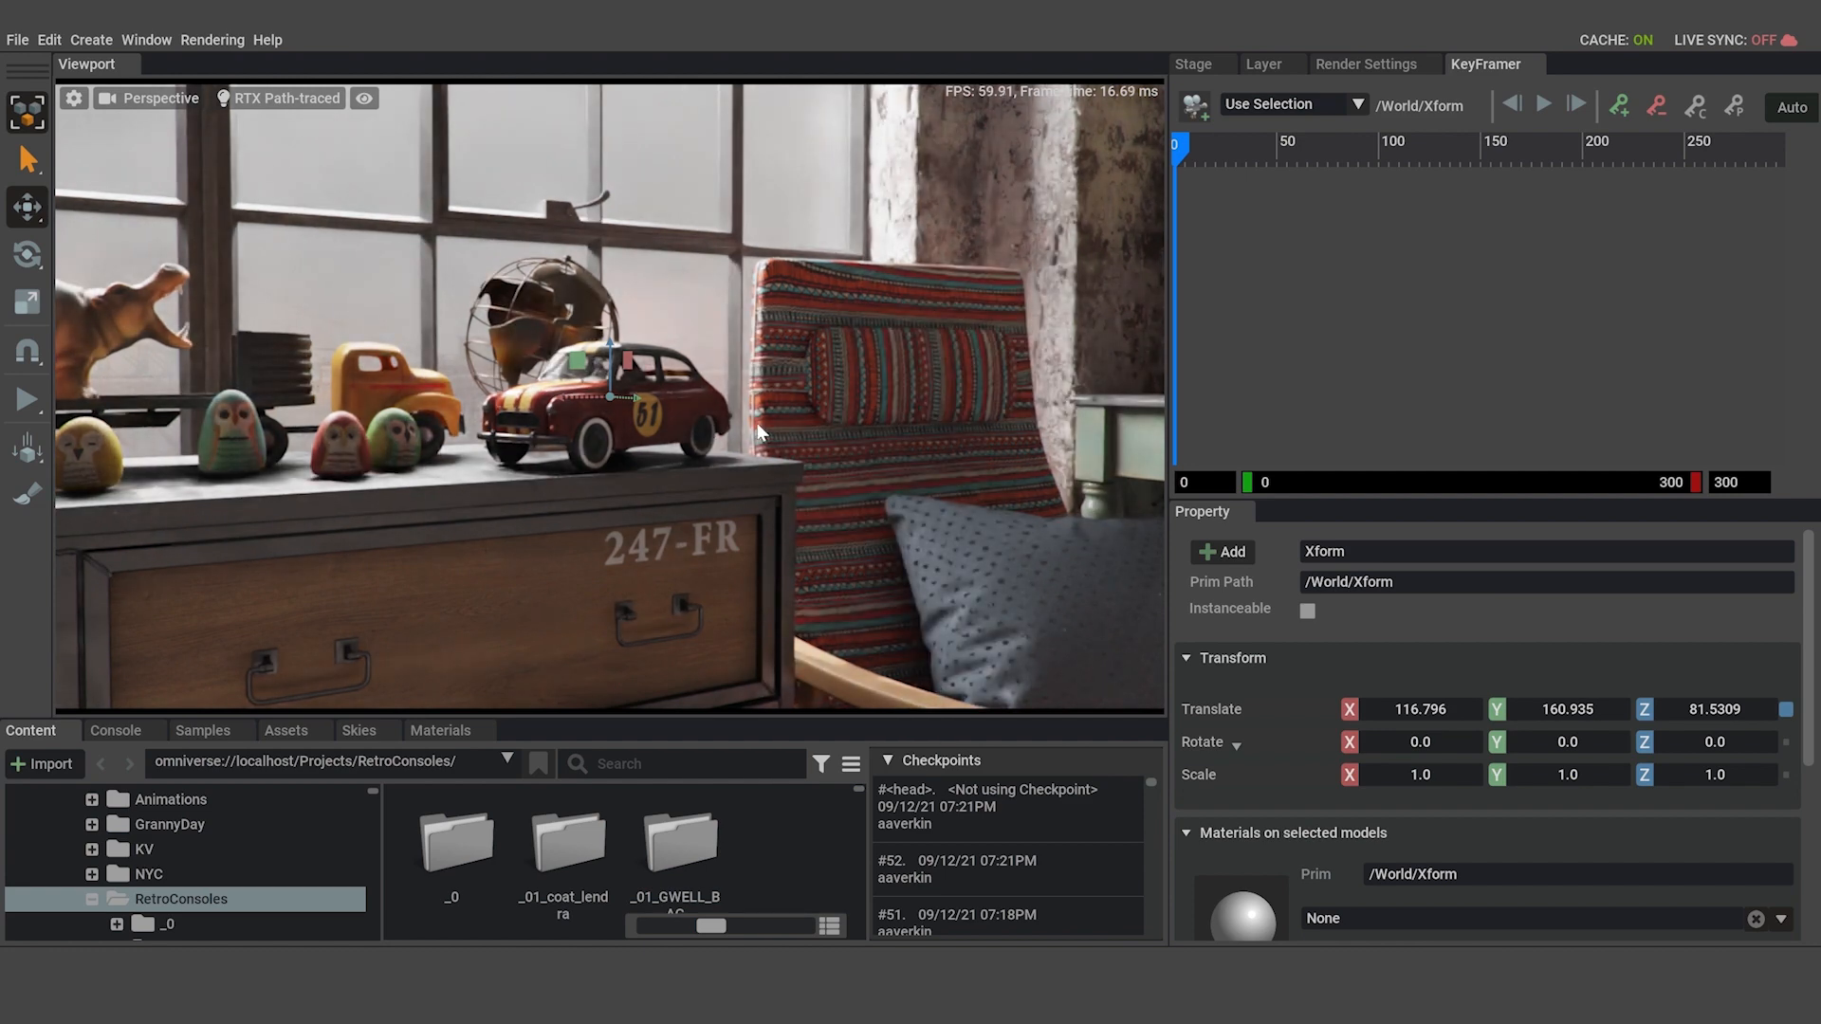
{"action": "scroll", "coordinate": [606, 401], "scroll_direction": "up", "scroll_amount": 5}
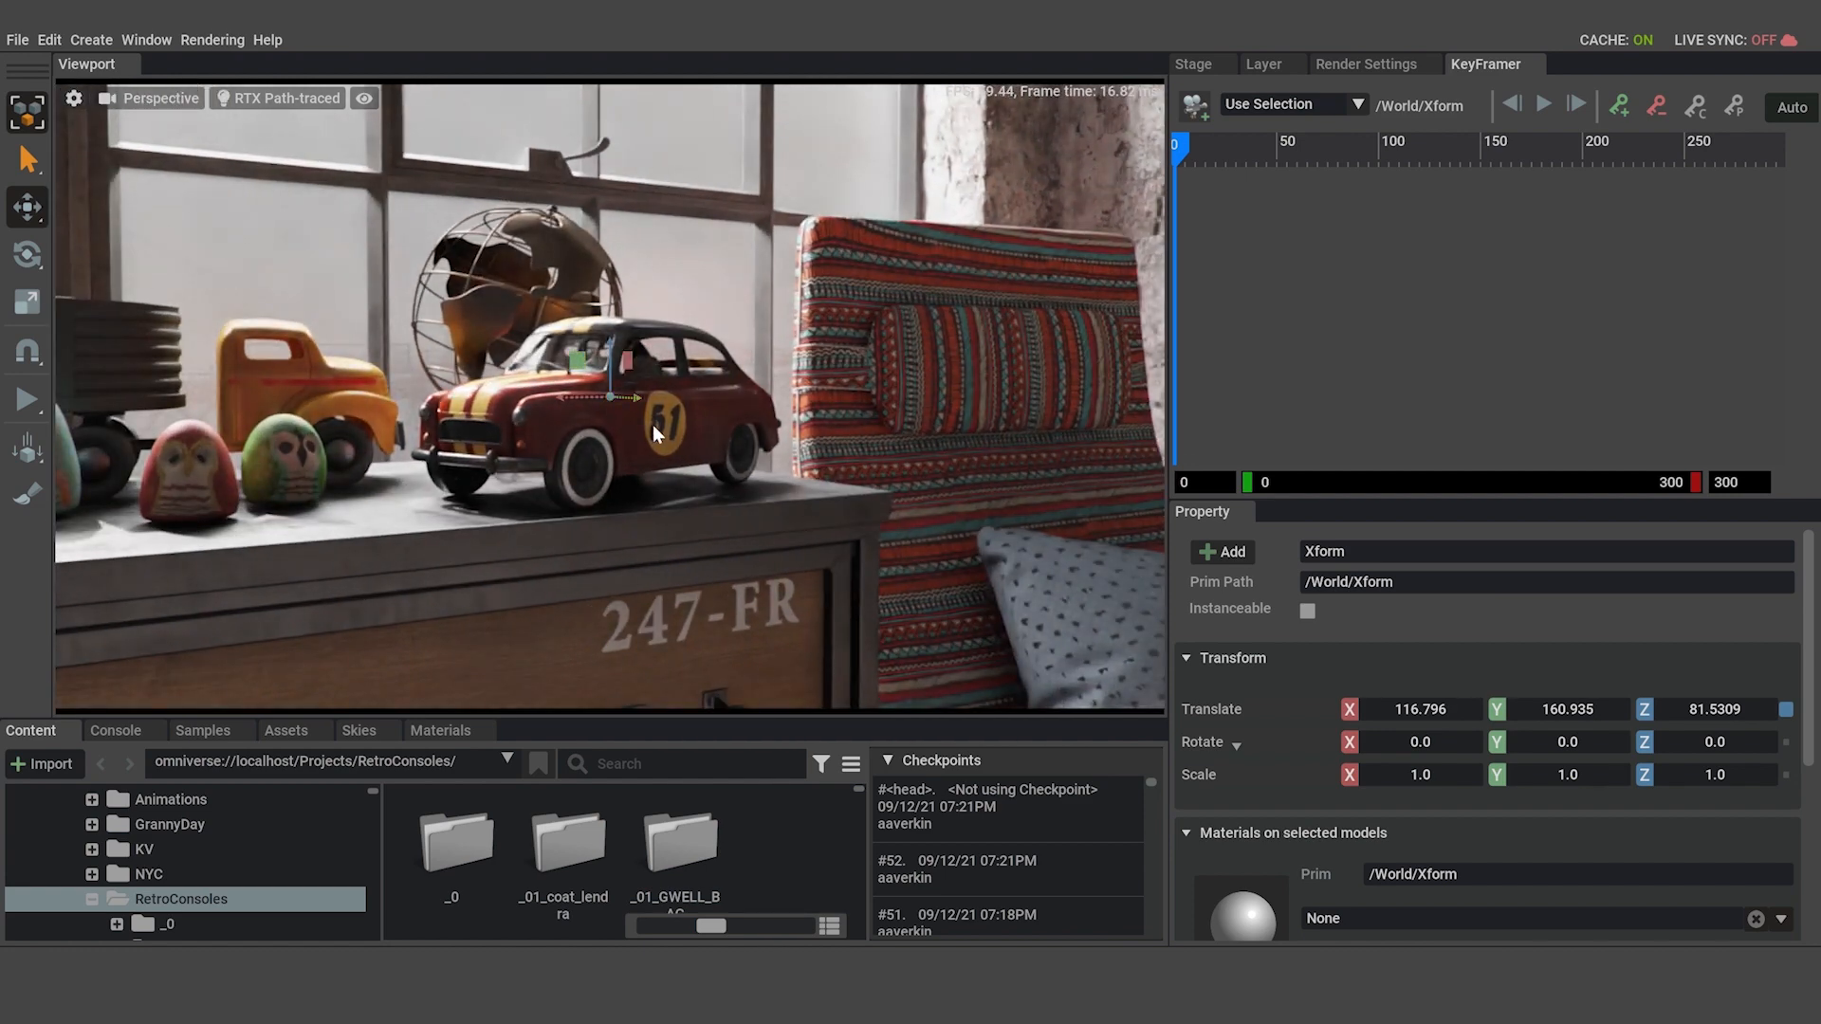
{"action": "left_click_drag", "start_coordinate": [653, 425], "coordinate": [666, 465], "text": "alt"}
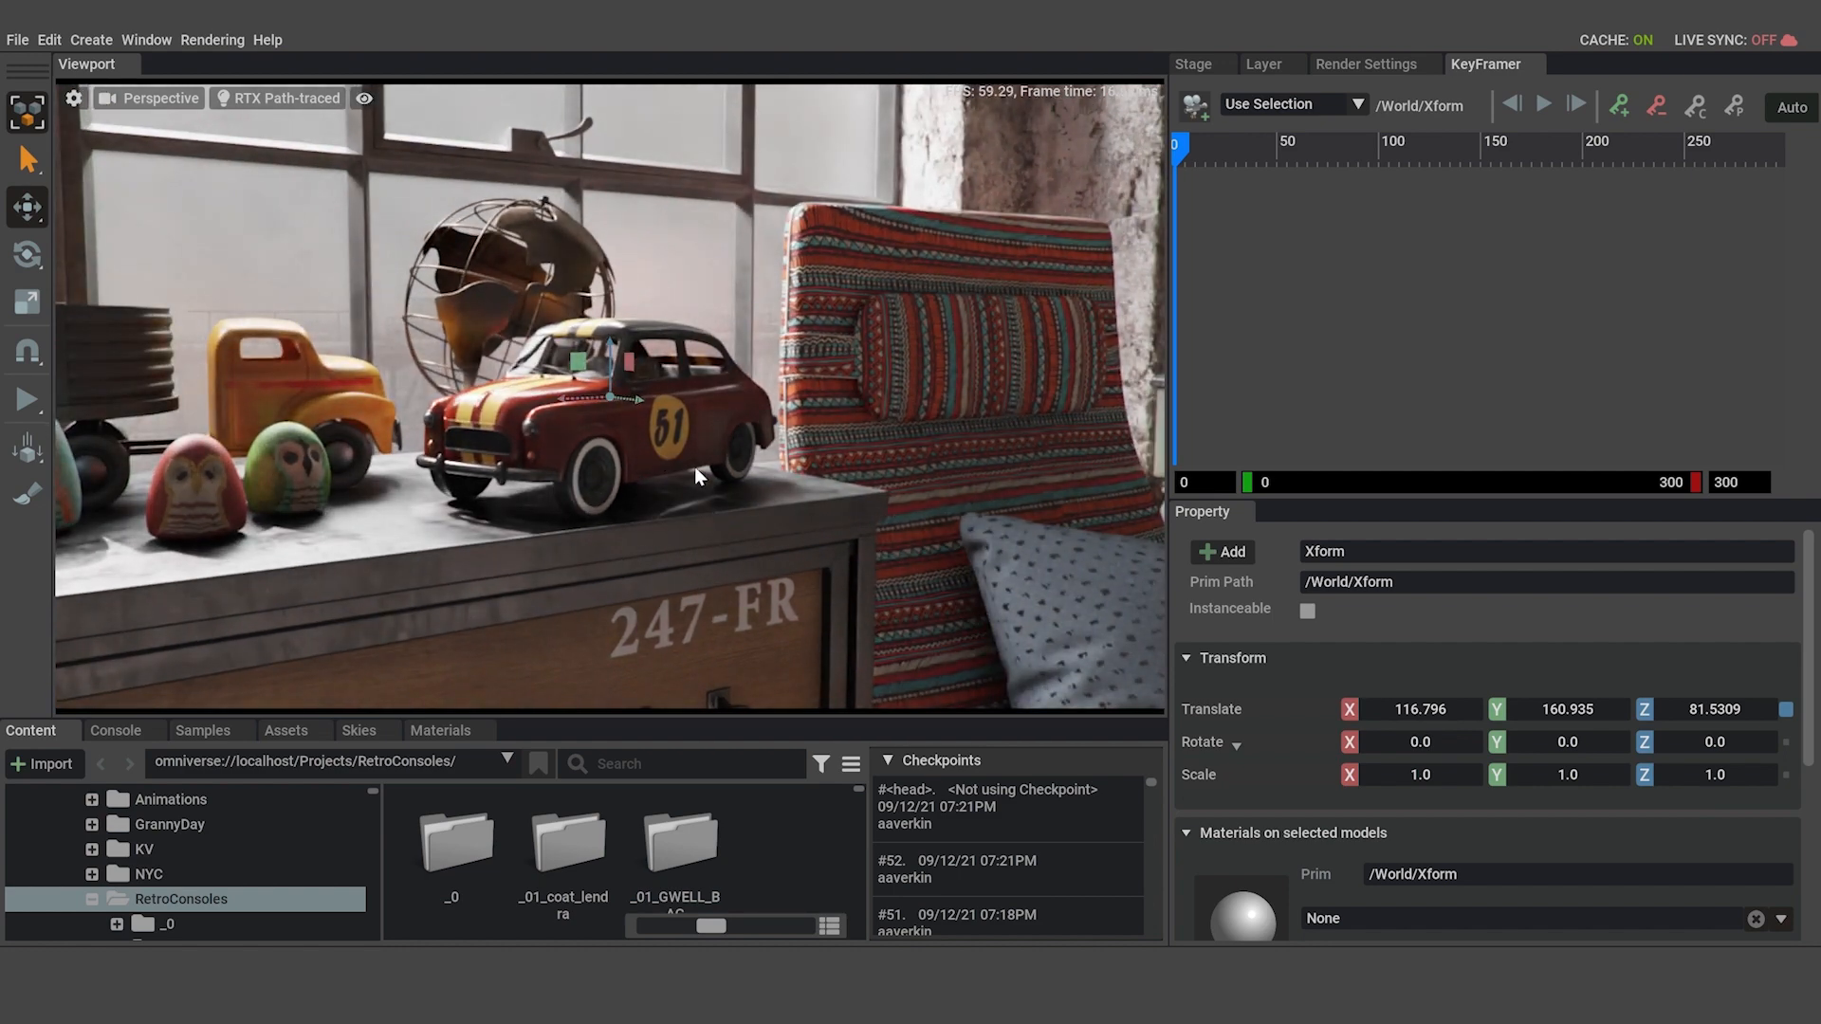
{"action": "mouse_move", "coordinate": [709, 440]}
{"action": "left_mouse_down", "text": "alt"}
{"action": "mouse_move", "coordinate": [681, 429]}
{"action": "mouse_move", "coordinate": [730, 455]}
{"action": "mouse_move", "coordinate": [717, 447]}
{"action": "left_mouse_up", "text": "alt"}
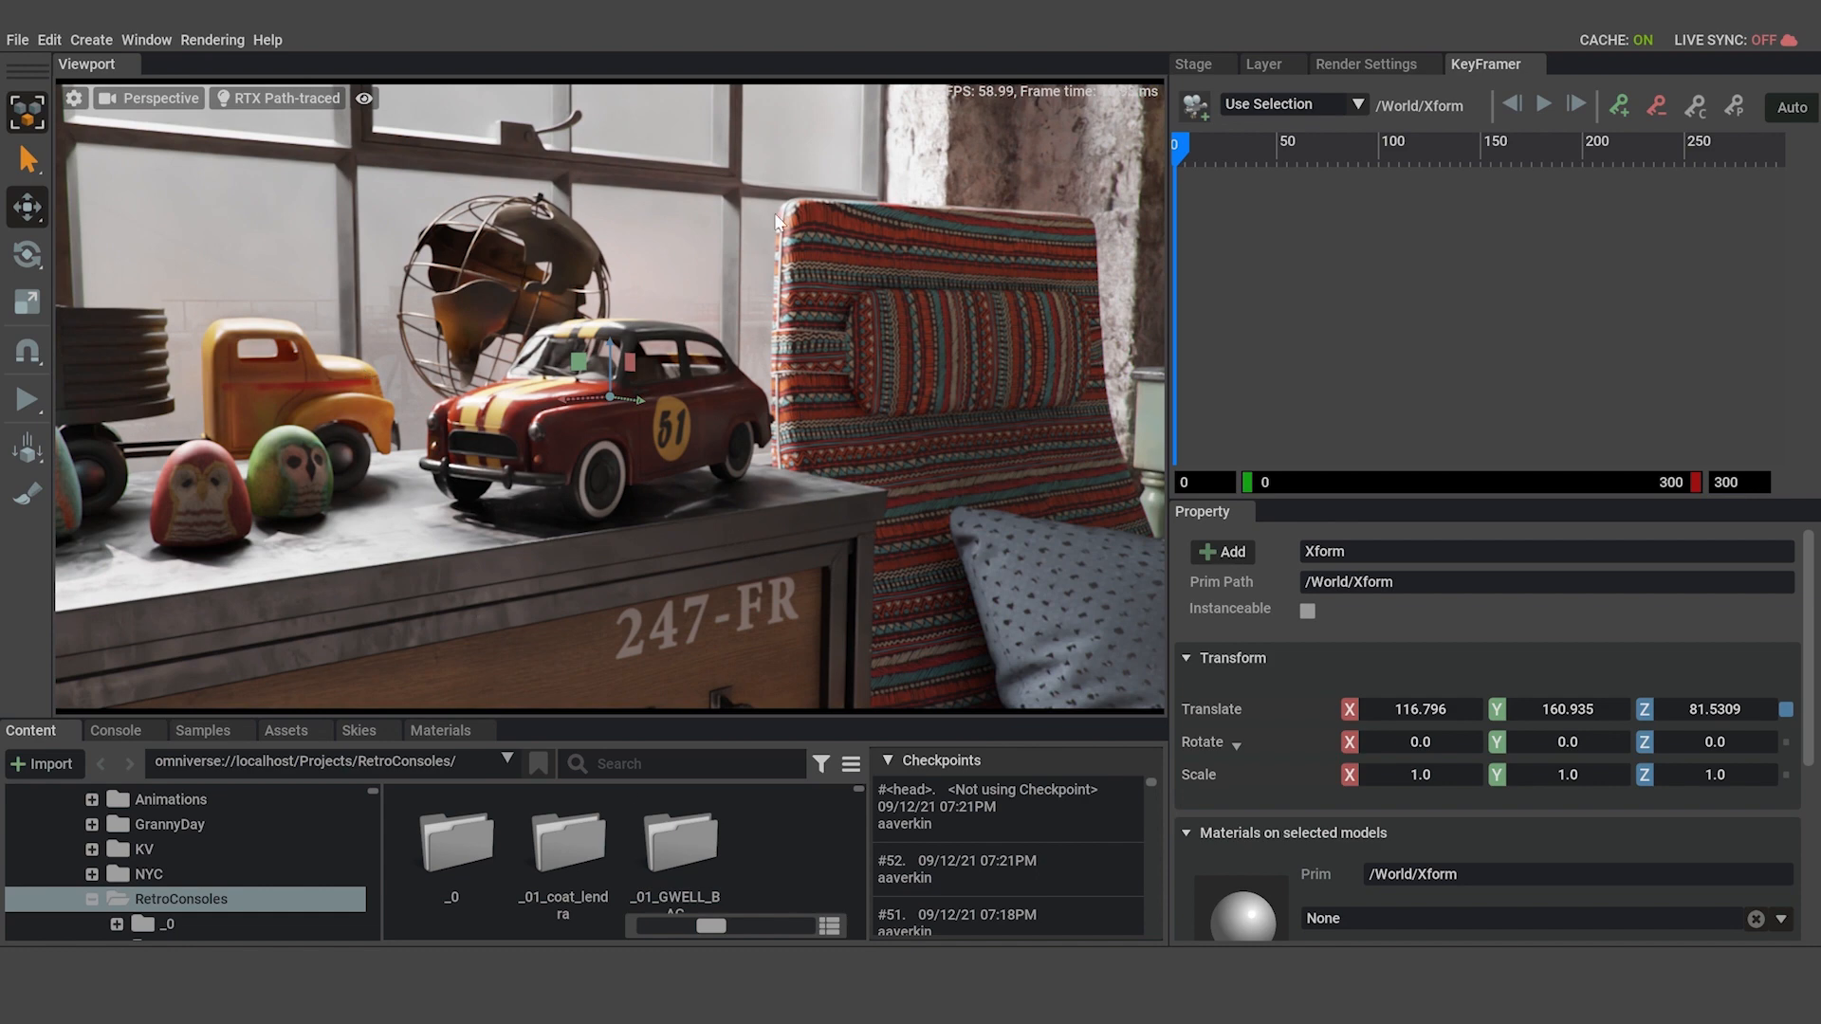
Create a camera from the current Perspective view of the toy car and rename it Camera_Car_01.
{"action": "left_click", "coordinate": [176, 95]}
{"action": "mouse_move", "coordinate": [207, 112]}
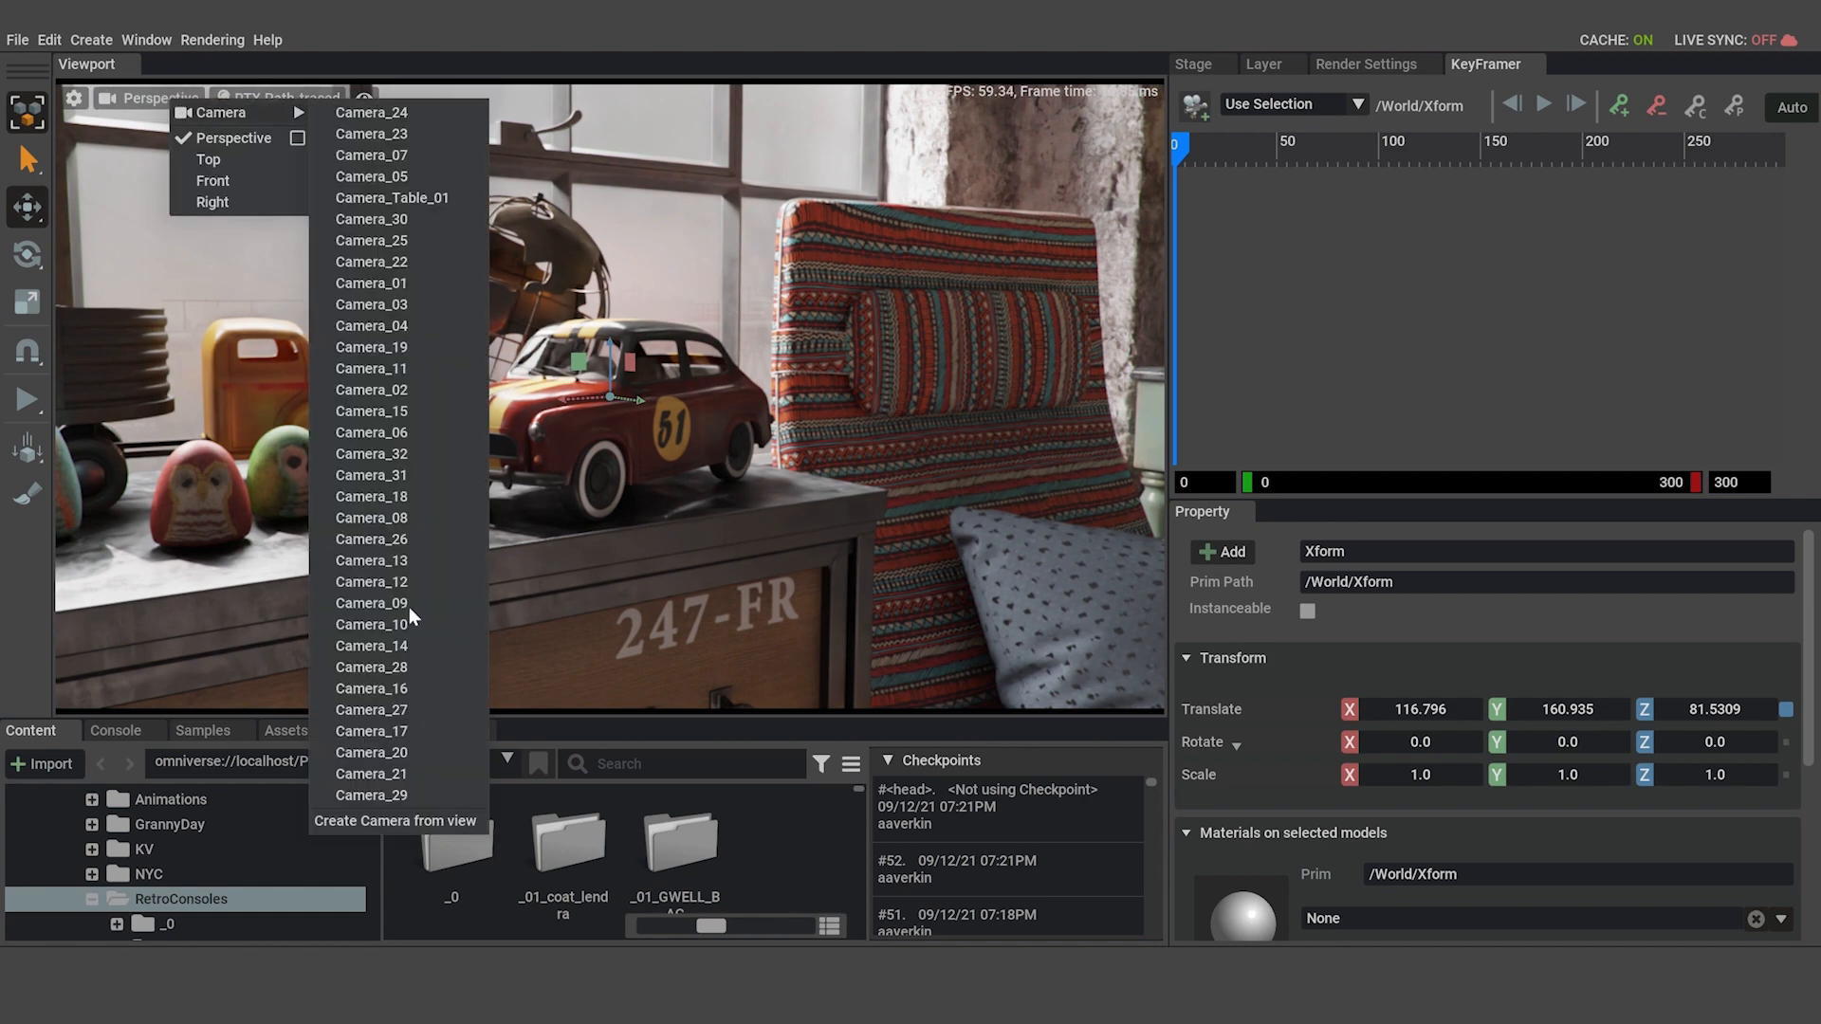
{"action": "left_click", "coordinate": [407, 819]}
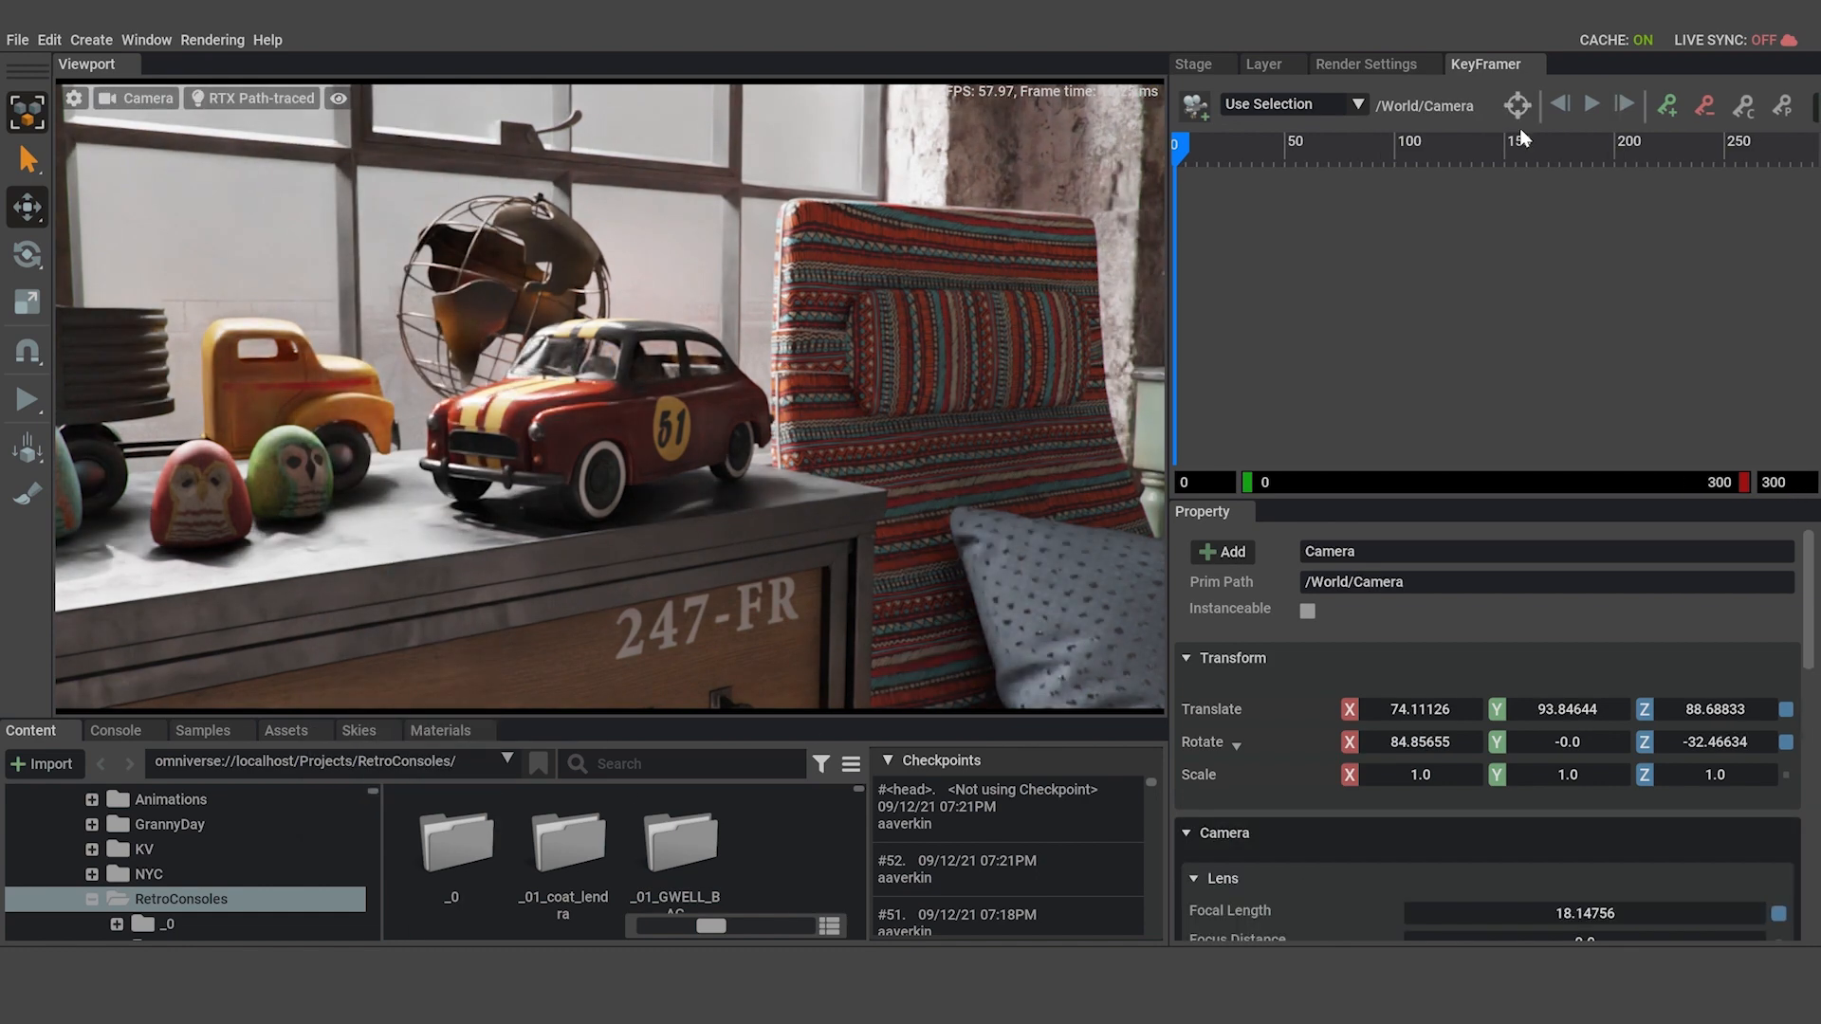
{"action": "left_click", "coordinate": [1195, 66]}
{"action": "double_click", "coordinate": [1306, 322]}
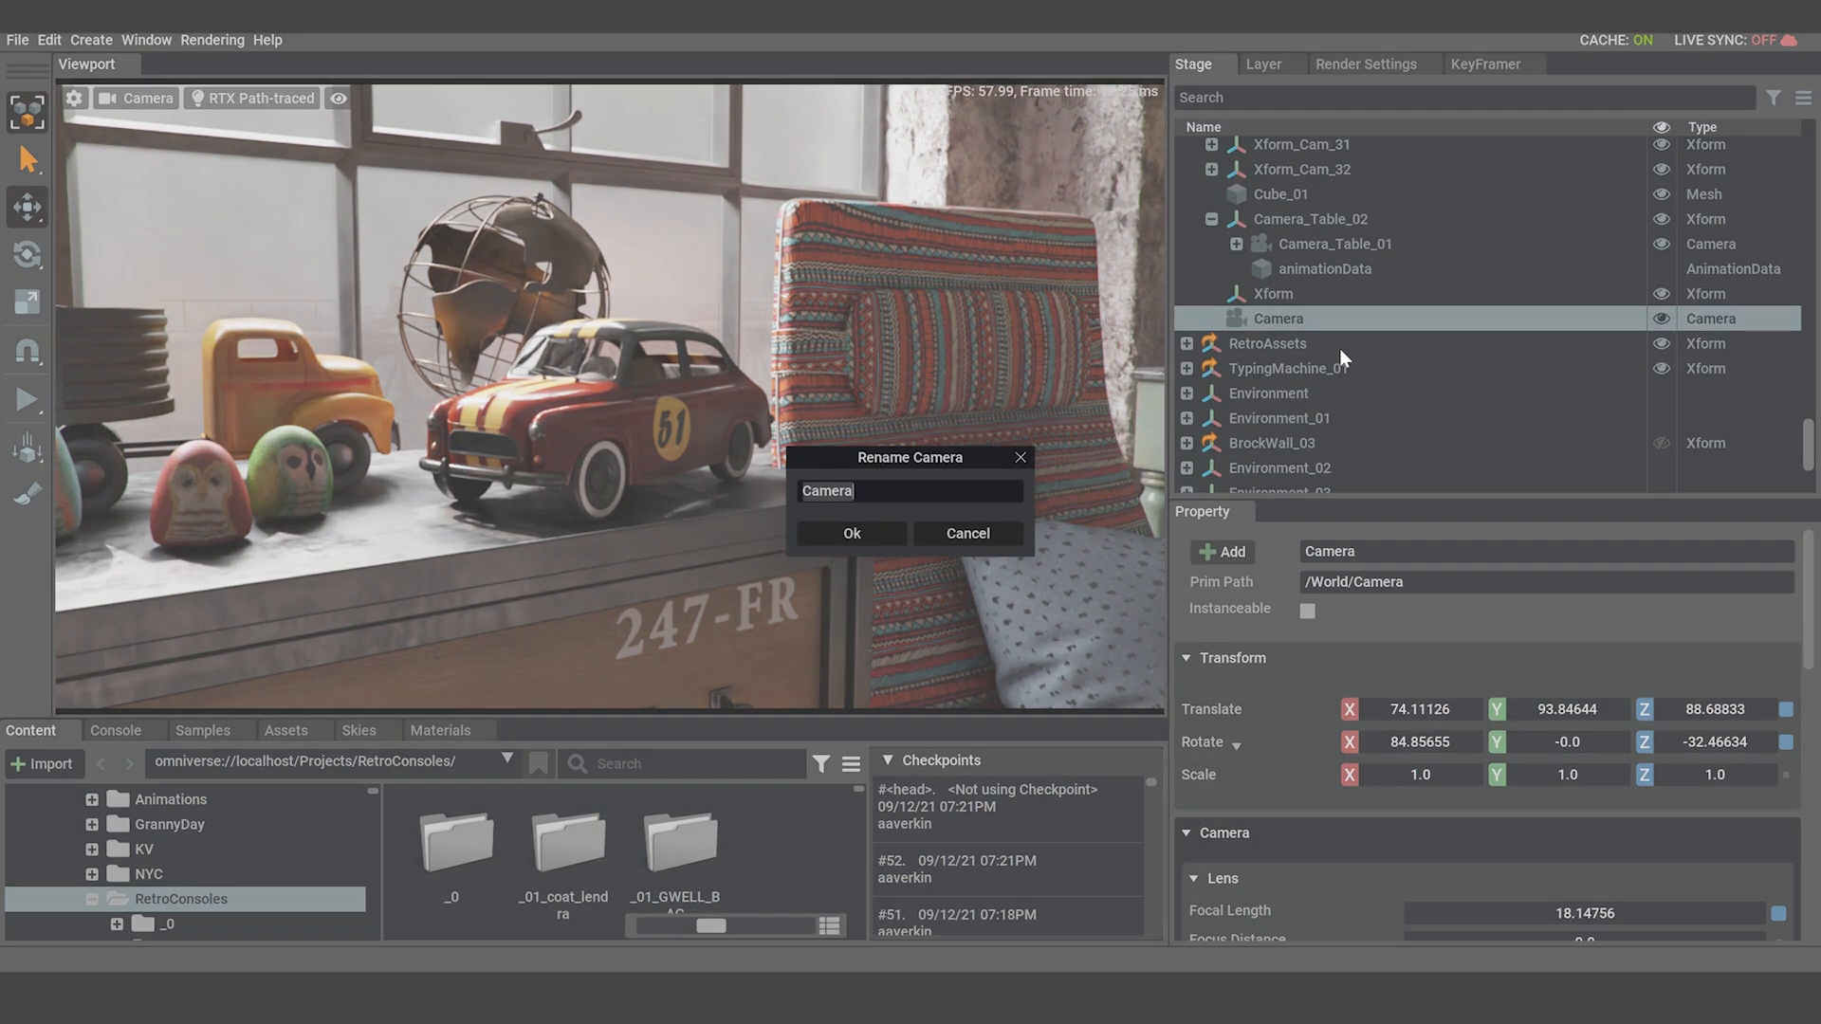
{"action": "left_click", "coordinate": [855, 492]}
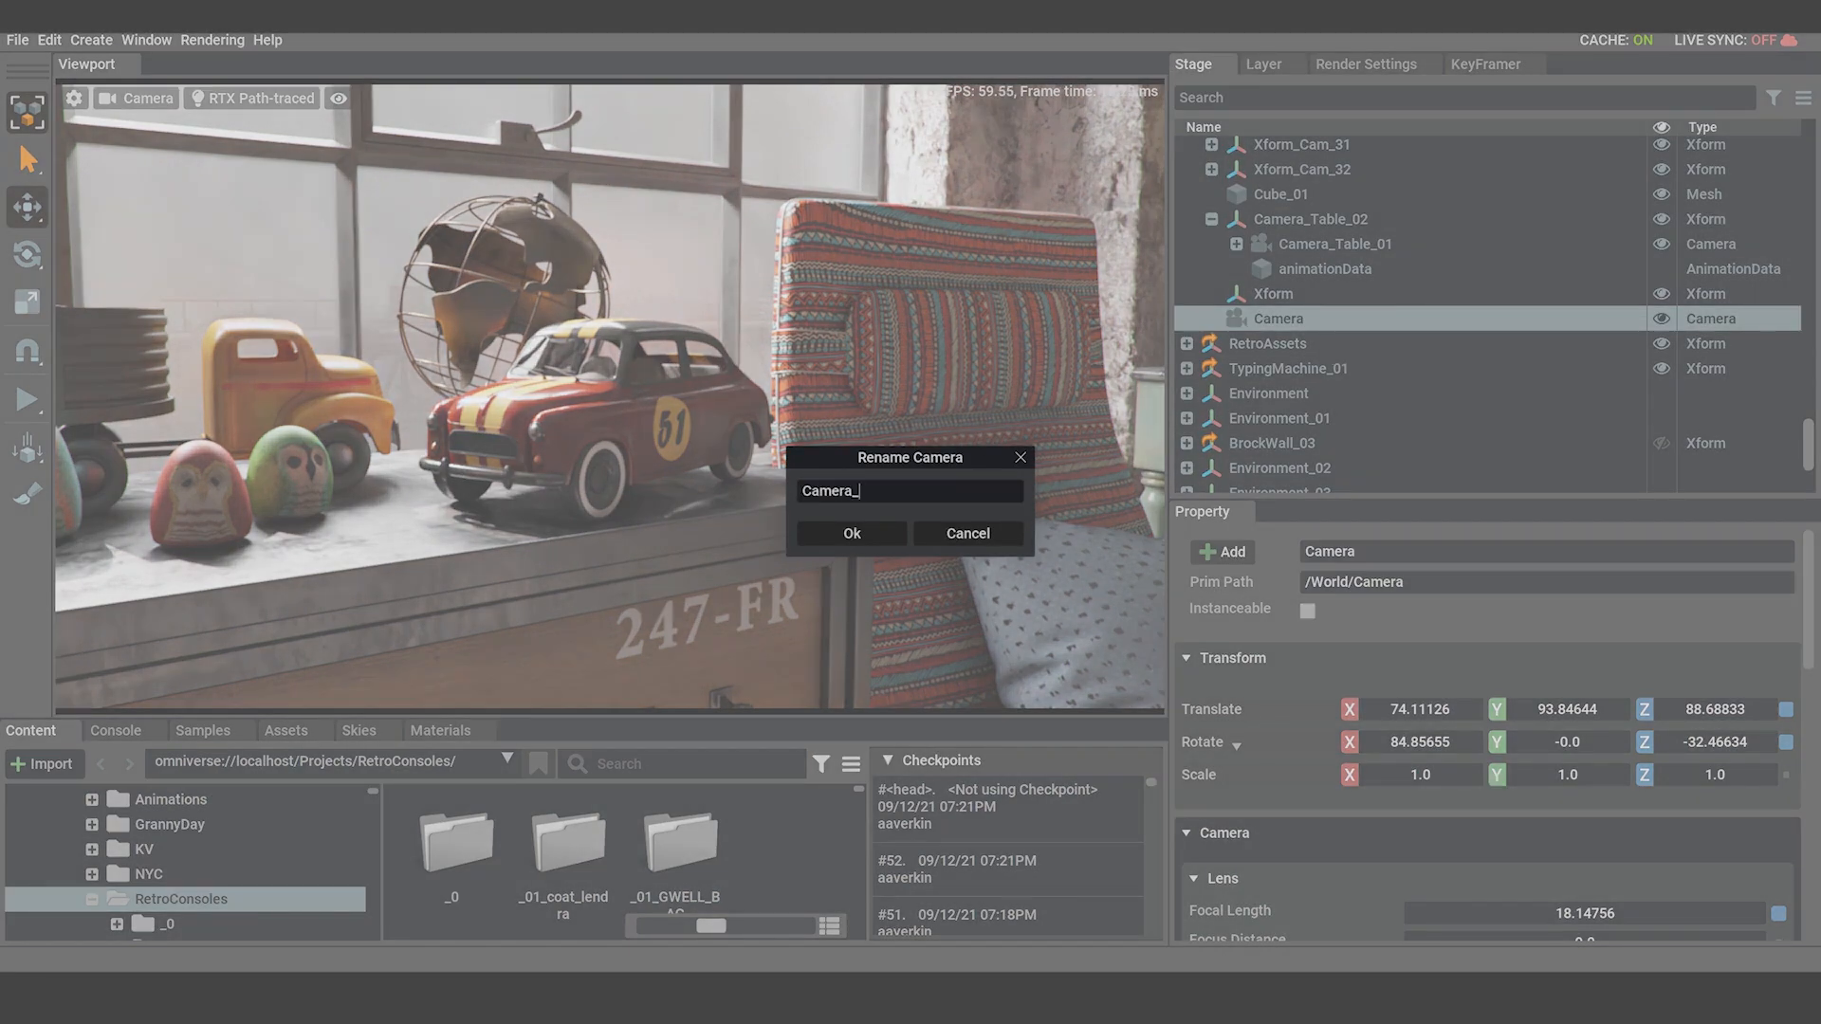
{"action": "type", "text": "_Car_01"}
{"action": "left_click", "coordinate": [835, 528]}
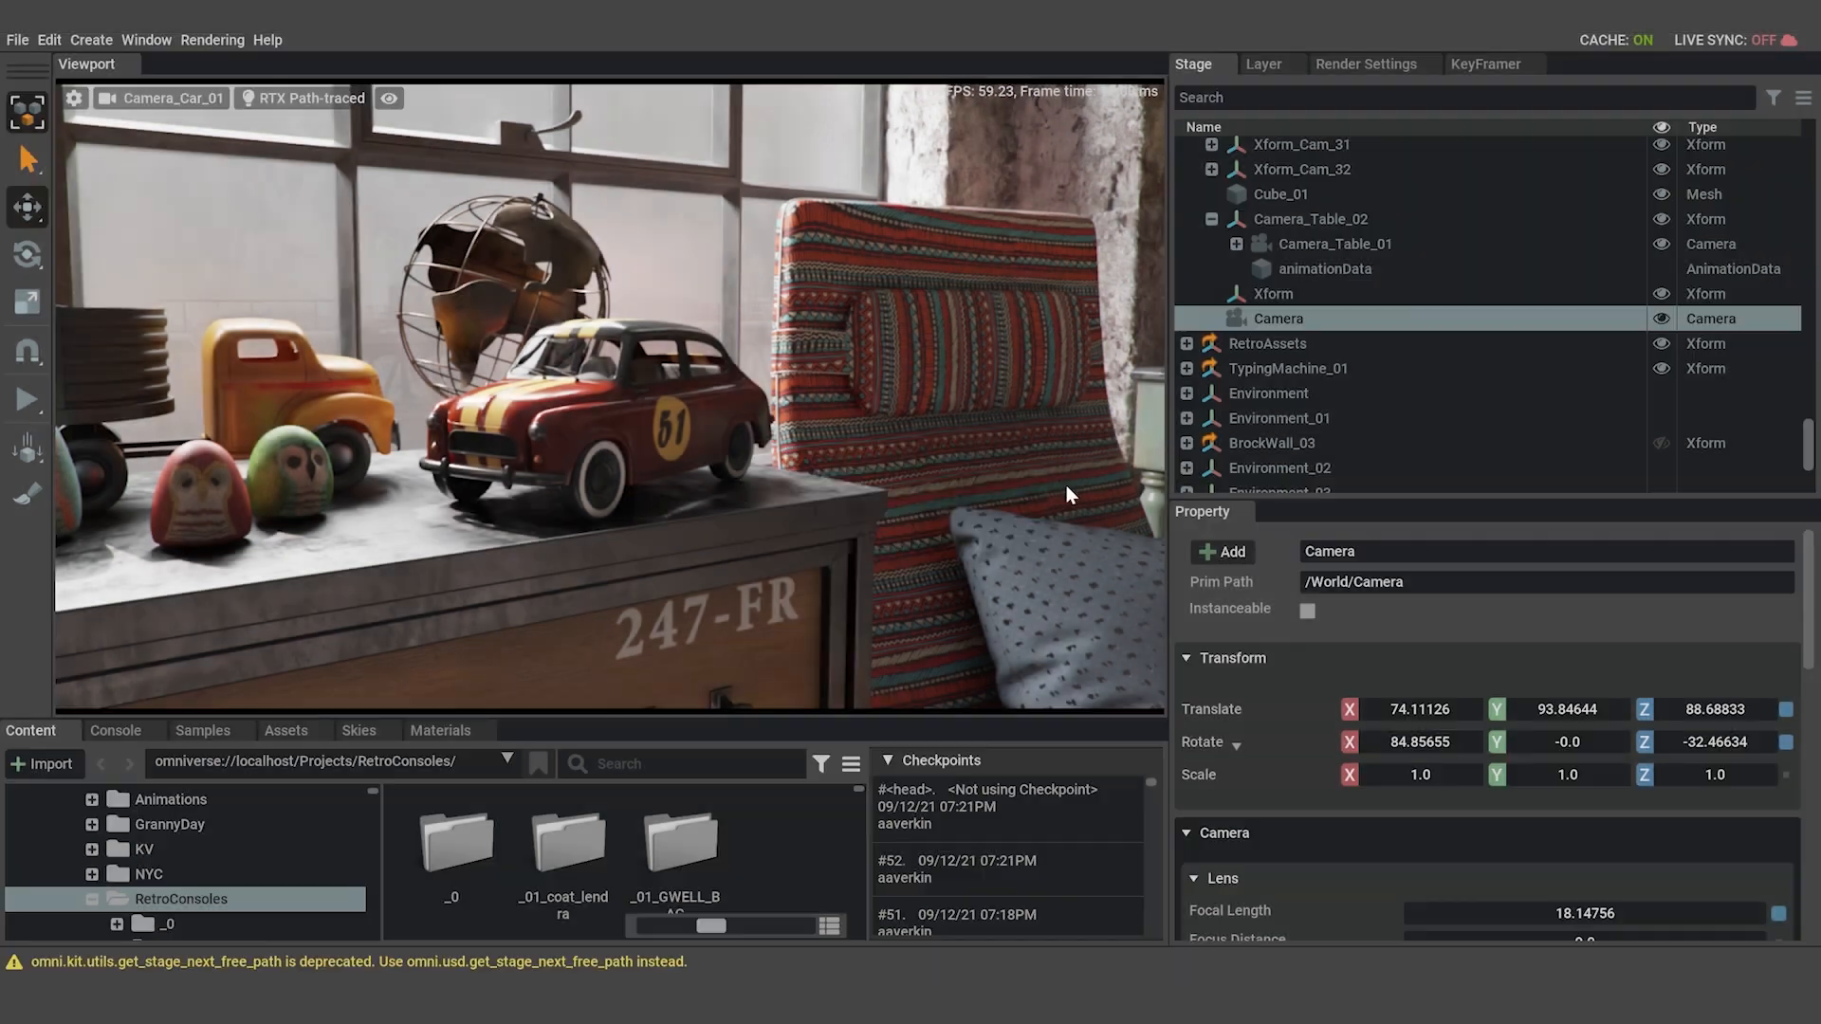
Rename the Xform at the toy car to Camera_Car_02.
{"action": "left_click", "coordinate": [1267, 291]}
{"action": "key", "text": "F2"}
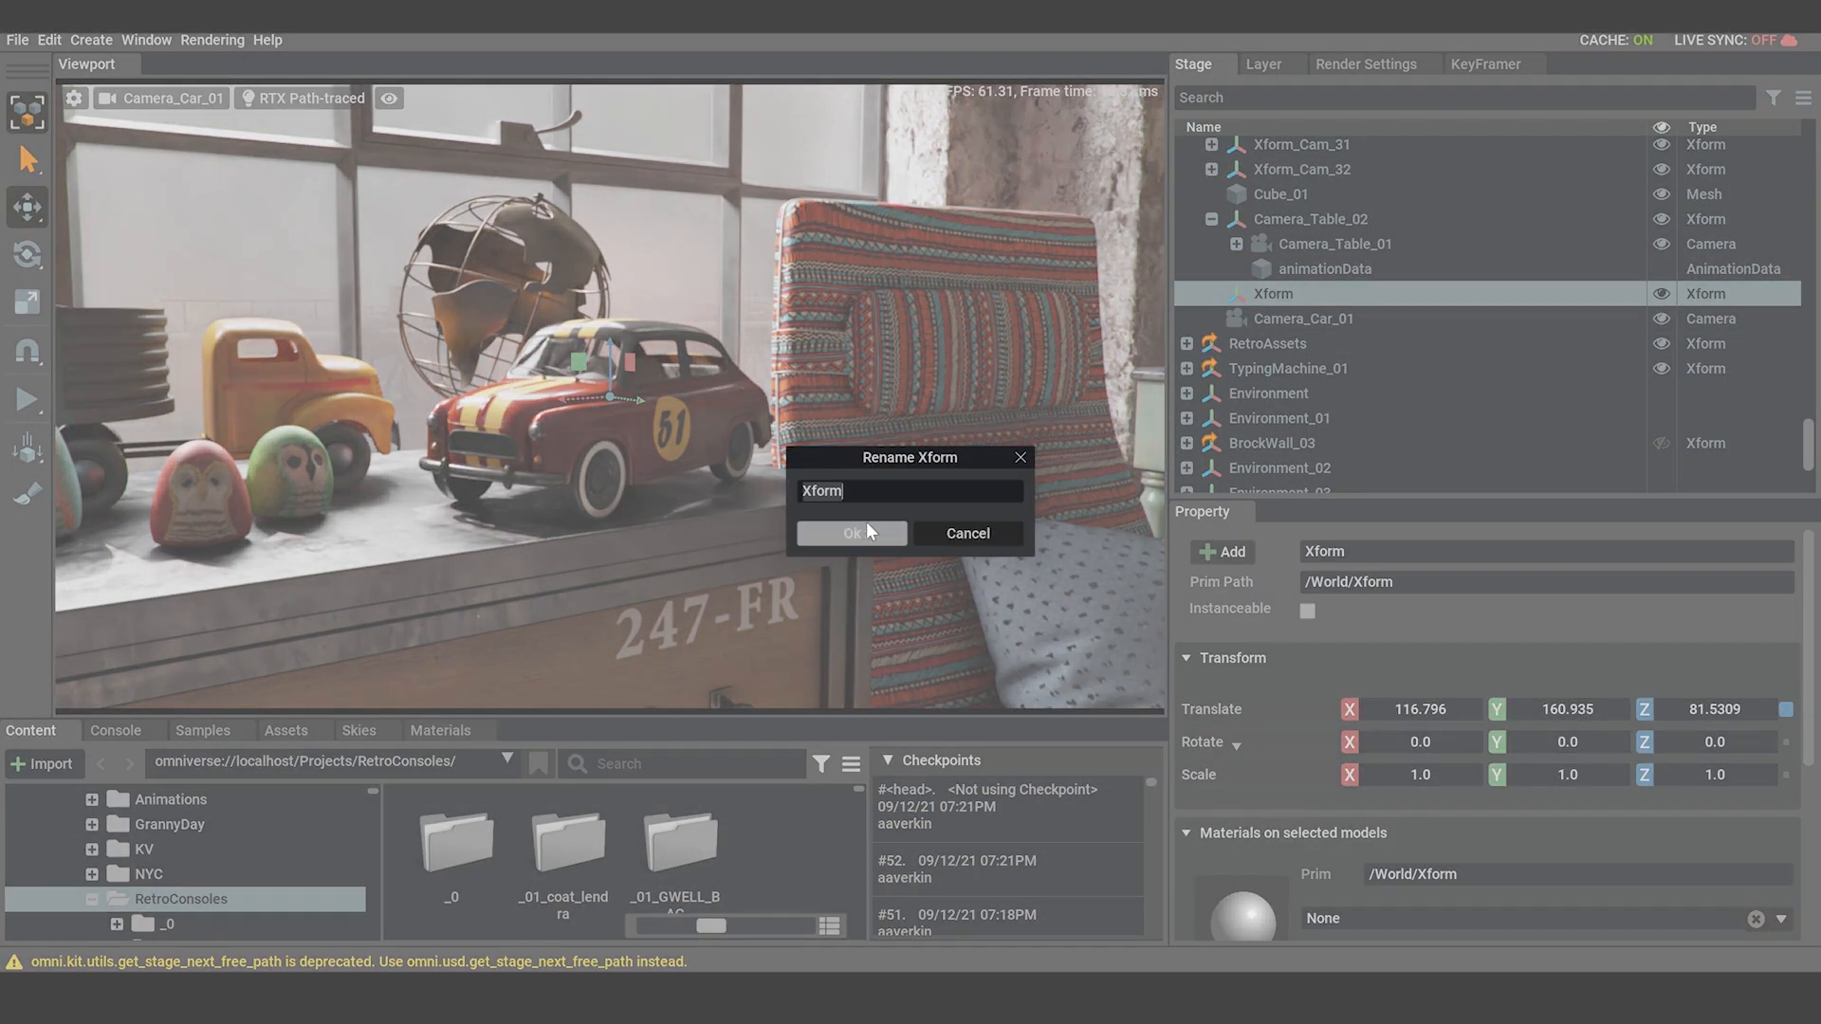
{"action": "type", "text": "Camera_Car_02"}
{"action": "left_click", "coordinate": [886, 535]}
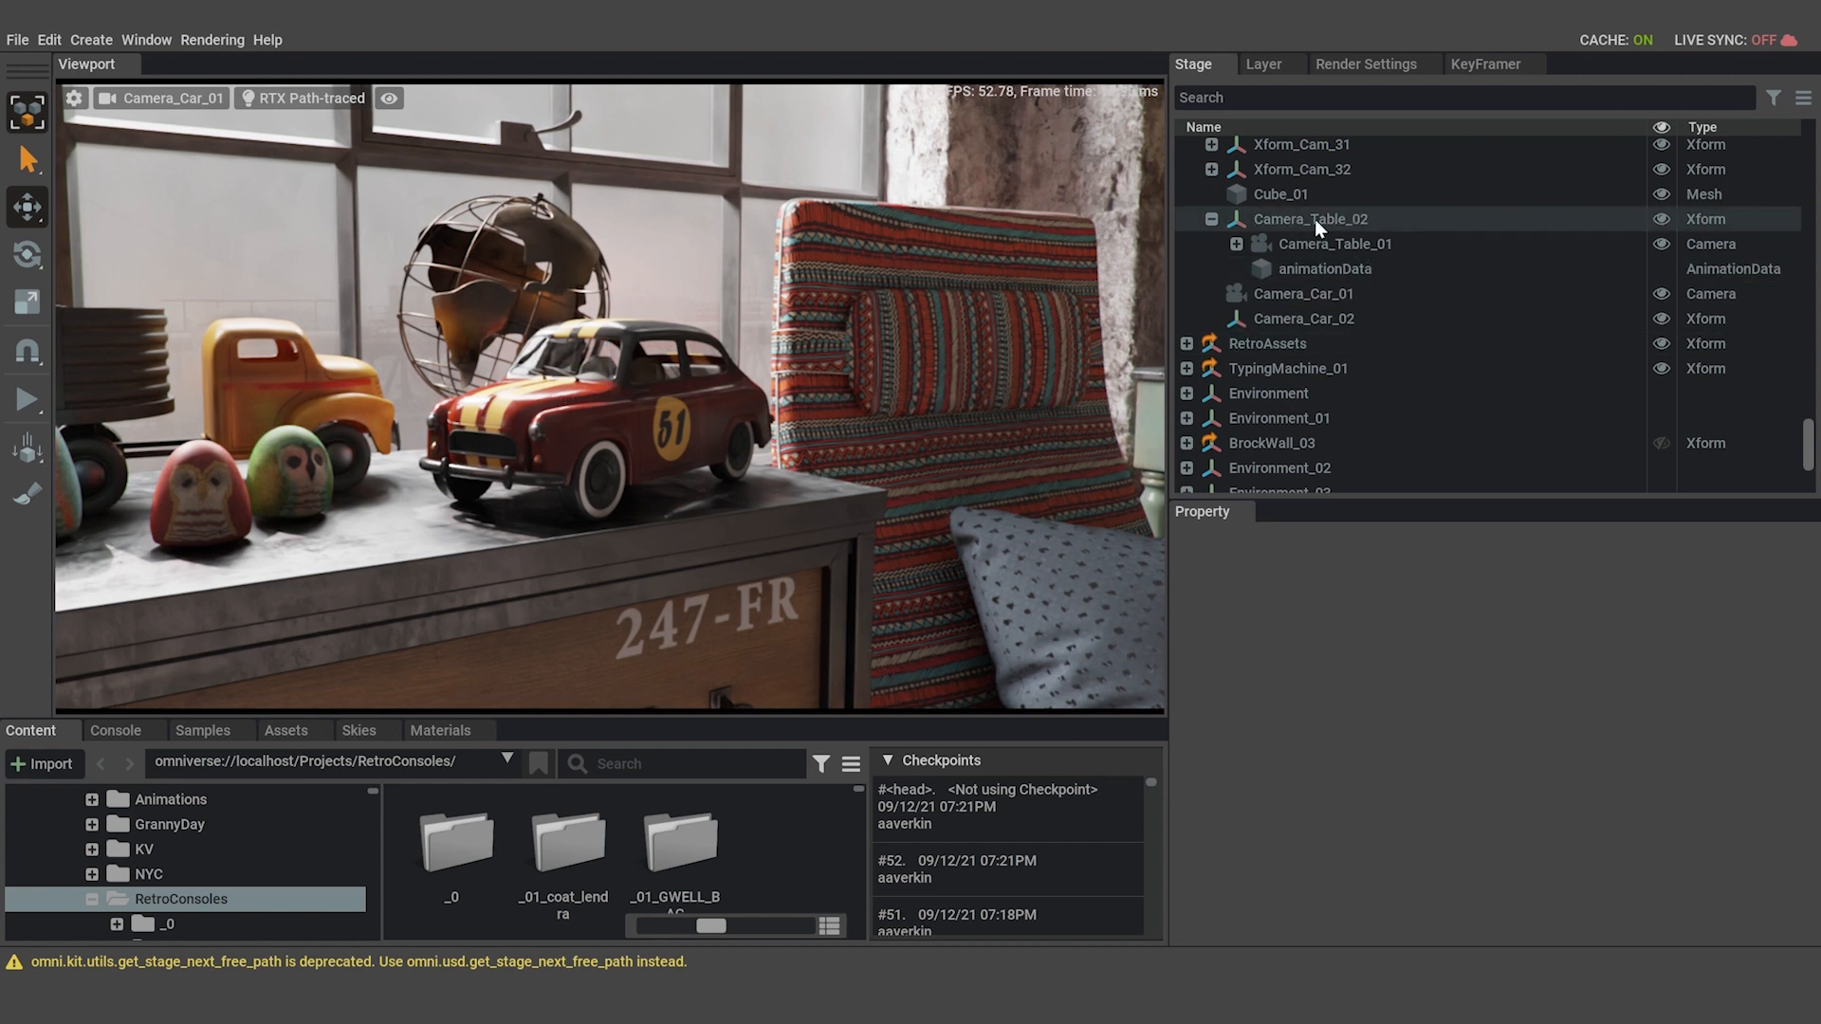
Parent Camera_Car_01 under the Camera_Car_02 Xform and switch the viewport to look through Camera_Car_01.
{"action": "left_click", "coordinate": [1332, 294]}
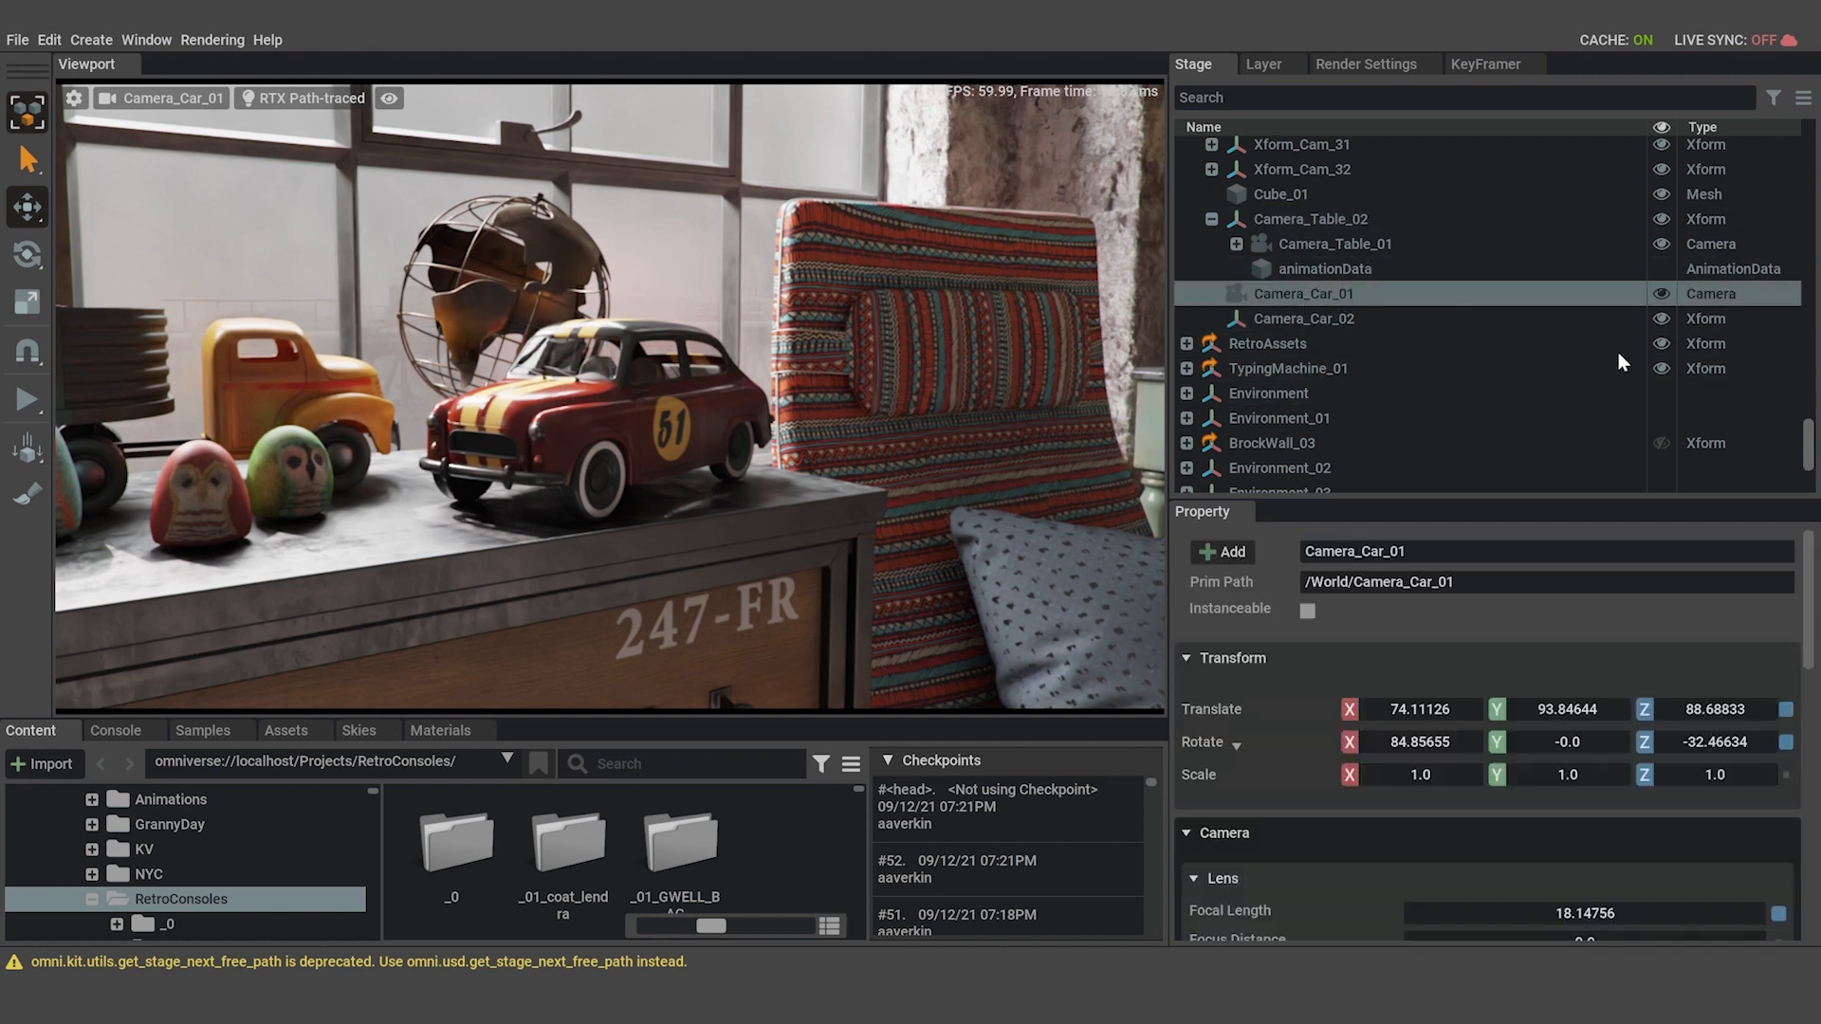
{"action": "left_click", "coordinate": [1211, 219]}
{"action": "left_click_drag", "start_coordinate": [1280, 245], "coordinate": [1299, 269]}
{"action": "left_click", "coordinate": [152, 98]}
{"action": "mouse_move", "coordinate": [163, 112]}
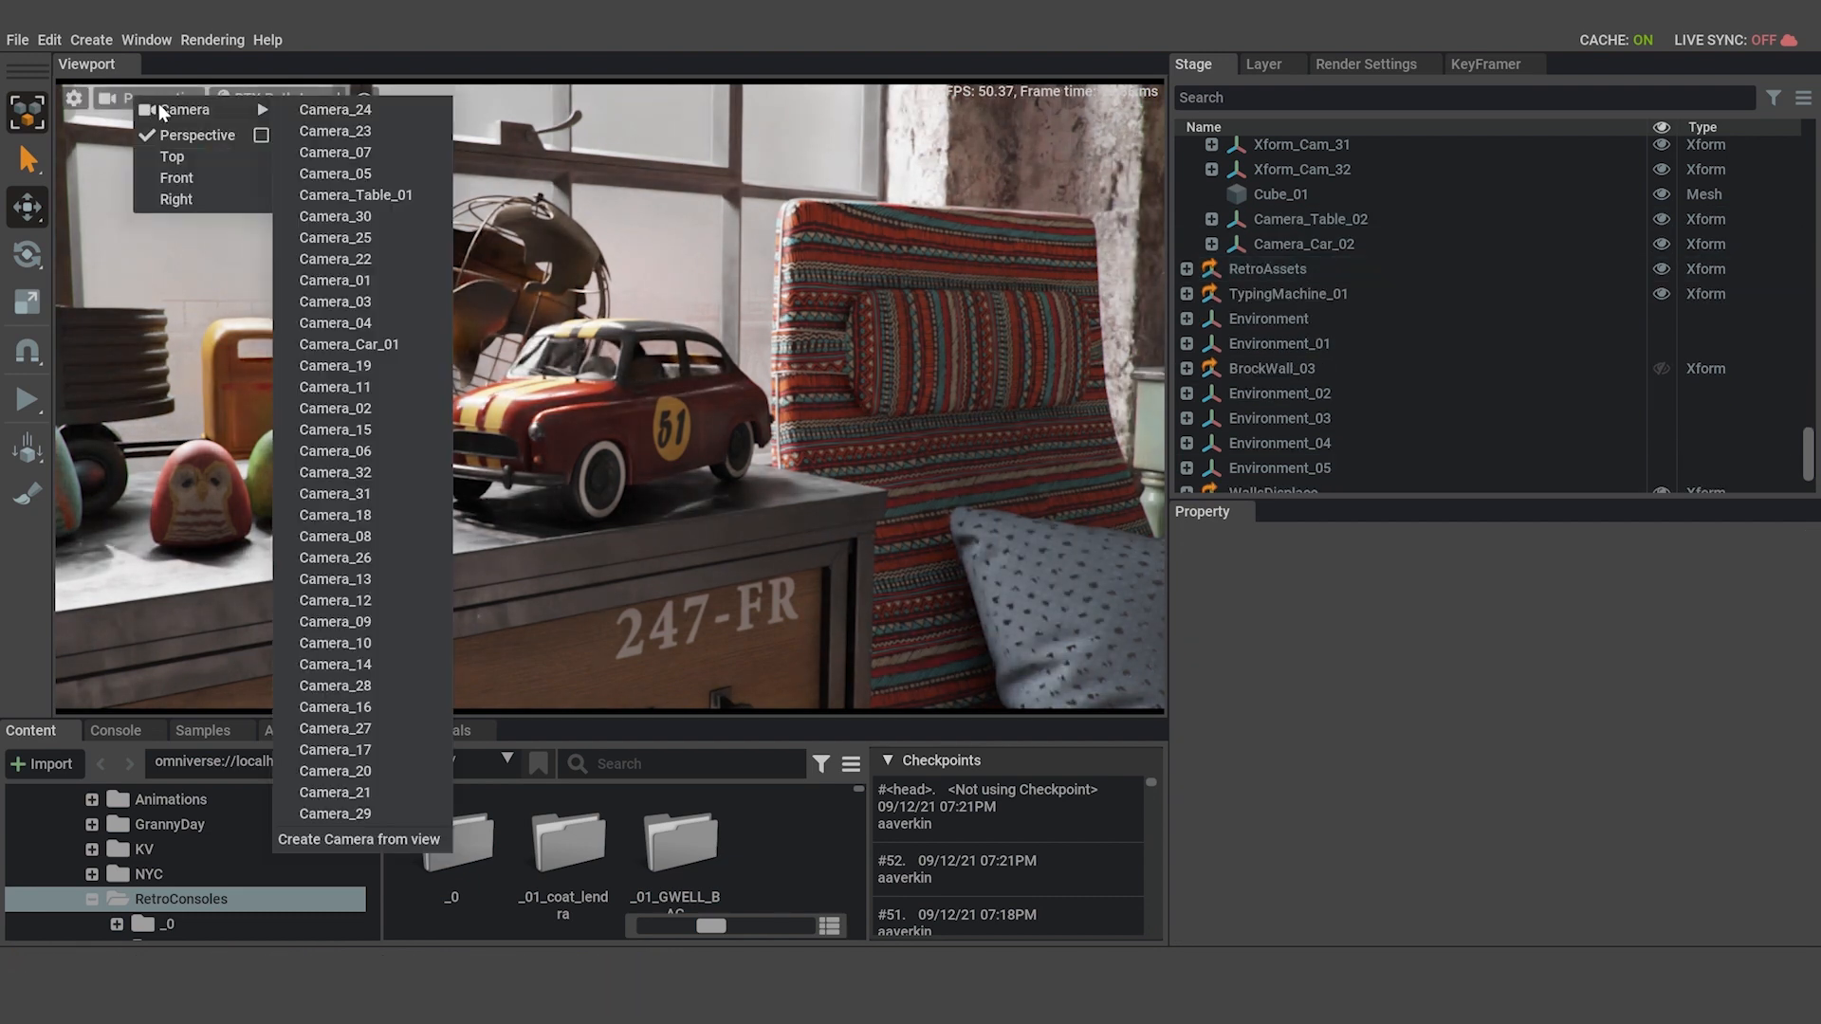
{"action": "left_click", "coordinate": [393, 344]}
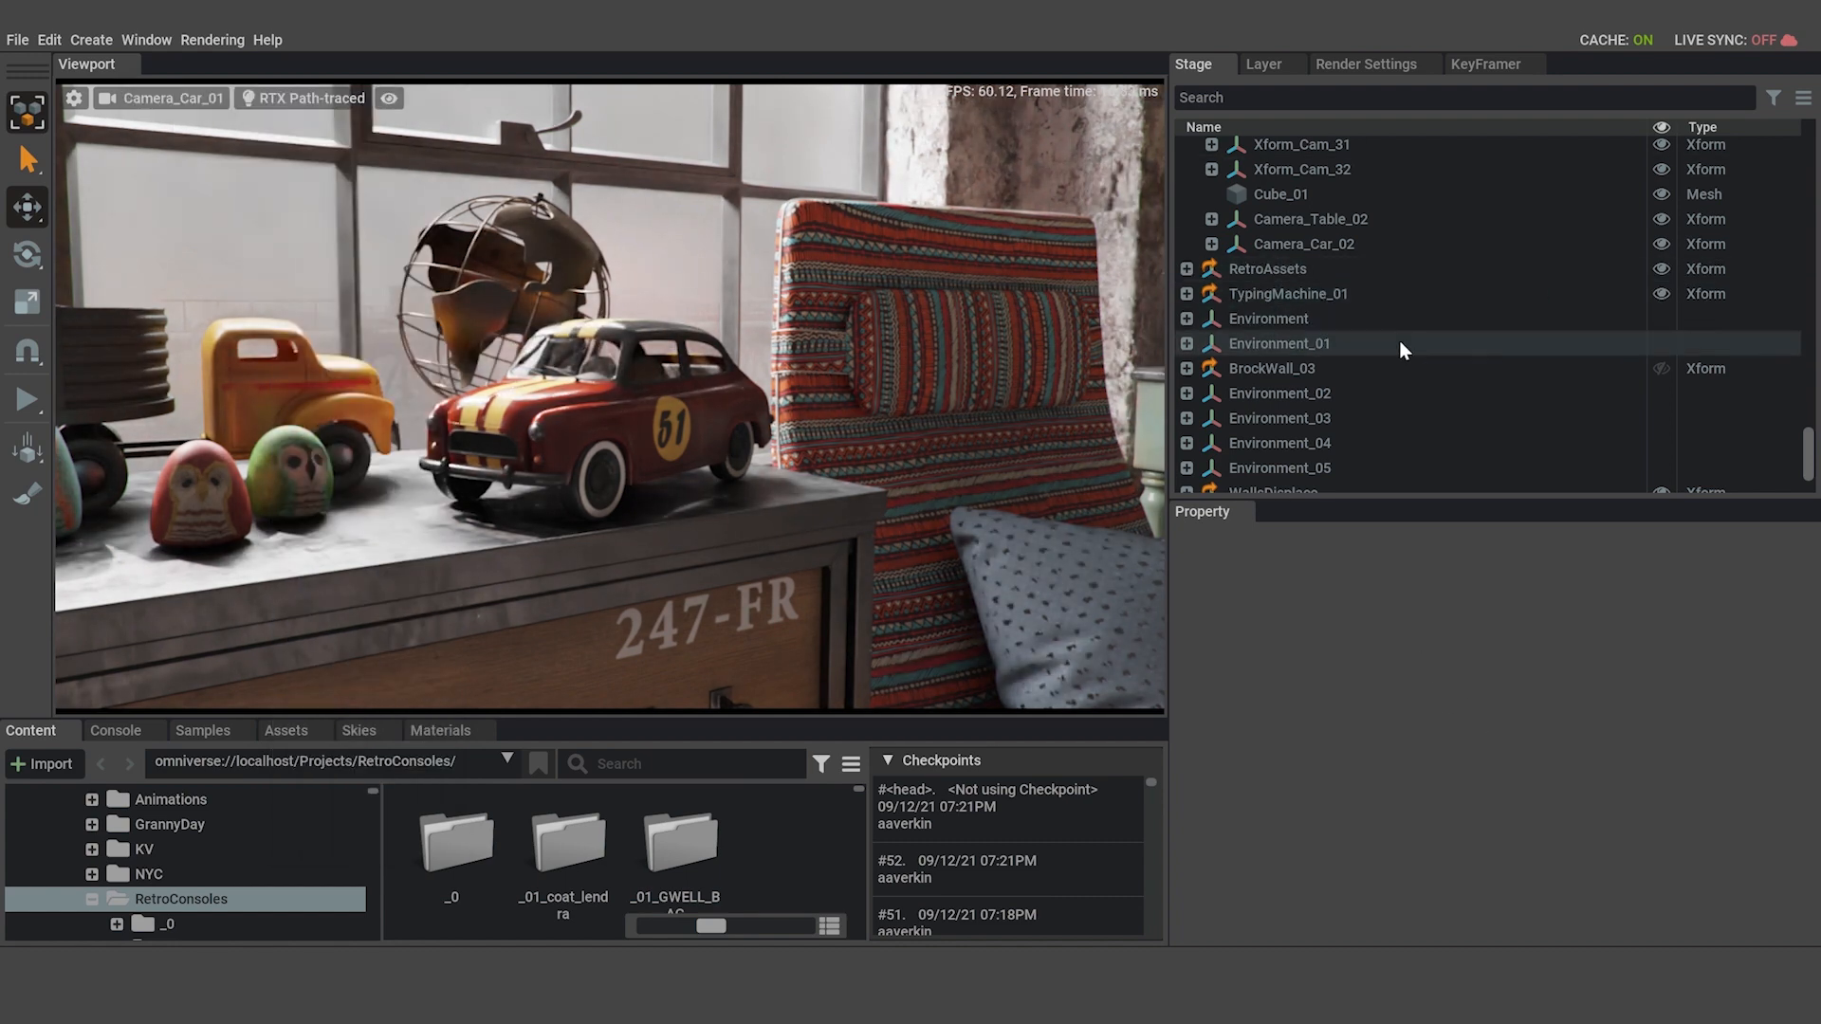
Set the focal length of Camera_Car_01 to 30.
{"action": "left_click", "coordinate": [1212, 243]}
{"action": "left_click", "coordinate": [1316, 274]}
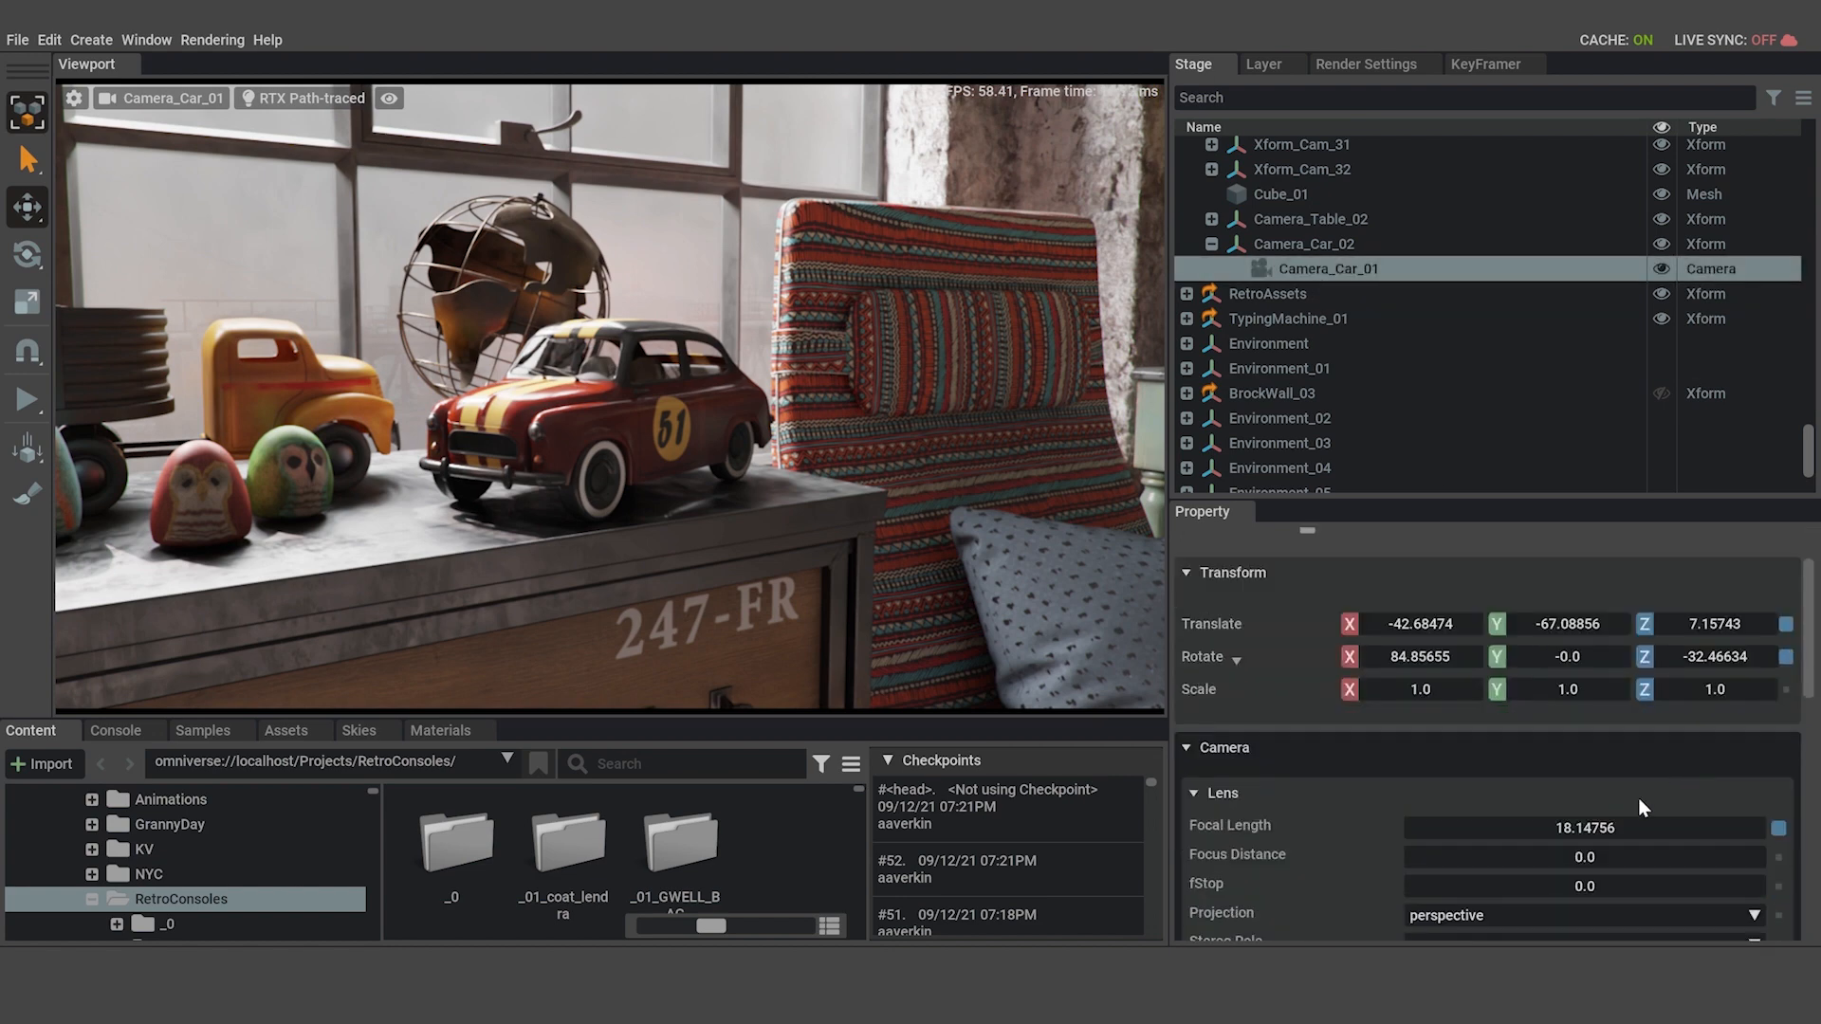
{"action": "double_click", "coordinate": [1634, 825]}
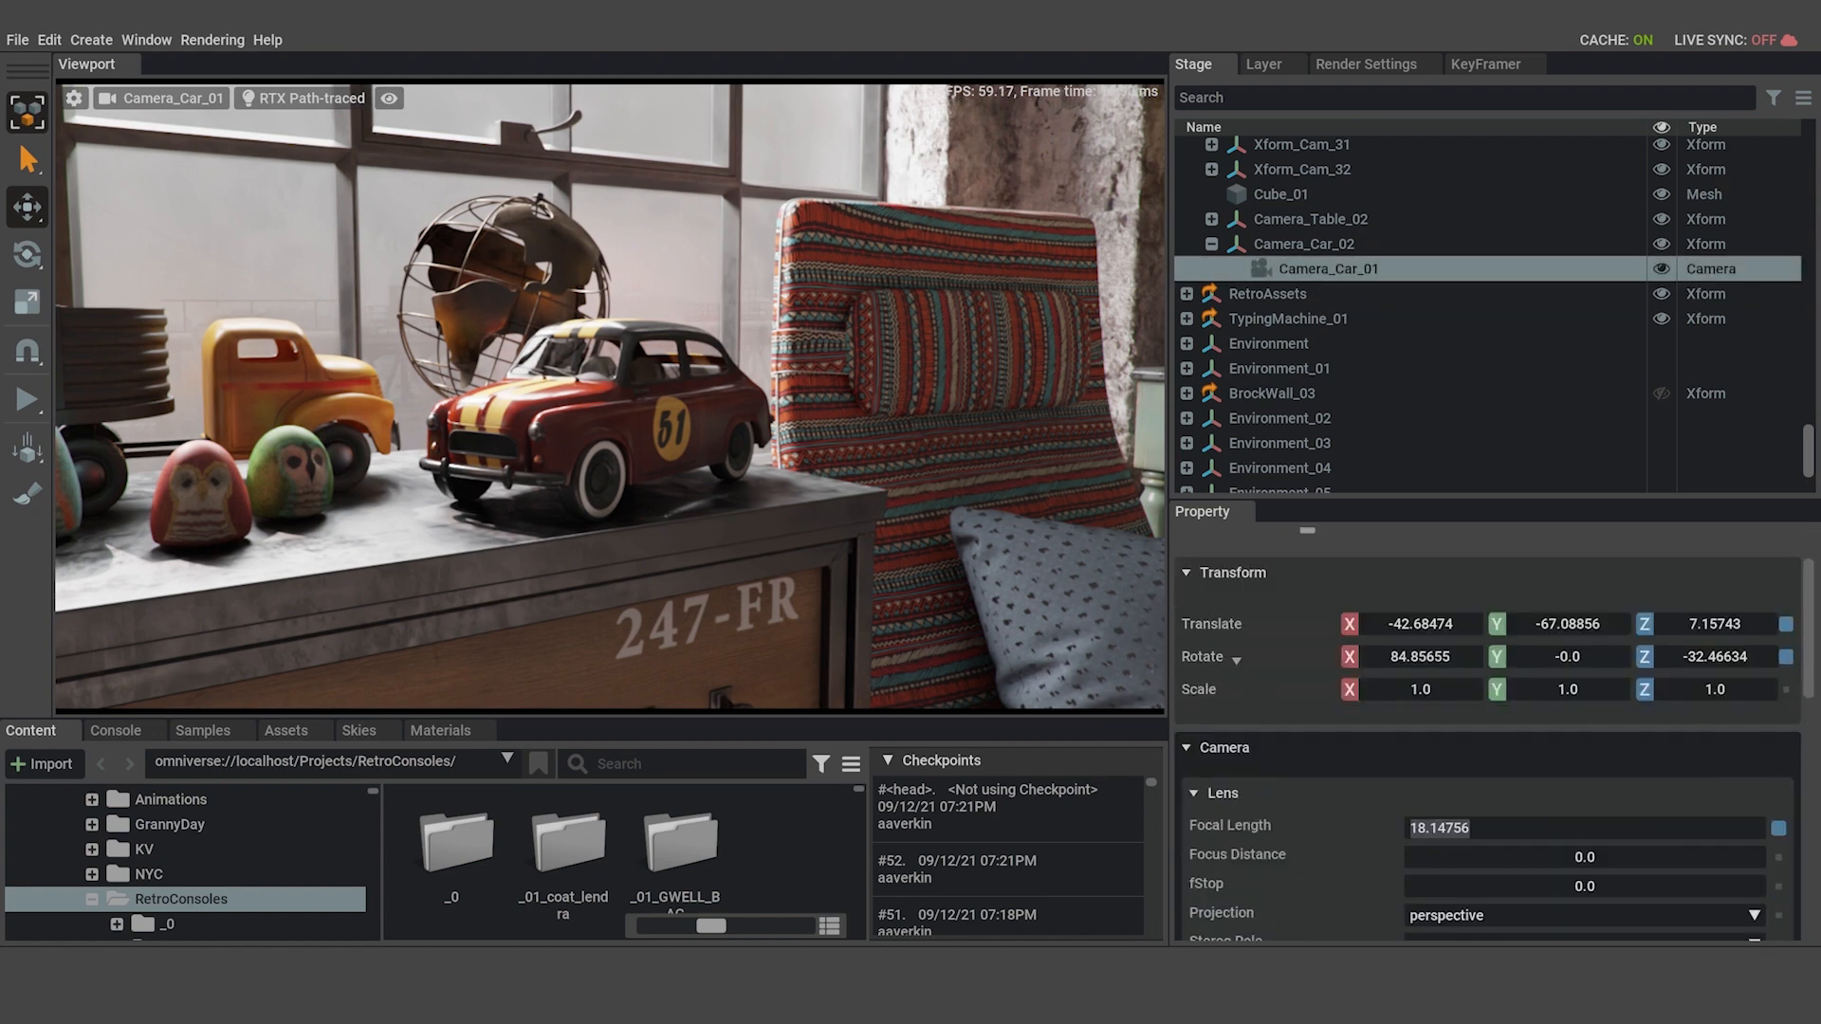
{"action": "type", "text": "25"}
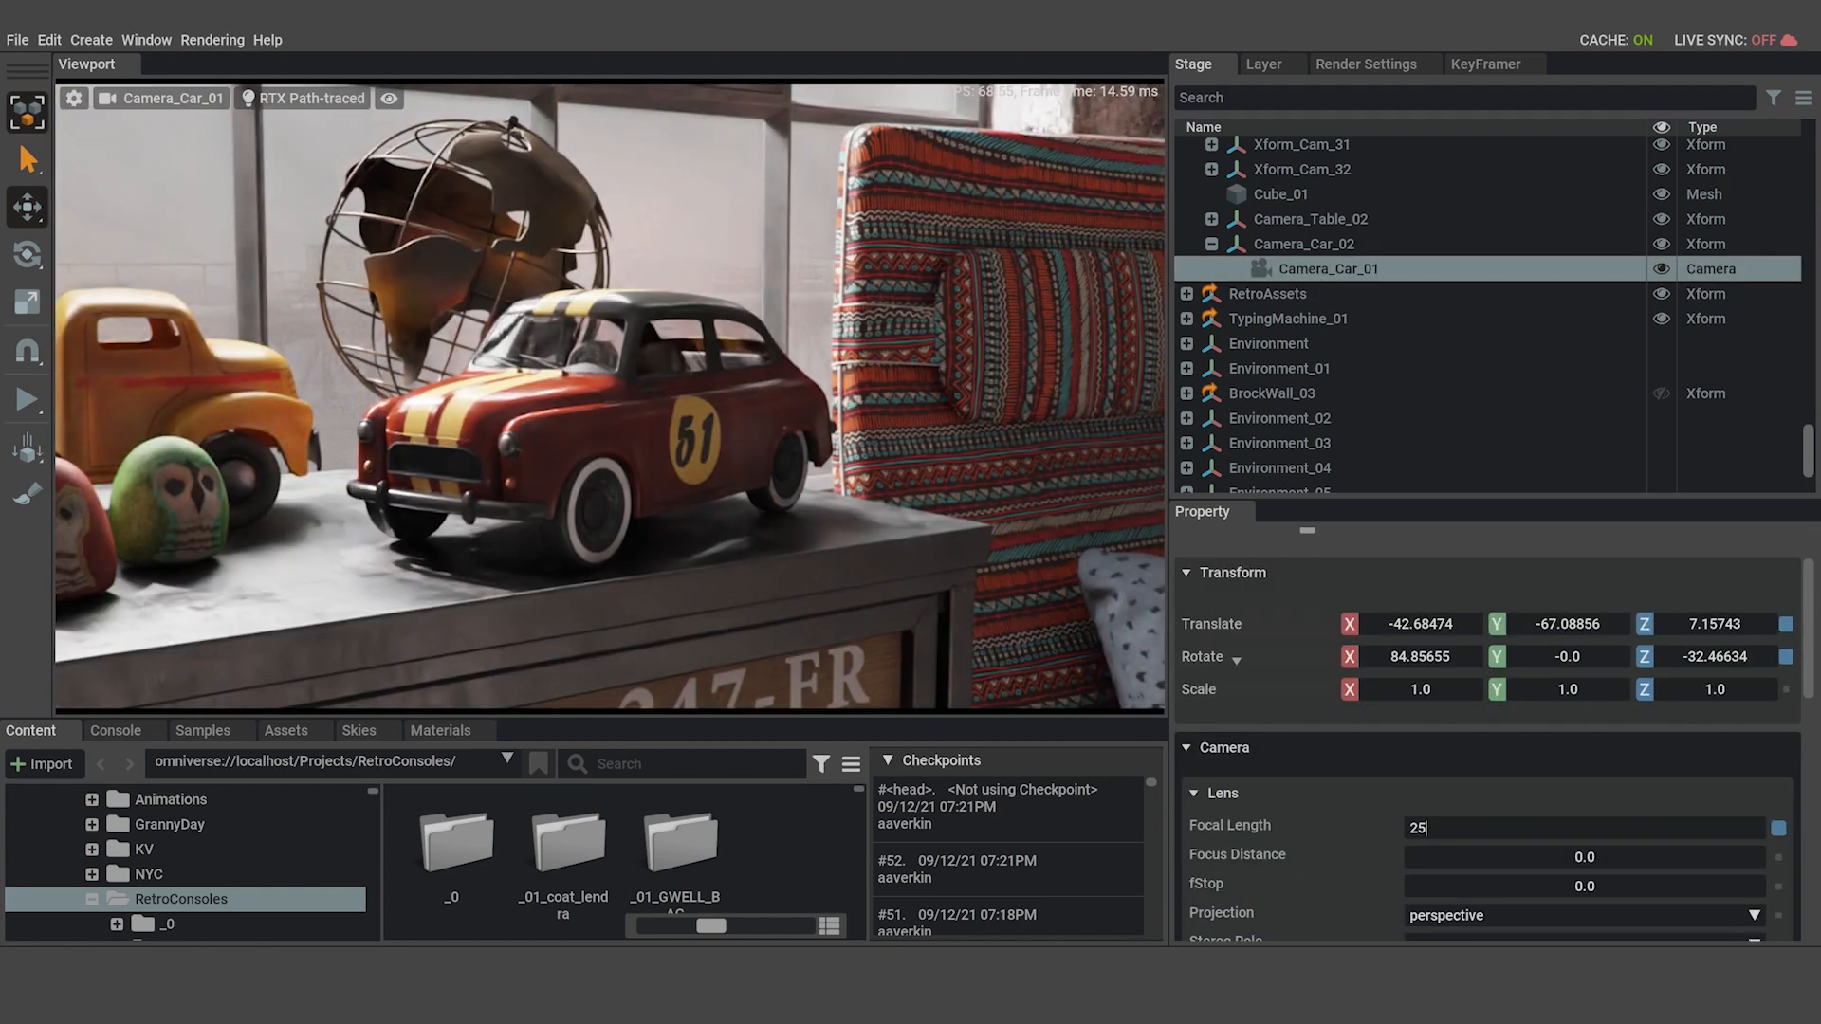
{"action": "key", "text": "BackSpace"}
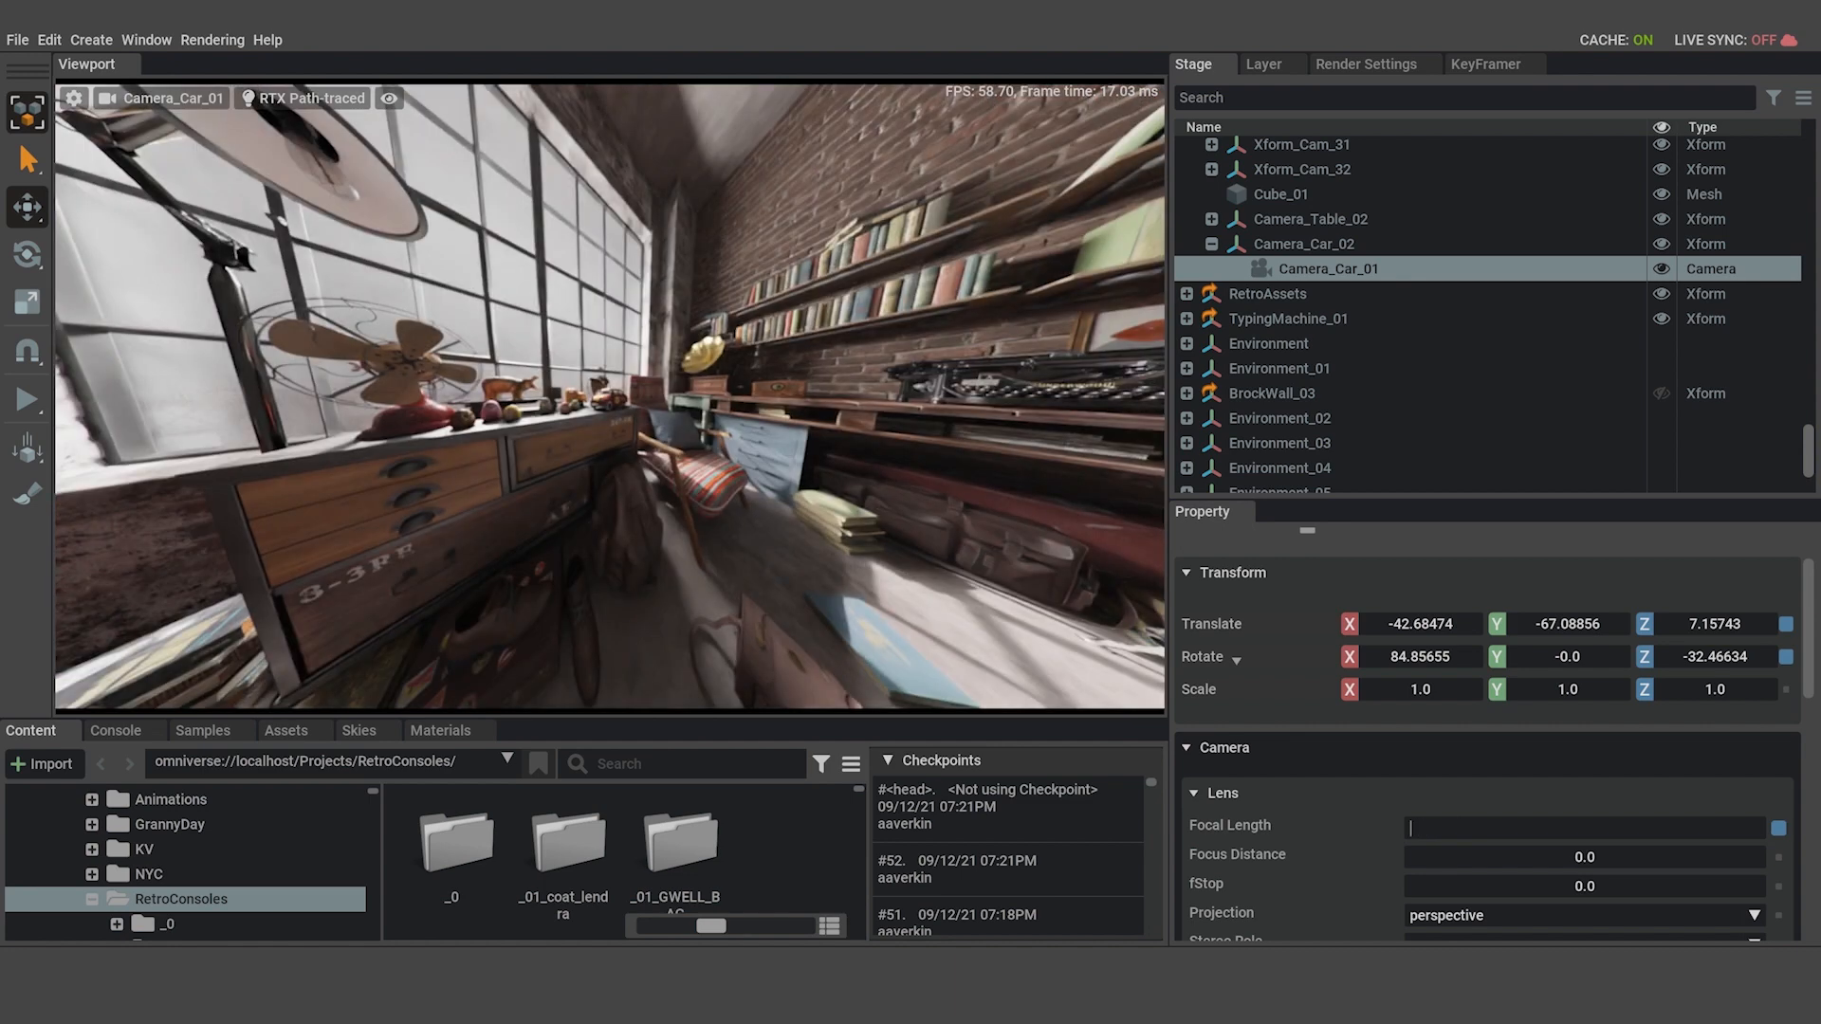
{"action": "key", "text": "BackSpace"}
{"action": "type", "text": "30"}
{"action": "key", "text": "Return"}
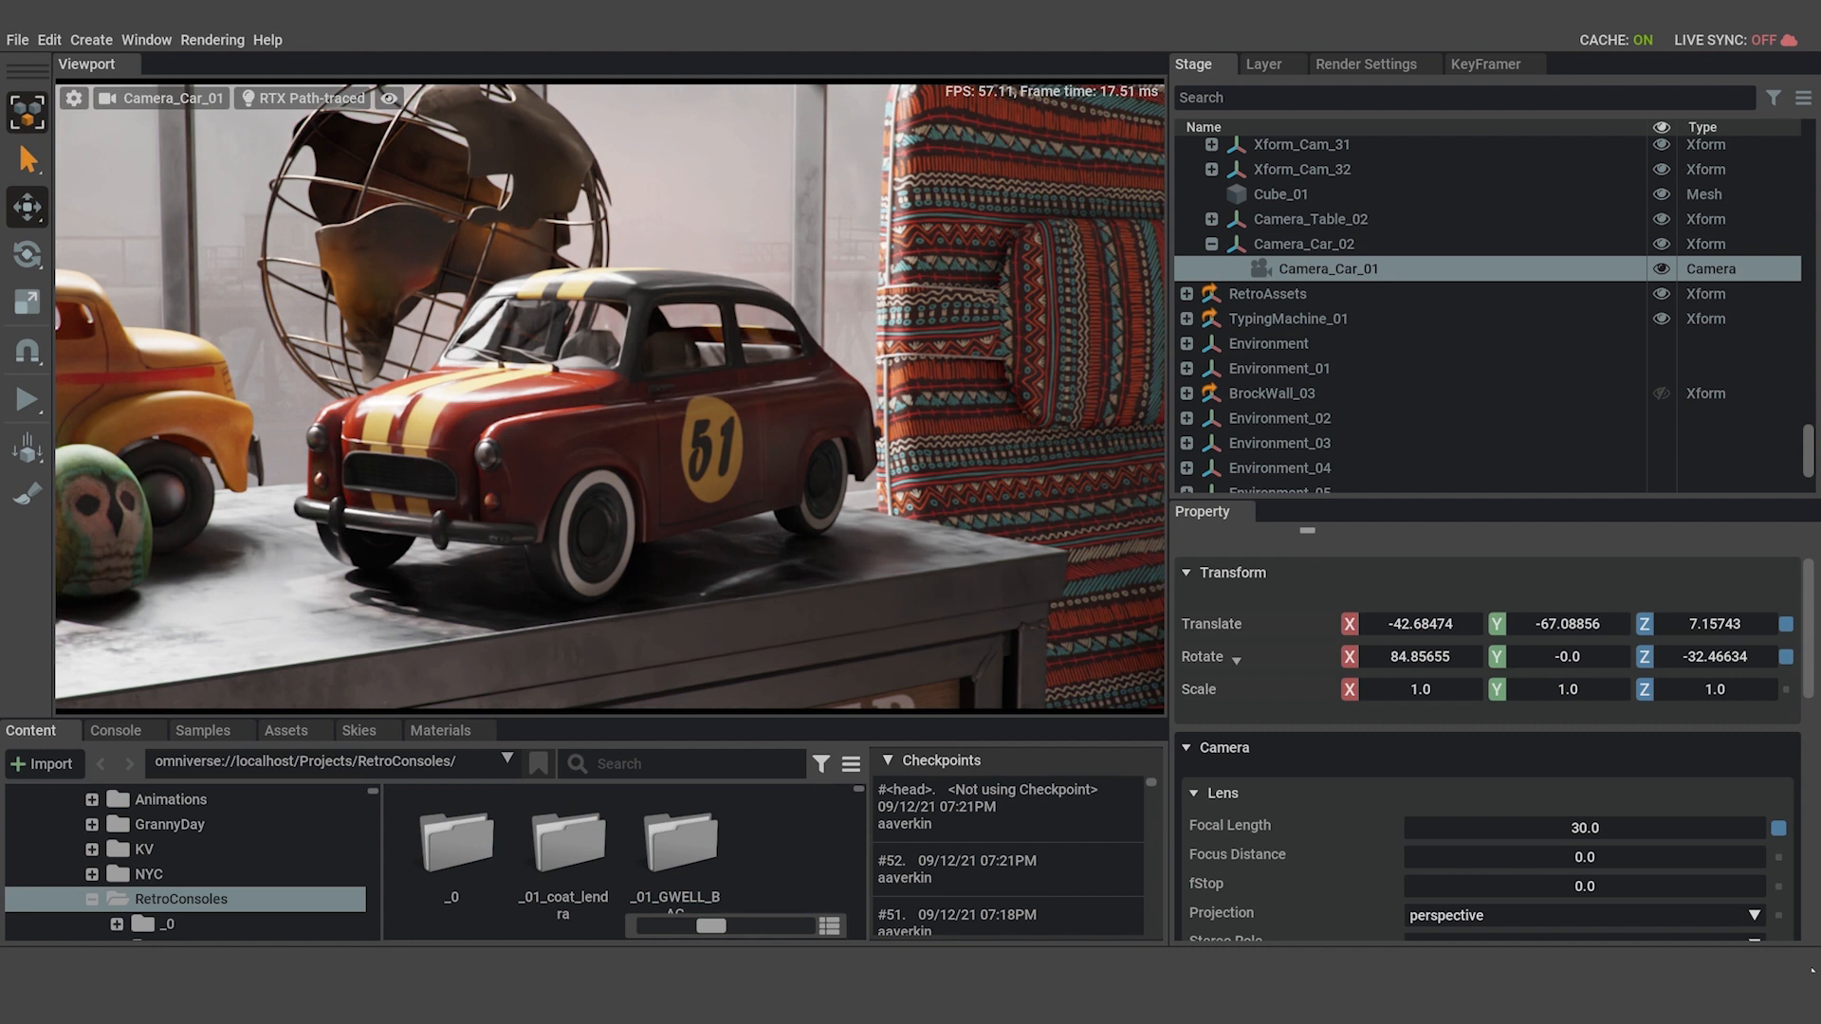
Set the fStop of Camera_Car_01 to 1.
{"action": "scroll", "coordinate": [1641, 770], "scroll_direction": "down", "scroll_amount": 2}
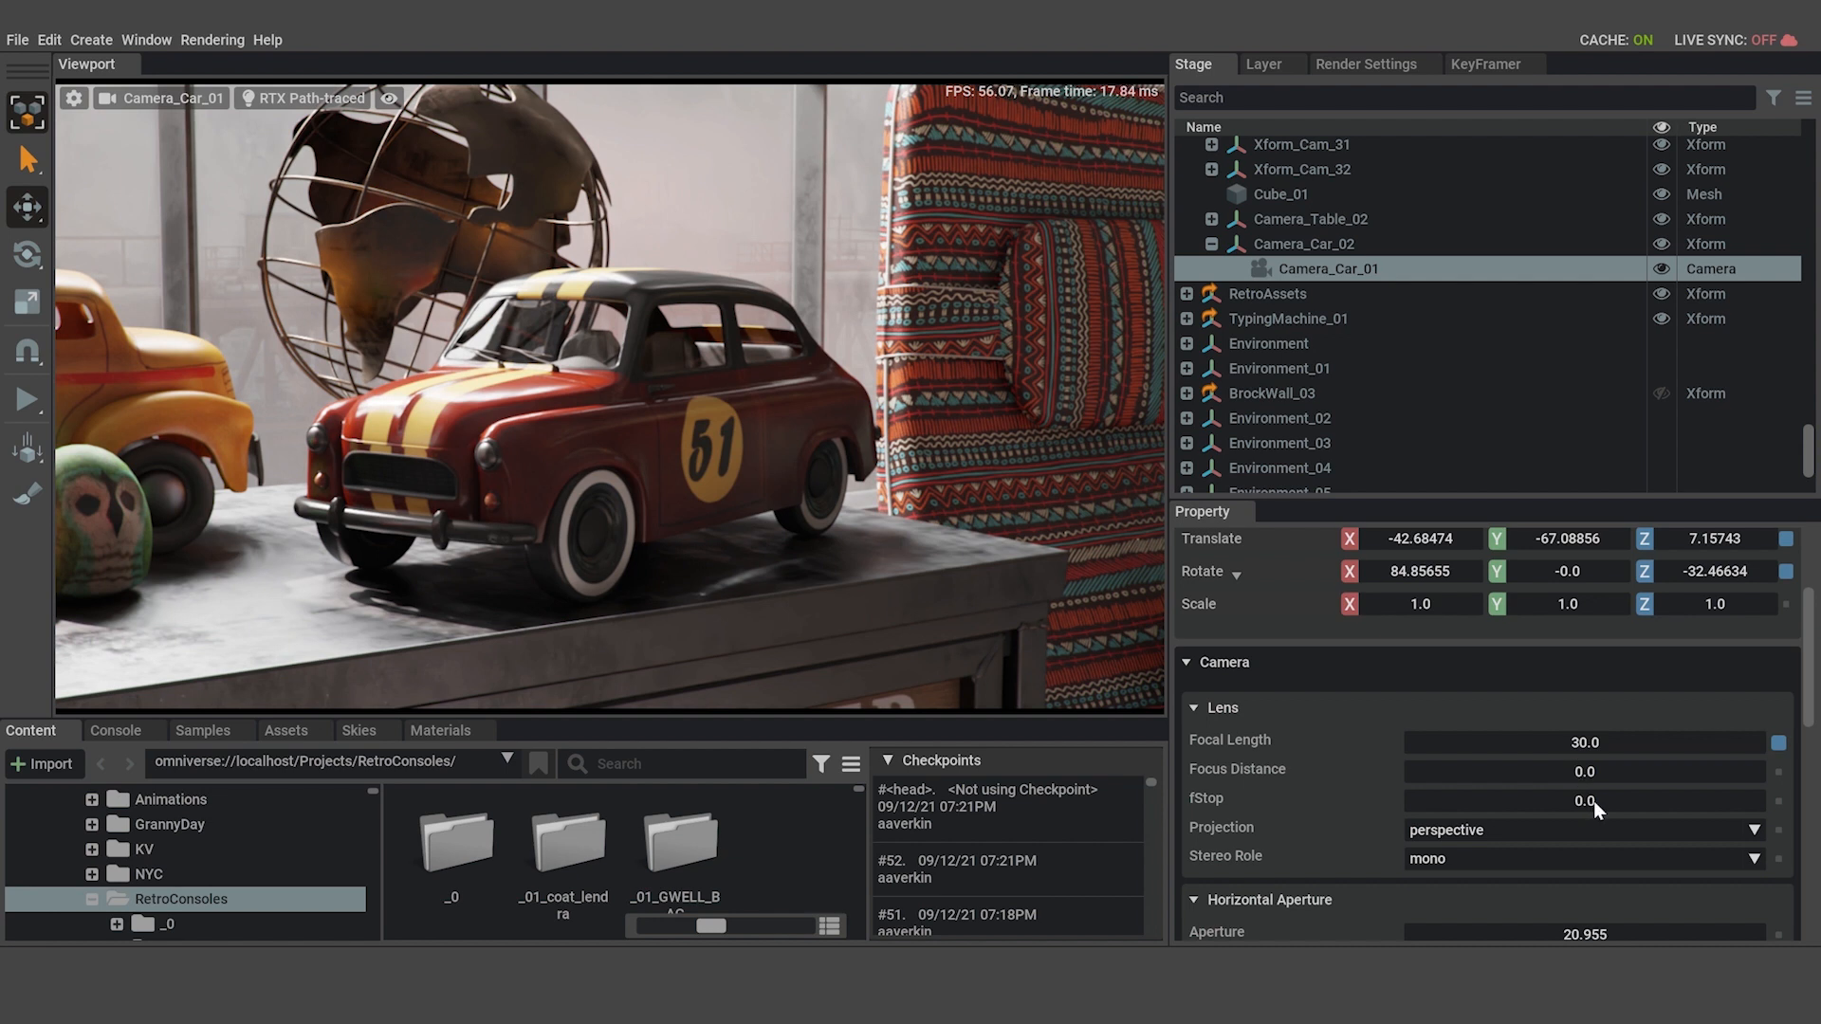
{"action": "double_click", "coordinate": [1618, 800]}
{"action": "type", "text": "1"}
{"action": "key", "text": "Return"}
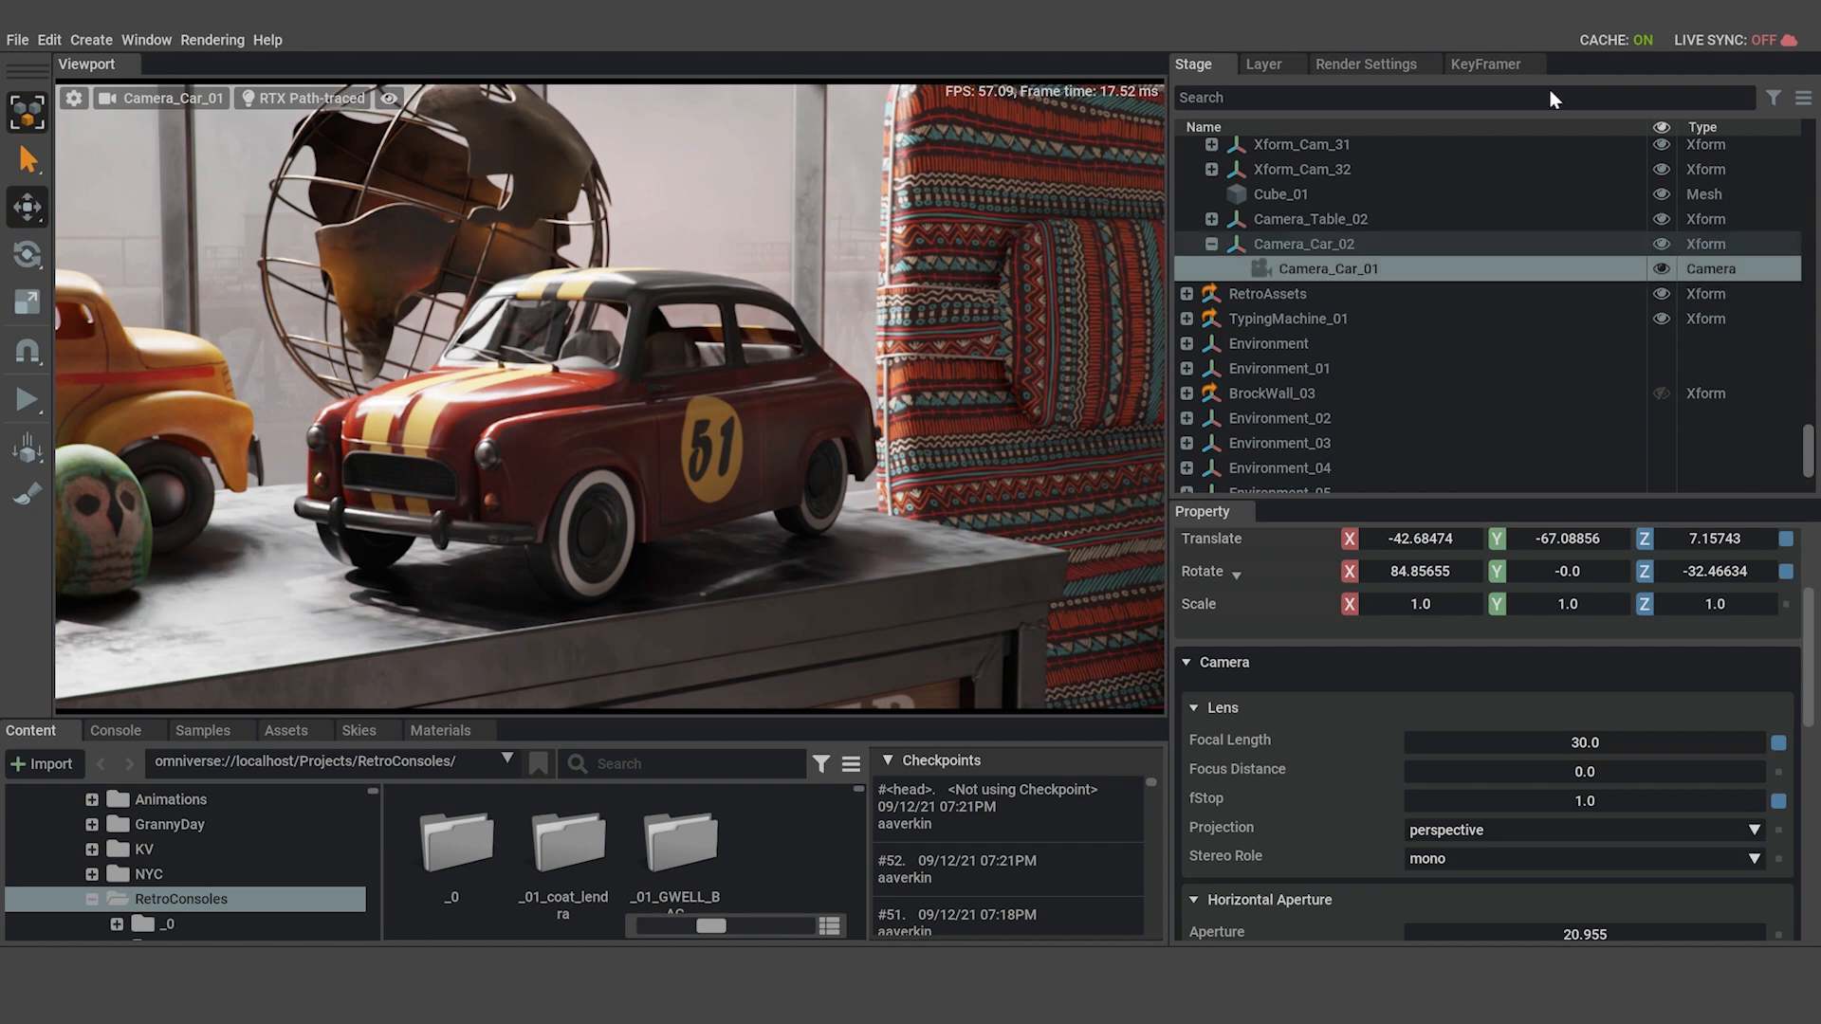
Pick the focus distance of Camera_Car_01 on the side of the toy car, at about 68.2.
{"action": "left_click", "coordinate": [1498, 64]}
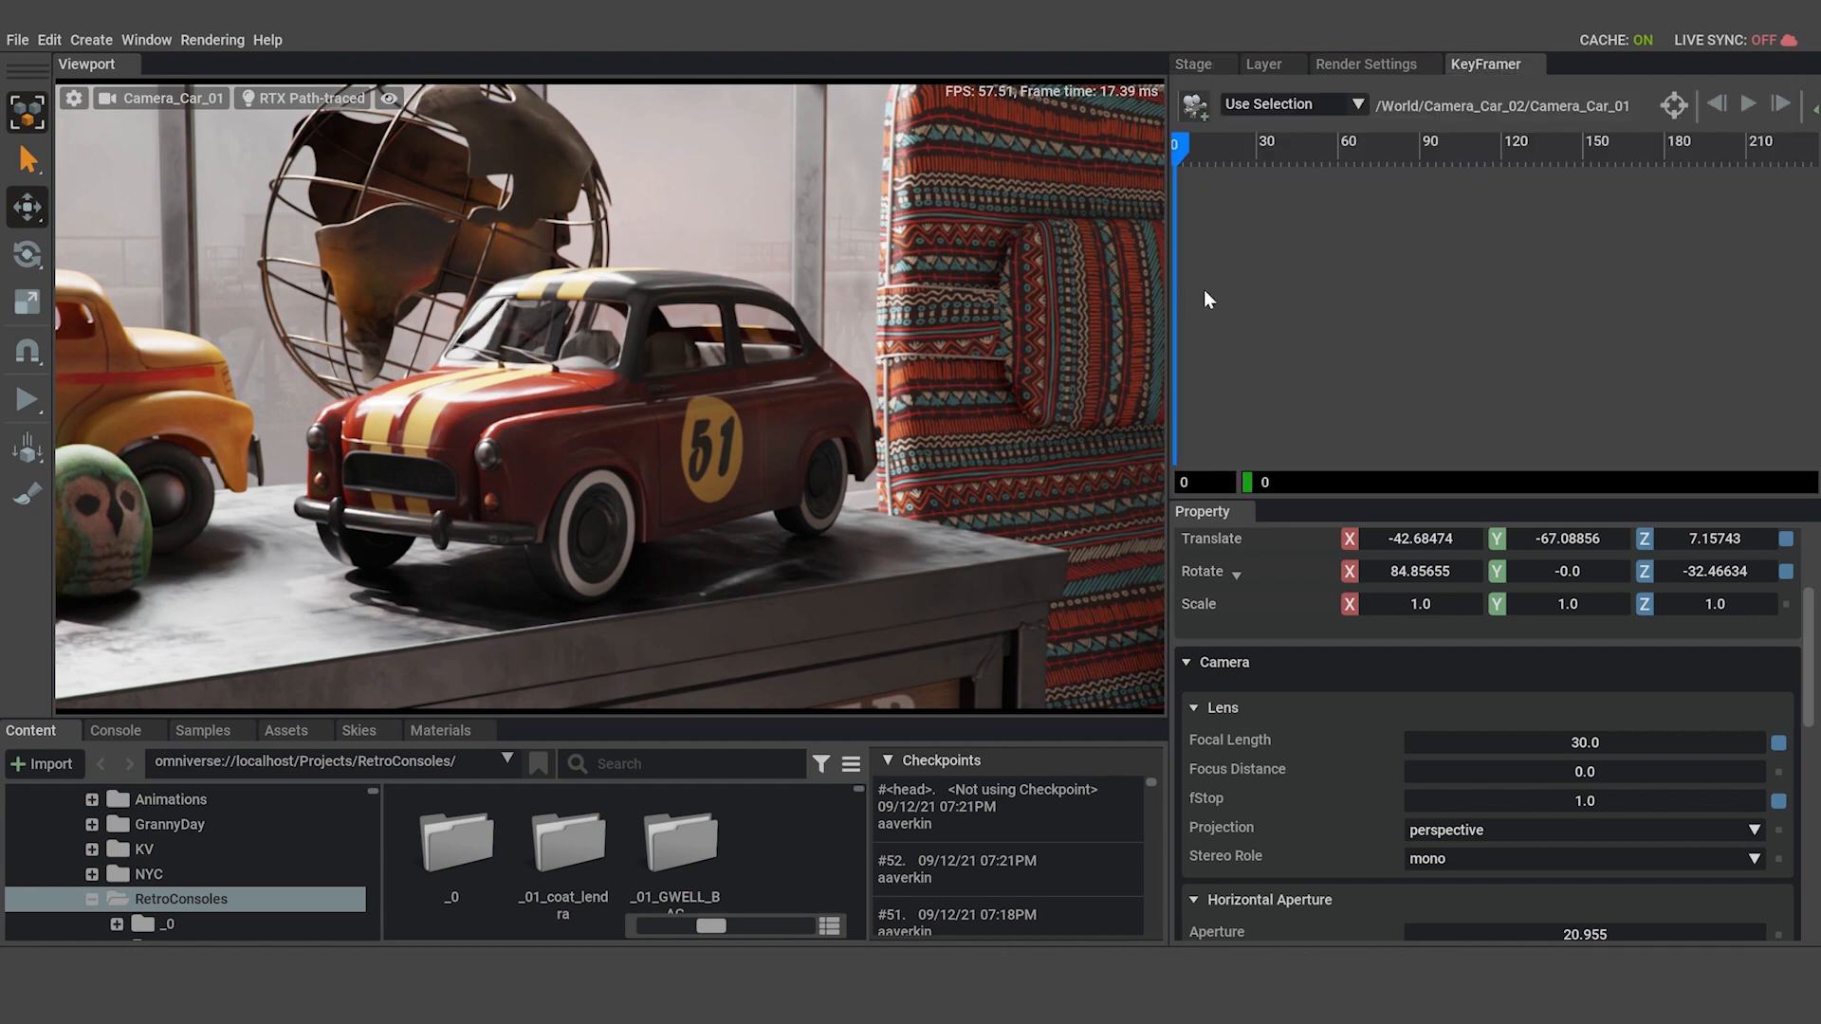
{"action": "left_click_drag", "start_coordinate": [1169, 296], "coordinate": [896, 300]}
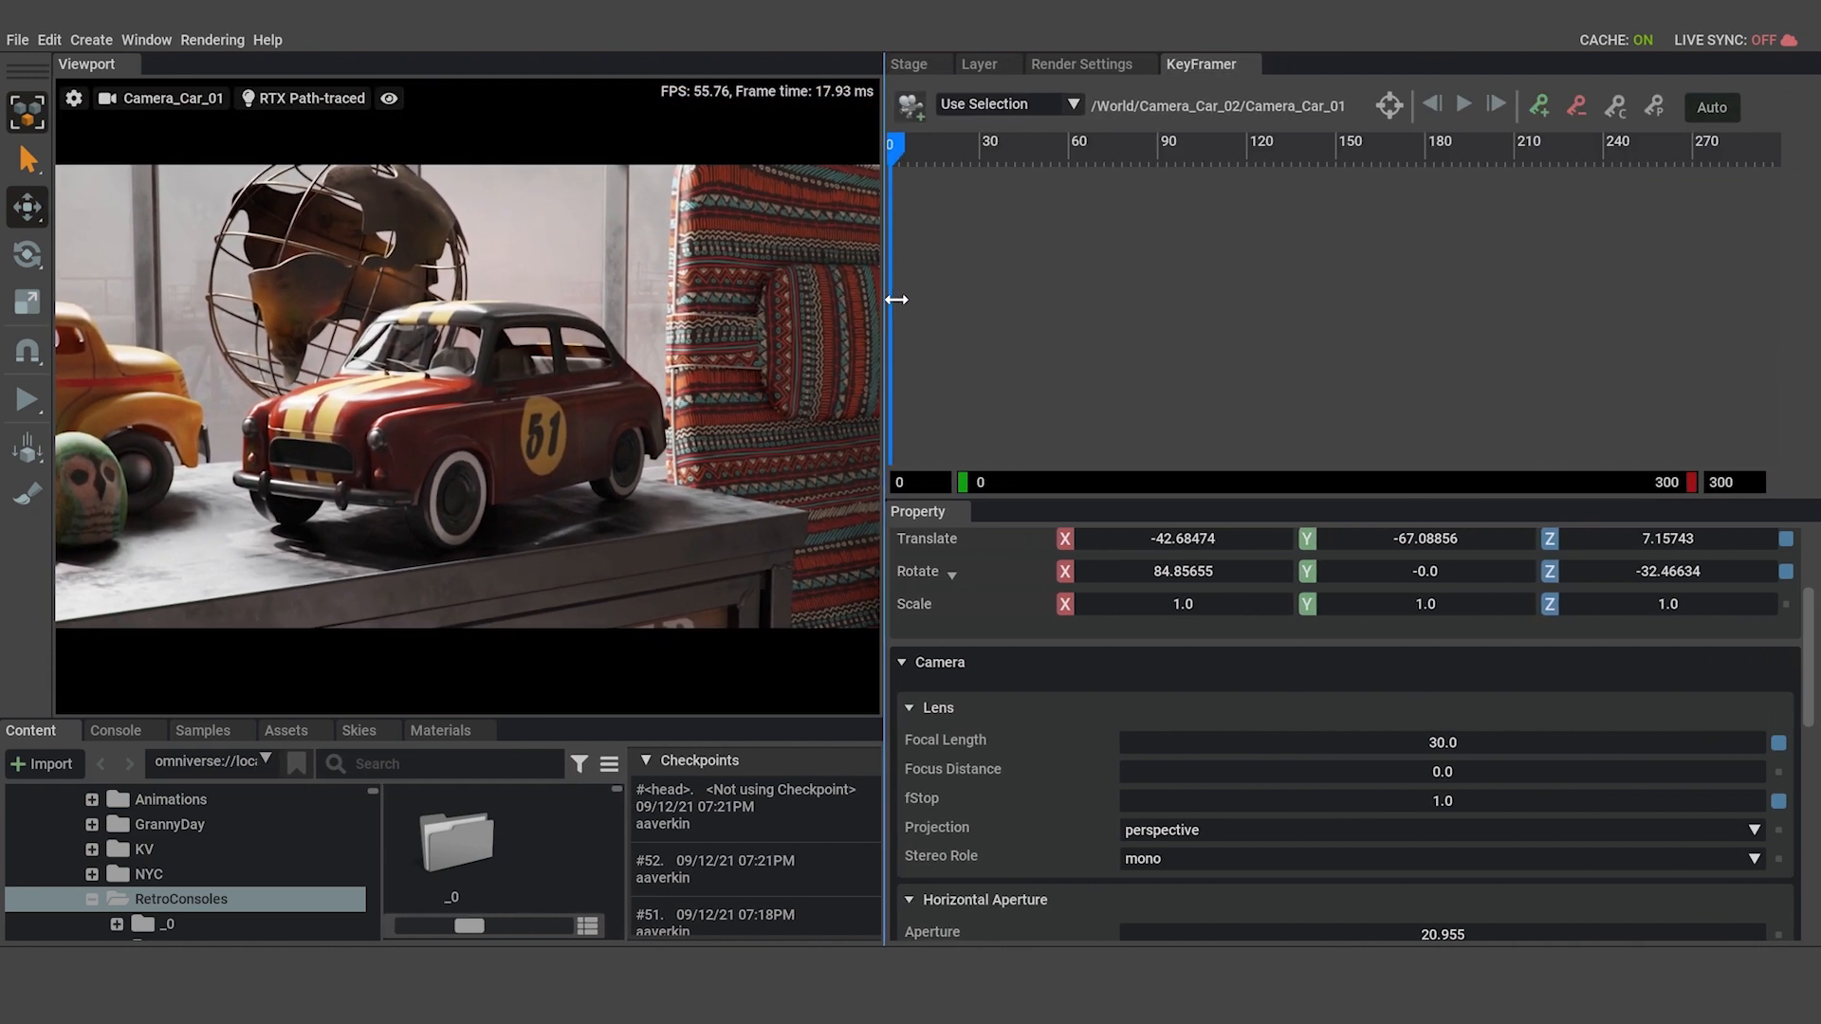
{"action": "left_click", "coordinate": [1387, 107]}
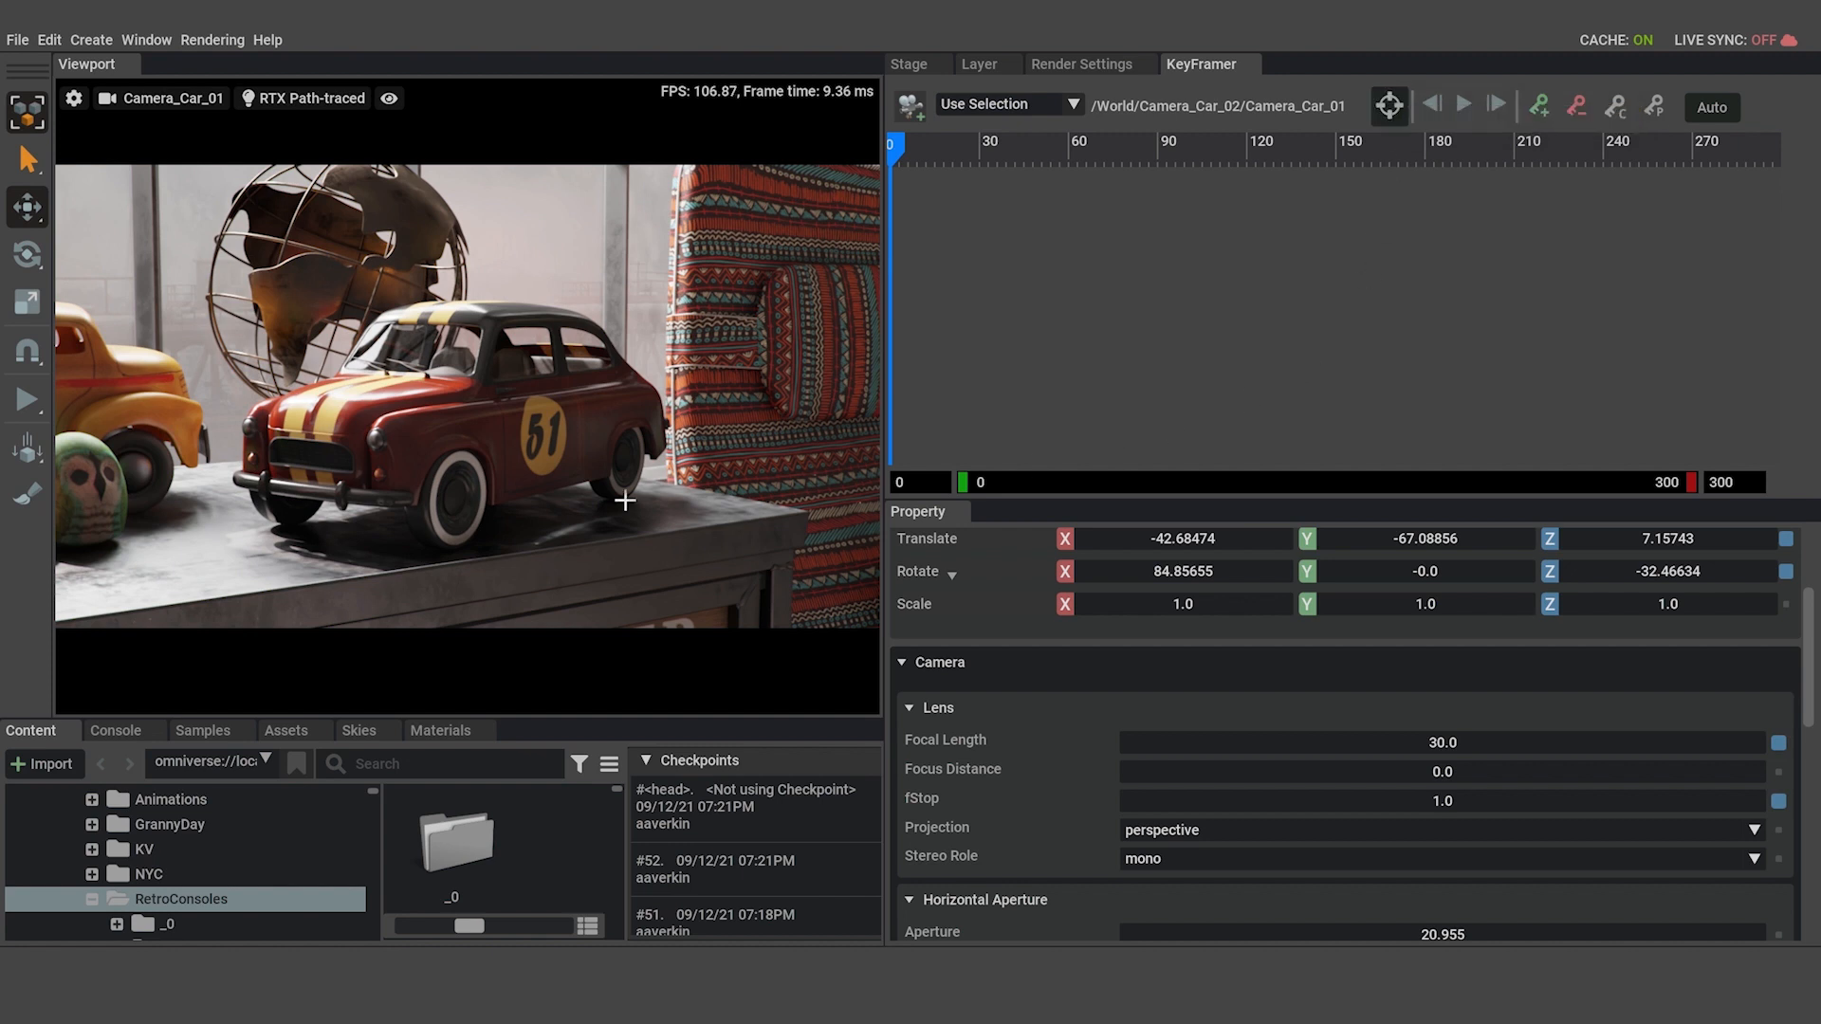
{"action": "left_click", "coordinate": [489, 423]}
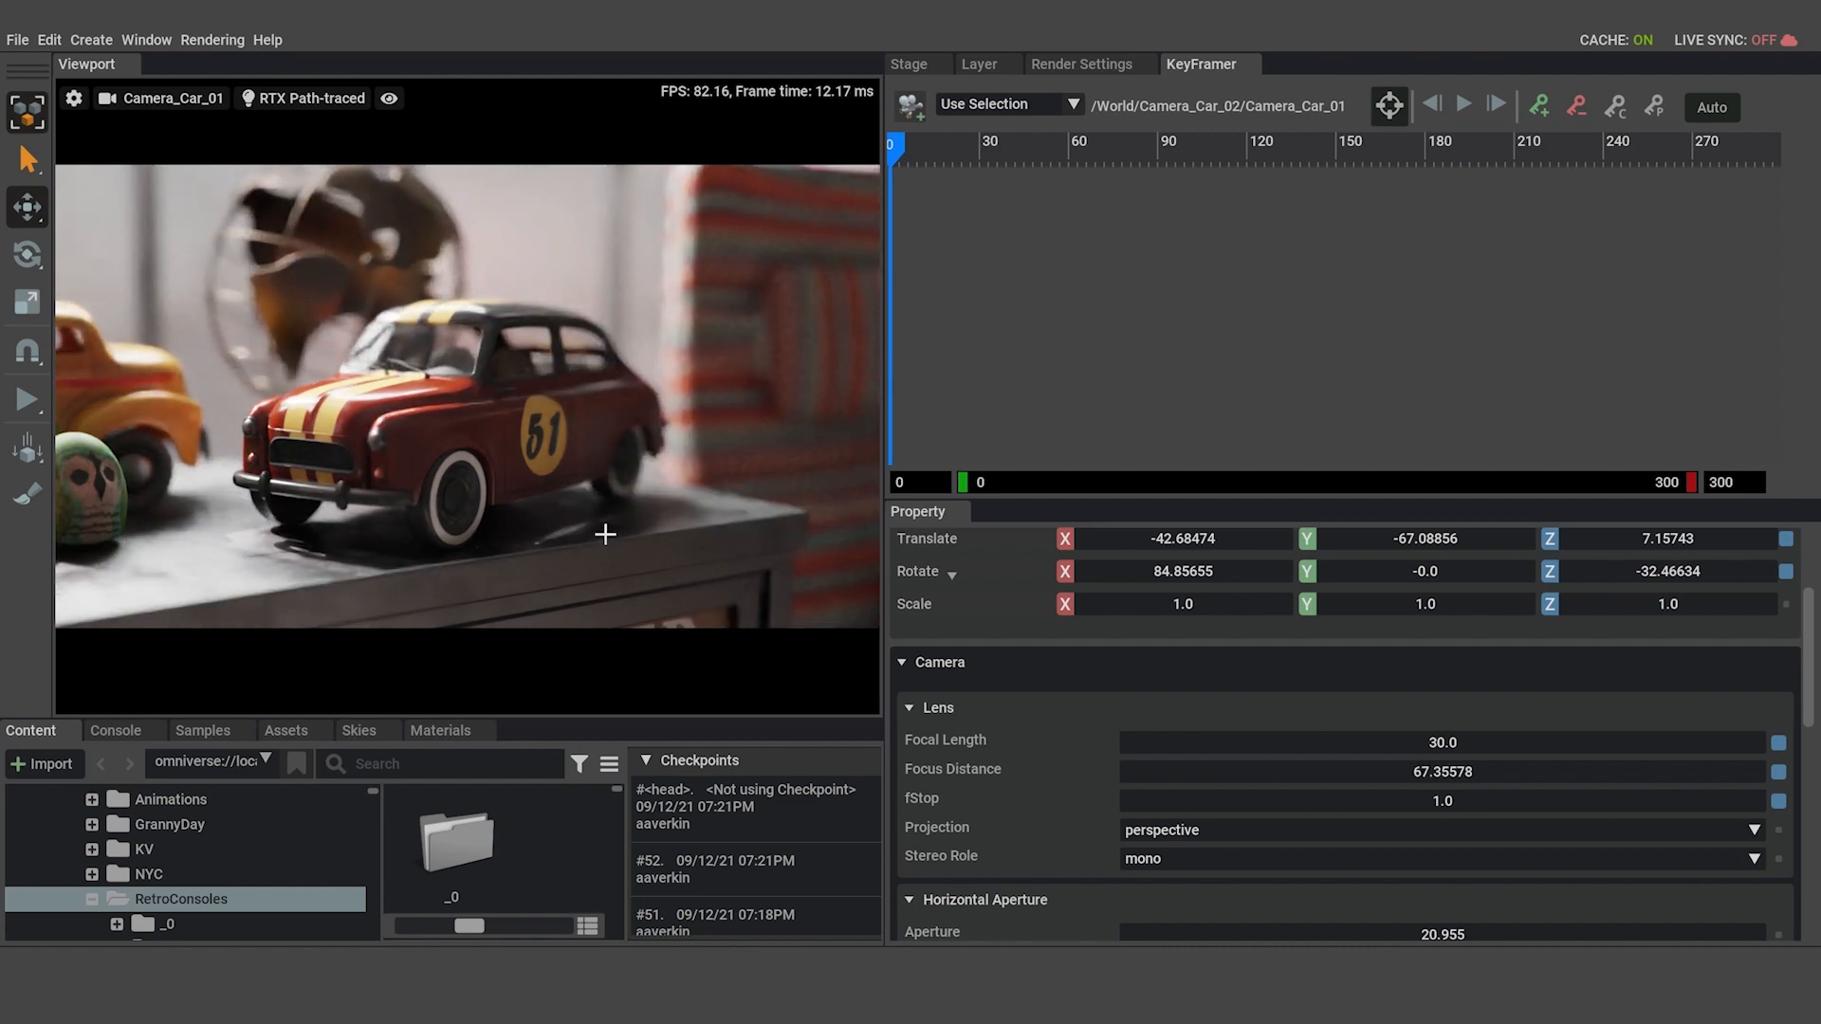
{"action": "left_click", "coordinate": [494, 472]}
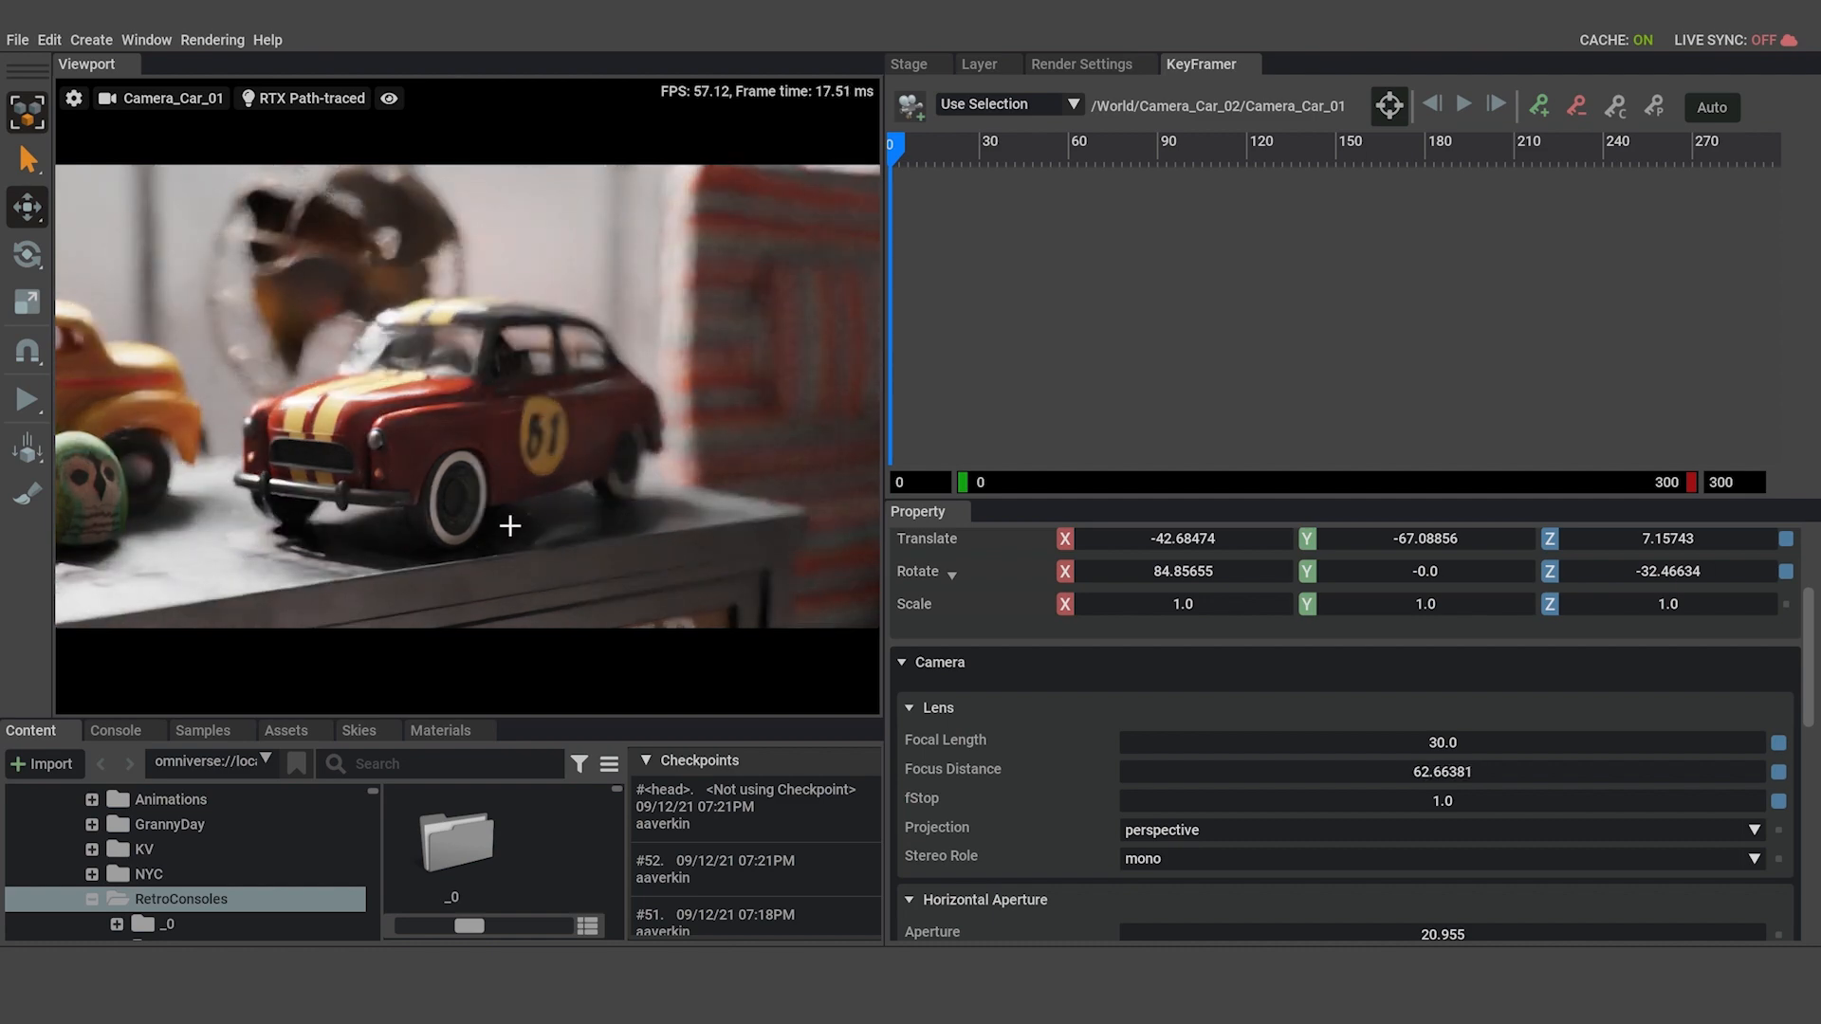
{"action": "left_click", "coordinate": [503, 426]}
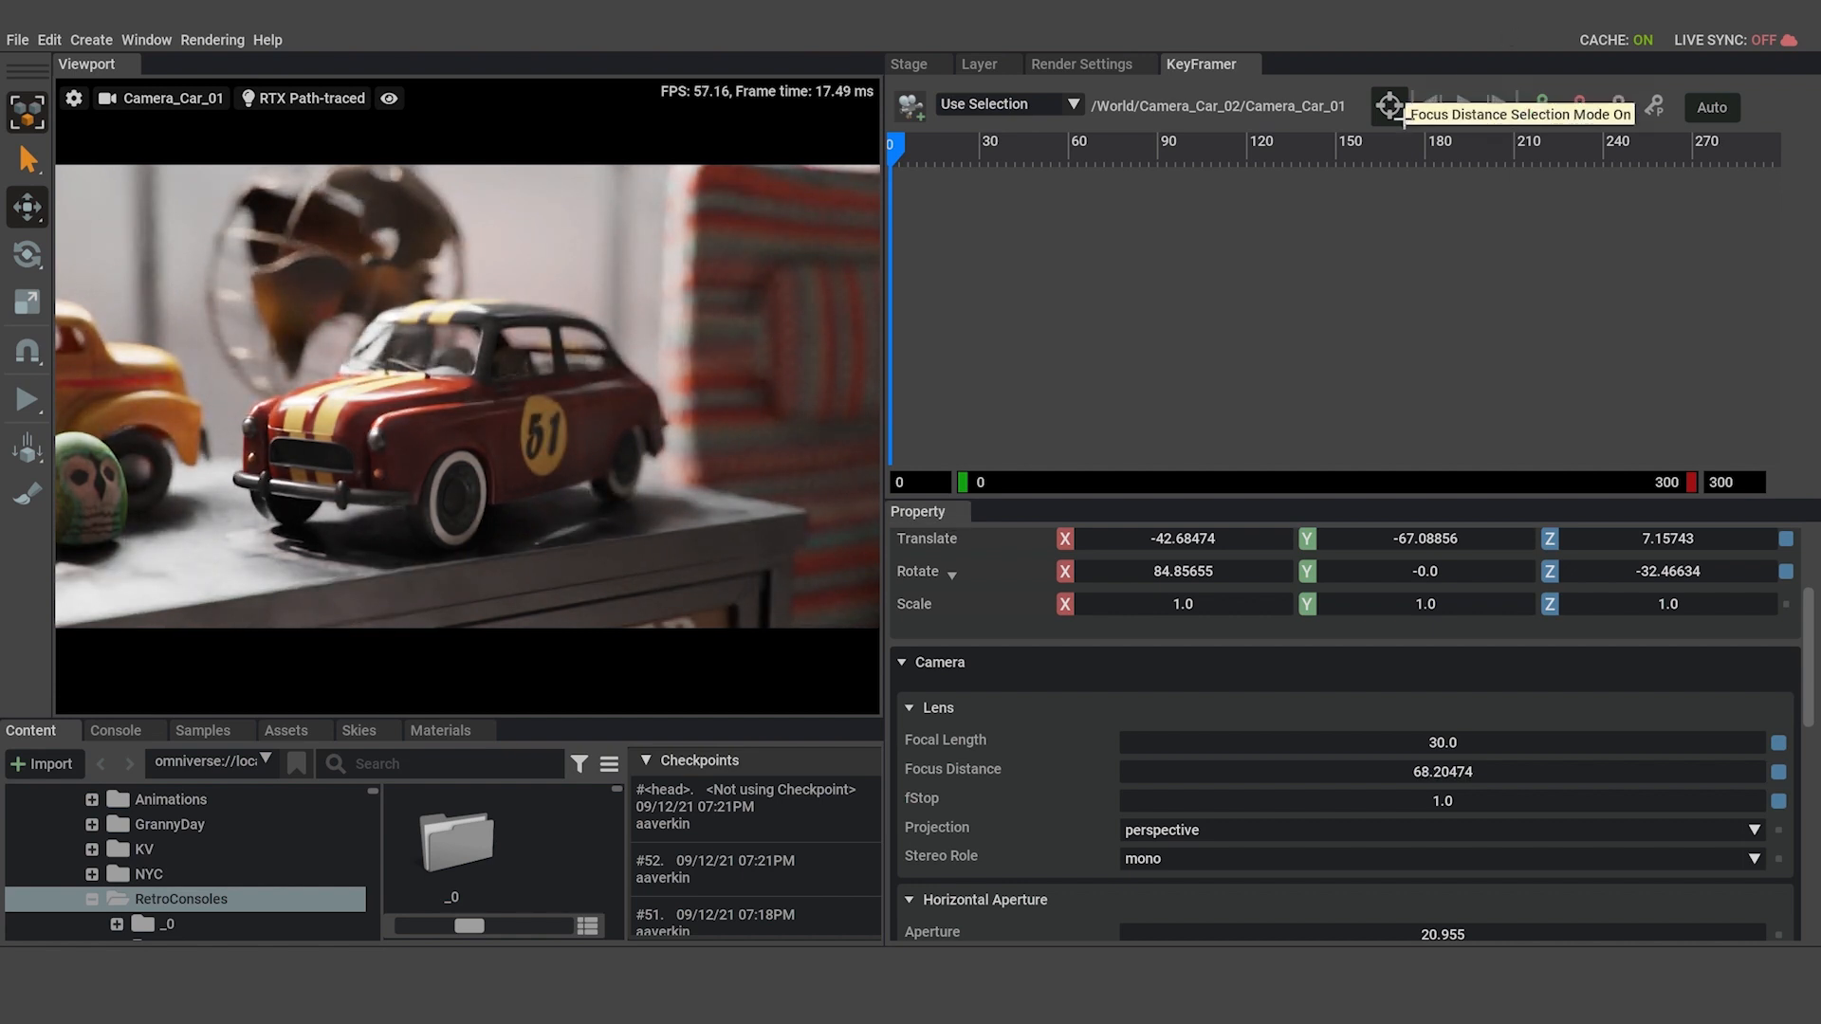
Set the fStop of Camera_Car_01 to 2 for a softer depth of field.
{"action": "left_click", "coordinate": [908, 65]}
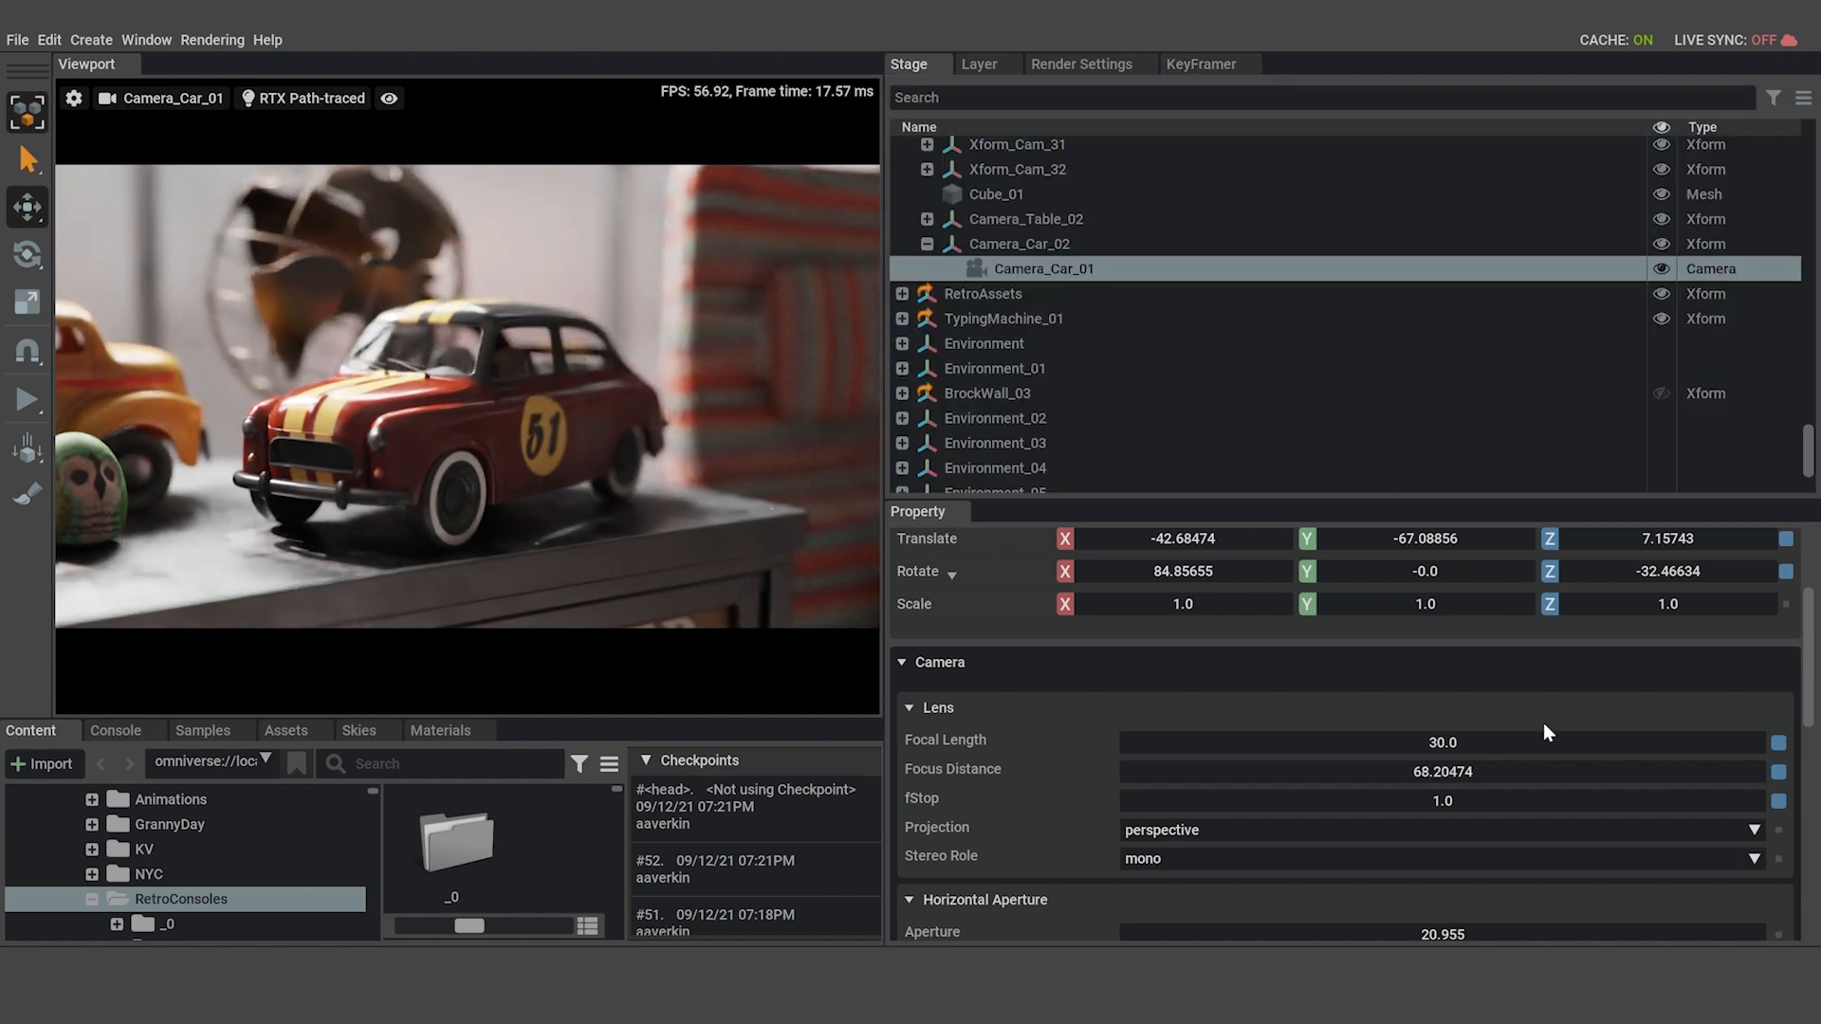
{"action": "double_click", "coordinate": [1466, 798]}
{"action": "type", "text": "2"}
{"action": "key", "text": "Return"}
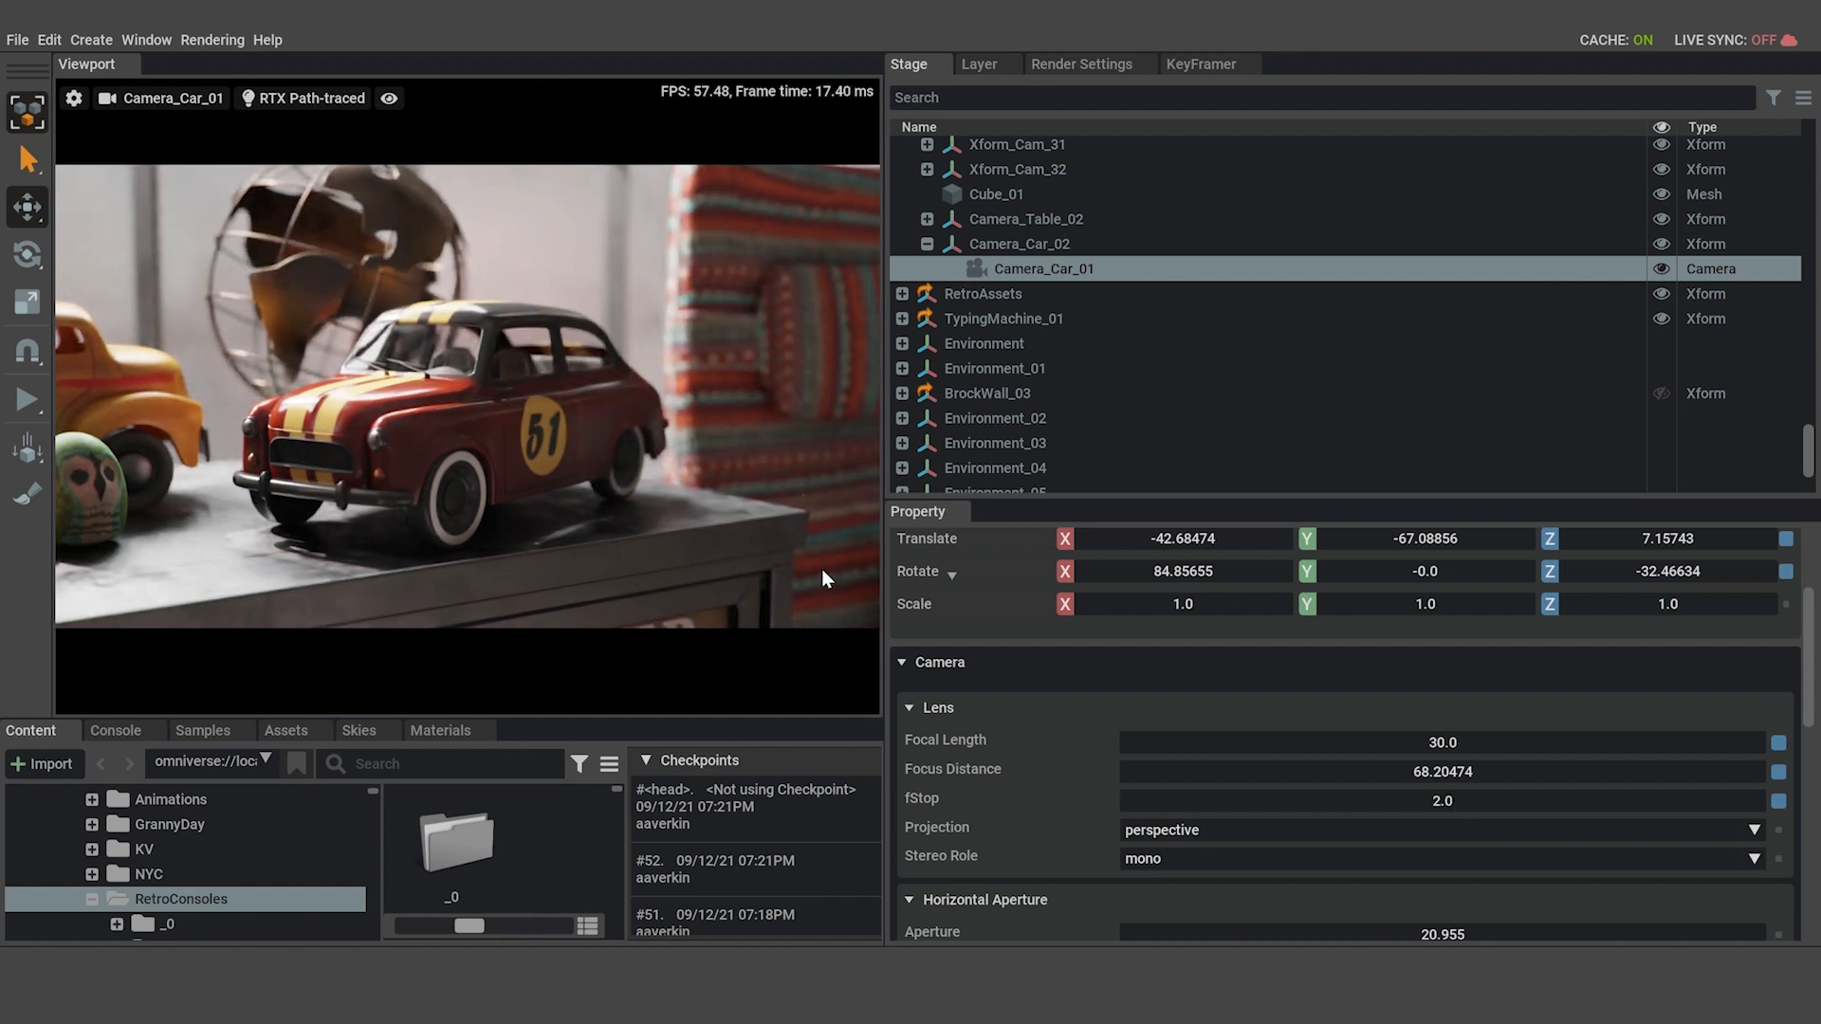
{"action": "mouse_move", "coordinate": [896, 408]}
{"action": "left_mouse_down"}
{"action": "mouse_move", "coordinate": [1277, 441]}
{"action": "mouse_move", "coordinate": [908, 437]}
{"action": "left_mouse_up"}
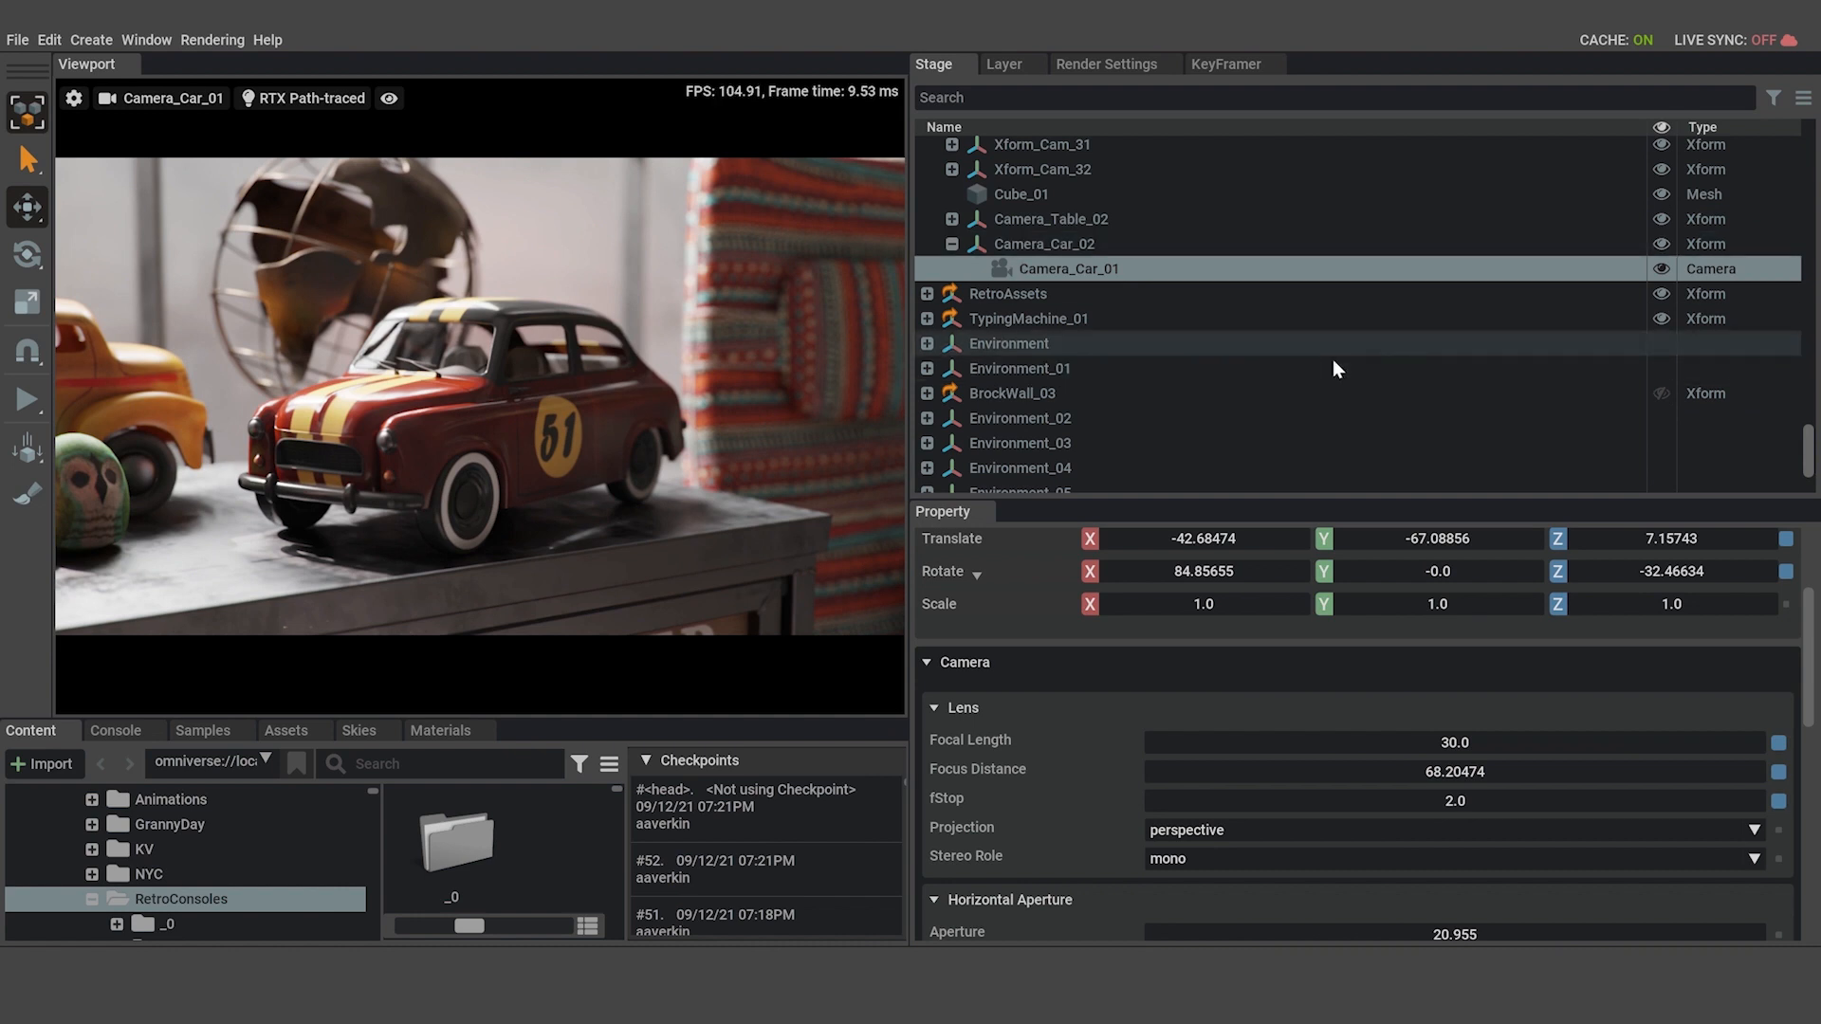
Turn on auto keying for the Camera_Car_02 Xform and add a keyframe at frame 0.
{"action": "left_click", "coordinate": [951, 243]}
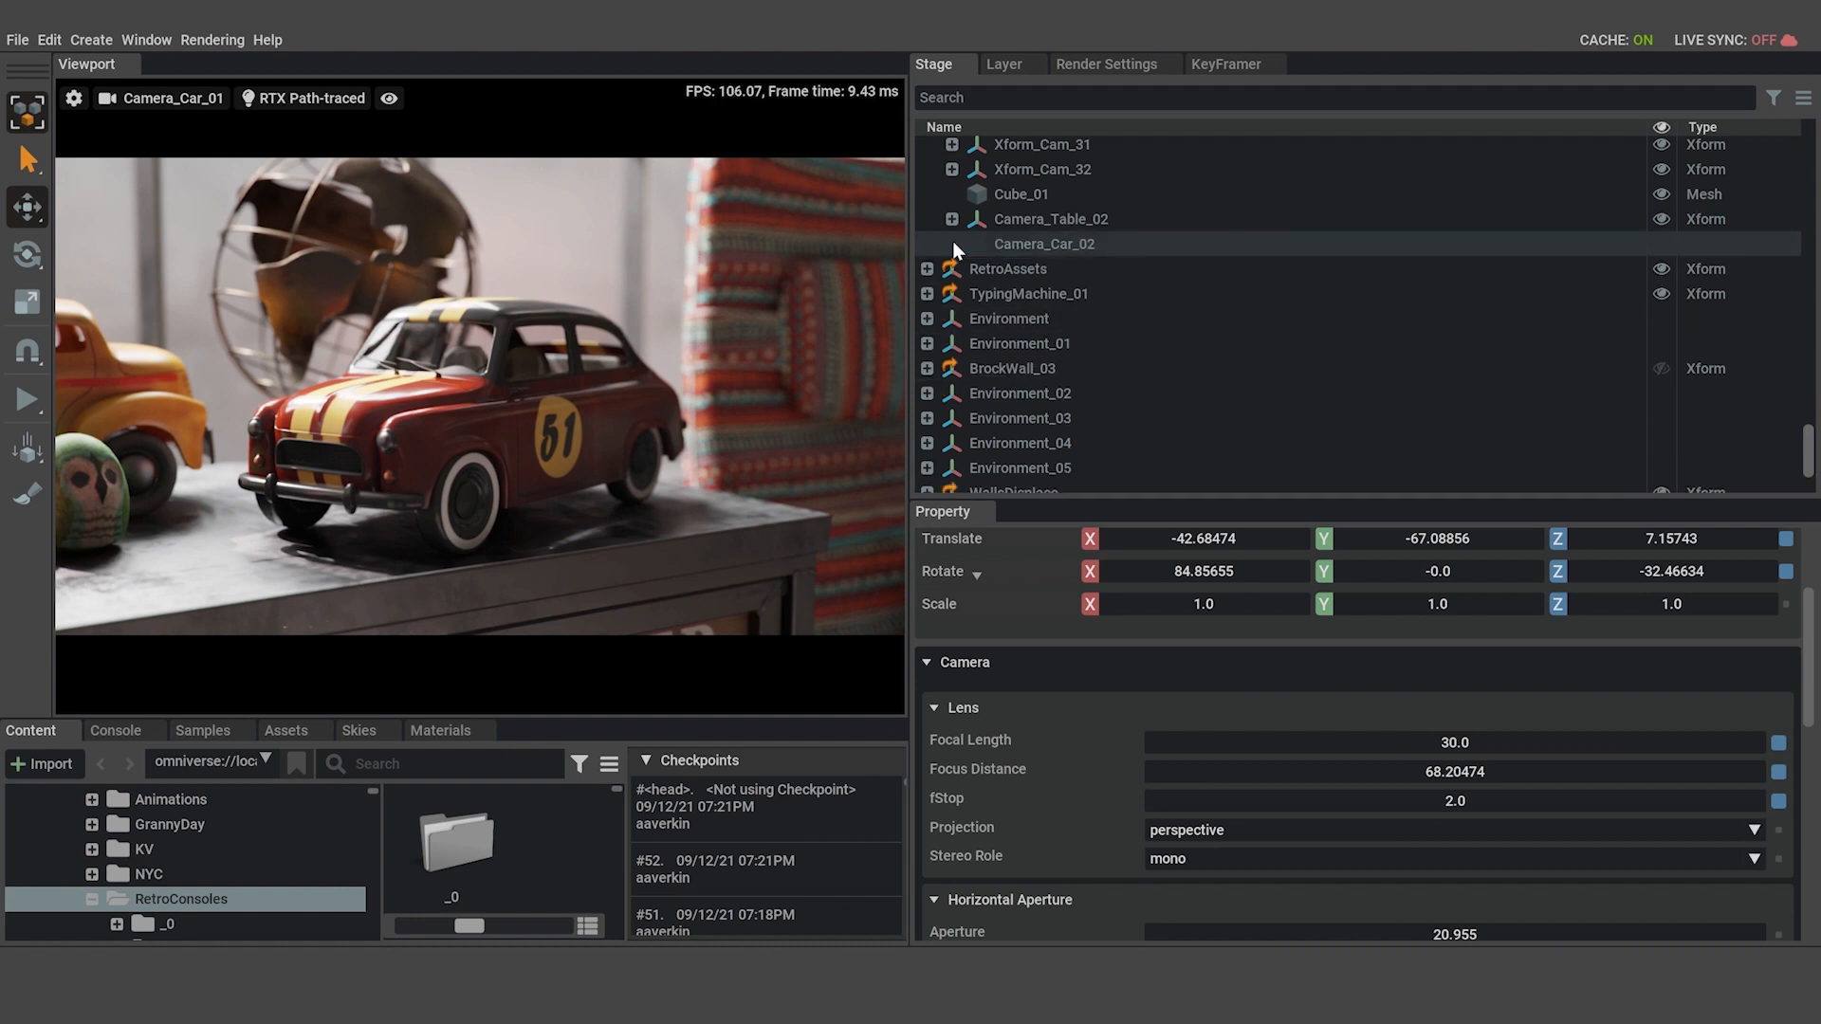
{"action": "left_click", "coordinate": [1061, 245]}
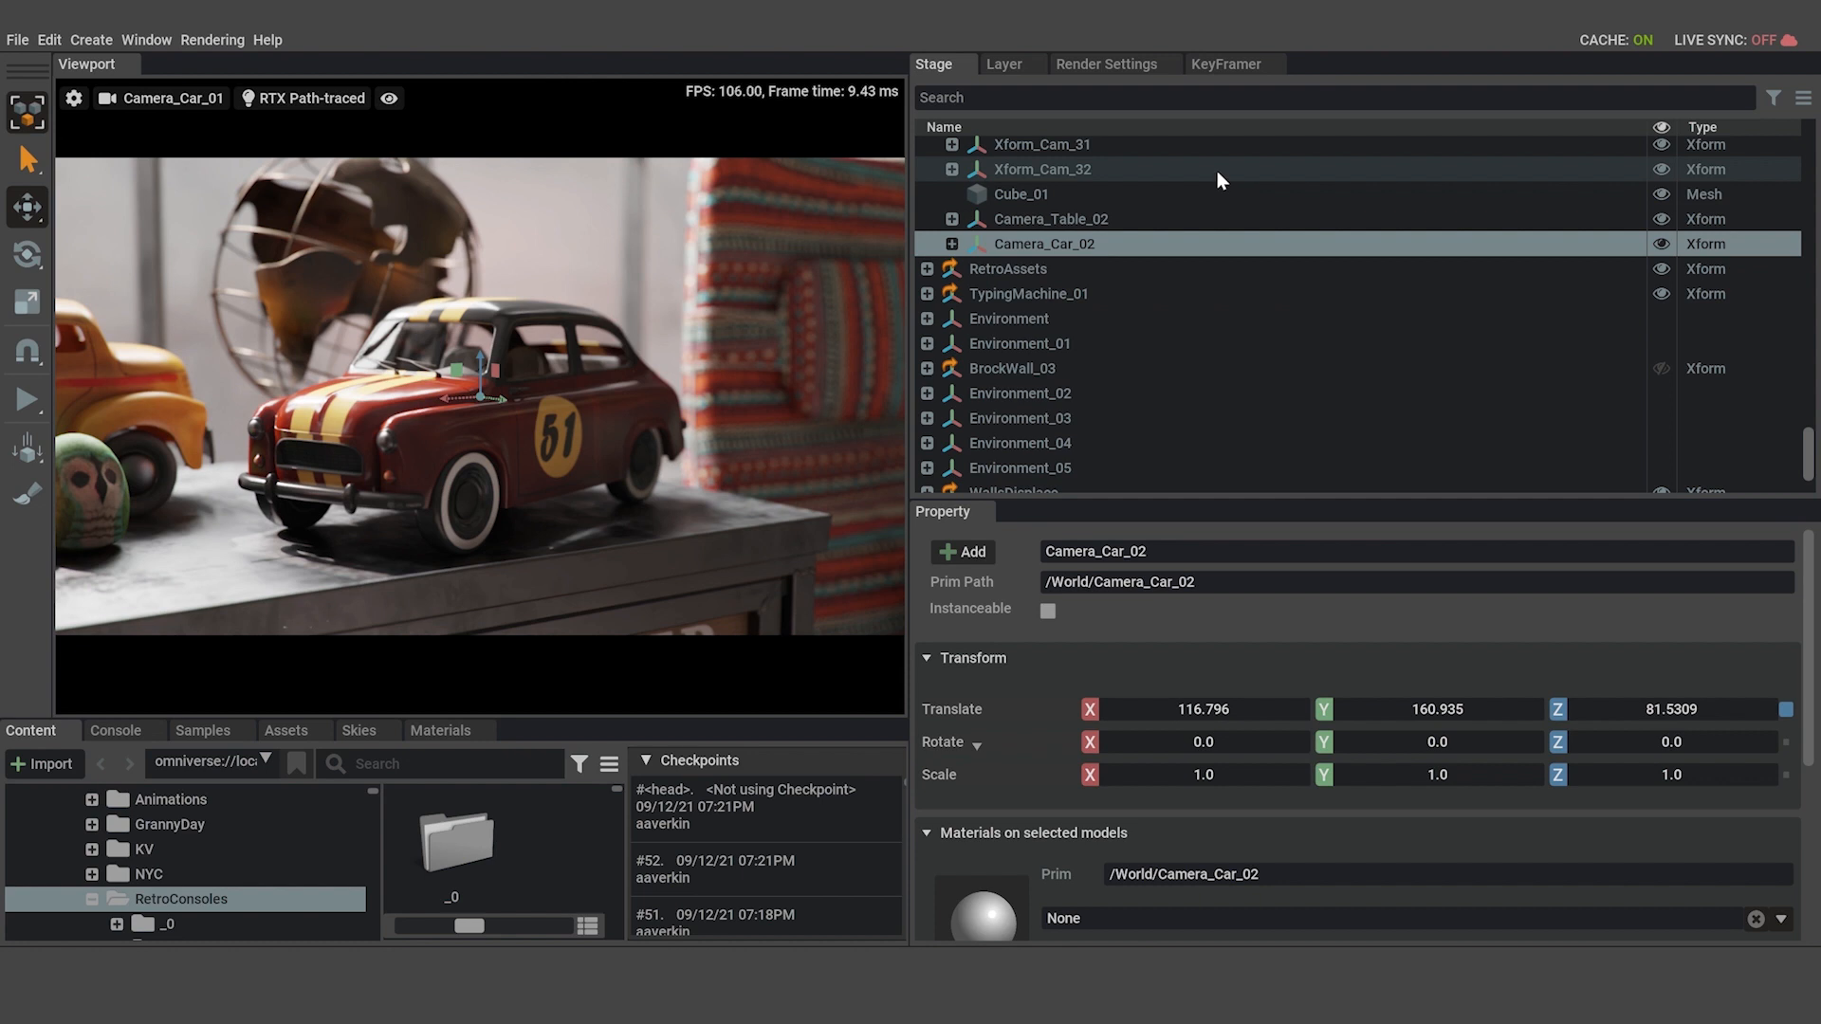
{"action": "left_click", "coordinate": [1222, 65]}
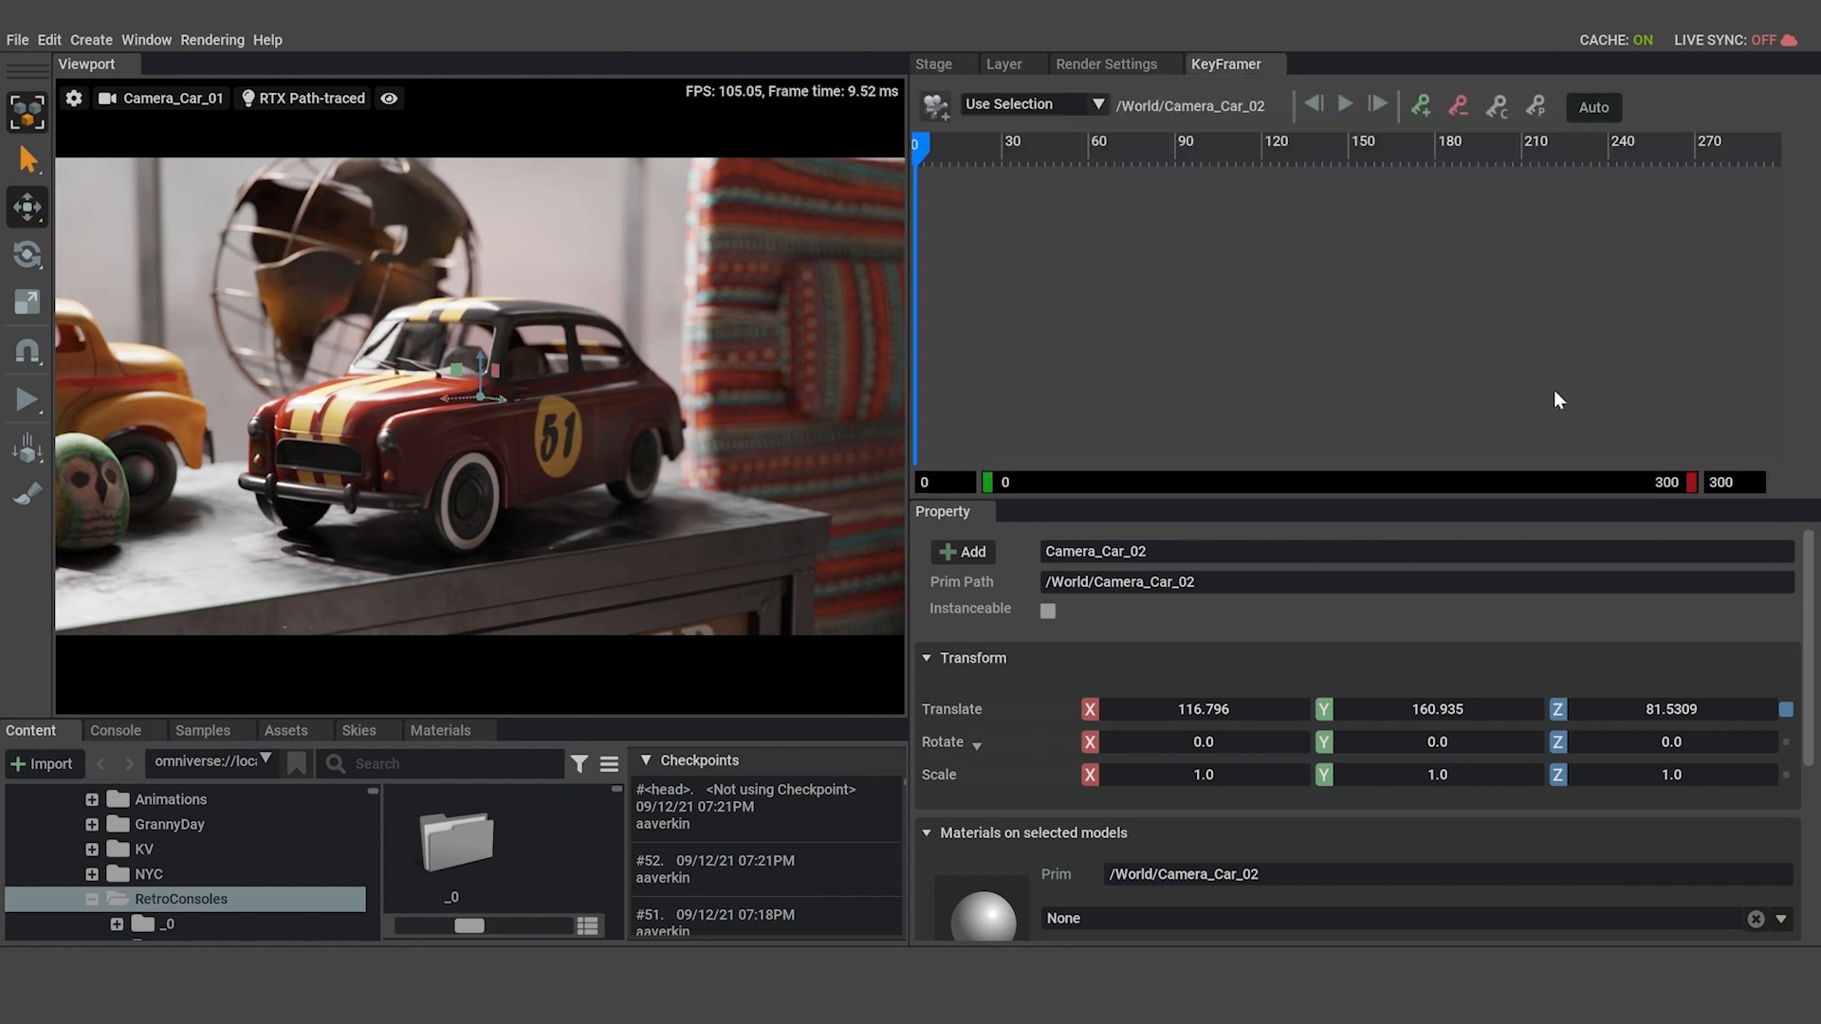
{"action": "left_click", "coordinate": [1594, 107]}
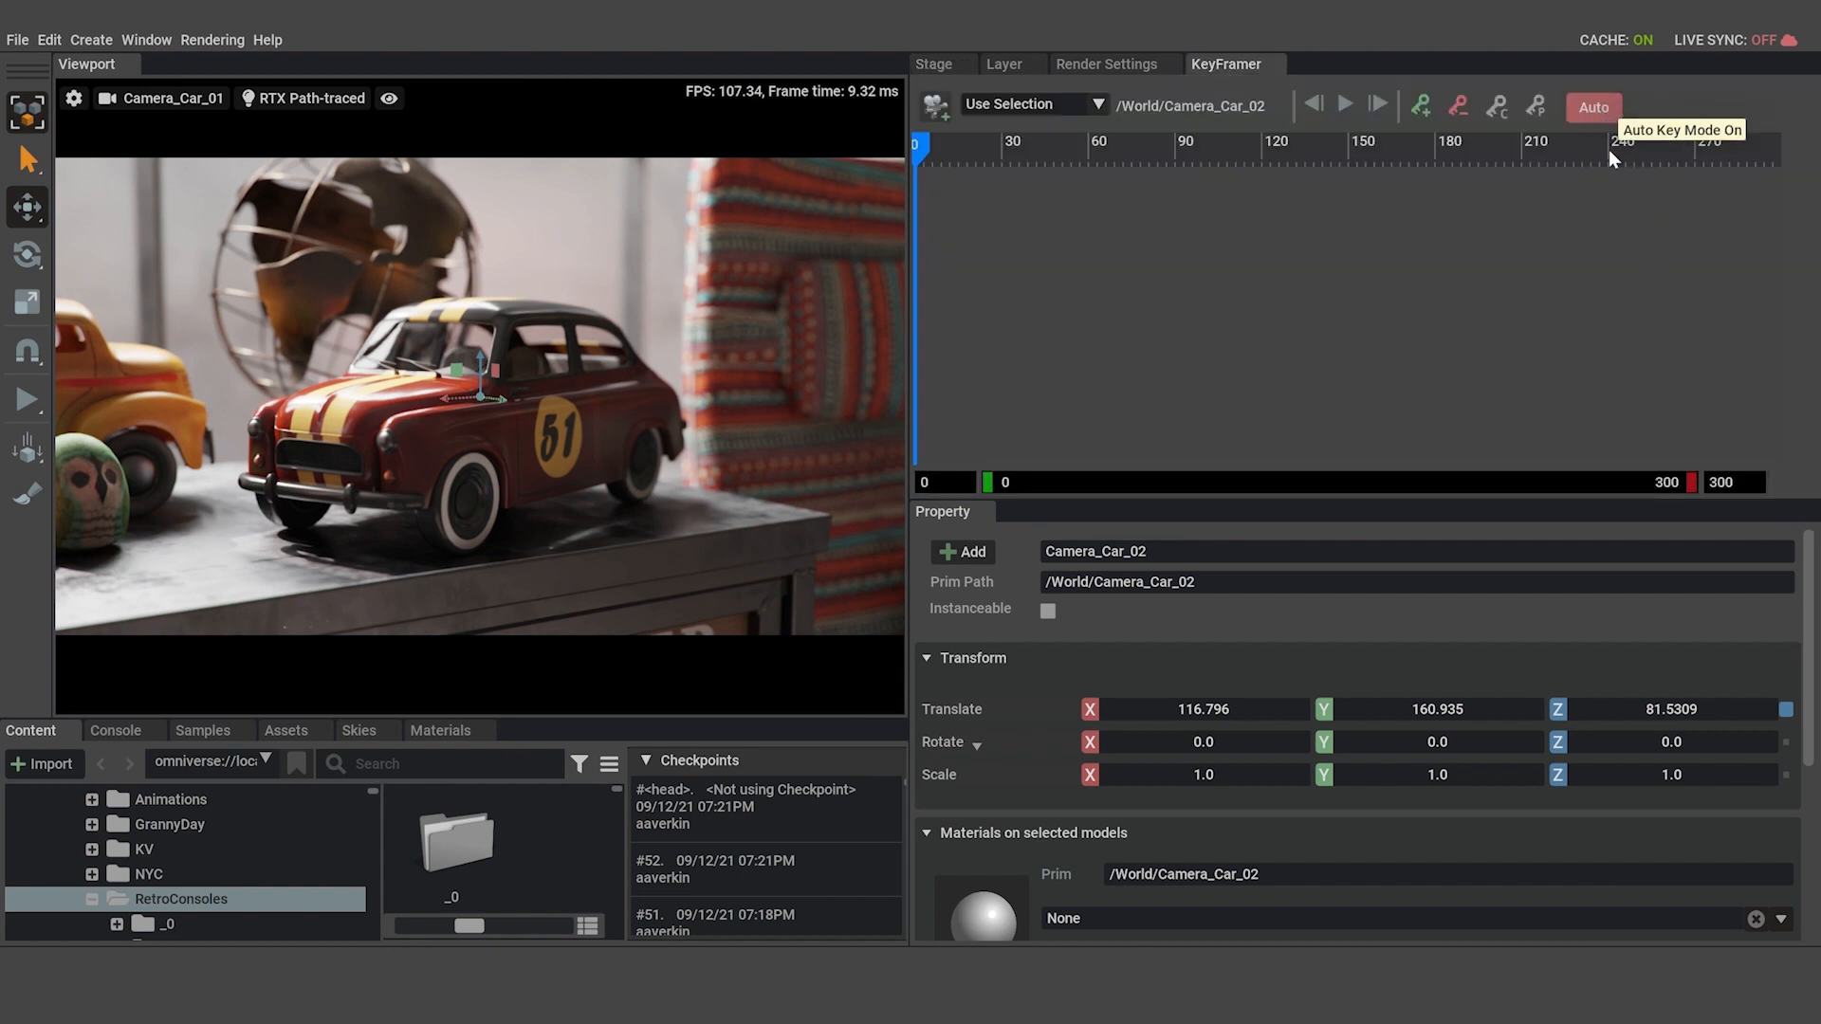
{"action": "left_click", "coordinate": [1423, 107]}
Add a keyframe to Camera_Car_02 at frame 300 and set its Z rotation there to 36.
{"action": "left_click_drag", "start_coordinate": [920, 368], "coordinate": [677, 368]}
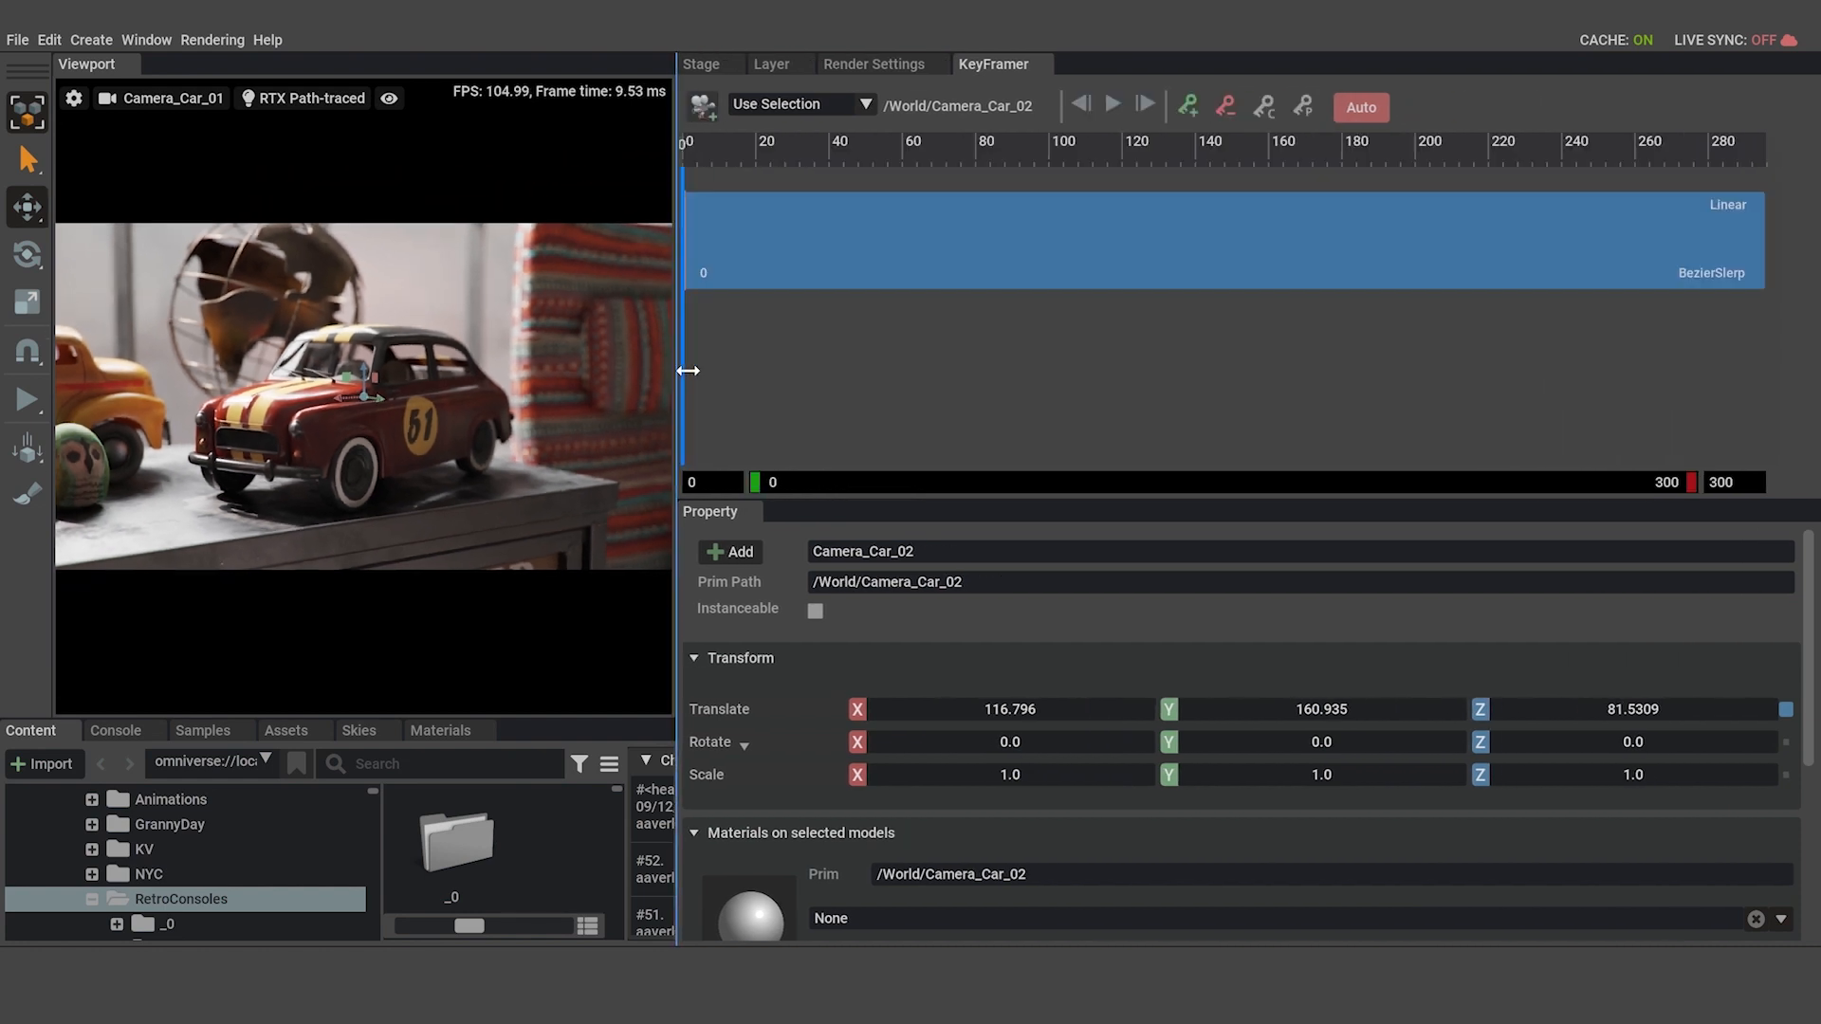
{"action": "left_click_drag", "start_coordinate": [335, 674], "coordinate": [884, 715]}
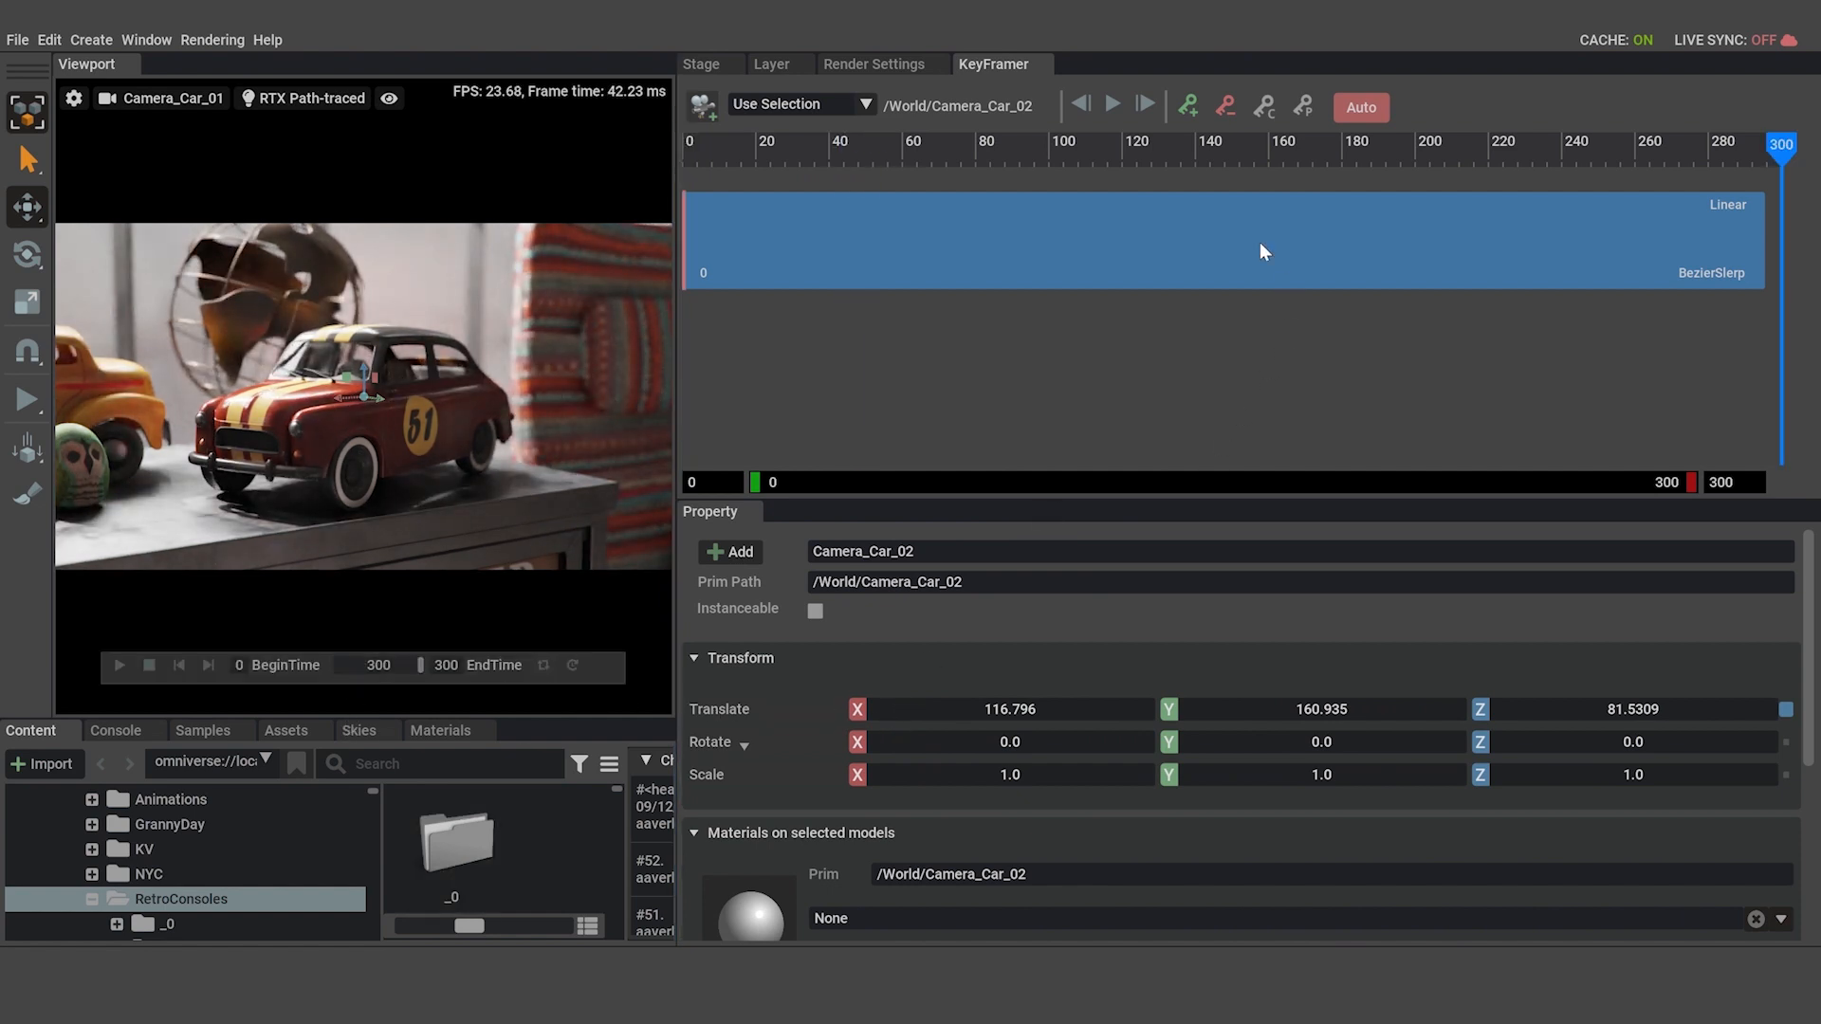
{"action": "left_click", "coordinate": [1189, 104]}
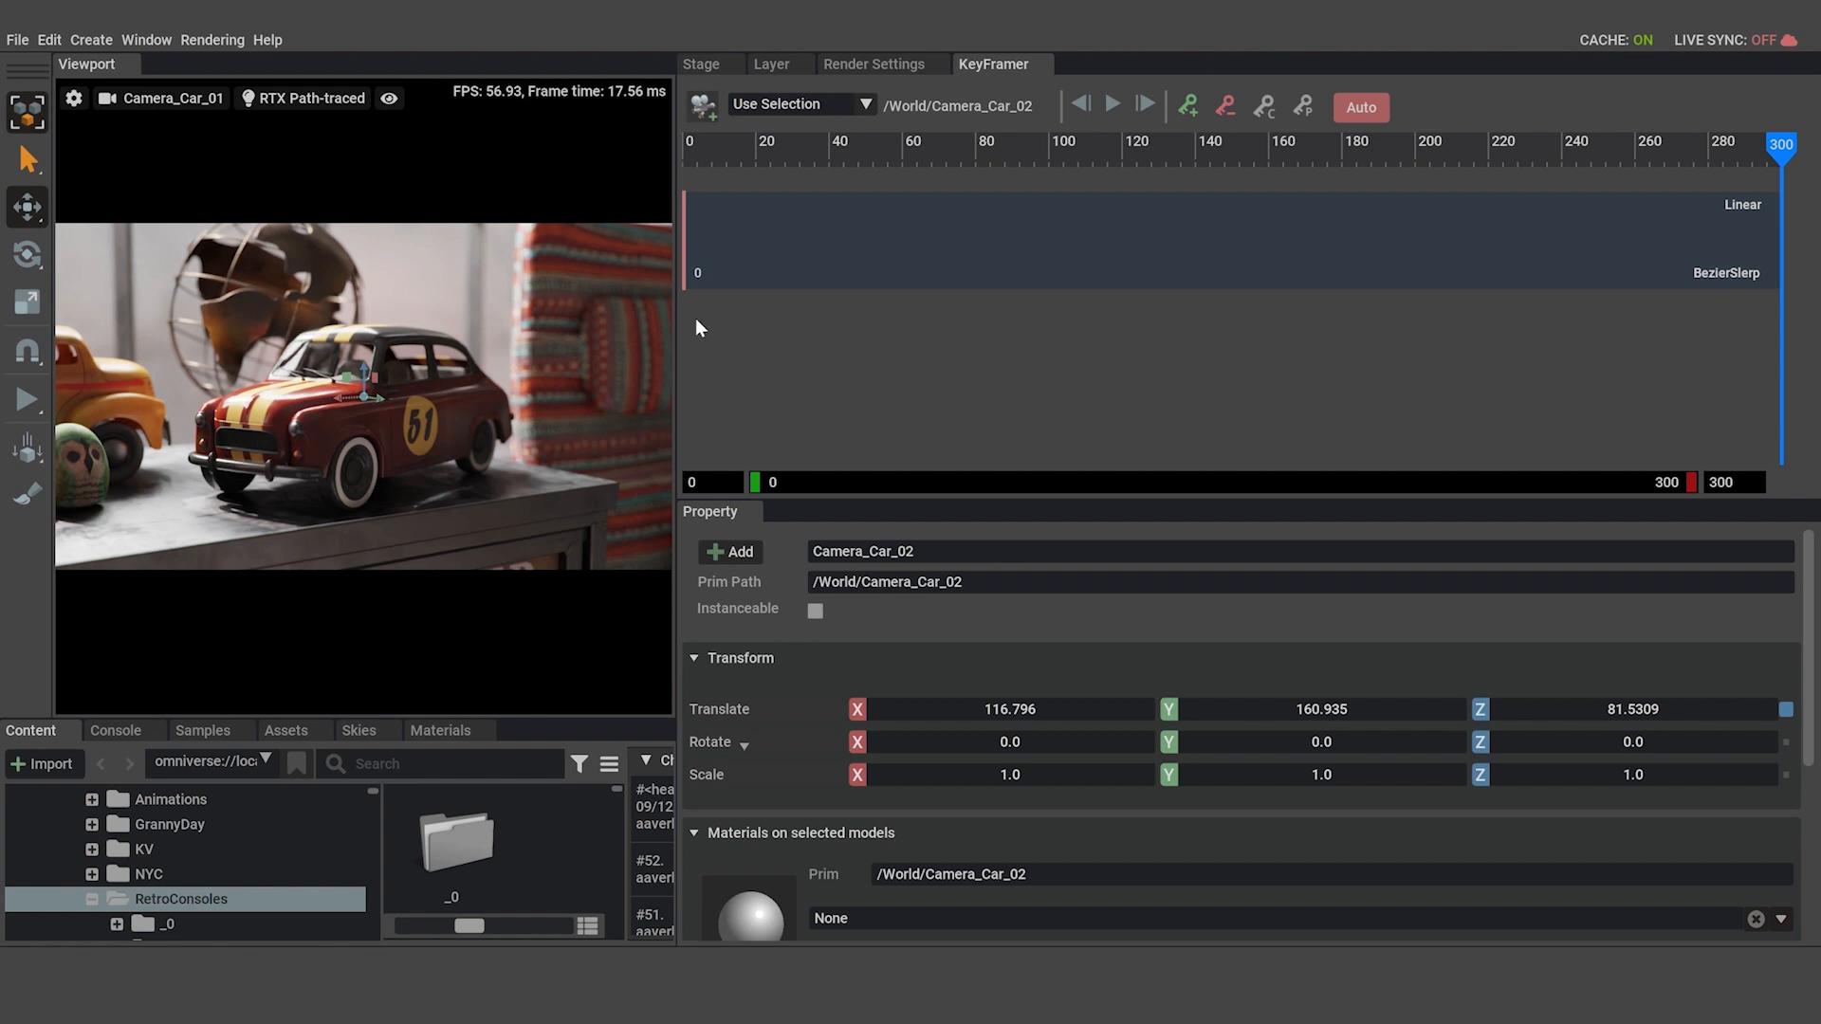
{"action": "left_click_drag", "start_coordinate": [676, 325], "coordinate": [814, 358]}
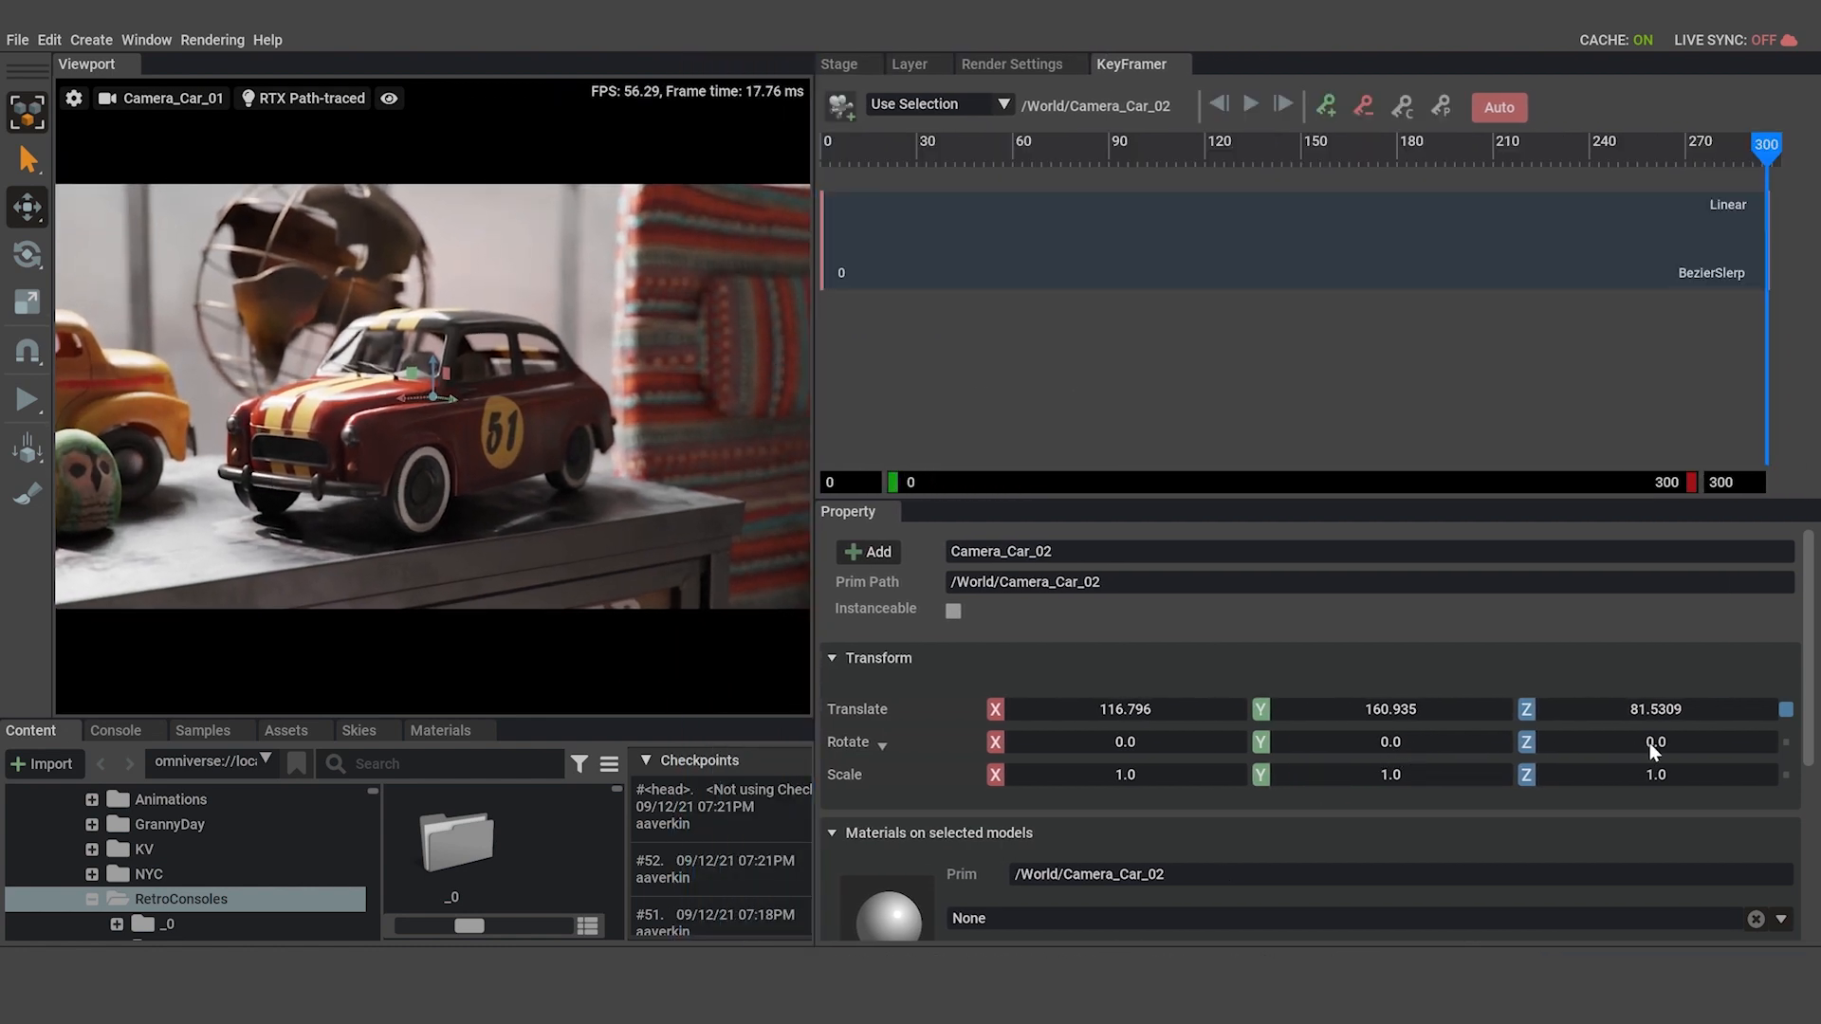
{"action": "left_click_drag", "start_coordinate": [1648, 742], "coordinate": [1675, 742]}
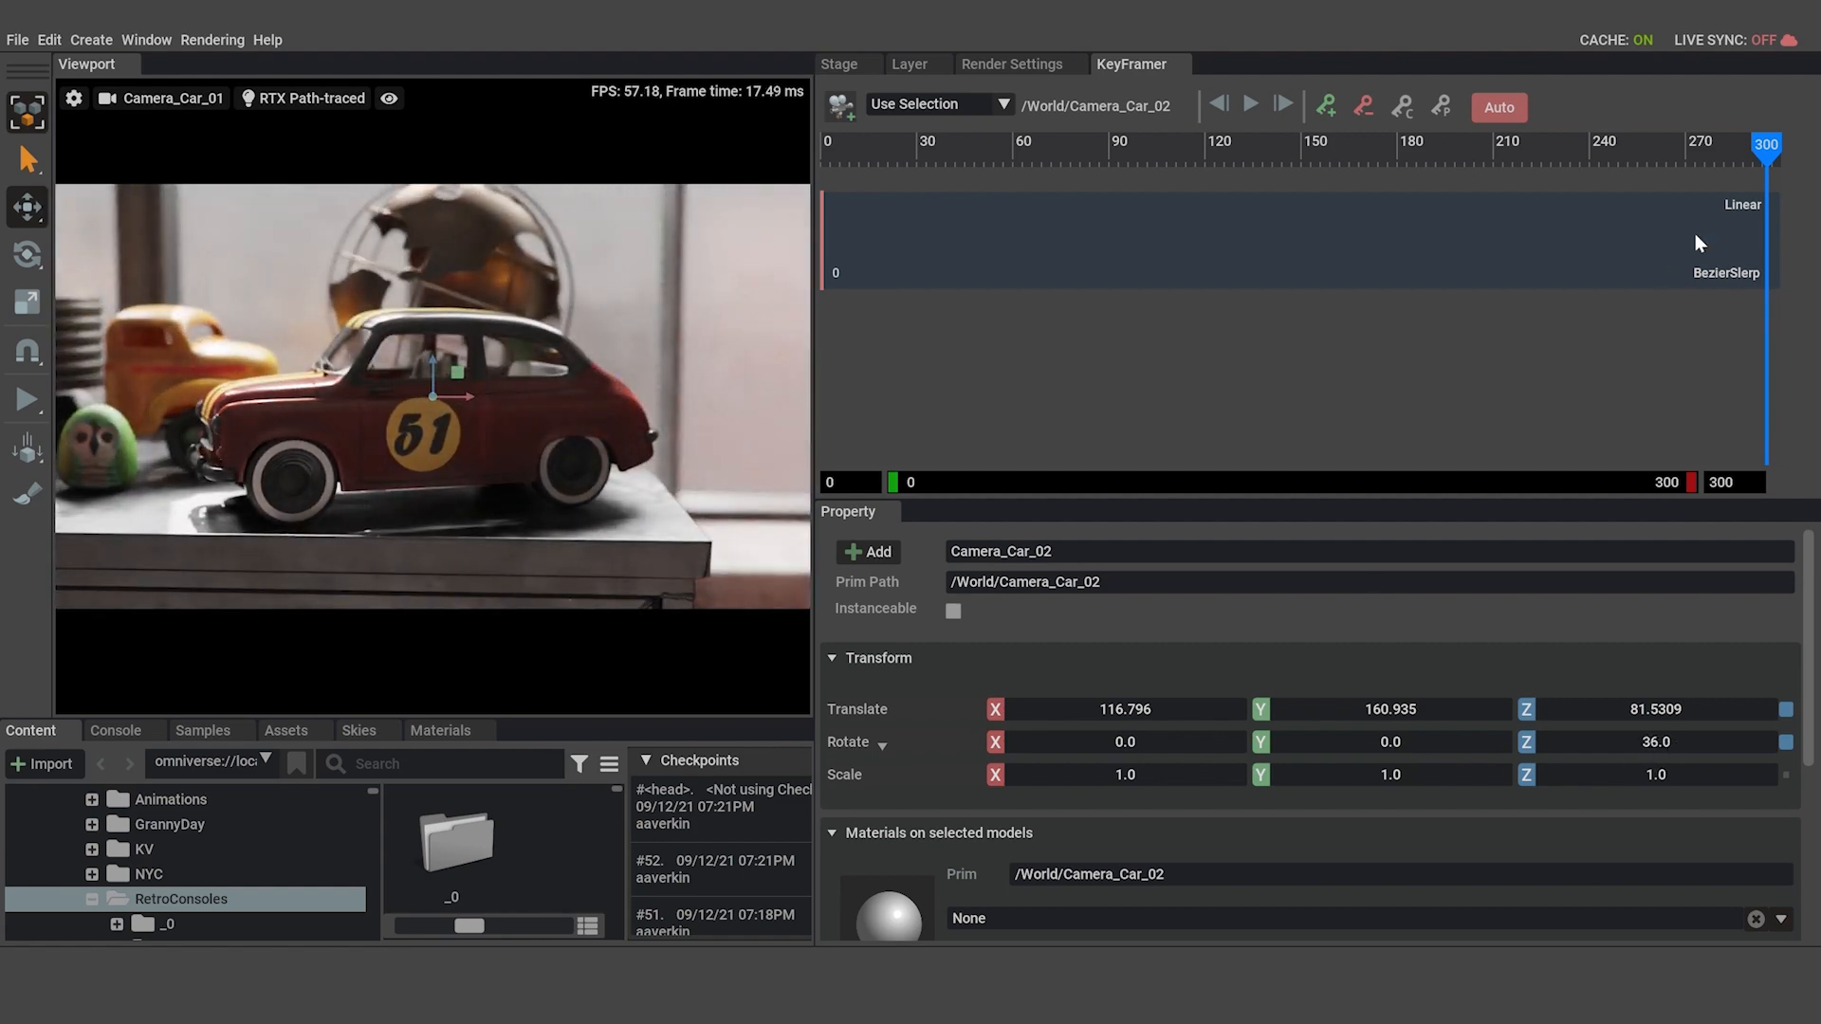
Set the Z rotation of Camera_Car_02 to -7 at frame 0 and turn off auto keying.
{"action": "mouse_move", "coordinate": [495, 664]}
{"action": "left_click_drag", "start_coordinate": [495, 664], "coordinate": [288, 664]}
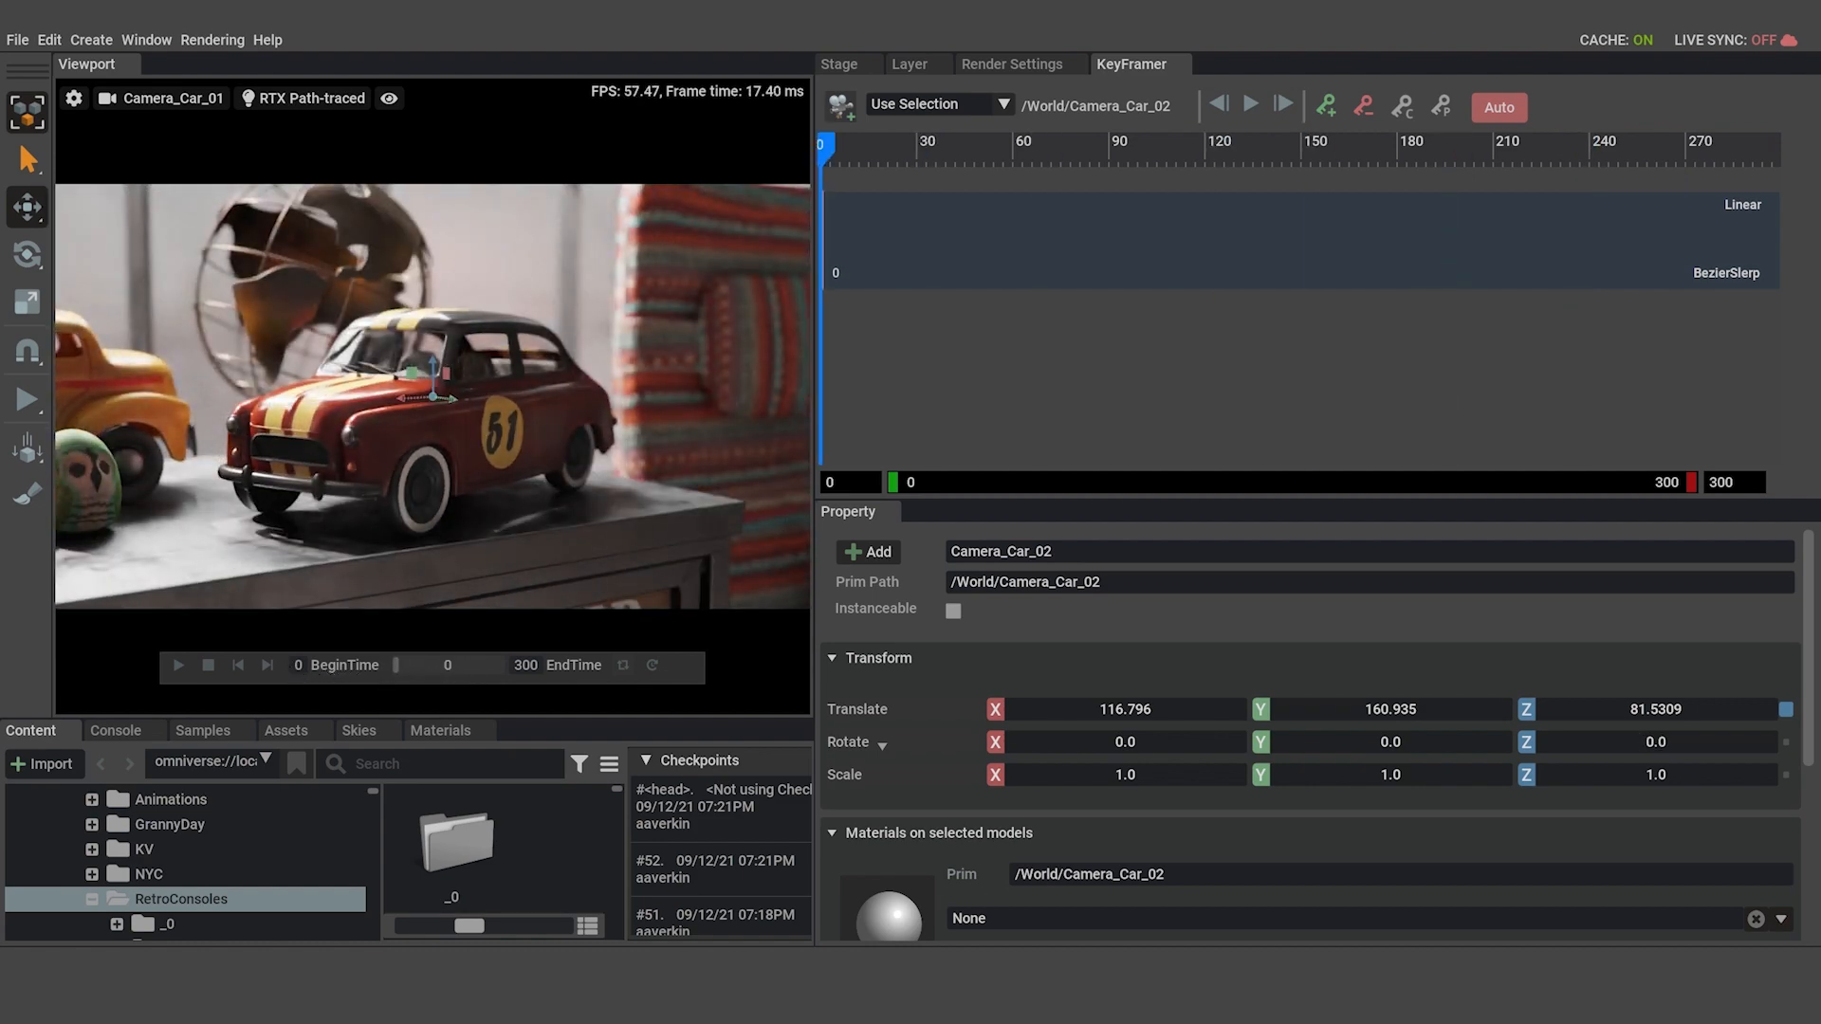
{"action": "left_click_drag", "start_coordinate": [1664, 744], "coordinate": [1657, 743]}
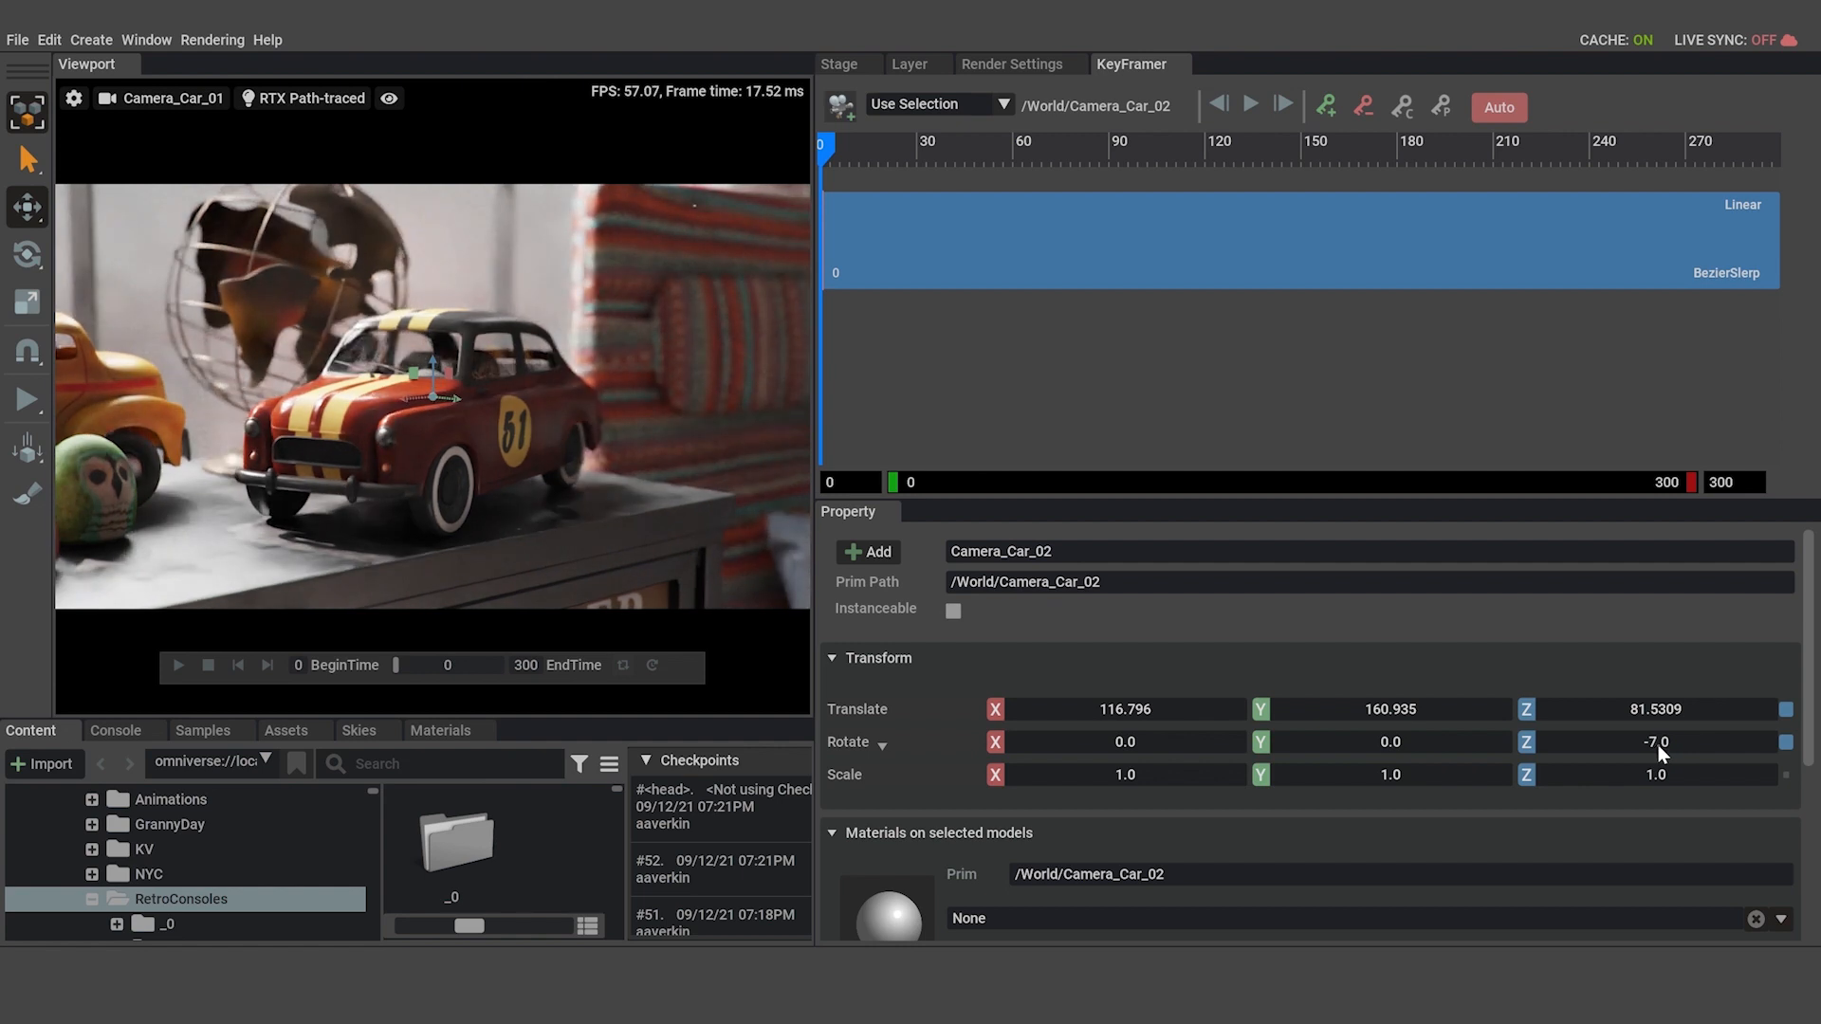
{"action": "mouse_move", "coordinate": [411, 664]}
{"action": "left_click_drag", "start_coordinate": [412, 664], "coordinate": [310, 669]}
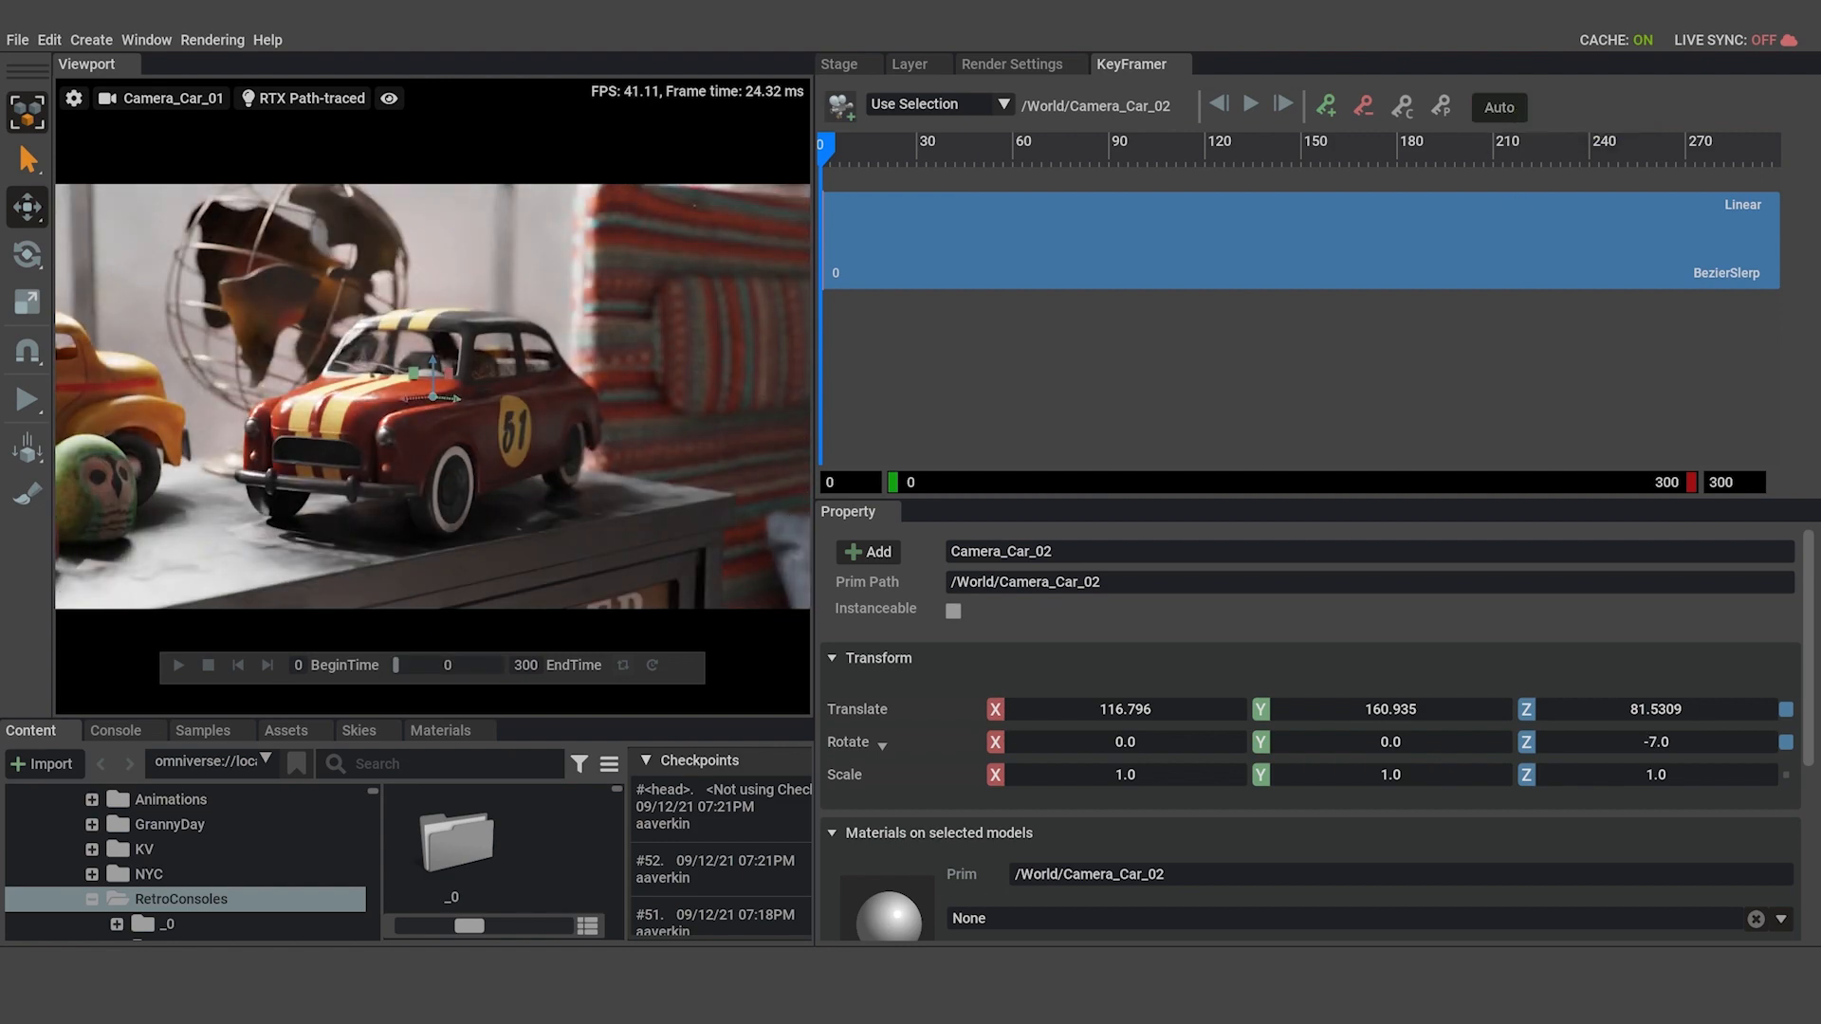
Preview the orbit around the toy car in an enlarged viewport with the Xform deselected, ending at frame 0.
{"action": "left_click_drag", "start_coordinate": [821, 446], "coordinate": [1558, 446]}
{"action": "mouse_move", "coordinate": [838, 702]}
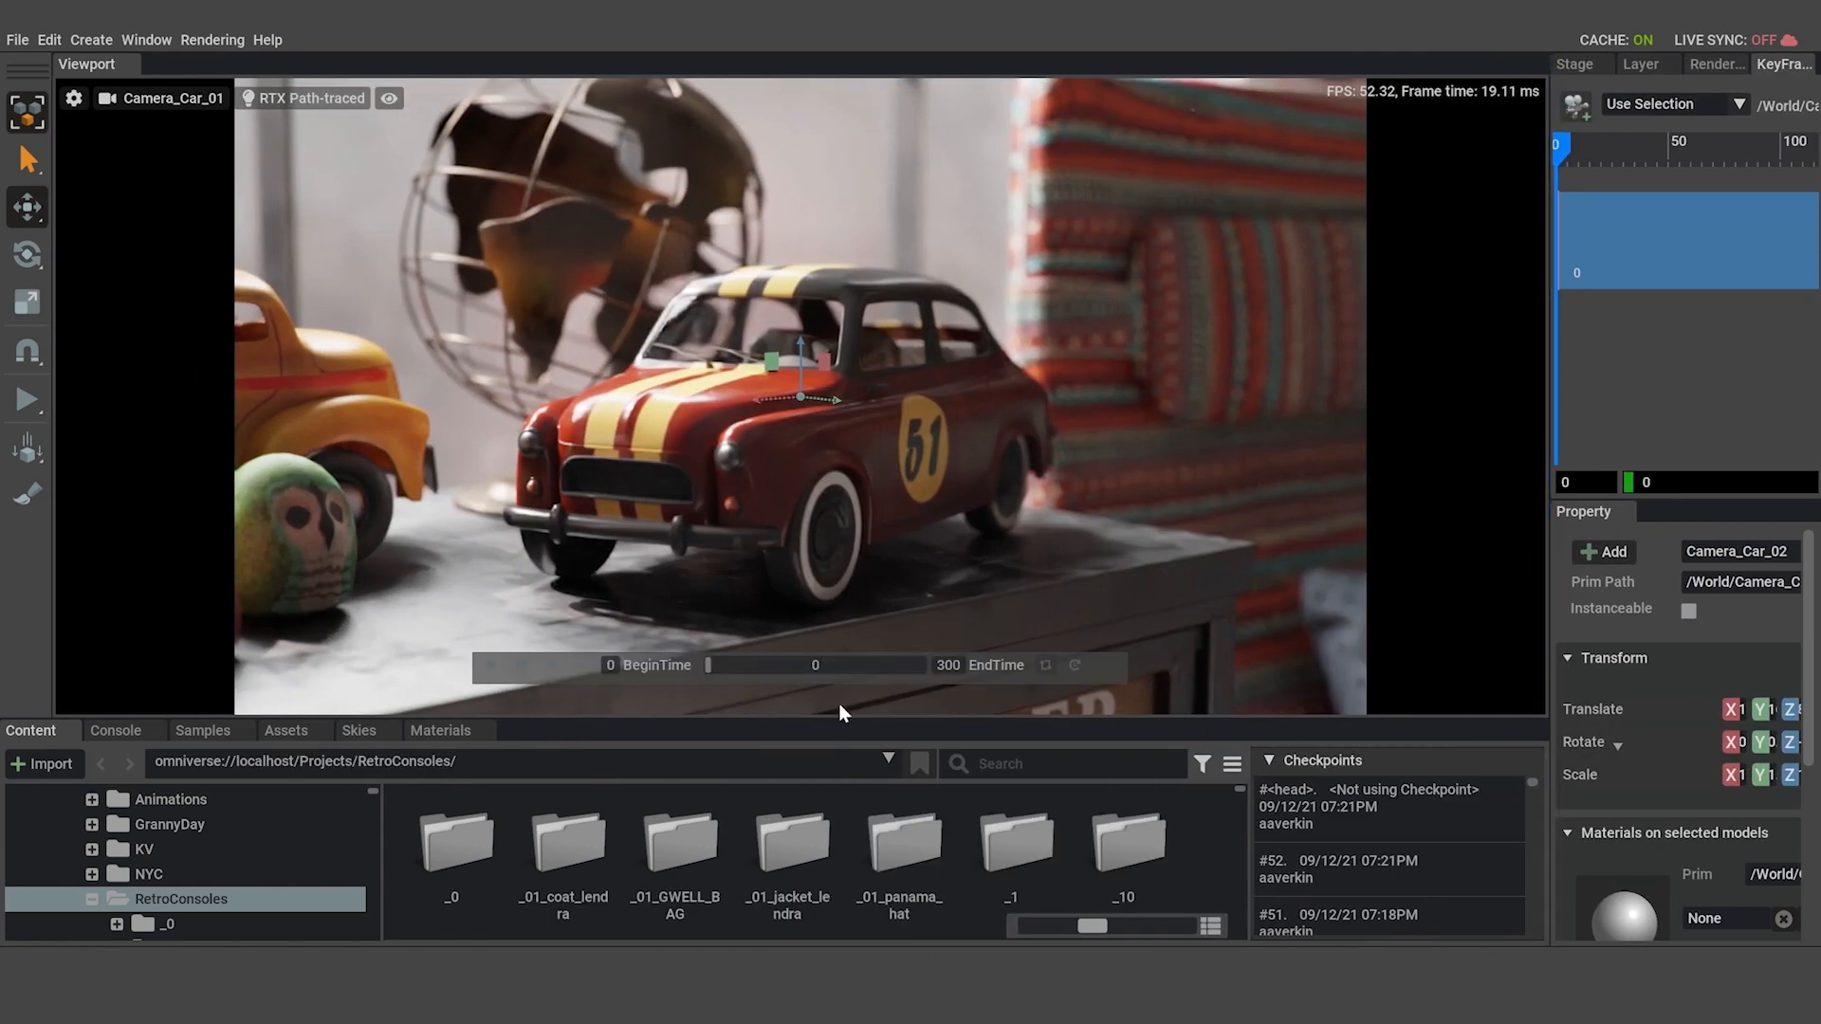
{"action": "left_click", "coordinate": [861, 482]}
{"action": "left_click", "coordinate": [722, 664]}
{"action": "left_click_drag", "start_coordinate": [722, 662], "coordinate": [582, 675]}
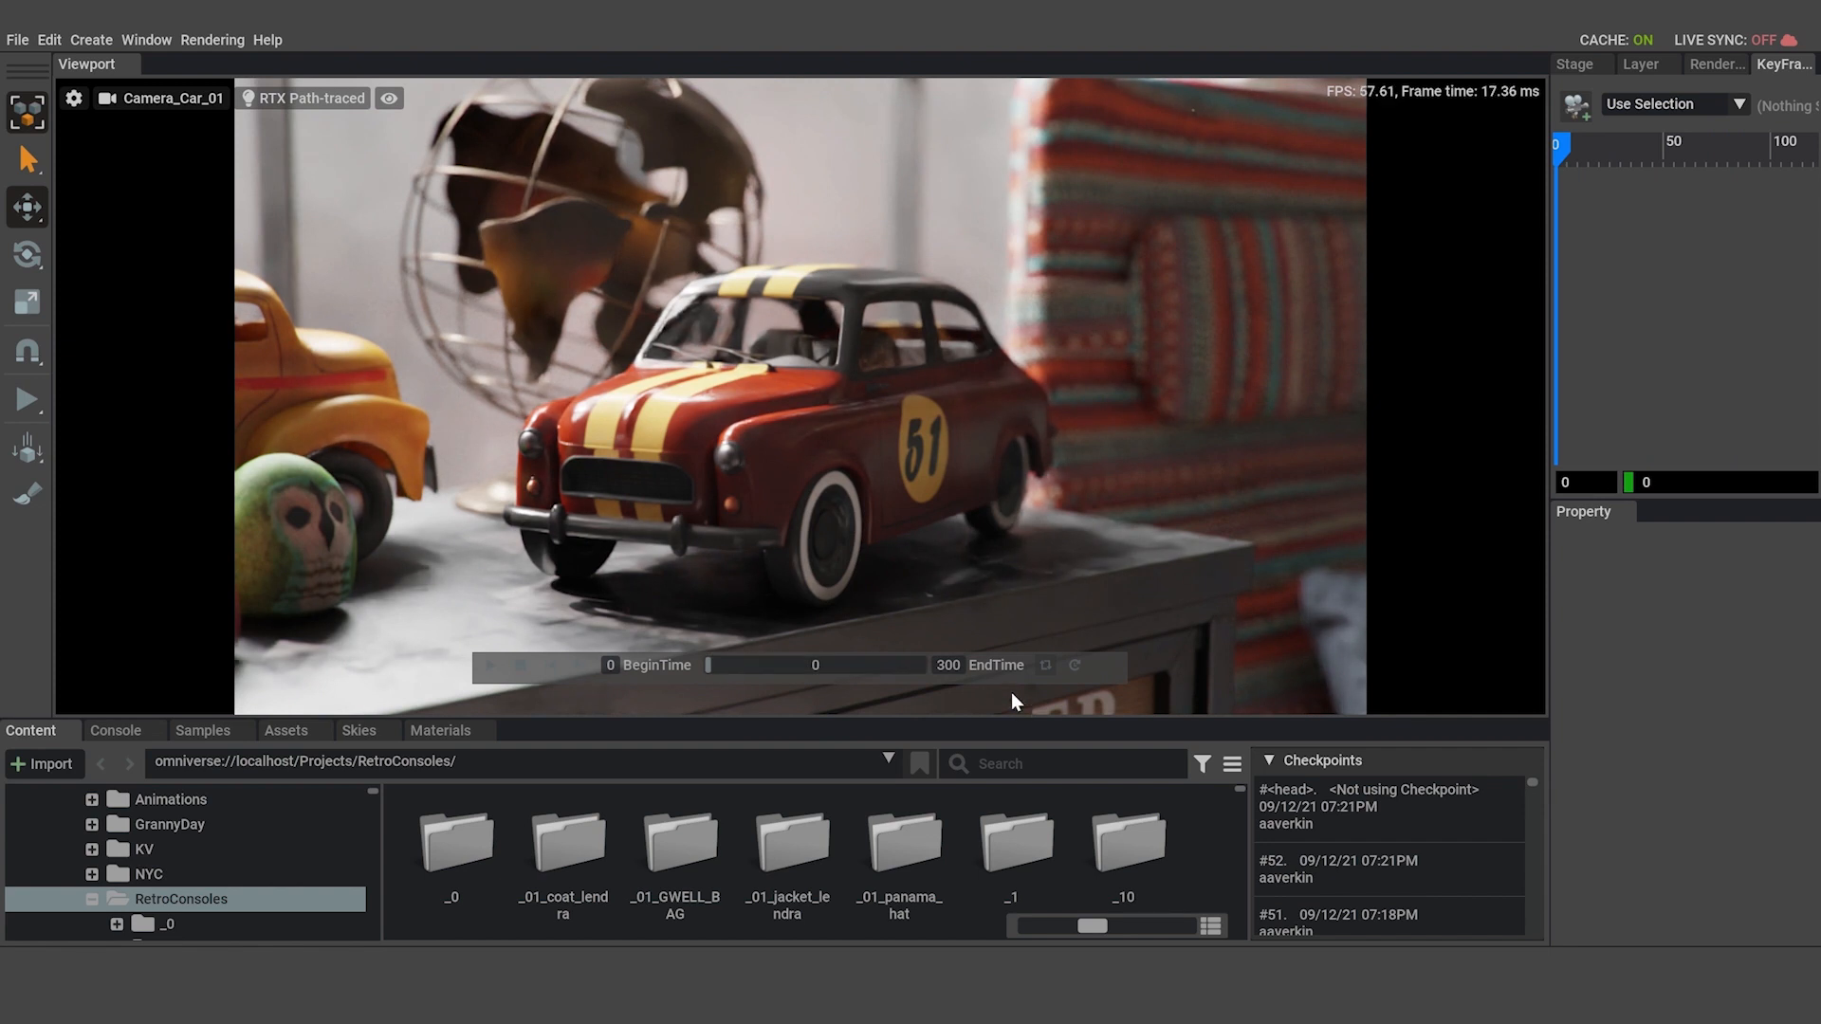